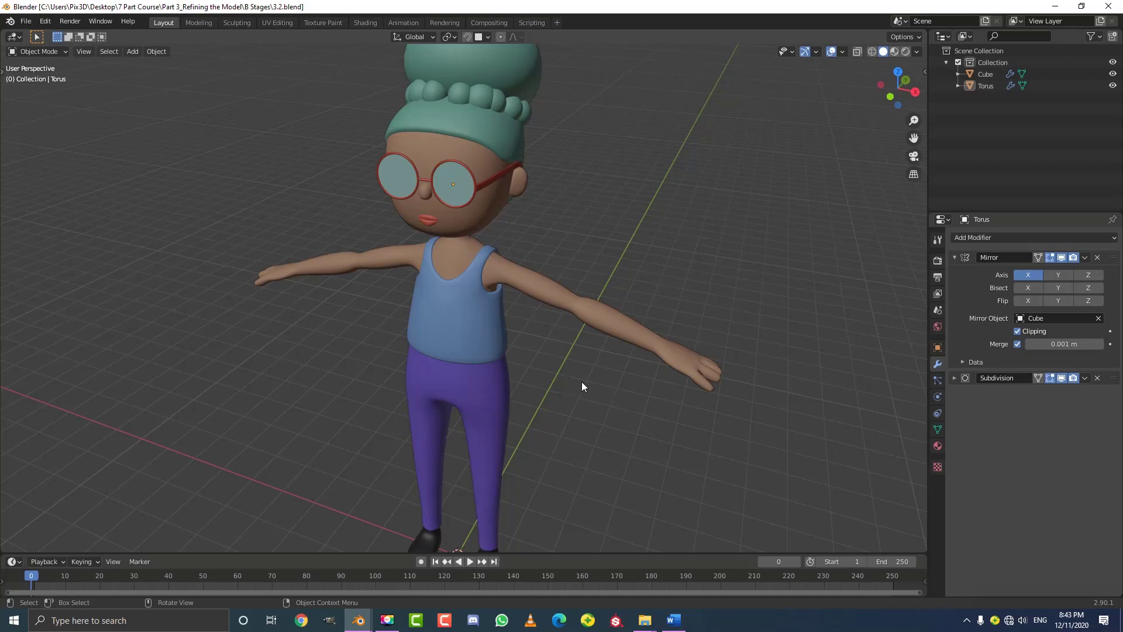
pyautogui.moveTo(582, 386); pyautogui.dragTo(583, 380, button='middle')
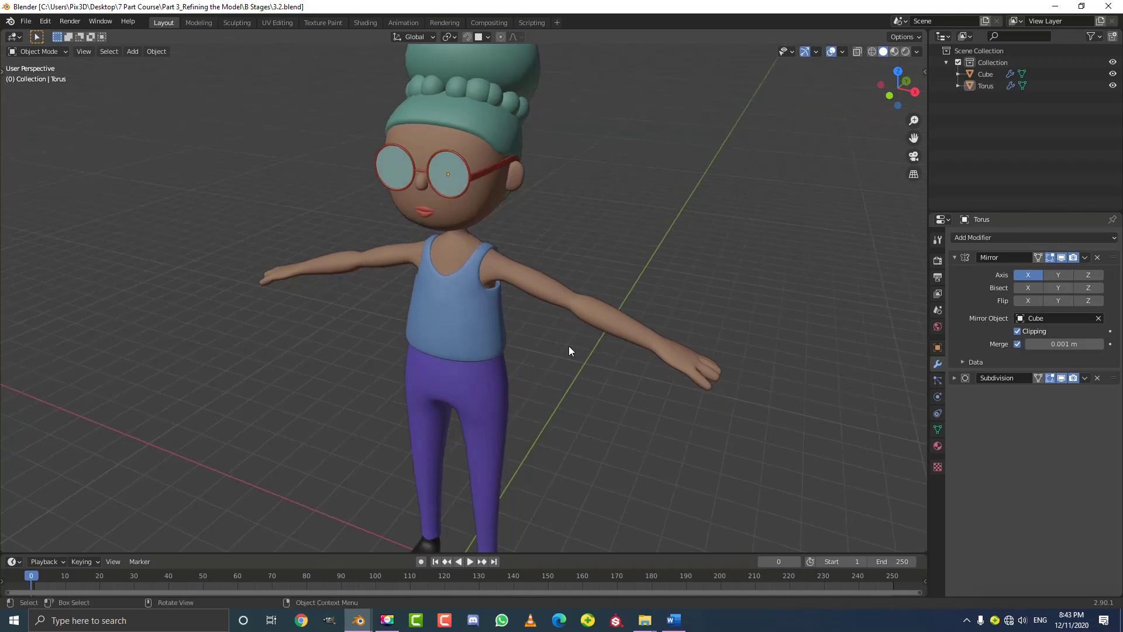
pyautogui.moveTo(517, 323); pyautogui.dragTo(569, 320, button='middle')
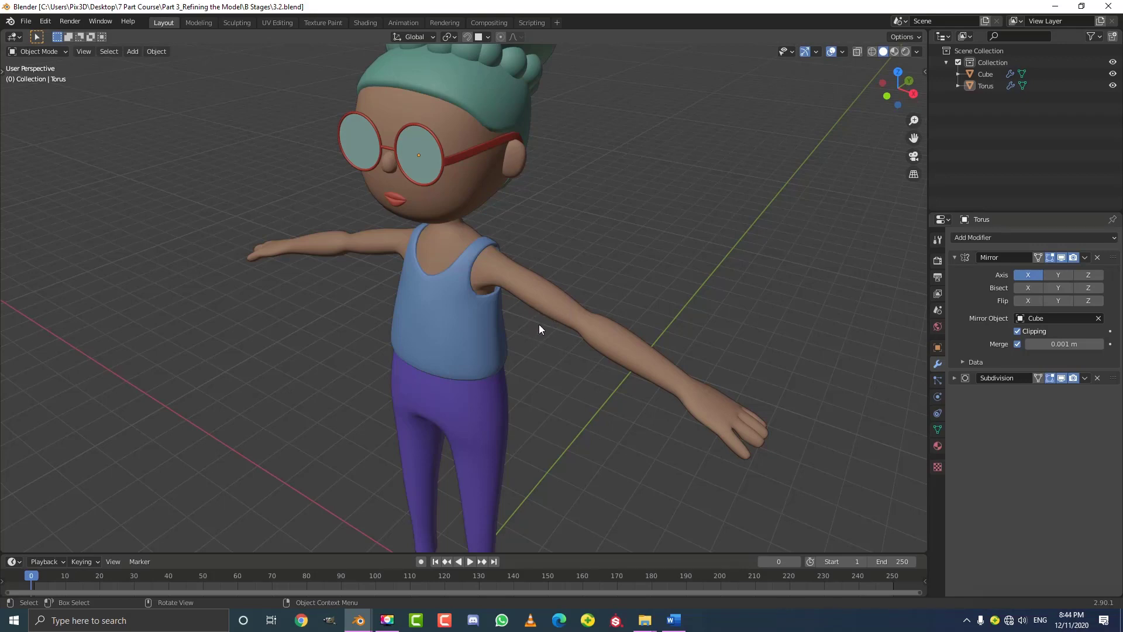
pyautogui.moveTo(539, 324)
pyautogui.mouseDown(button='middle')
pyautogui.moveTo(541, 307)
pyautogui.moveTo(612, 303)
pyautogui.moveTo(540, 320)
pyautogui.mouseUp(button='middle')
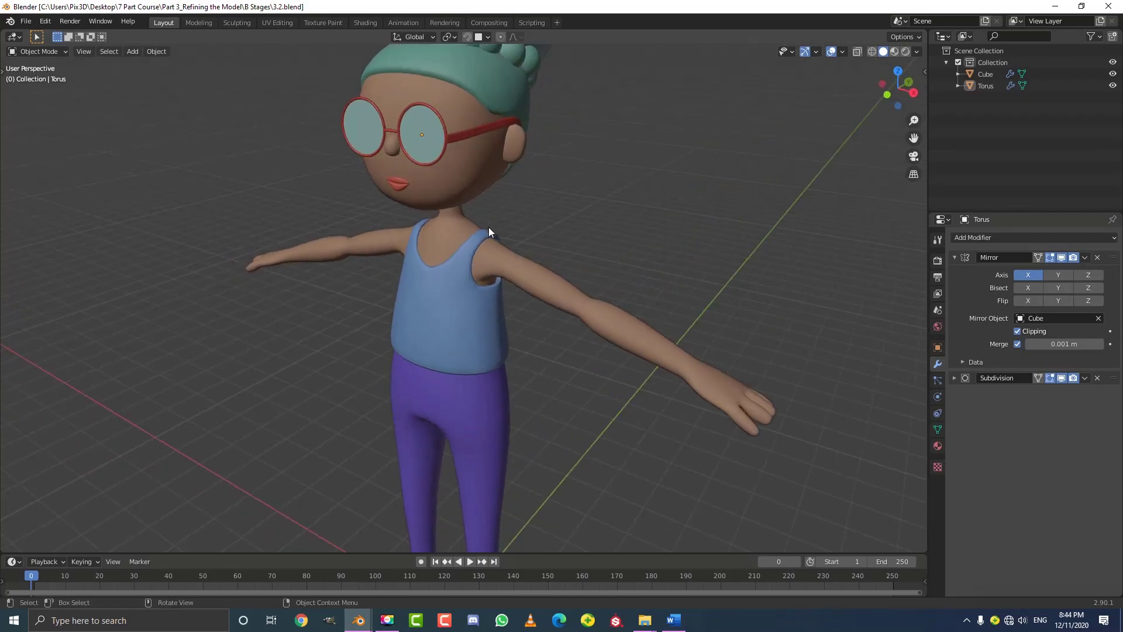
pyautogui.moveTo(580, 220); pyautogui.dragTo(653, 226, button='middle')
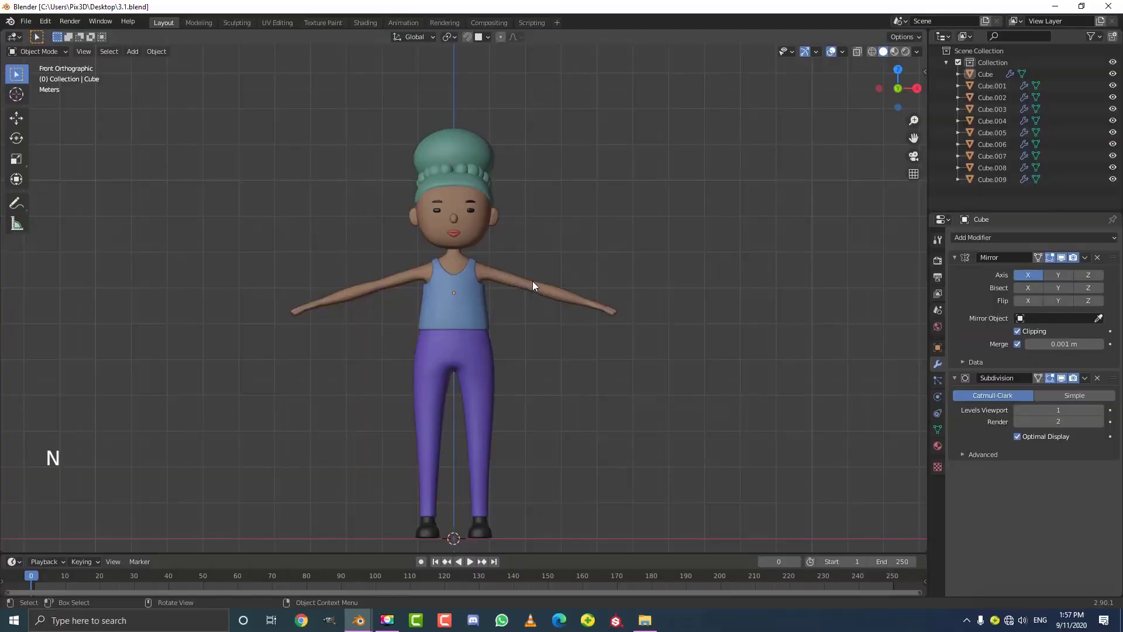
# Select the character's shoes and open their mesh for editing in the right orthographic view
pyautogui.moveTo(540, 286); pyautogui.dragTo(486, 255, button='middle')
pyautogui.scroll(3, 526, 321)
pyautogui.scroll(4, 485, 255)
pyautogui.click(464, 457)
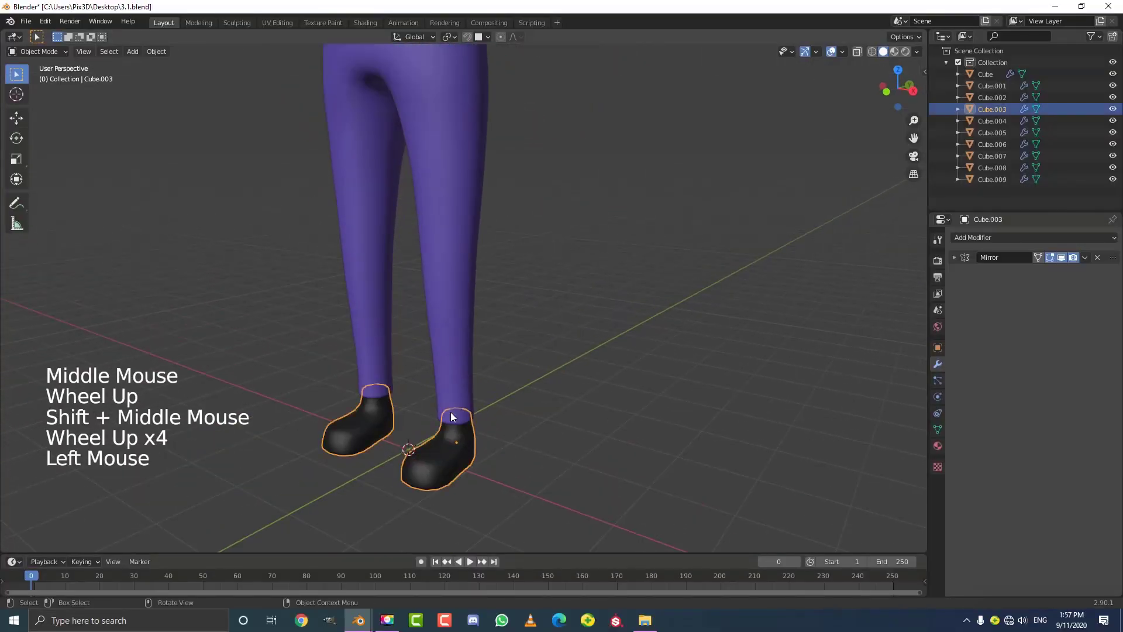
pyautogui.keyDown('shift'); pyautogui.moveTo(450, 412); pyautogui.dragTo(398, 321, button='middle'); pyautogui.keyUp('shift')
pyautogui.scroll(1, 397, 321)
pyautogui.scroll(1, 421, 262)
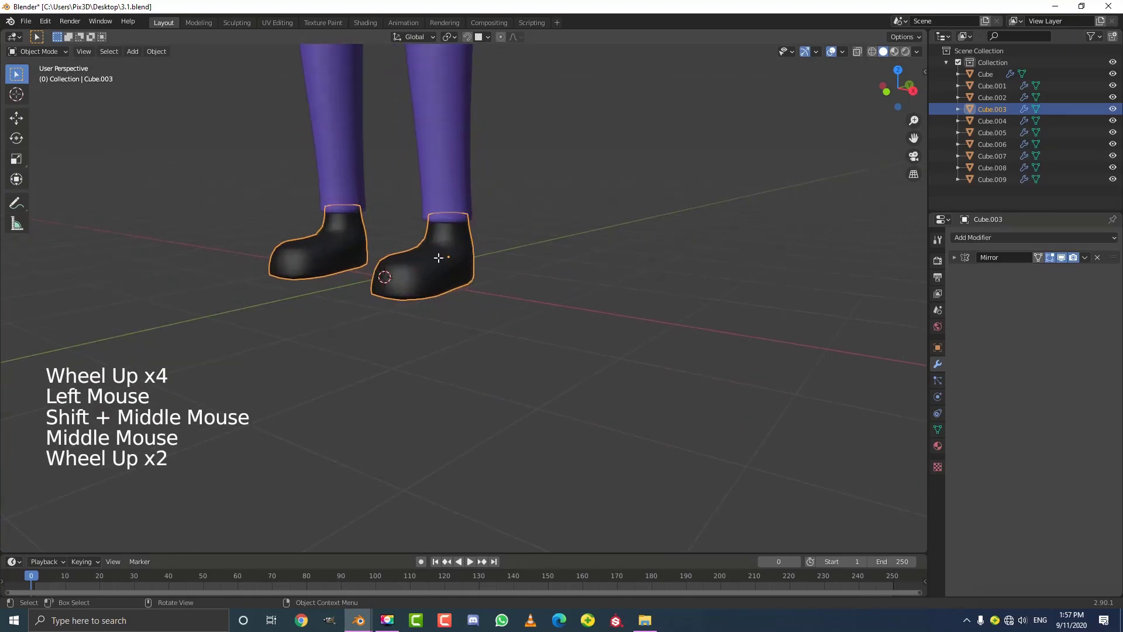
pyautogui.press('Tab')
pyautogui.scroll(2, 410, 275)
pyautogui.press('KP_3')
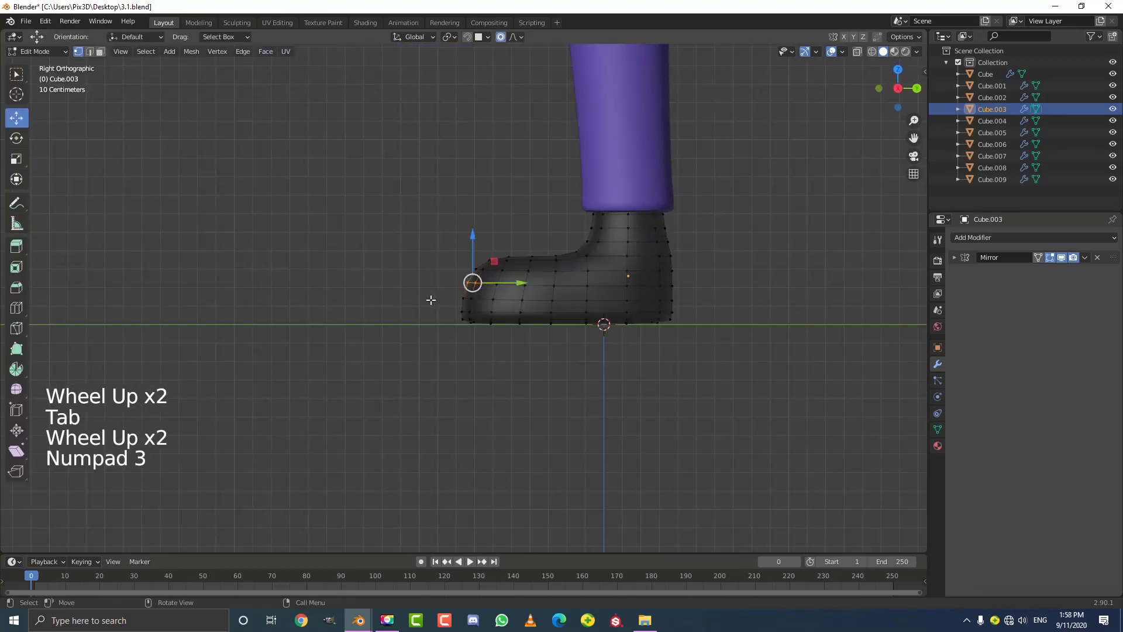
# Turn off proportional editing and switch the shoe mesh to edge selection
pyautogui.scroll(1, 431, 299)
pyautogui.keyDown('shift'); pyautogui.moveTo(430, 299); pyautogui.dragTo(504, 294, button='middle'); pyautogui.keyUp('shift')
pyautogui.keyDown('shift'); pyautogui.scroll(1, 503, 293); pyautogui.keyUp('shift')
pyautogui.click(500, 37)
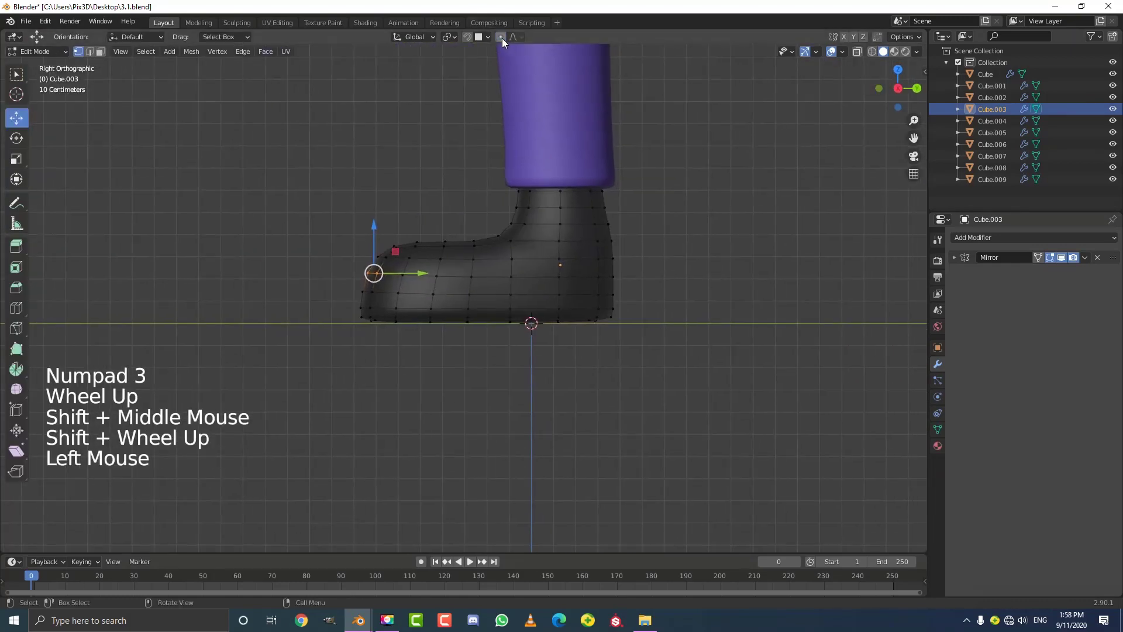
pyautogui.click(90, 52)
pyautogui.scroll(2, 421, 287)
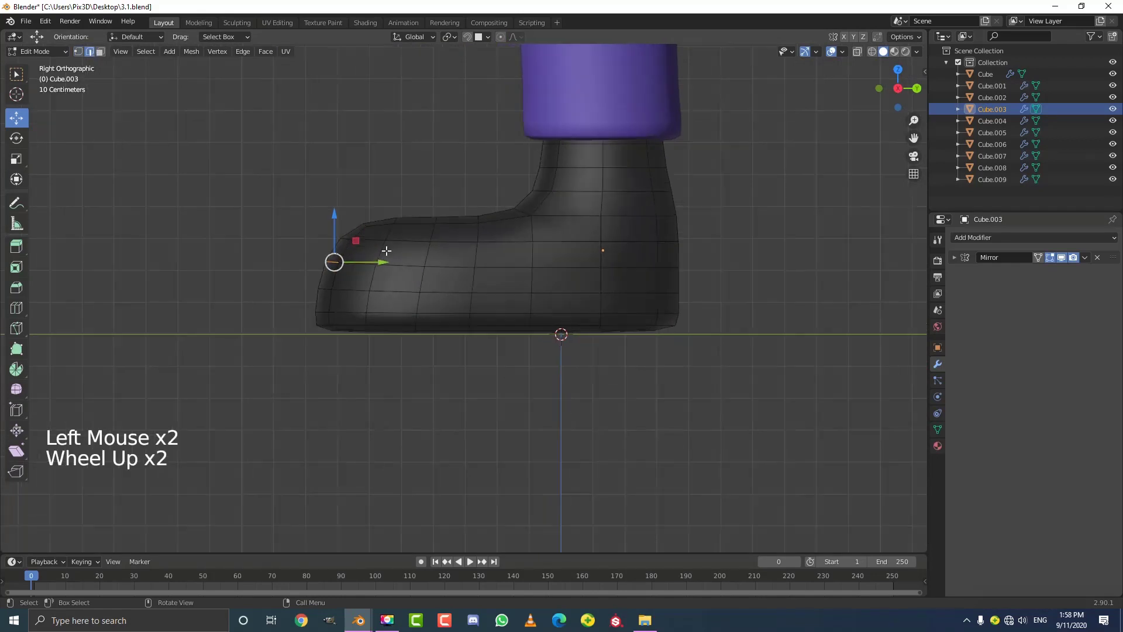
# Select only the edge loop running around the shoe just above the sole and slide it upward by a factor of about 0.397
pyautogui.hotkey('alt', 'a')
pyautogui.scroll(2, 422, 289)
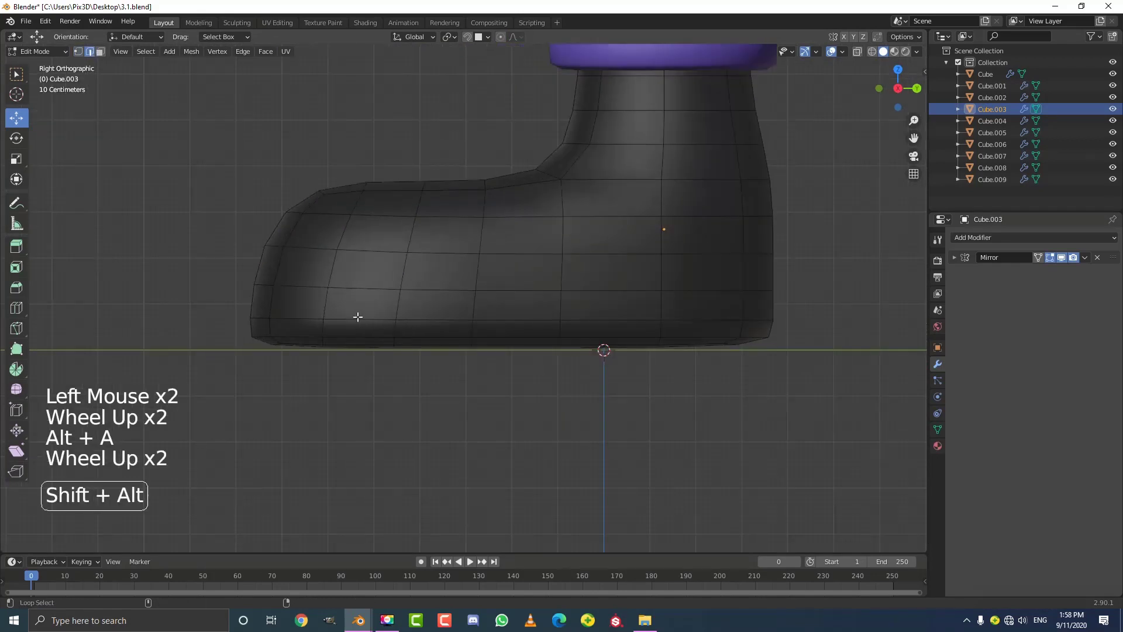
pyautogui.keyDown('alt'); pyautogui.keyDown('shift'); pyautogui.click(351, 315); pyautogui.keyUp('shift'); pyautogui.keyUp('alt')
pyautogui.scroll(1, 365, 329)
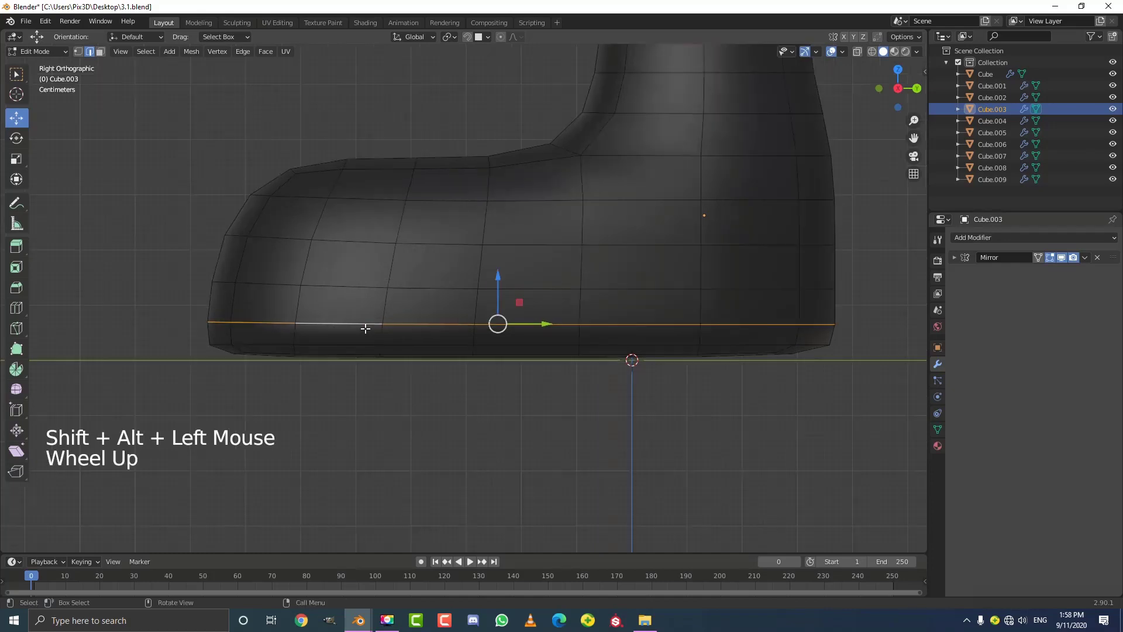
pyautogui.press('g')
pyautogui.press('g')
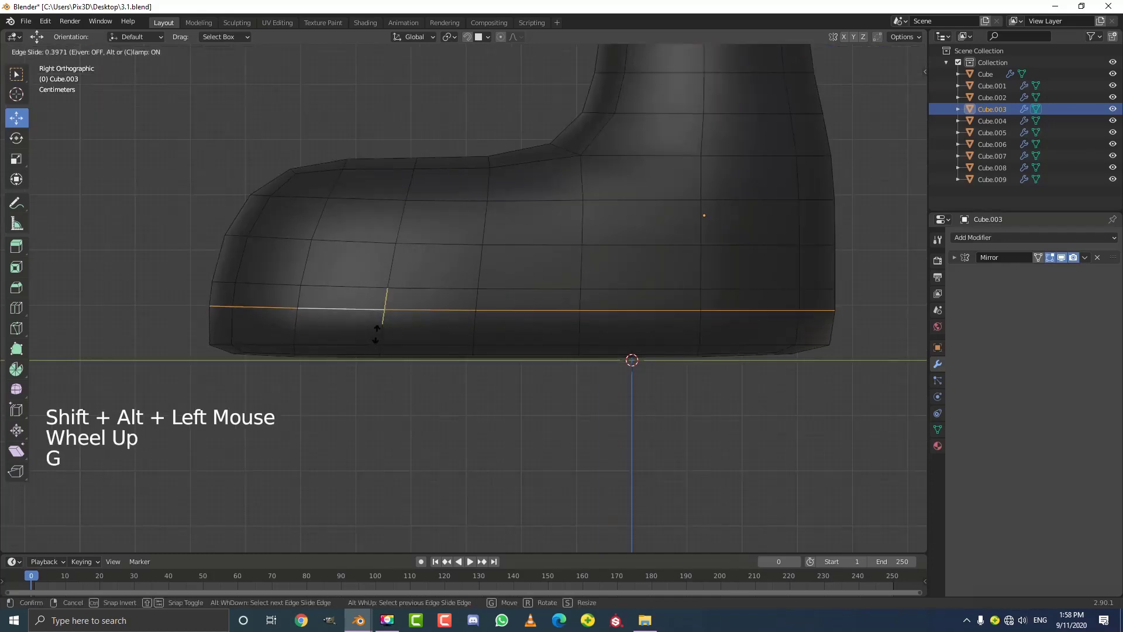
pyautogui.click(376, 334)
pyautogui.scroll(-3, 376, 334)
pyautogui.moveTo(376, 333); pyautogui.dragTo(446, 366, button='middle')
pyautogui.scroll(4, 296, 328)
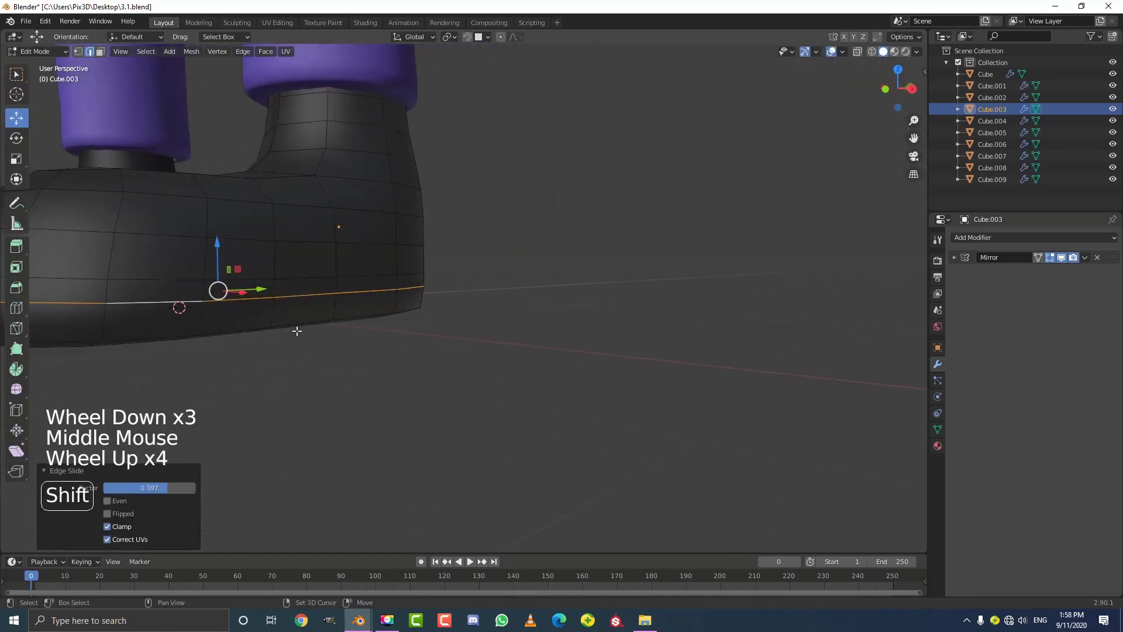
# Bevel the loop above the sole with 2 segments and a width of about 0.035 m, then clear the selection
pyautogui.keyDown('shift'); pyautogui.moveTo(296, 328); pyautogui.dragTo(527, 327, button='middle'); pyautogui.keyUp('shift')
pyautogui.scroll(1, 527, 327)
pyautogui.scroll(1, 527, 327)
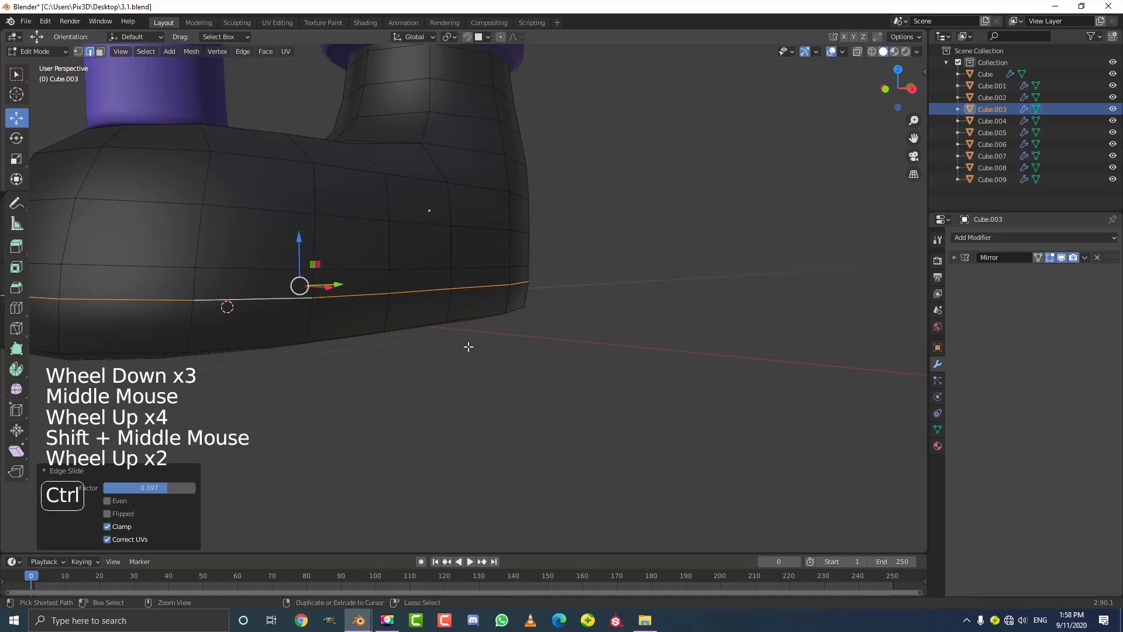
pyautogui.hotkey('ctrl', 'b')
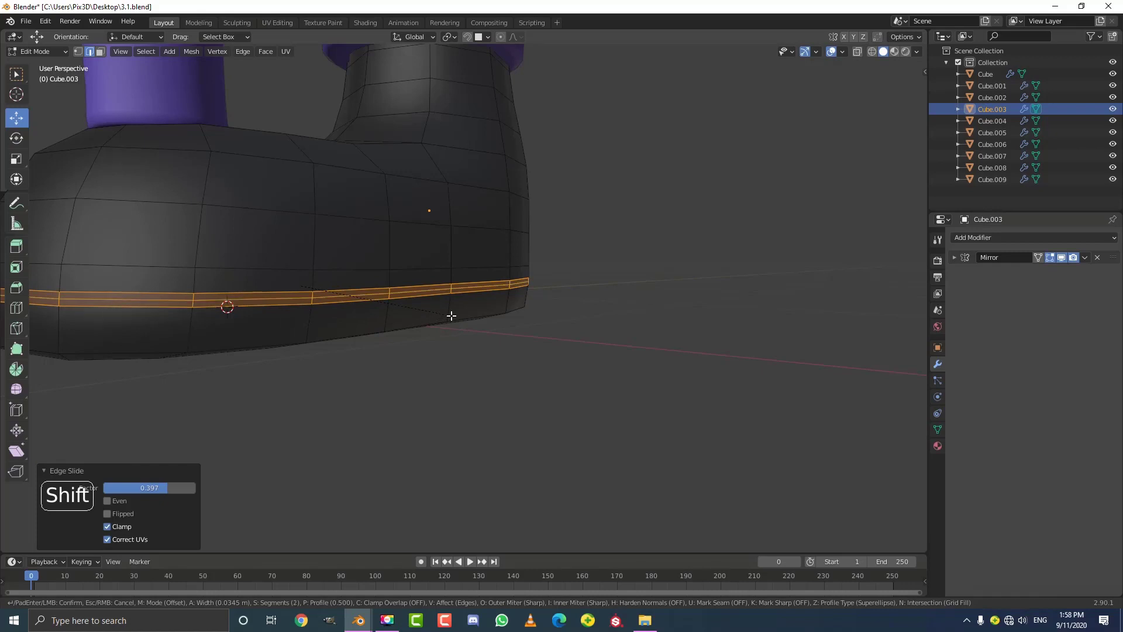
pyautogui.click(452, 315)
pyautogui.hotkey('alt', 'a')
# Select the middle loop of the beveled band and shrink it inward by about 0.029 m to form a groove
pyautogui.scroll(-2, 305, 300)
pyautogui.moveTo(306, 301); pyautogui.dragTo(496, 330, button='middle')
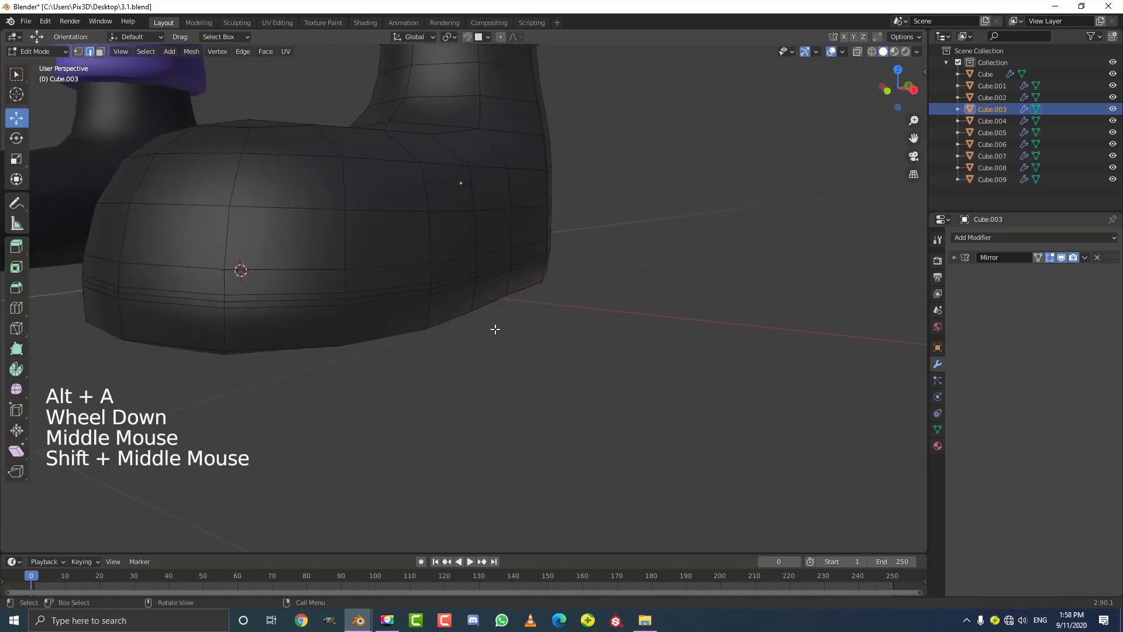
pyautogui.keyDown('alt'); pyautogui.keyDown('shift'); pyautogui.click(369, 292); pyautogui.keyUp('shift'); pyautogui.keyUp('alt')
pyautogui.scroll(1, 403, 329)
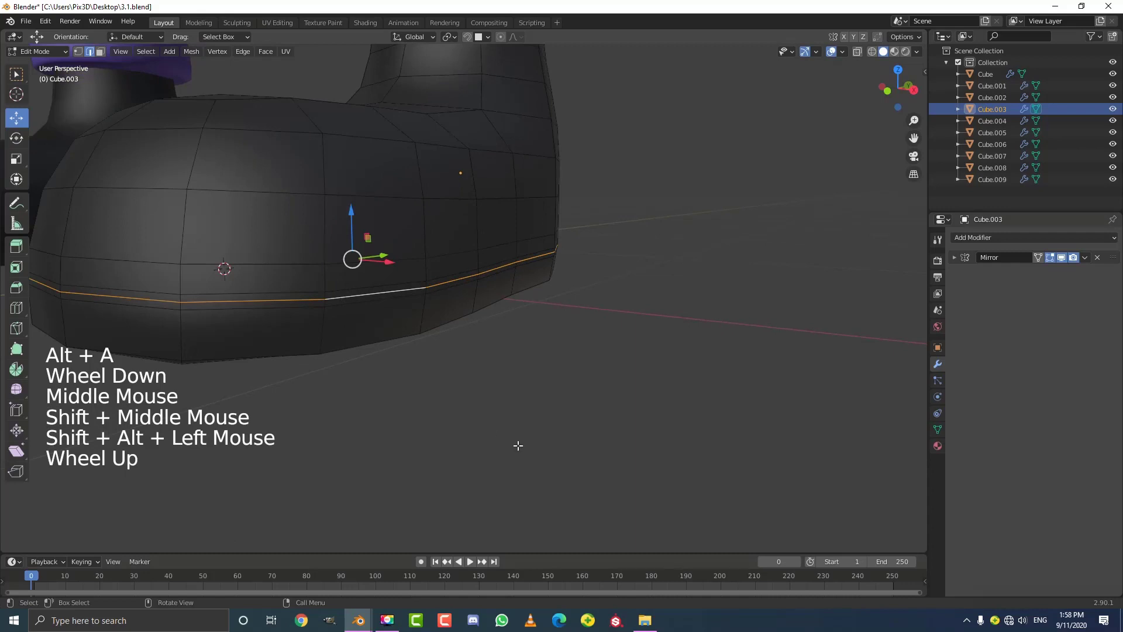
pyautogui.hotkey('alt', 's')
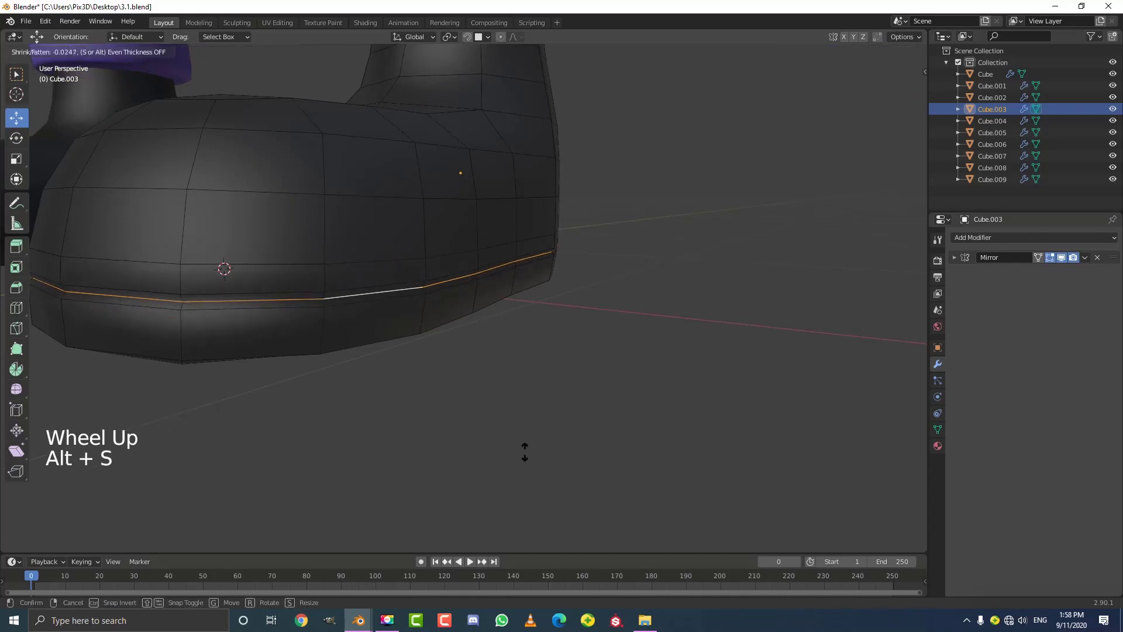
pyautogui.click(525, 452)
pyautogui.scroll(-5, 380, 316)
pyautogui.scroll(2, 407, 319)
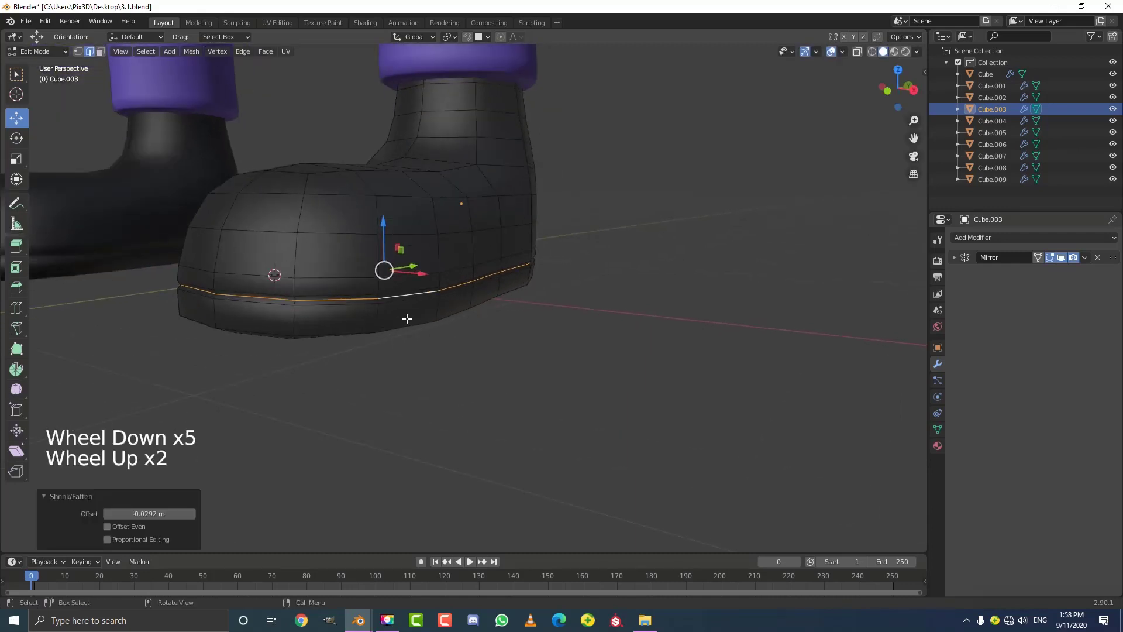
# Add an edge loop around the sole below the groove and slide it up toward the groove by a factor of about 0.707
pyautogui.hotkey('ctrl', 'r')
pyautogui.click(381, 316)
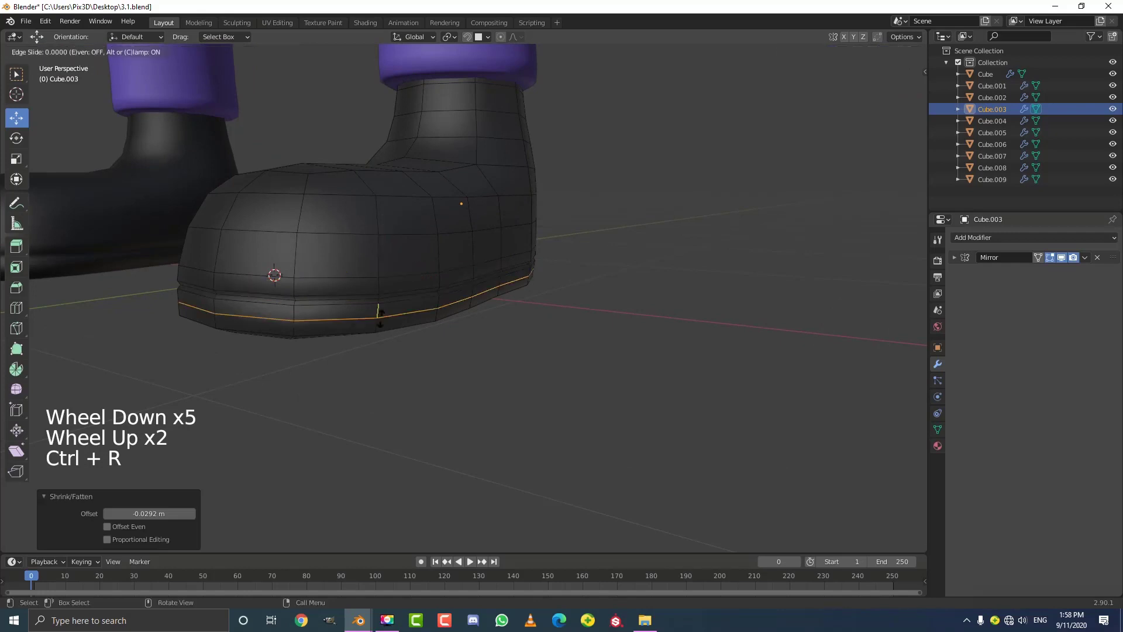
pyautogui.rightClick(379, 311)
pyautogui.press('g')
pyautogui.press('g')
pyautogui.click(390, 308)
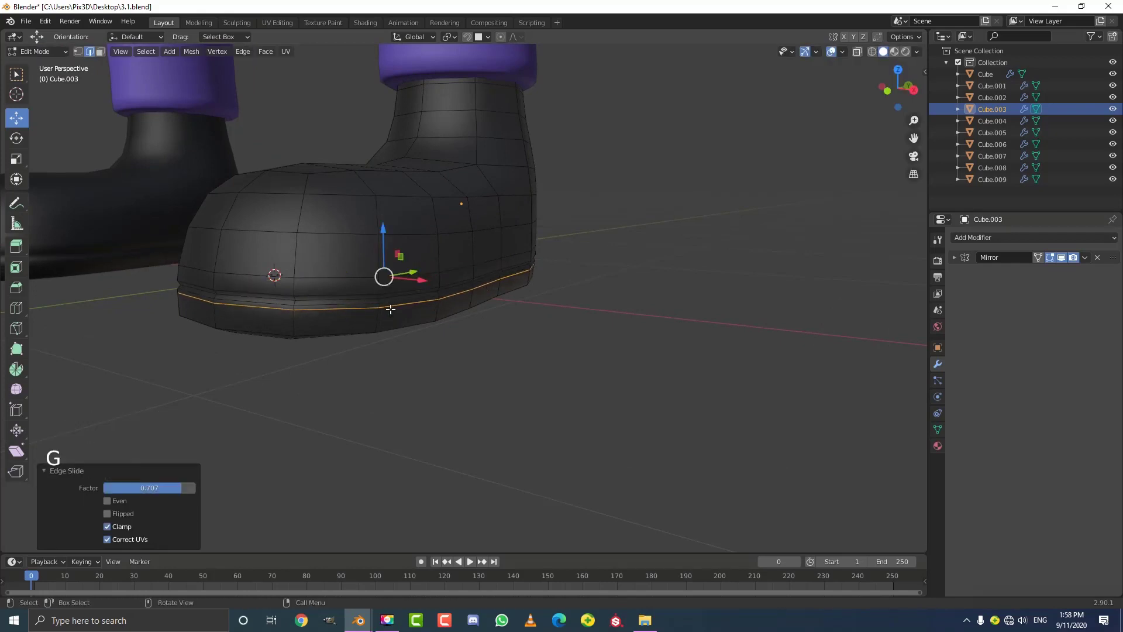
# Select the shoe's bottom edge loop and switch to a wireframe right side view with vertex selection
pyautogui.scroll(-2, 389, 316)
pyautogui.moveTo(389, 325); pyautogui.dragTo(405, 250, button='middle')
pyautogui.hotkey('alt', 'a')
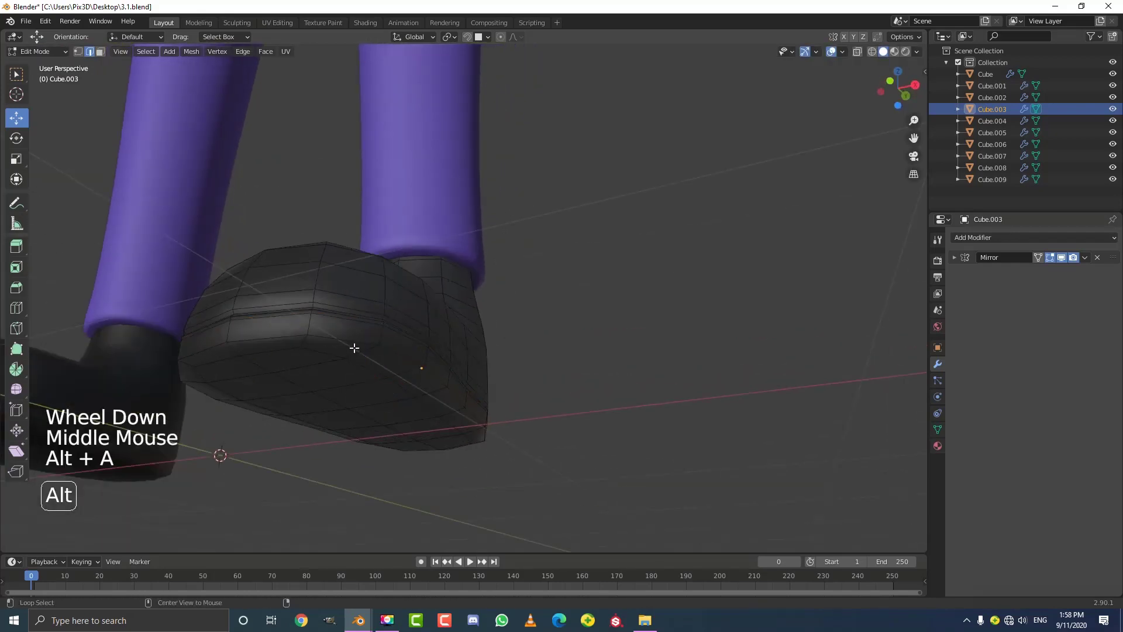
pyautogui.keyDown('alt'); pyautogui.keyDown('shift'); pyautogui.click(353, 345); pyautogui.keyUp('shift'); pyautogui.keyUp('alt')
pyautogui.press('KP_3')
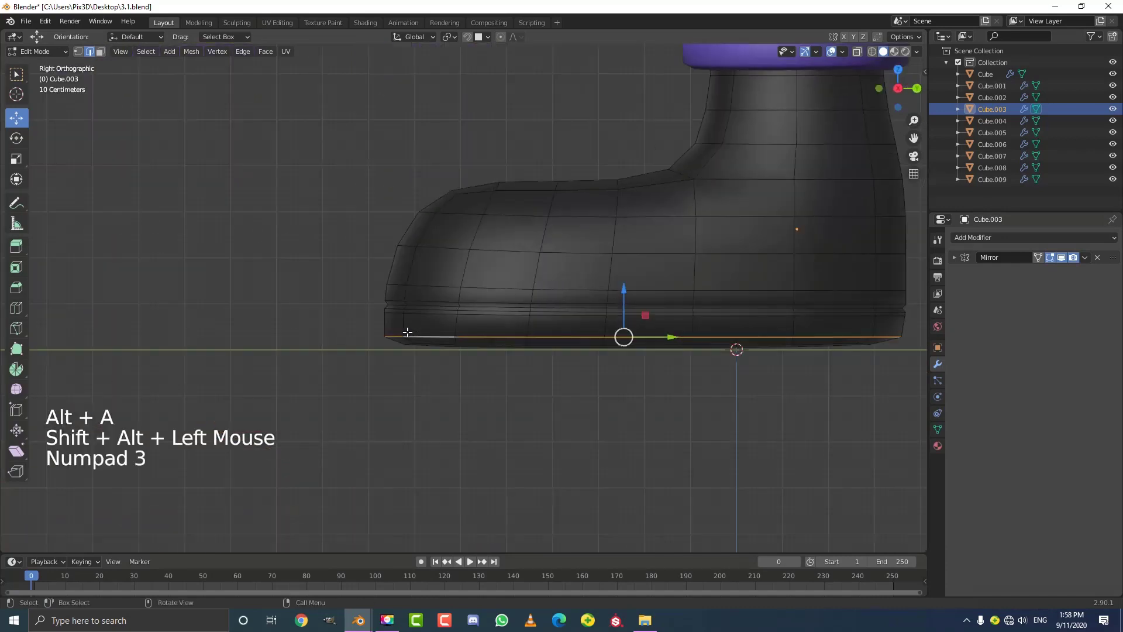
pyautogui.keyDown('shift'); pyautogui.moveTo(588, 331); pyautogui.dragTo(393, 330, button='middle'); pyautogui.keyUp('shift')
pyautogui.press('z')
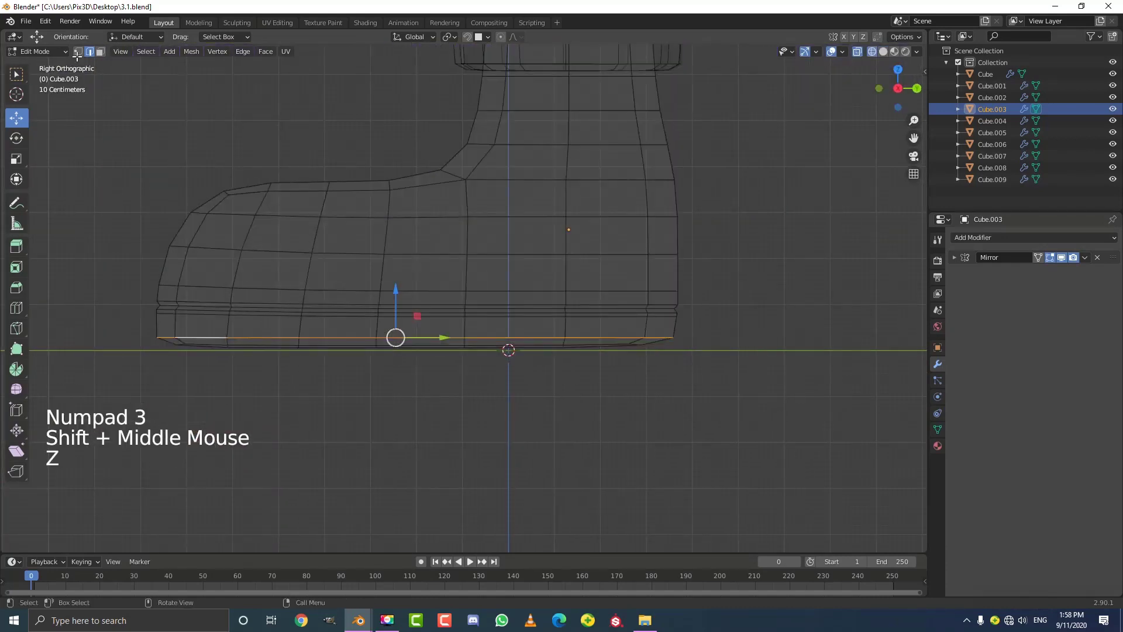
pyautogui.click(76, 50)
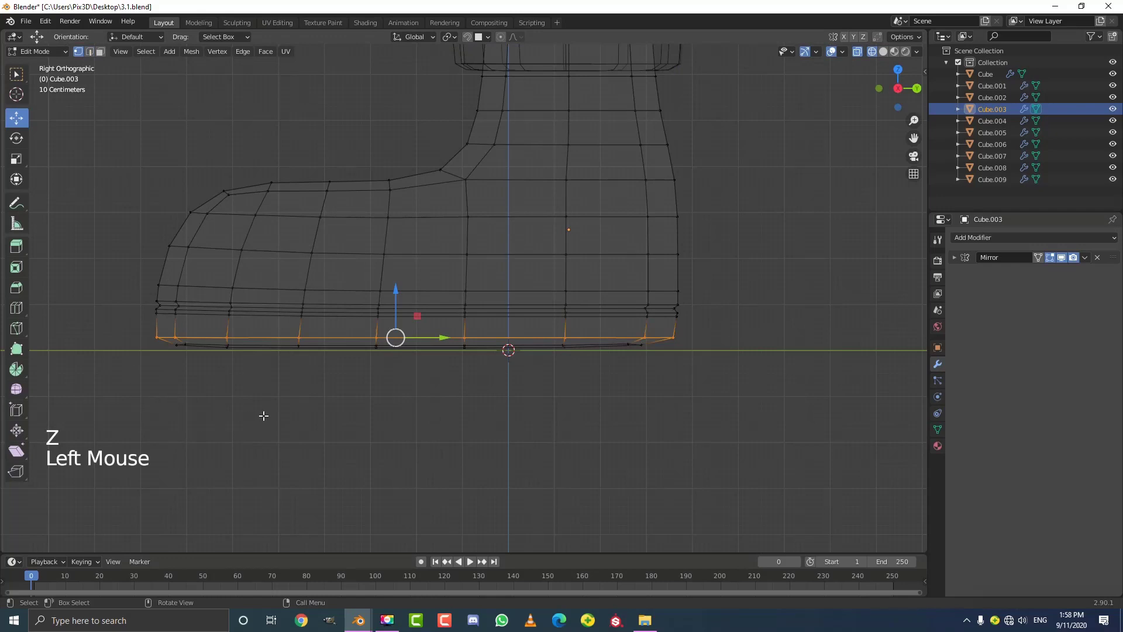
# Box-select the shoe's bottom vertices, grow the selection four times to cover the sole up to the groove, and return to solid shading
pyautogui.scroll(-2, 263, 415)
pyautogui.press('b')
pyautogui.moveTo(178, 412); pyautogui.dragTo(641, 322)
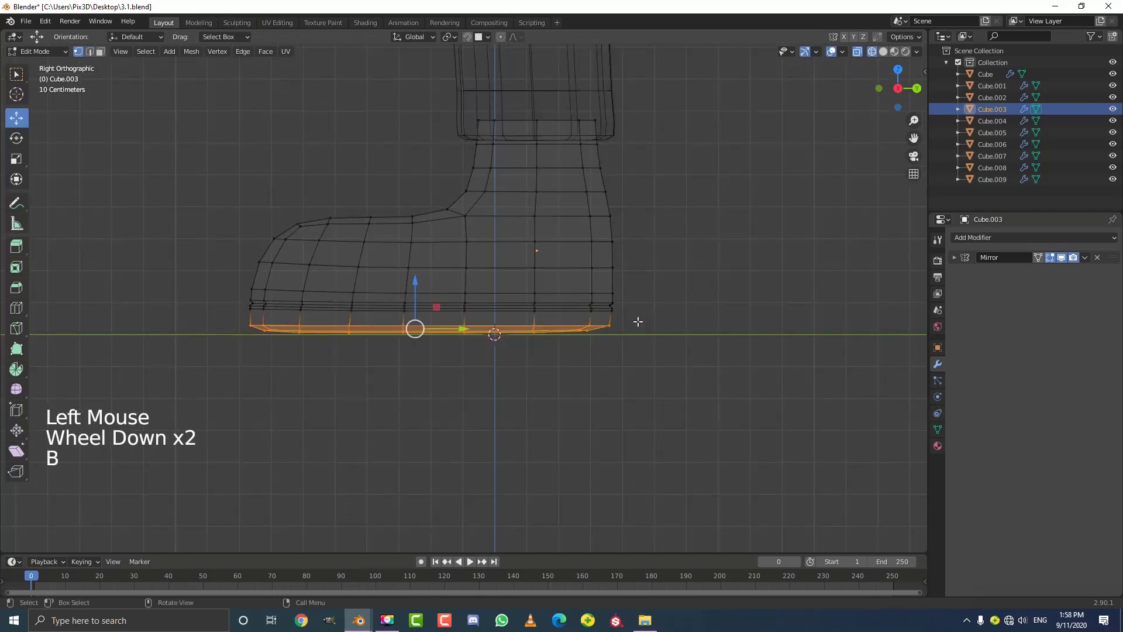
pyautogui.press('ctrl+KP_Add')
pyautogui.press('ctrl+KP_Add')
pyautogui.press('ctrl+KP_Add')
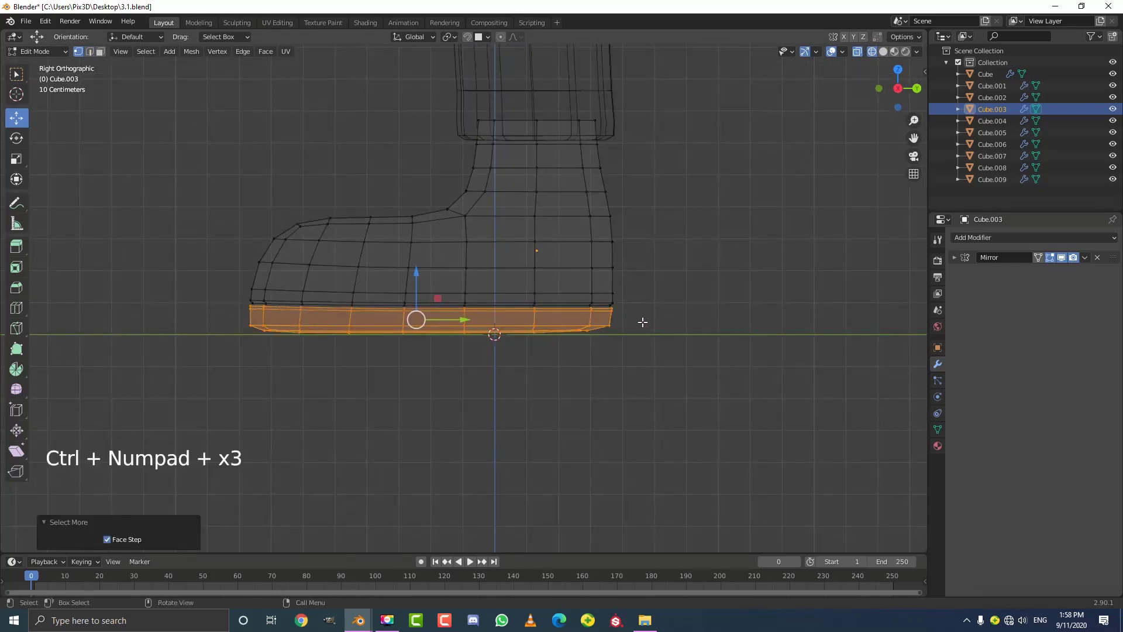
pyautogui.press('ctrl+KP_Add')
pyautogui.press('z')
pyautogui.click(718, 321)
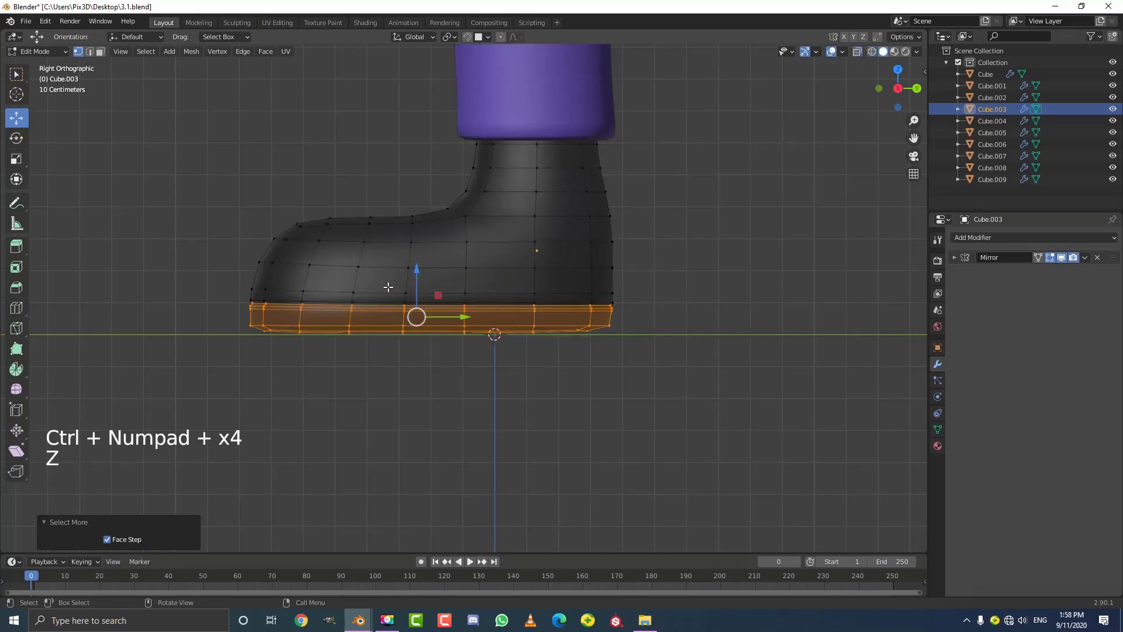
# Add a second material slot with a new material named "soel" and assign it to the selected sole faces
pyautogui.click(938, 445)
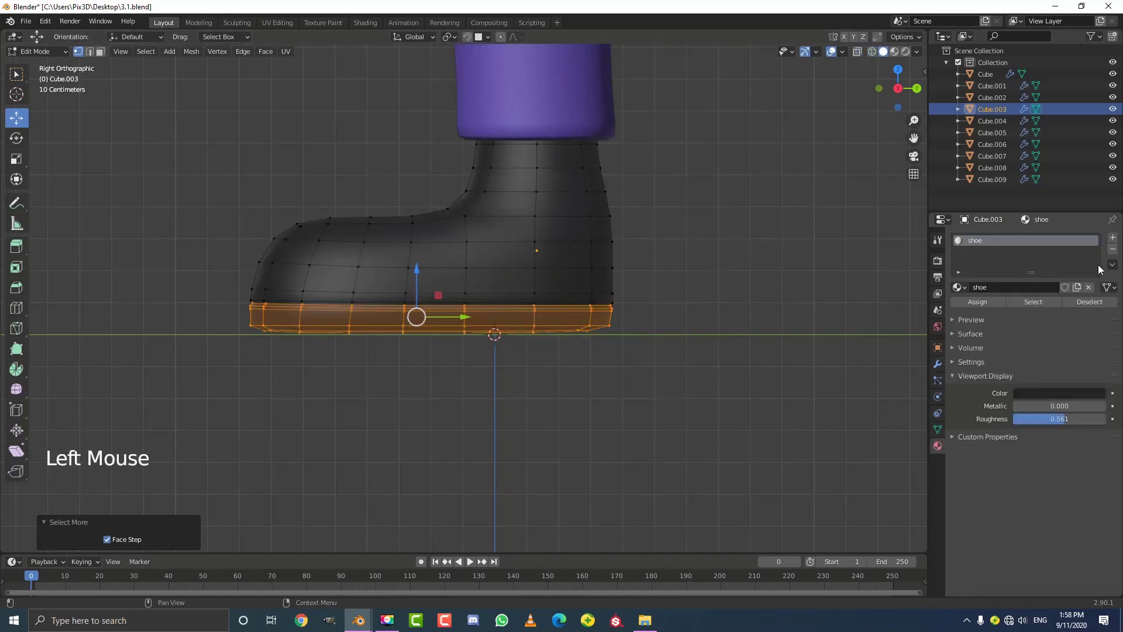
pyautogui.click(1113, 239)
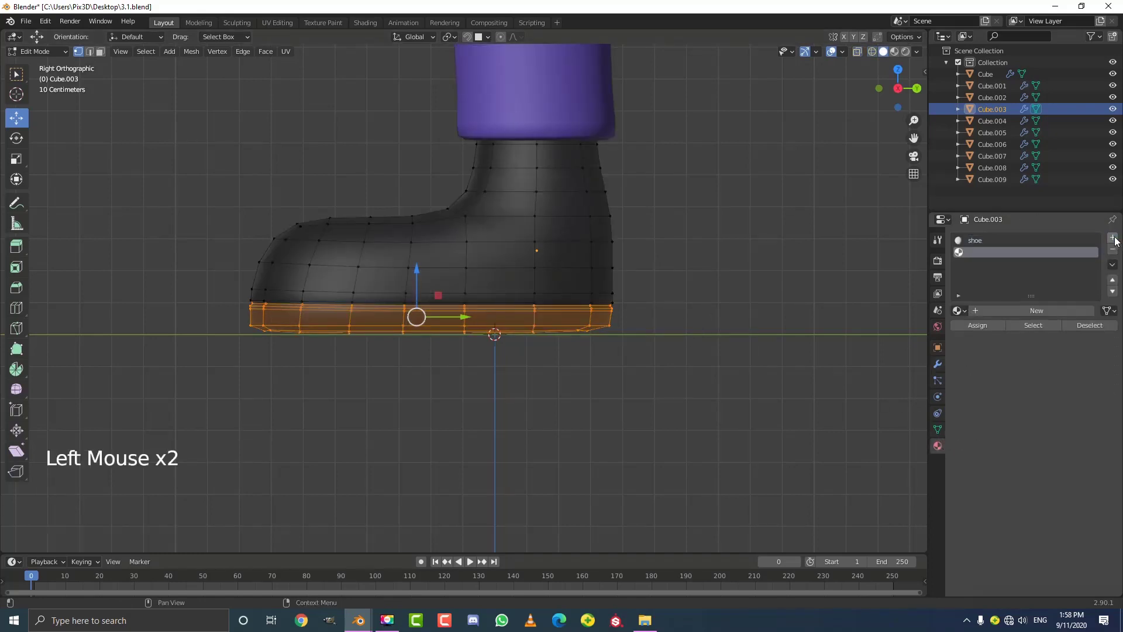
pyautogui.click(1034, 310)
pyautogui.click(980, 324)
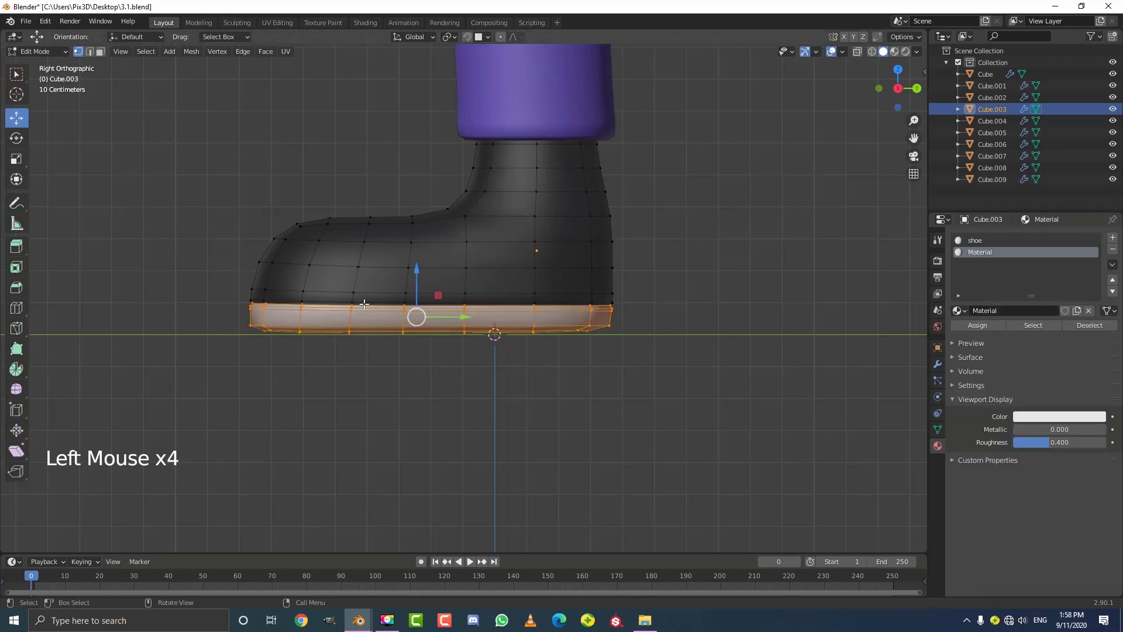
pyautogui.click(1004, 311)
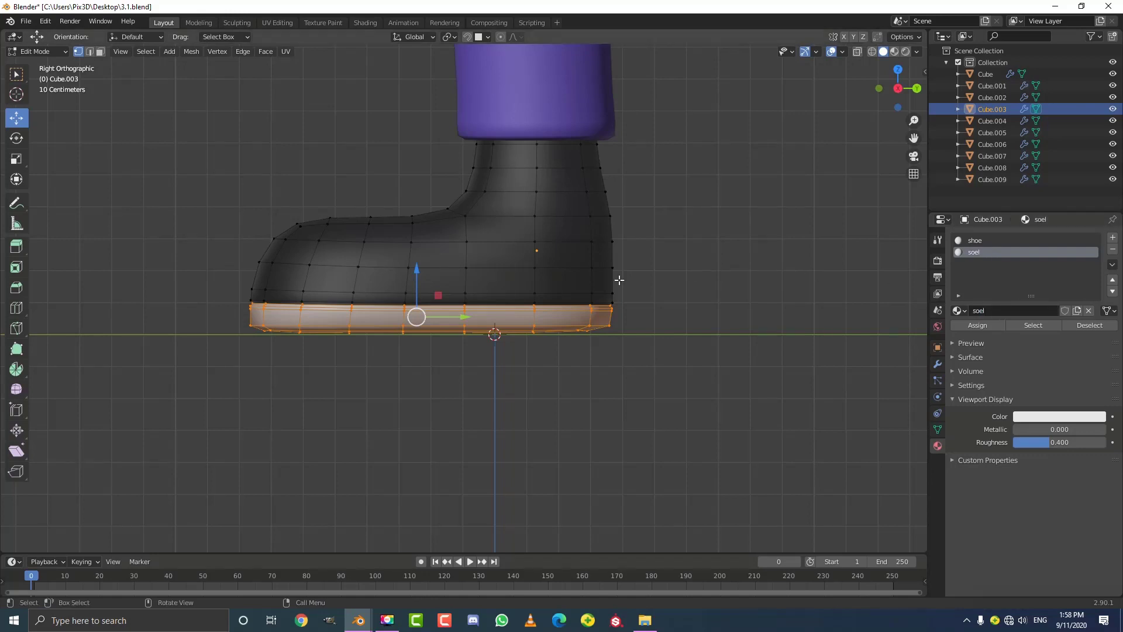
# Box-select the shoe's bottom vertices in wireframe and flatten them by scaling about 0.342 along Z
pyautogui.scroll(2, 523, 284)
pyautogui.keyDown('shift'); pyautogui.moveTo(443, 293); pyautogui.dragTo(478, 298, button='middle'); pyautogui.keyUp('shift')
pyautogui.press('z')
pyautogui.hotkey('alt', 'a')
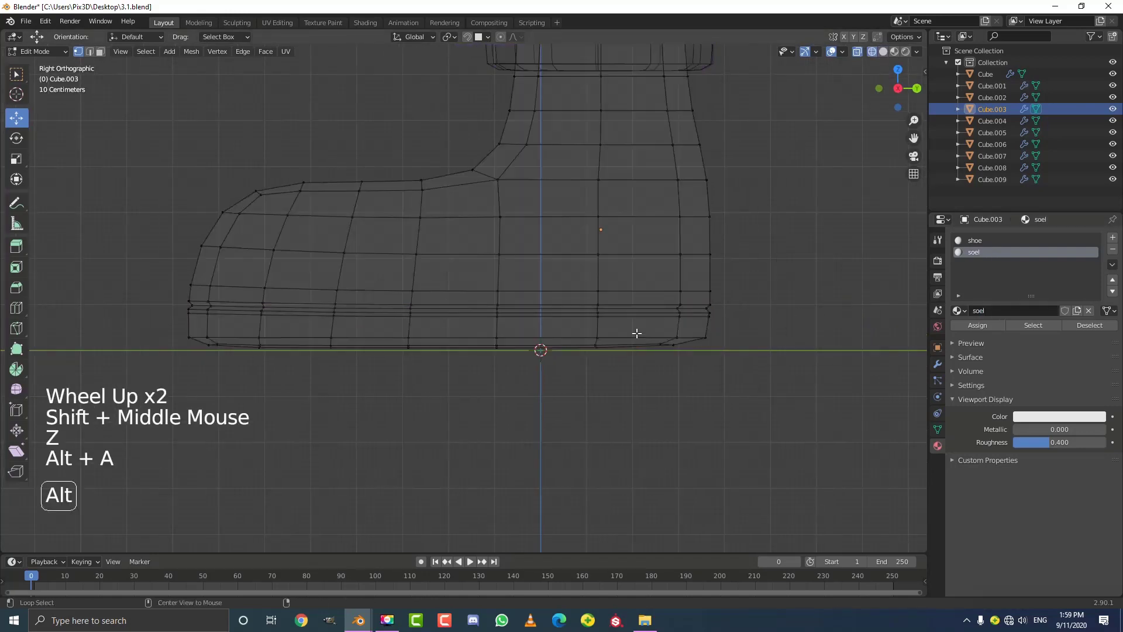
pyautogui.press('b')
pyautogui.moveTo(156, 412); pyautogui.dragTo(781, 324)
pyautogui.press('s')
pyautogui.press('z')
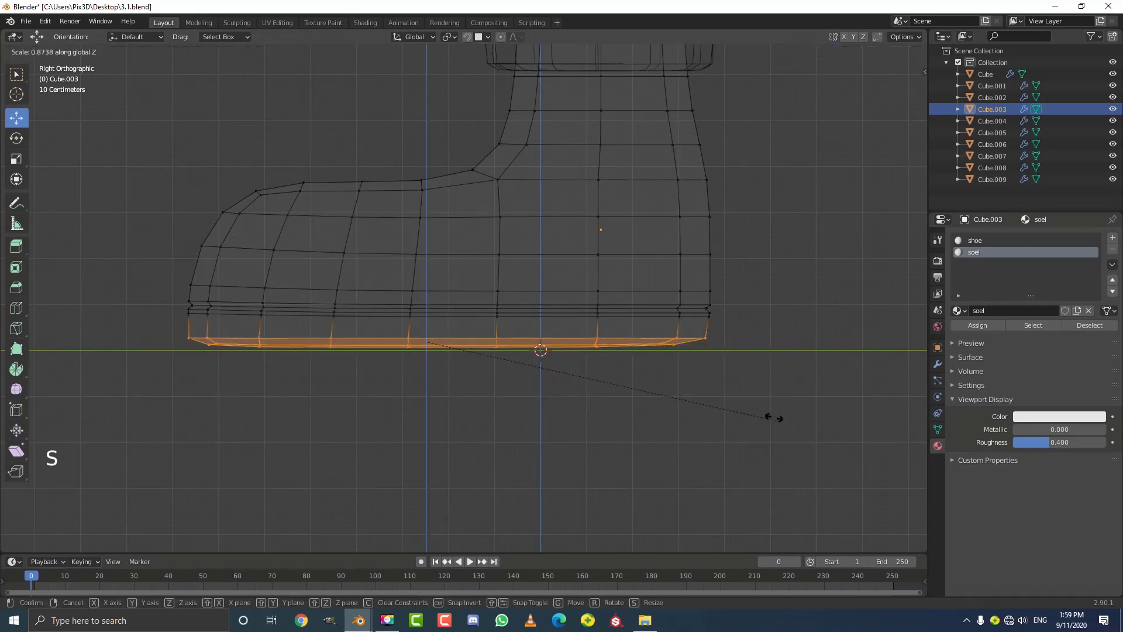
pyautogui.click(567, 349)
# Move the flattened sole bottom down about 0.0165 m along Z and return to solid shading
pyautogui.press('g')
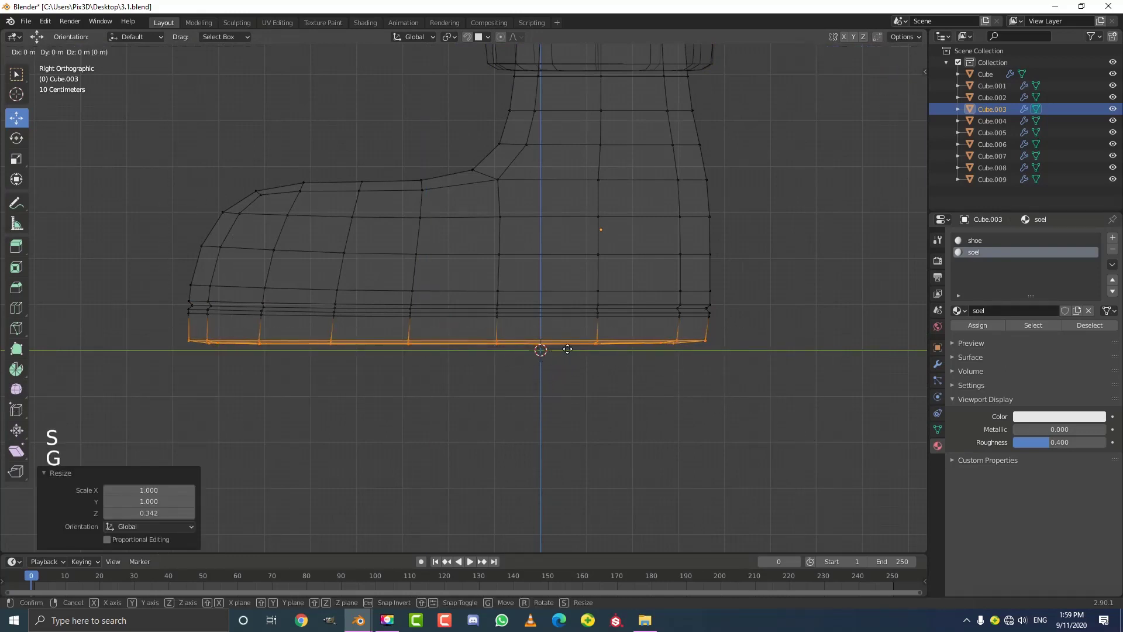
pyautogui.press('z')
pyautogui.click(568, 357)
pyautogui.press('z')
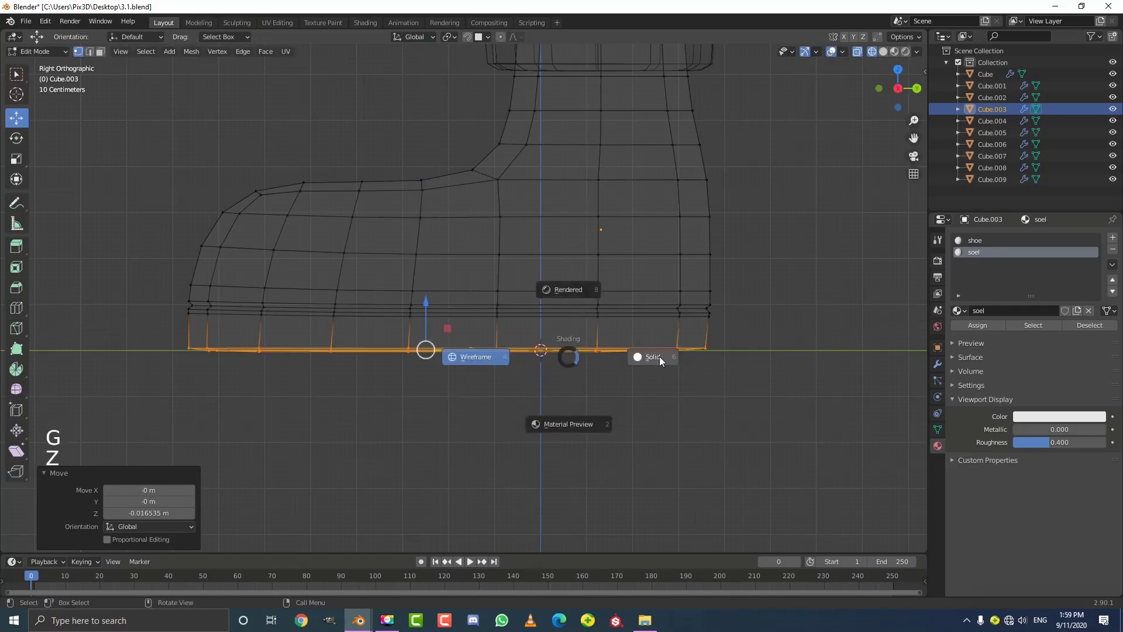
pyautogui.click(661, 361)
# Examine the finished sole in Object Mode, deselect the shoe and review the whole character from the front
pyautogui.scroll(-4, 471, 344)
pyautogui.moveTo(472, 343)
pyautogui.mouseDown(button='middle')
pyautogui.moveTo(667, 291)
pyautogui.moveTo(679, 346)
pyautogui.moveTo(546, 346)
pyautogui.moveTo(544, 373)
pyautogui.moveTo(448, 364)
pyautogui.moveTo(451, 333)
pyautogui.moveTo(536, 281)
pyautogui.moveTo(460, 336)
pyautogui.moveTo(251, 308)
pyautogui.moveTo(468, 334)
pyautogui.mouseUp(button='middle')
pyautogui.scroll(2, 449, 363)
pyautogui.scroll(-3, 440, 344)
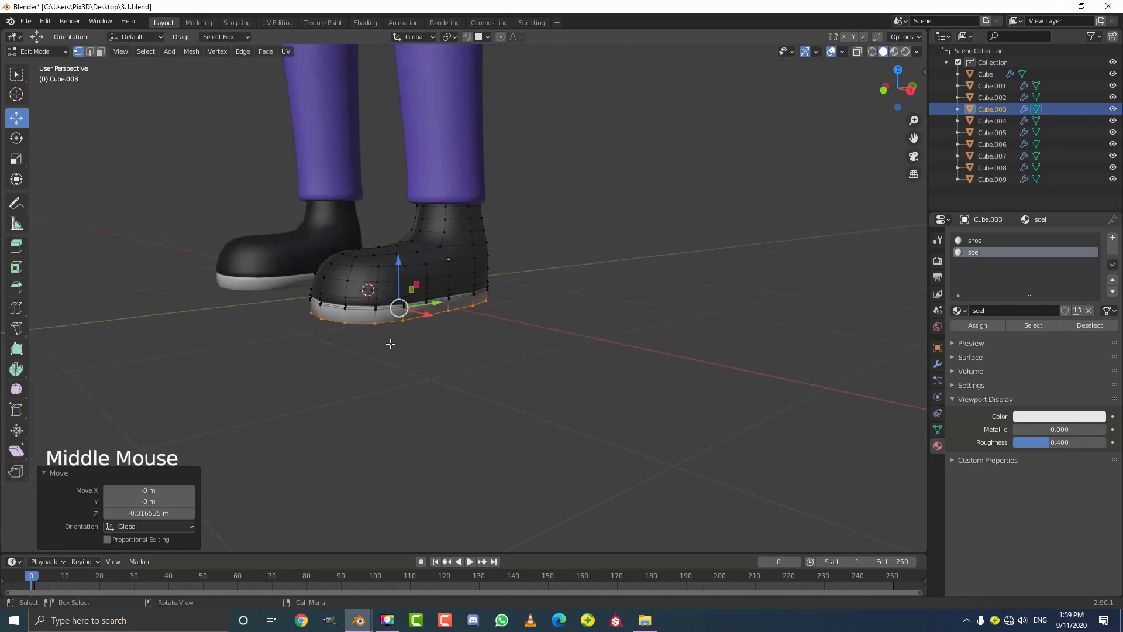
pyautogui.scroll(2, 391, 343)
pyautogui.moveTo(391, 344); pyautogui.dragTo(554, 346, button='middle')
pyautogui.press('Tab')
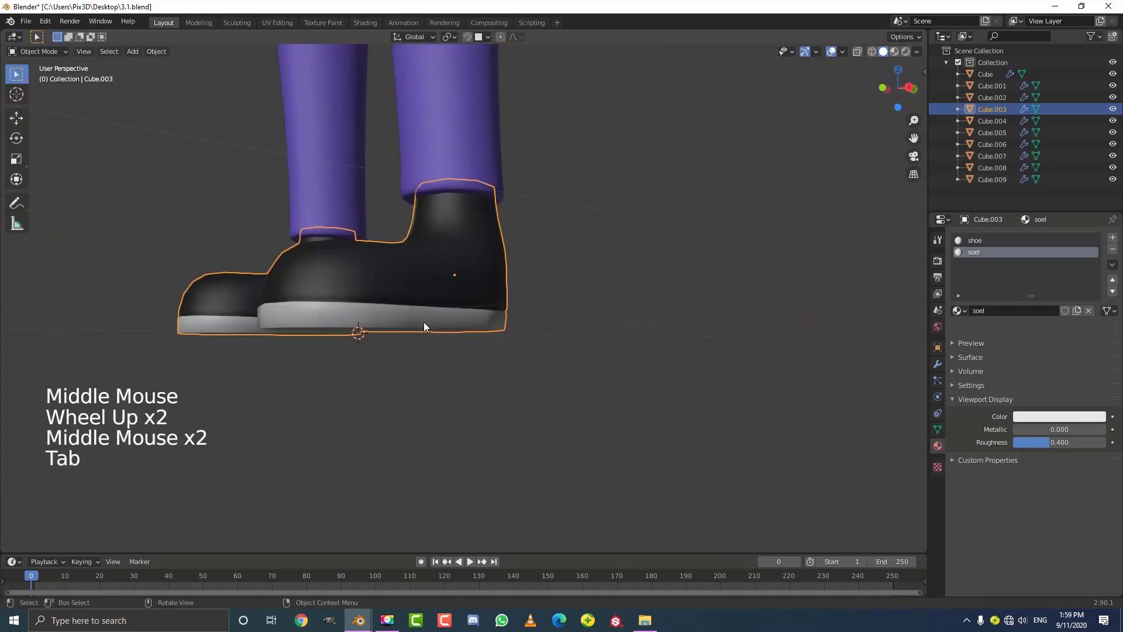
pyautogui.scroll(-3, 433, 305)
pyautogui.moveTo(447, 287); pyautogui.dragTo(487, 291, button='middle')
pyautogui.scroll(-5, 441, 298)
pyautogui.hotkey('alt', 'a')
pyautogui.scroll(-4, 441, 293)
pyautogui.scroll(1, 404, 308)
pyautogui.press('KP_1')
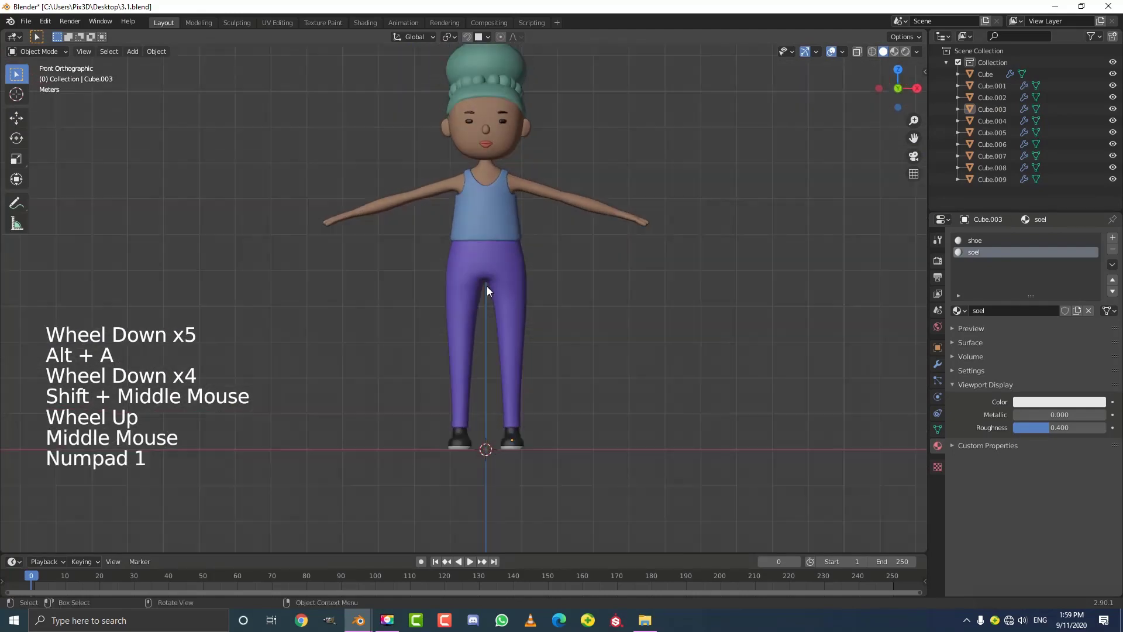
# Select the body mesh and compare its hand from above with the hand in the reference file Original Female_Stylized.blend
pyautogui.click(642, 224)
pyautogui.keyDown('shift'); pyautogui.scroll(1, 642, 226); pyautogui.keyUp('shift')
pyautogui.keyDown('shift'); pyautogui.moveTo(642, 226); pyautogui.dragTo(471, 266, button='middle'); pyautogui.keyUp('shift')
pyautogui.scroll(1, 470, 268)
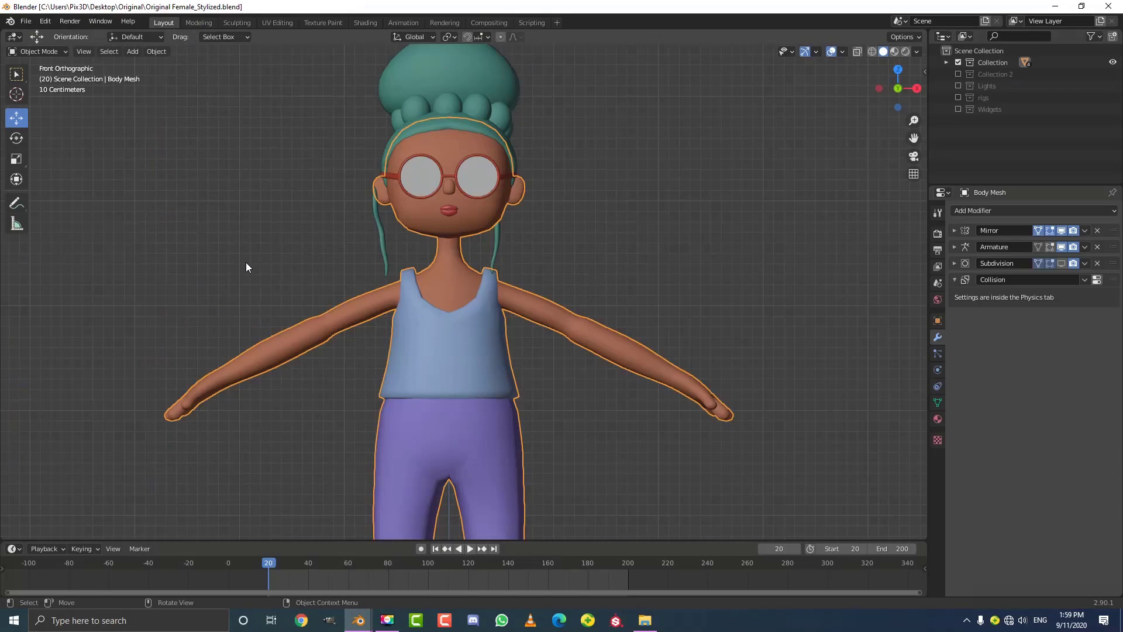
pyautogui.moveTo(246, 265); pyautogui.dragTo(471, 299, button='middle')
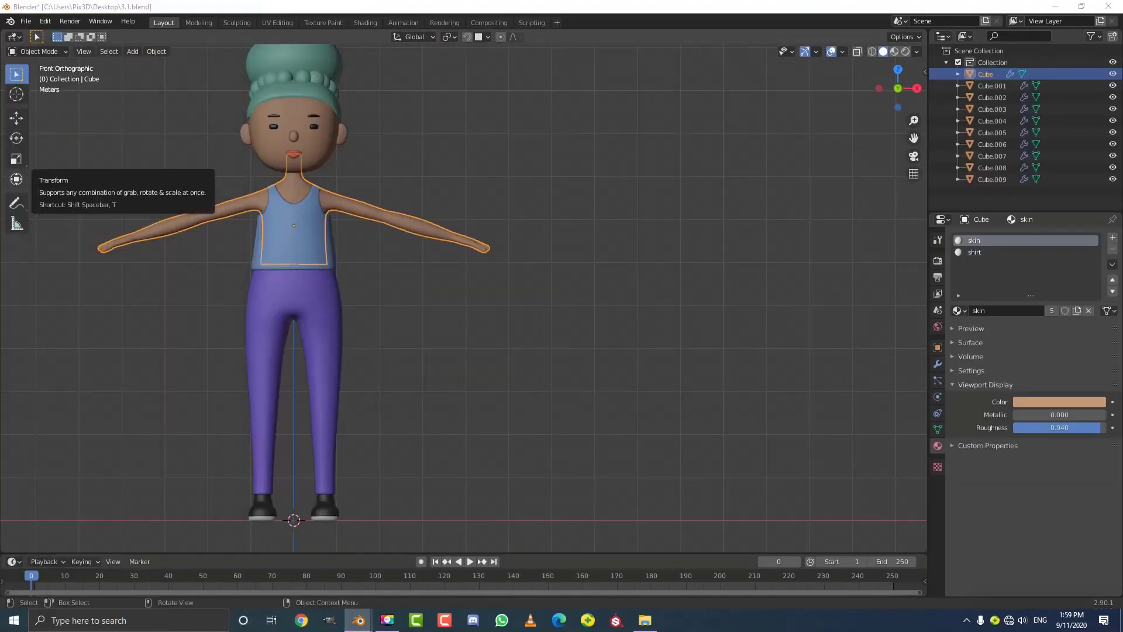
pyautogui.moveTo(351, 246); pyautogui.dragTo(450, 194, button='middle')
pyautogui.scroll(4, 451, 194)
pyautogui.press('KP_7')
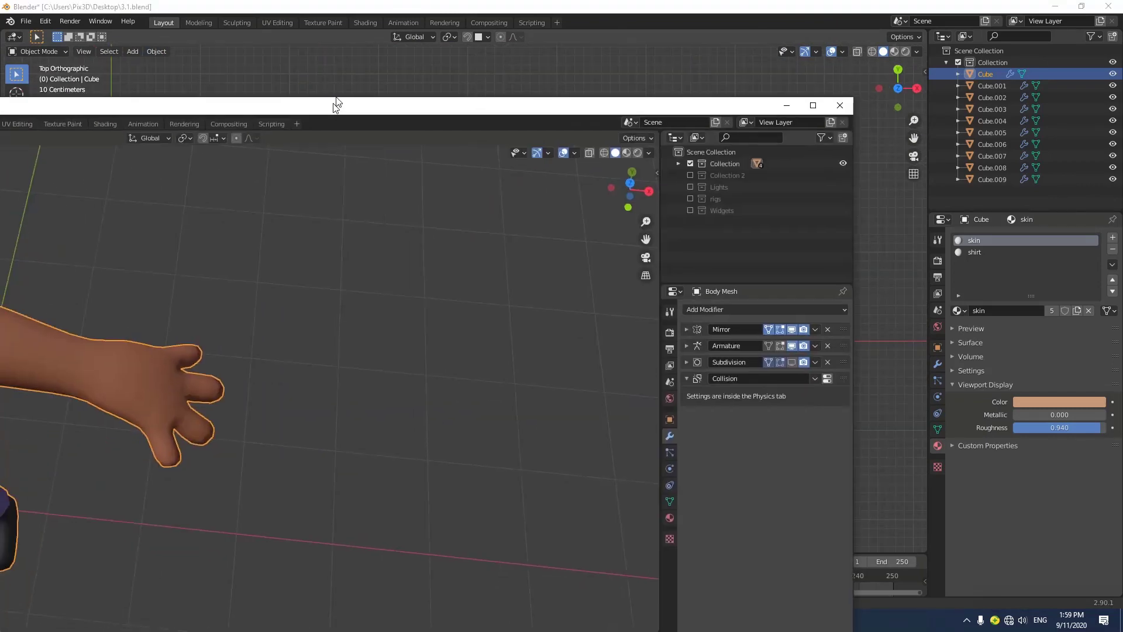
pyautogui.moveTo(333, 105); pyautogui.dragTo(413, 55)
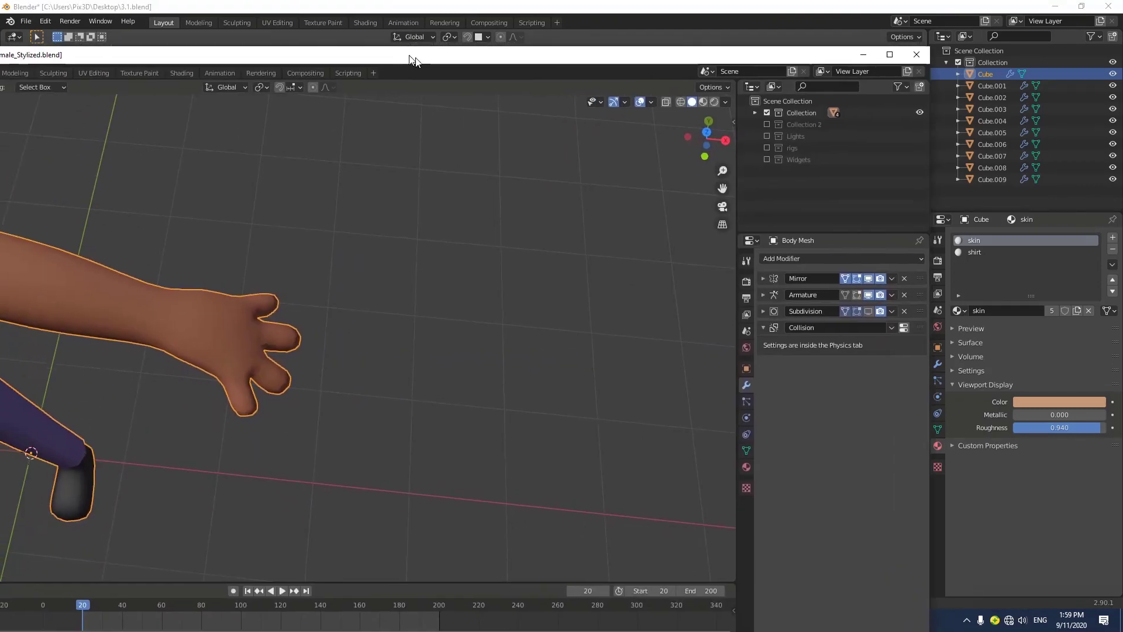
pyautogui.moveTo(209, 235); pyautogui.dragTo(326, 275, button='middle')
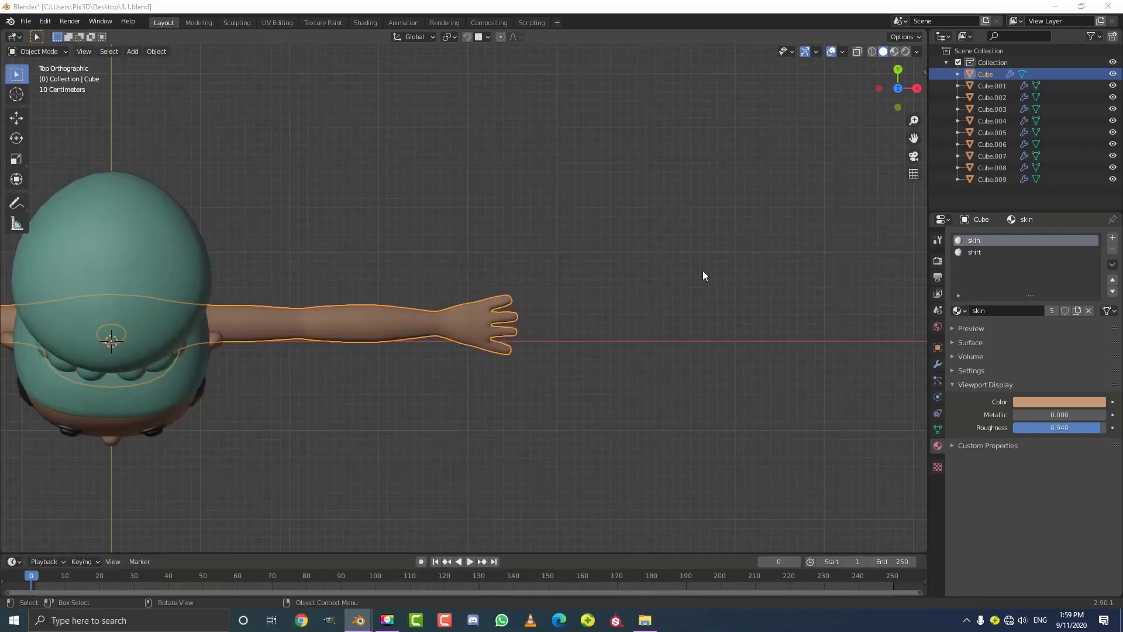
# Enter Edit Mode on the body mesh and select only the edge loop across the middle of the palm
pyautogui.scroll(2, 515, 321)
pyautogui.click(514, 321)
pyautogui.press('Tab')
pyautogui.scroll(2, 503, 318)
pyautogui.keyDown('shift'); pyautogui.moveTo(503, 319); pyautogui.dragTo(454, 308, button='middle'); pyautogui.keyUp('shift')
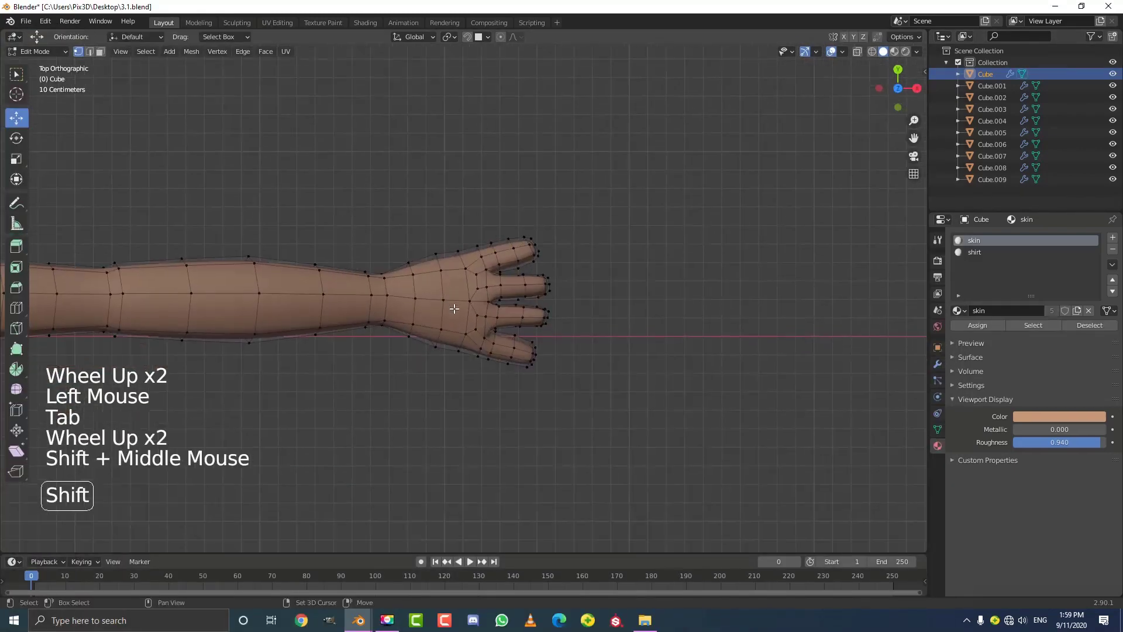
pyautogui.scroll(3, 454, 308)
pyautogui.scroll(-5, 462, 266)
pyautogui.scroll(5, 462, 266)
pyautogui.hotkey('alt', 'a')
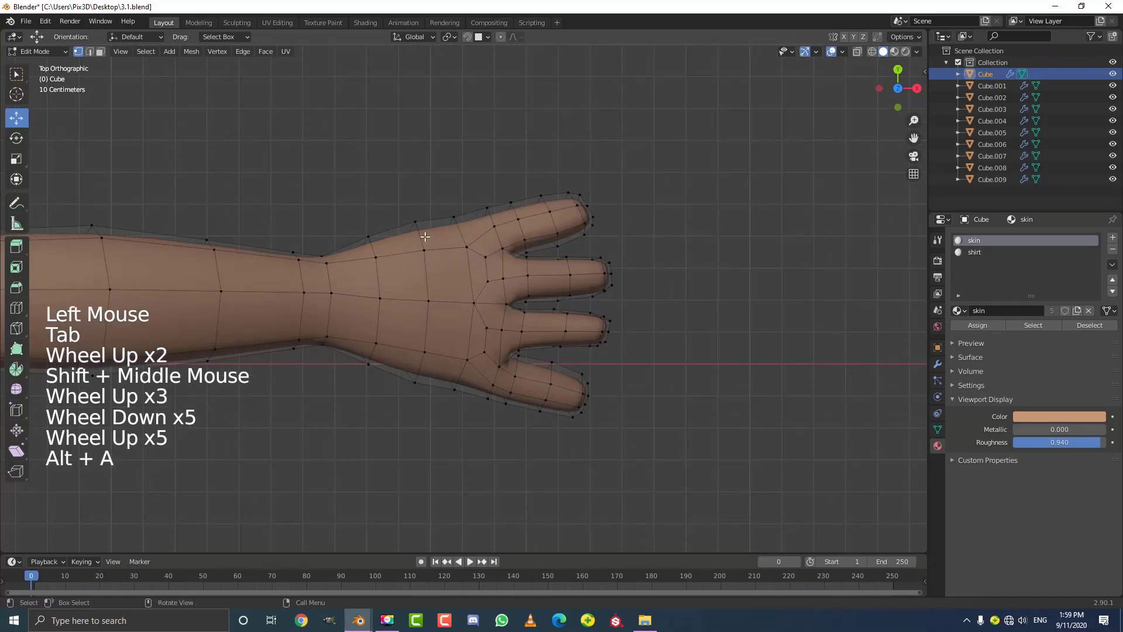
pyautogui.keyDown('alt'); pyautogui.keyDown('shift'); pyautogui.click(424, 236); pyautogui.keyUp('shift'); pyautogui.keyUp('alt')
pyautogui.scroll(1, 372, 416)
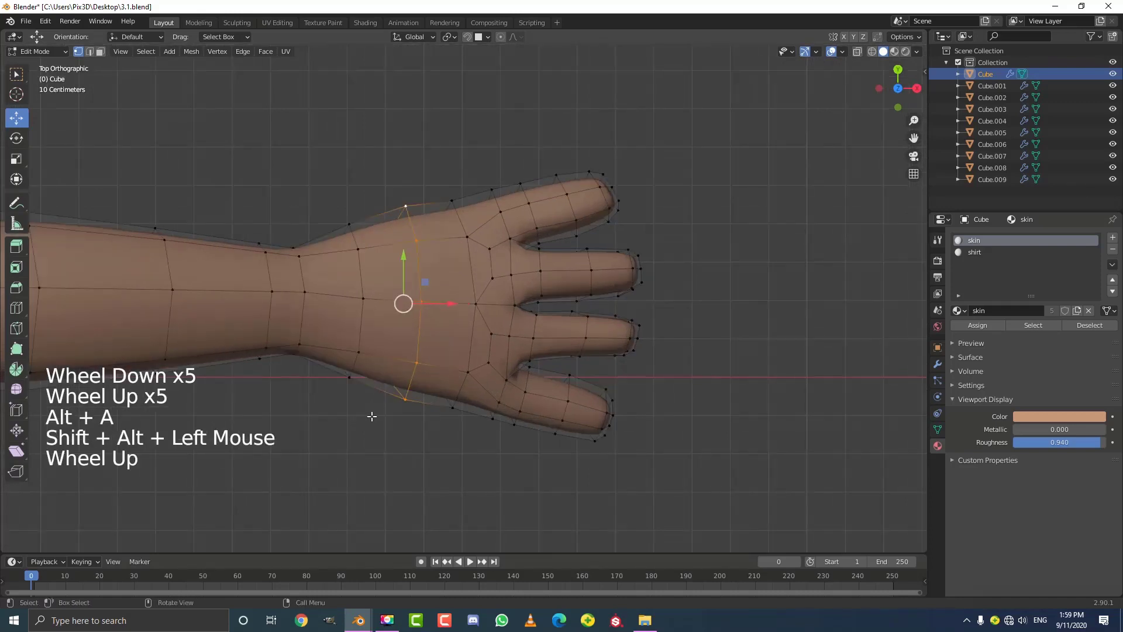
pyautogui.press('s')
pyautogui.press('x')
pyautogui.rightClick(408, 421)
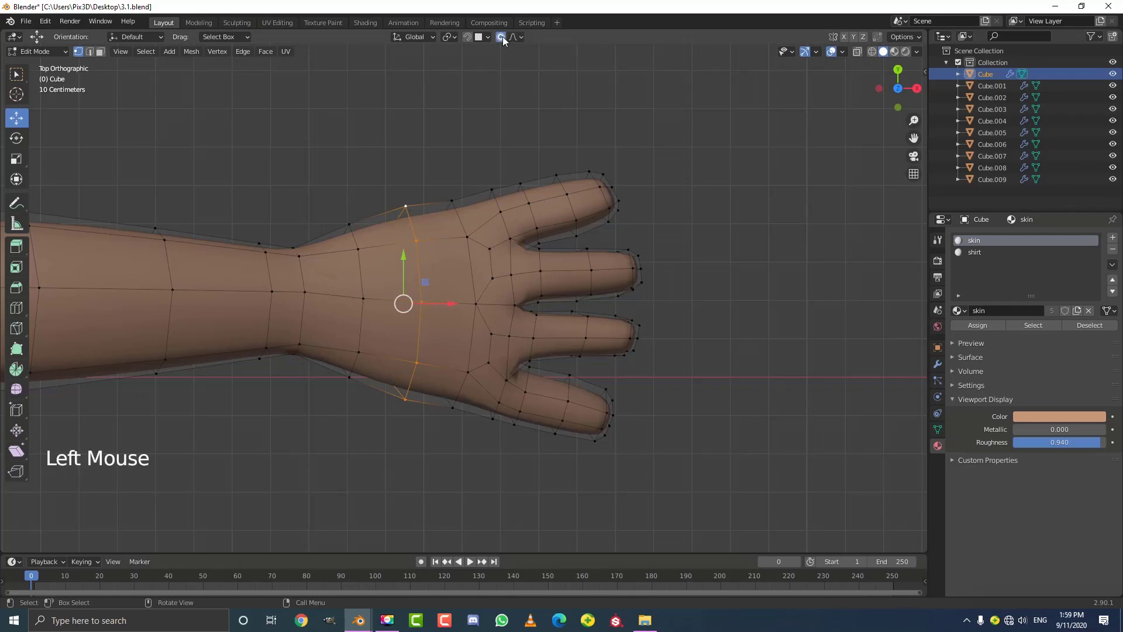
# Widen the mid-palm edge loop by about 1.26 along Y using proportional editing with a size of about 0.56
pyautogui.press('s')
pyautogui.press('y')
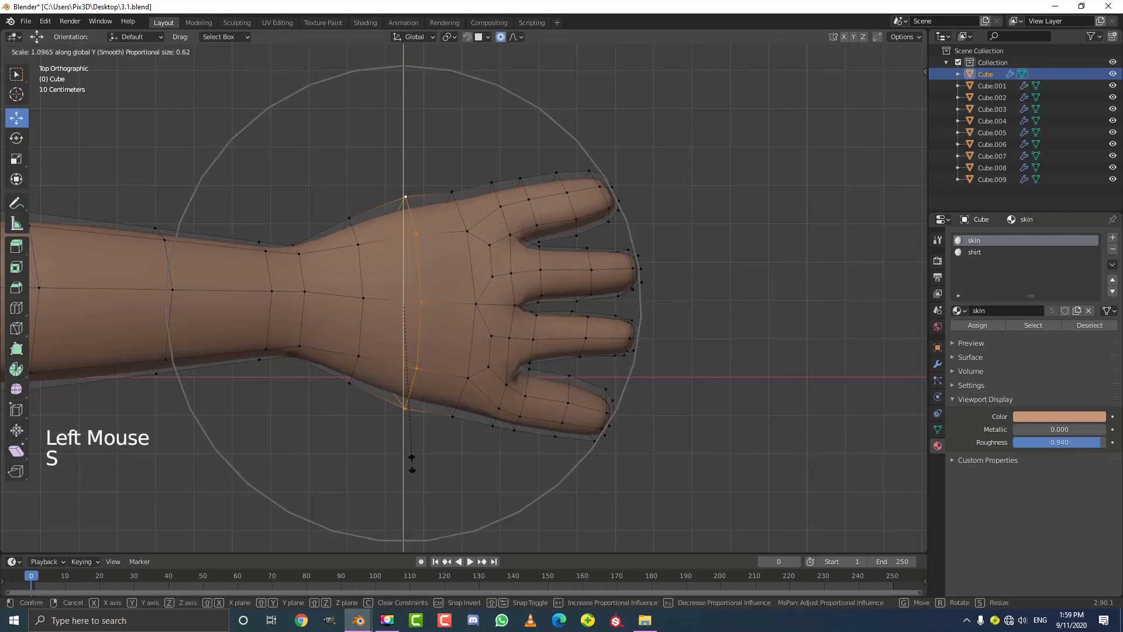
pyautogui.scroll(1, 415, 482)
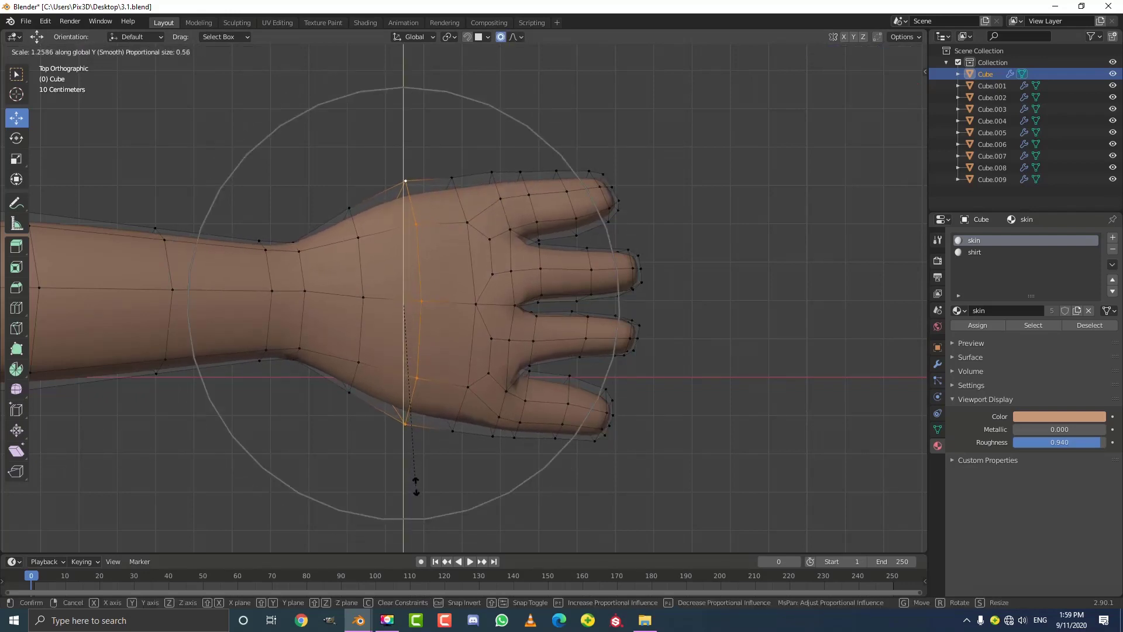
pyautogui.click(416, 485)
# Widen the next palm loop toward the wrist about 1.15 along Y with proportional size 0.24, and shift it about 0.043 m toward the wrist
pyautogui.hotkey('alt', 'a')
pyautogui.keyDown('alt'); pyautogui.keyDown('shift'); pyautogui.click(354, 377); pyautogui.keyUp('shift'); pyautogui.keyUp('alt')
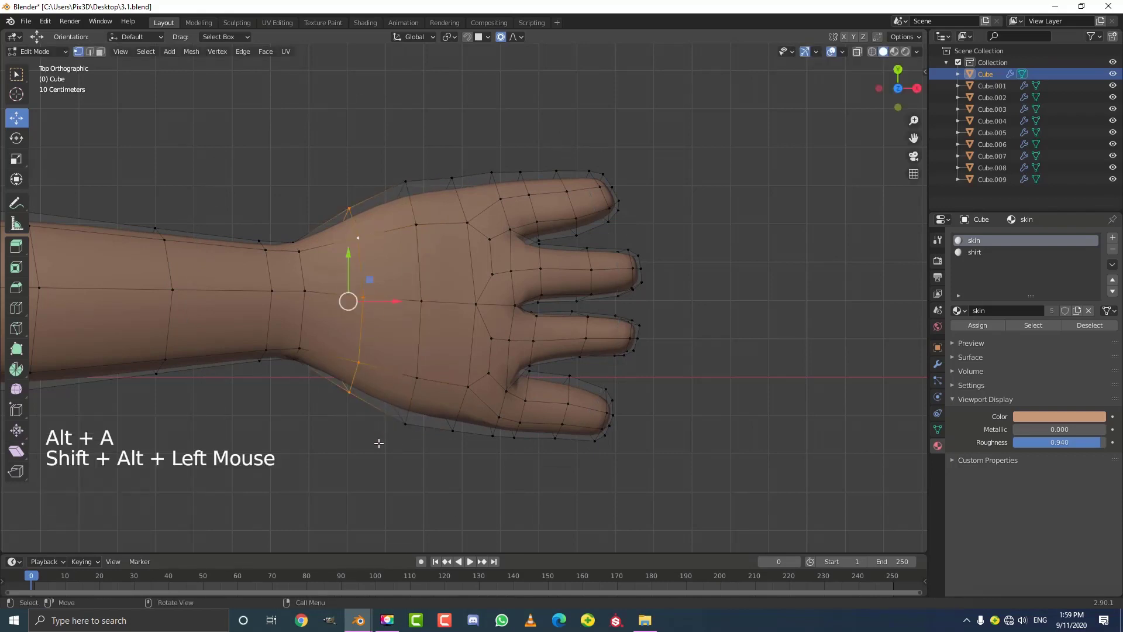
pyautogui.press('s')
pyautogui.press('y')
pyautogui.scroll(6, 379, 453)
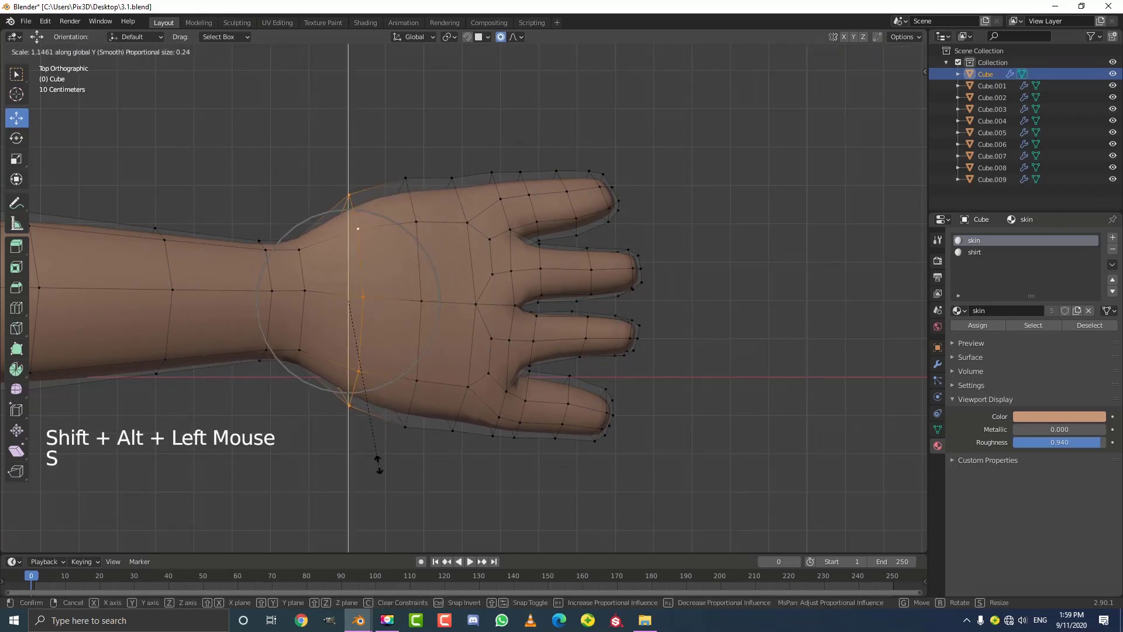
pyautogui.click(378, 464)
pyautogui.press('g')
pyautogui.click(393, 349)
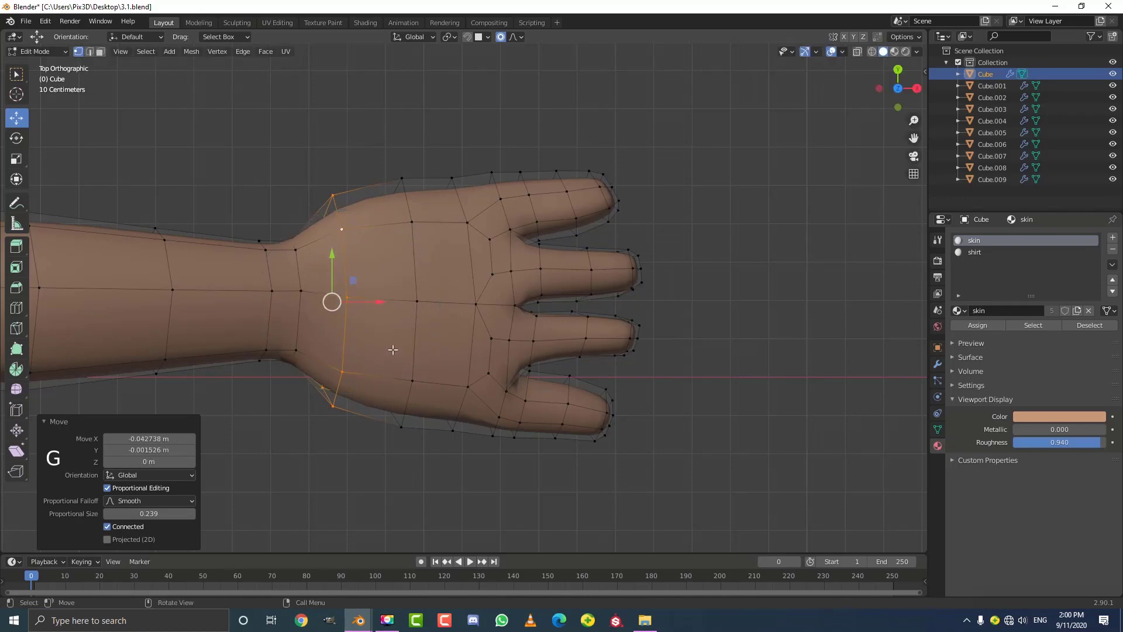
# In front view, select two vertices on the back of the hand near the wrist and raise them about 0.014 m
pyautogui.scroll(-5, 391, 351)
pyautogui.moveTo(391, 351); pyautogui.dragTo(509, 333, button='middle')
pyautogui.press('KP_1')
pyautogui.keyDown('shift'); pyautogui.moveTo(508, 334); pyautogui.dragTo(481, 411, button='middle'); pyautogui.keyUp('shift')
pyautogui.scroll(2, 482, 411)
pyautogui.scroll(1, 477, 410)
pyautogui.click(383, 232)
pyautogui.scroll(1, 383, 233)
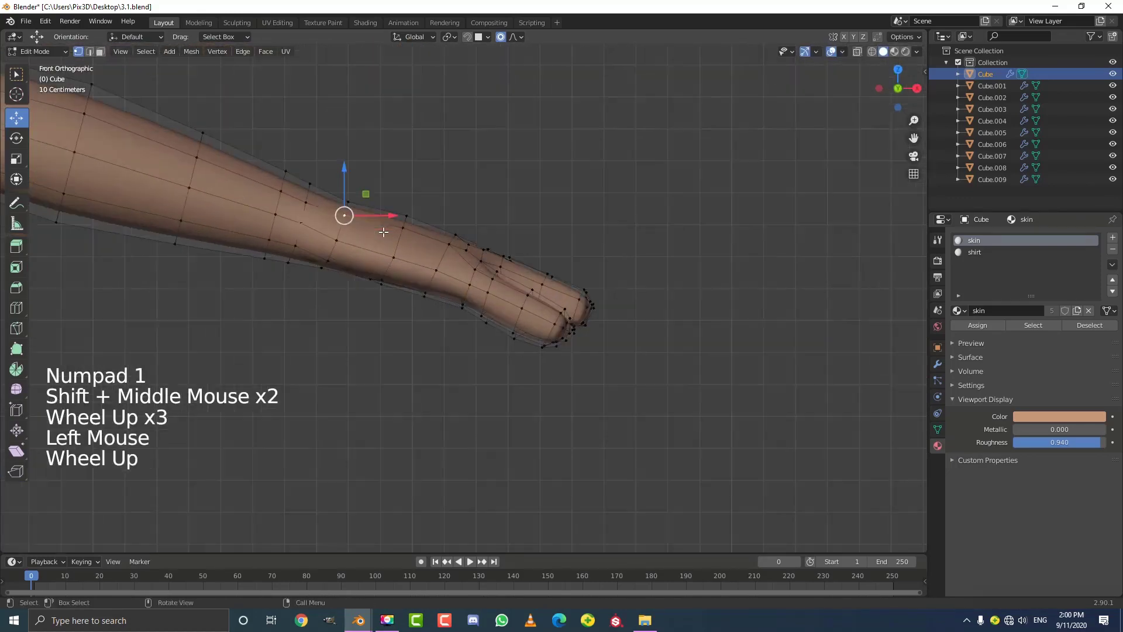
pyautogui.scroll(1, 383, 232)
pyautogui.keyDown('shift'); pyautogui.click(316, 239); pyautogui.keyUp('shift')
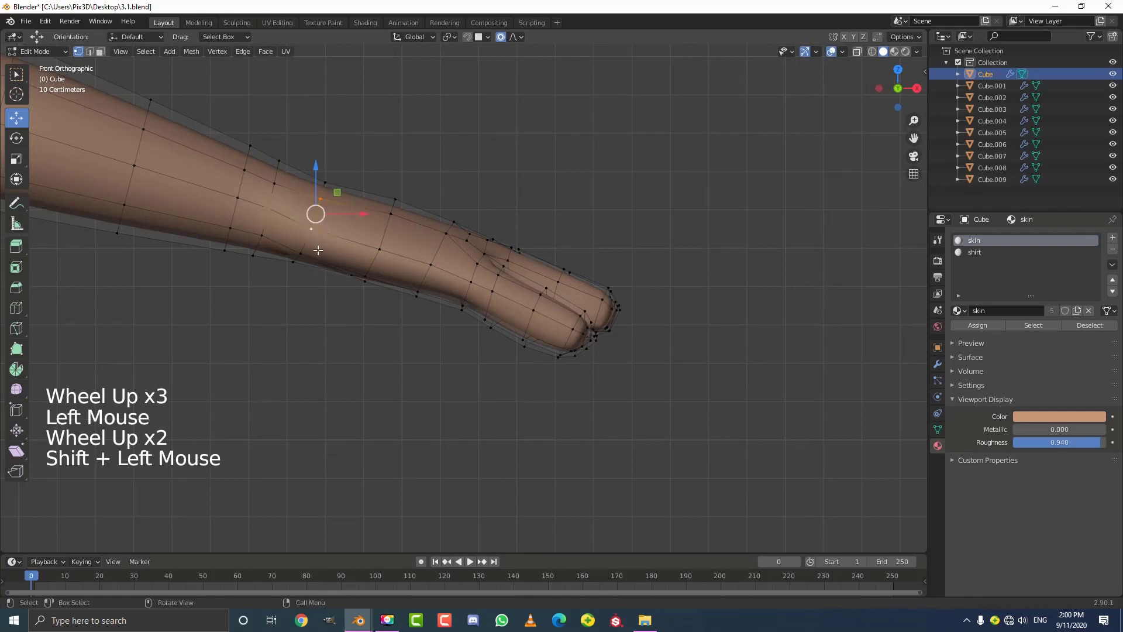
pyautogui.press('g')
pyautogui.click(320, 244)
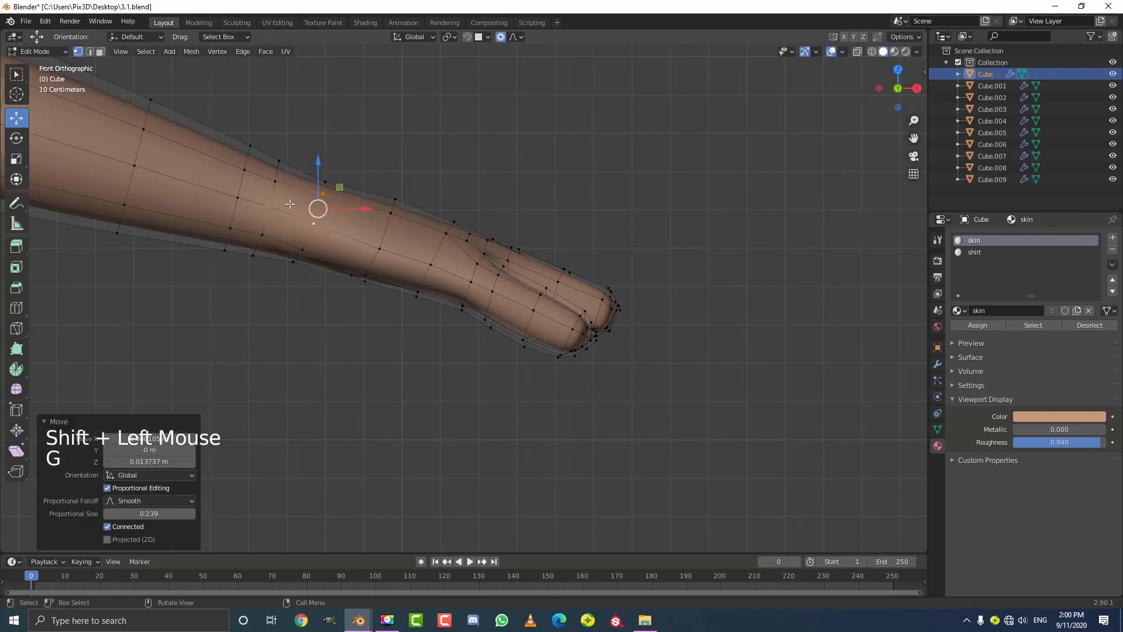
# Clear the selection and examine the shape of the hand and its fingers from above
pyautogui.scroll(-2, 454, 239)
pyautogui.press('KP_7')
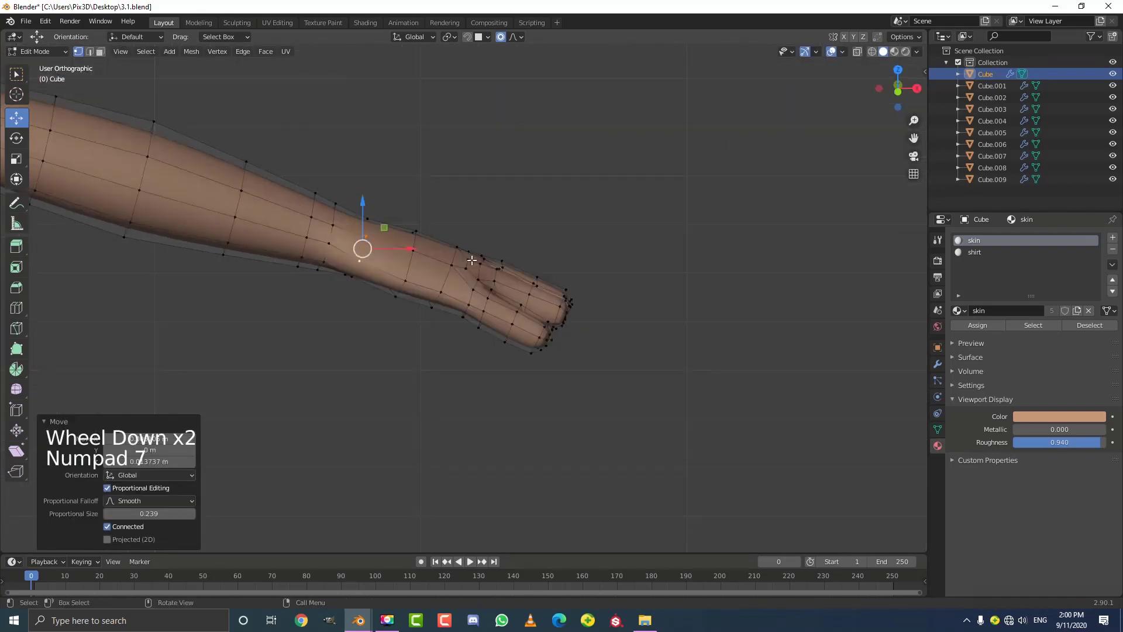
pyautogui.keyDown('shift'); pyautogui.moveTo(576, 295); pyautogui.dragTo(509, 313, button='middle'); pyautogui.keyUp('shift')
pyautogui.scroll(2, 509, 313)
pyautogui.press('a')
pyautogui.moveTo(501, 268); pyautogui.dragTo(490, 349, button='middle')
pyautogui.keyDown('shift'); pyautogui.scroll(1, 492, 281); pyautogui.keyUp('shift')
pyautogui.scroll(1, 478, 297)
pyautogui.hotkey('alt', 'a')
pyautogui.keyDown('alt'); pyautogui.middleClick(477, 297); pyautogui.keyUp('alt')
pyautogui.scroll(-3, 478, 297)
pyautogui.scroll(3, 490, 349)
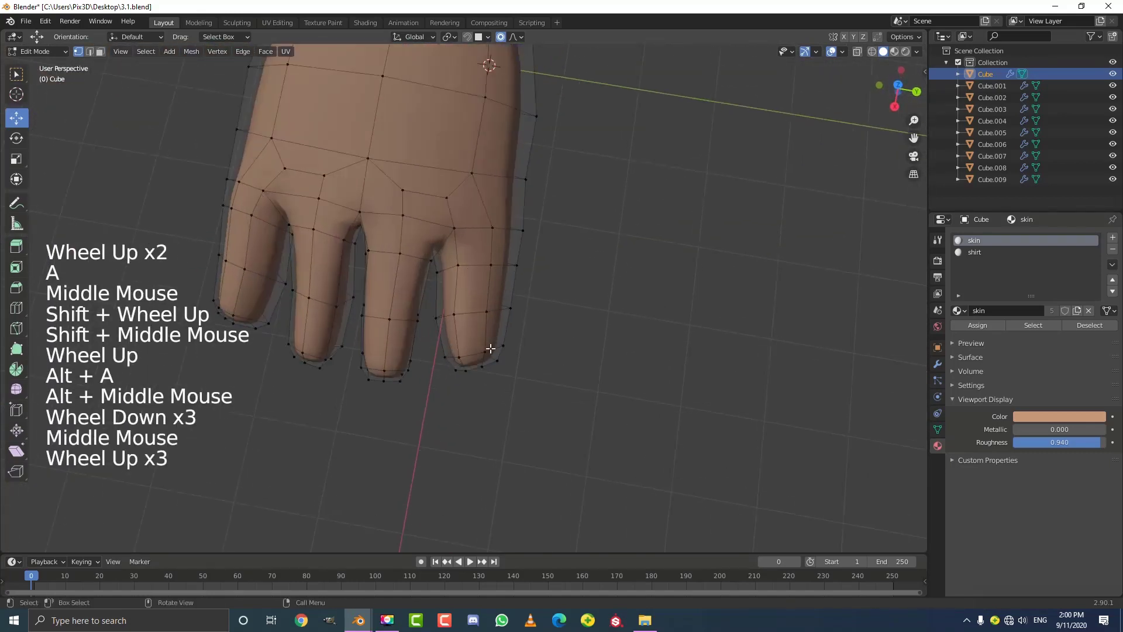
# Scale the middle edge loop of the rearmost finger up about 1.08 and fatten it by 0.0163 m
pyautogui.keyDown('alt'); pyautogui.keyDown('shift'); pyautogui.click(472, 315); pyautogui.keyUp('shift'); pyautogui.keyUp('alt')
pyautogui.scroll(1, 494, 316)
pyautogui.press('s')
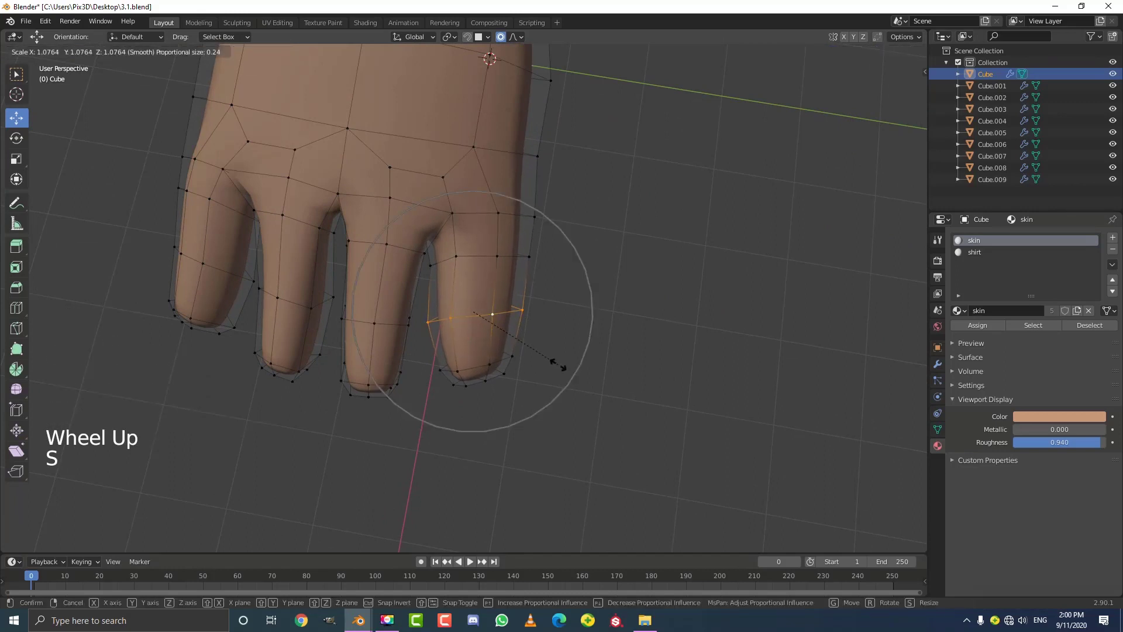
pyautogui.click(561, 363)
pyautogui.hotkey('alt', 's')
pyautogui.click(560, 357)
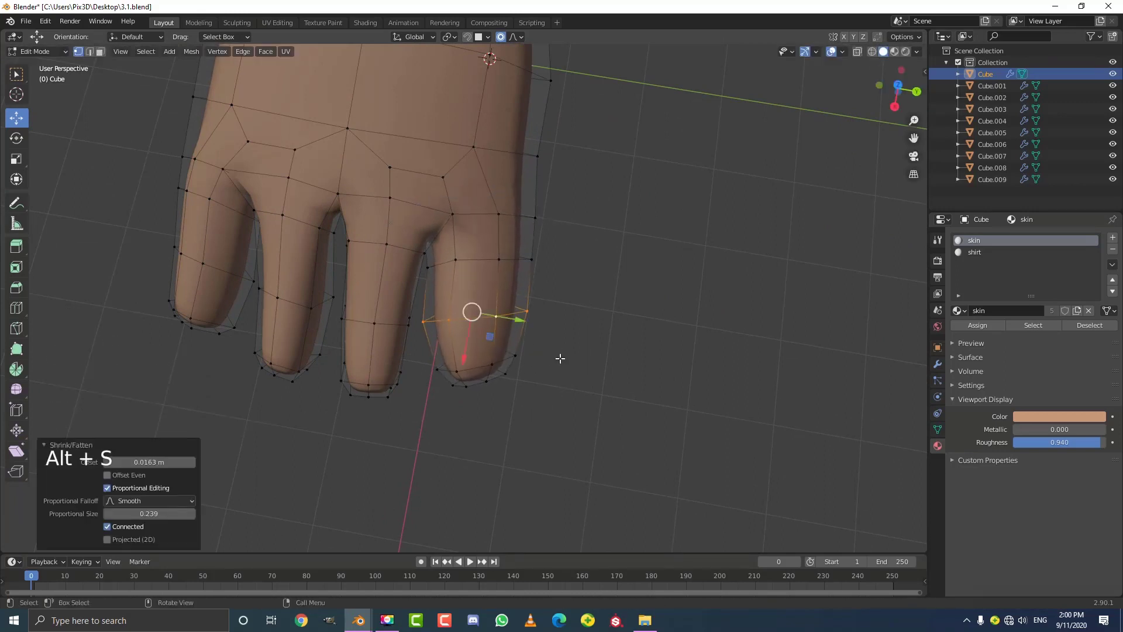
# Select only the middle edge loop of the second finger from the rear and fatten it along its normals
pyautogui.hotkey('alt', 'a')
pyautogui.keyDown('alt'); pyautogui.keyDown('shift'); pyautogui.click(398, 328); pyautogui.keyUp('shift'); pyautogui.keyUp('alt')
pyautogui.moveTo(398, 329); pyautogui.dragTo(473, 394, button='middle')
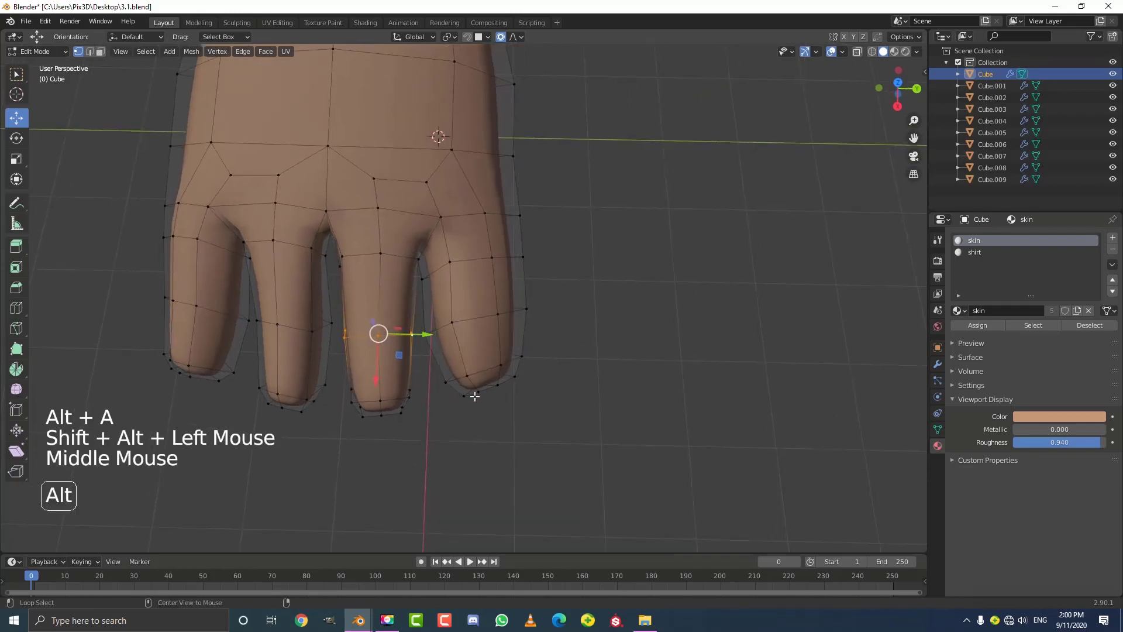
pyautogui.hotkey('alt', 's')
pyautogui.click(475, 392)
# Fatten the third finger's middle edge loop by 0.031 m and nudge it slightly toward negative Y
pyautogui.hotkey('alt', 'a')
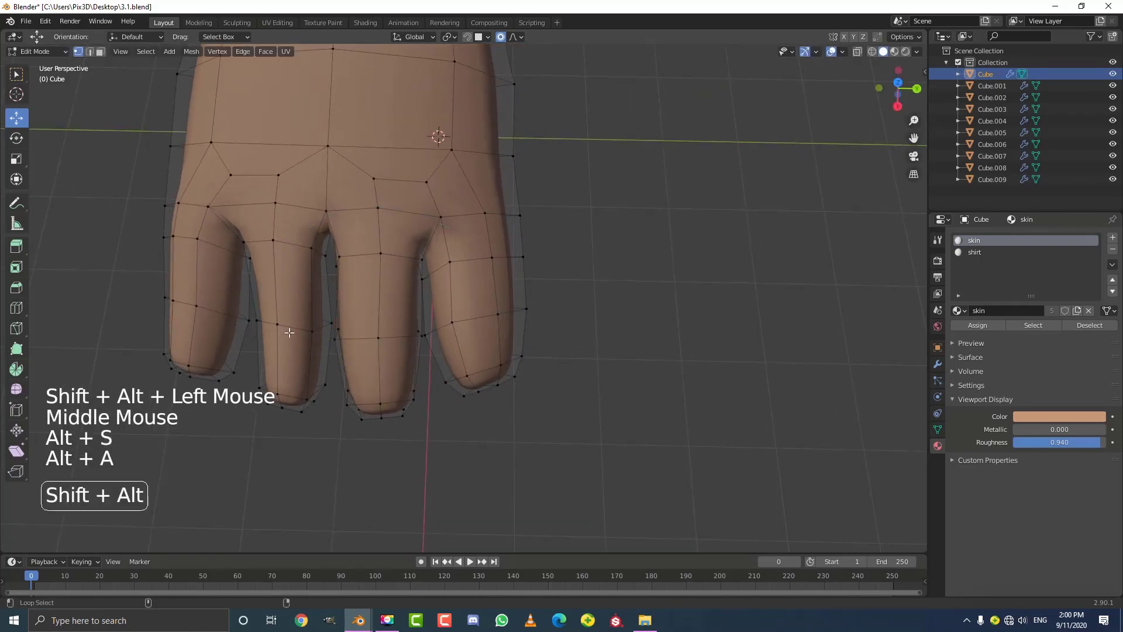
pyautogui.keyDown('alt'); pyautogui.keyDown('shift'); pyautogui.click(284, 328); pyautogui.keyUp('shift'); pyautogui.keyUp('alt')
pyautogui.moveTo(283, 329); pyautogui.dragTo(499, 438, button='middle')
pyautogui.hotkey('alt', 's')
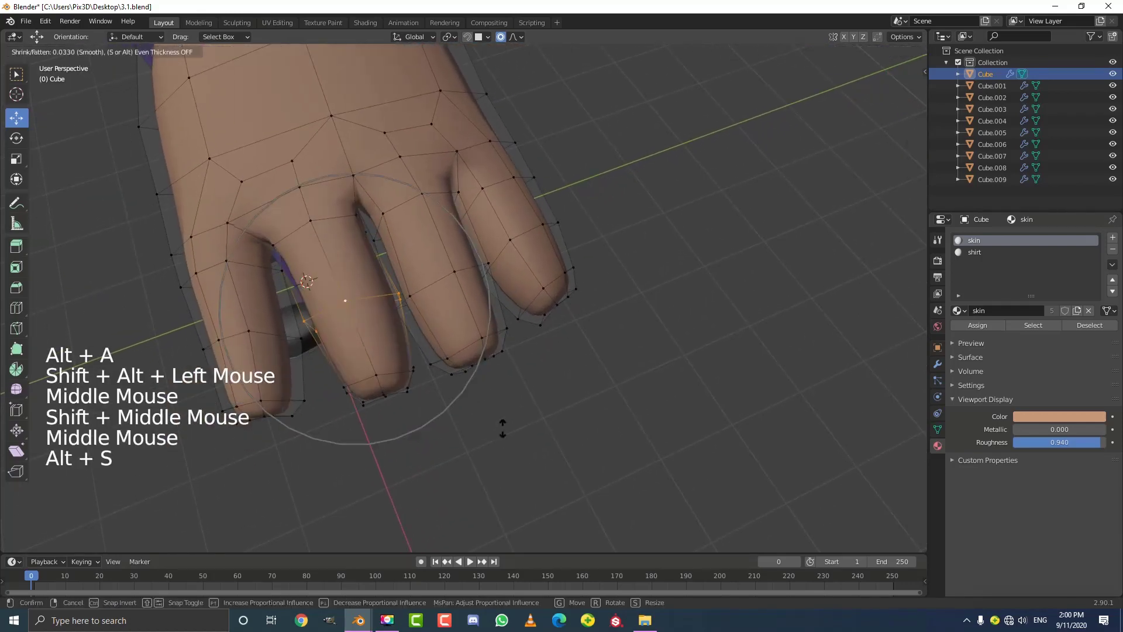
pyautogui.click(495, 428)
pyautogui.press('g')
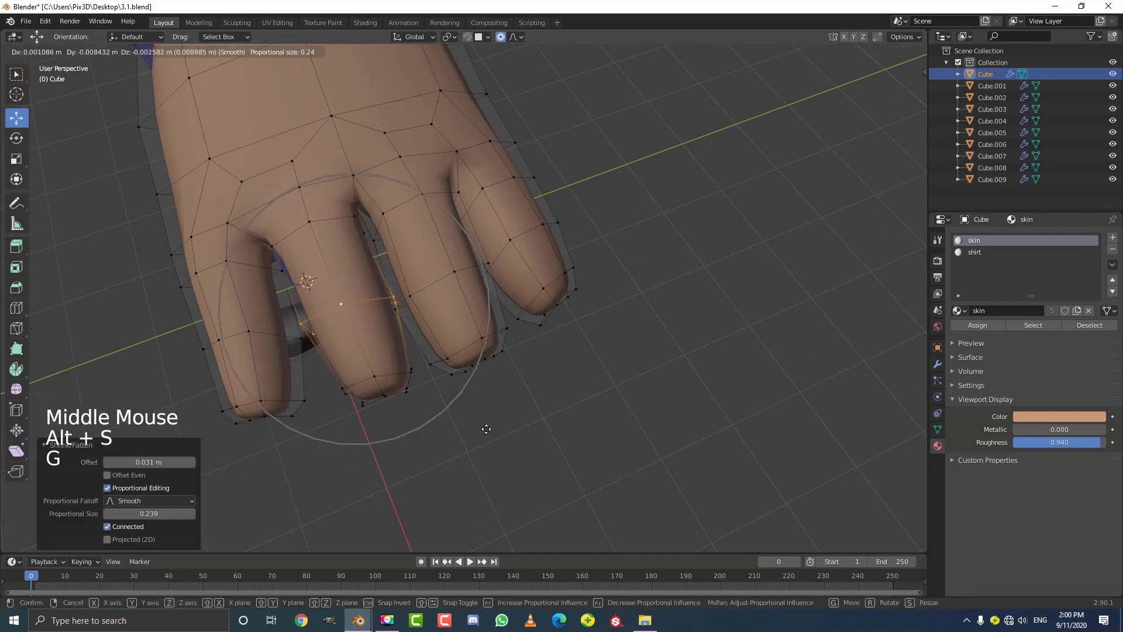
pyautogui.click(483, 428)
# Select only the frontmost finger's middle edge loop and fatten it by about 0.014 m along its normals
pyautogui.hotkey('alt', 'a')
pyautogui.keyDown('alt'); pyautogui.keyDown('shift'); pyautogui.click(270, 338); pyautogui.keyUp('shift'); pyautogui.keyUp('alt')
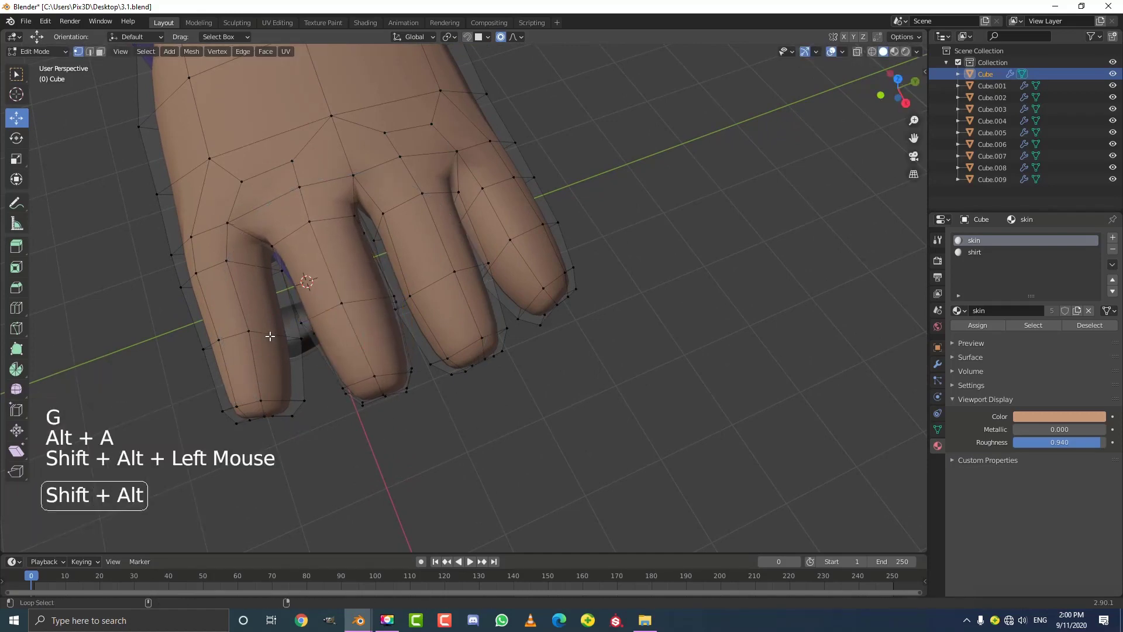
pyautogui.keyDown('shift'); pyautogui.moveTo(269, 333); pyautogui.dragTo(430, 362, button='middle'); pyautogui.keyUp('shift')
pyautogui.scroll(2, 258, 325)
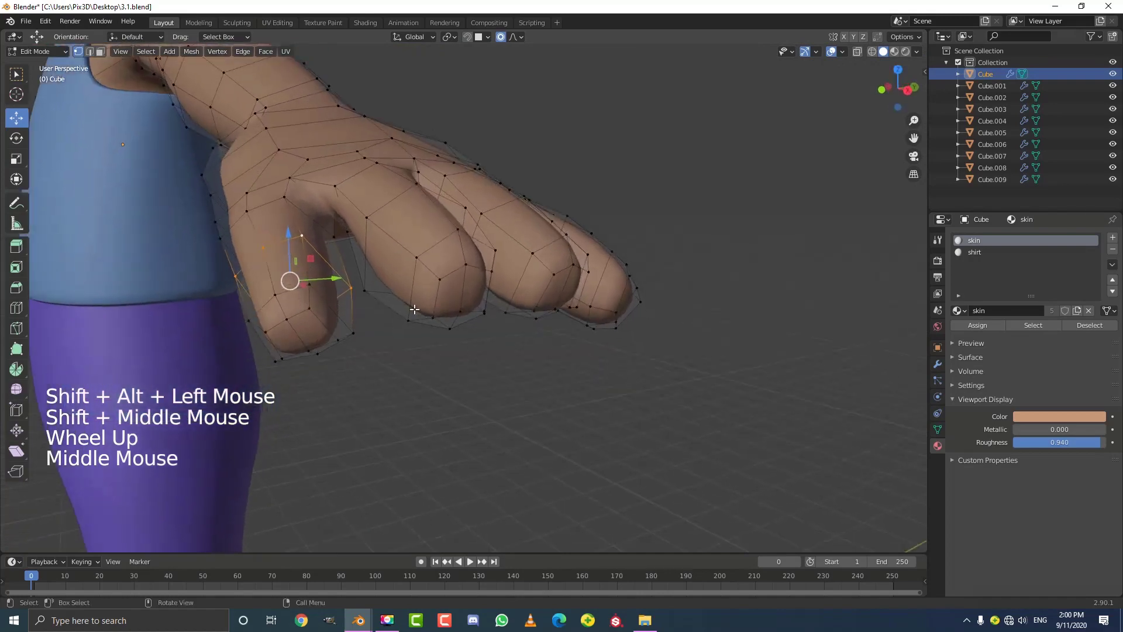
pyautogui.hotkey('alt', 's')
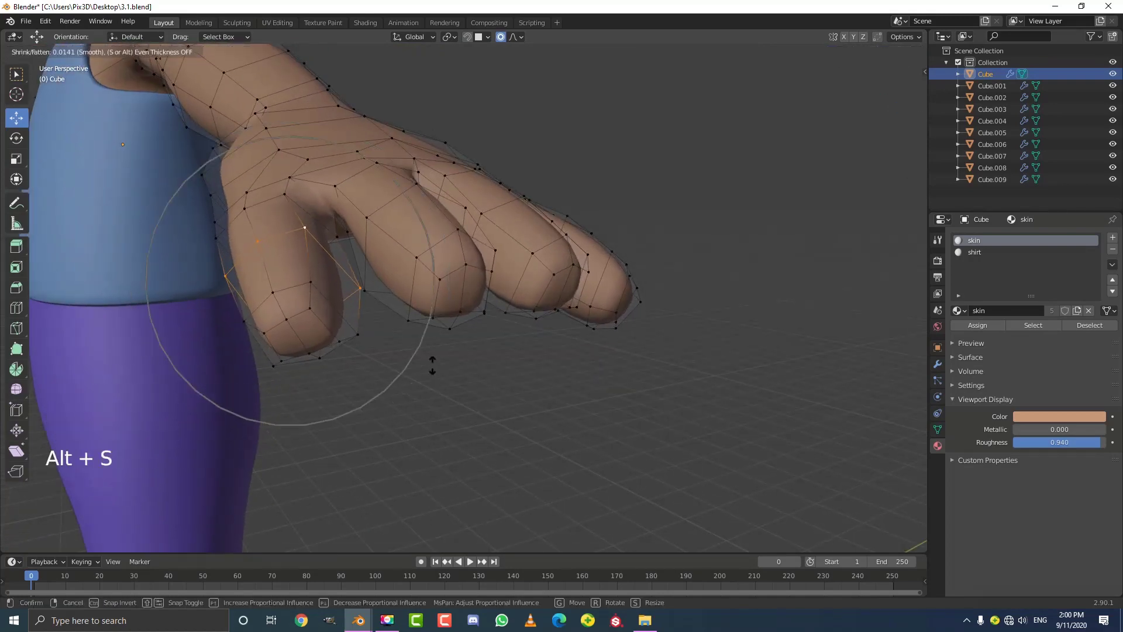
pyautogui.click(432, 365)
# Add one centred loop cut around each of the four fingers, between the base and the middle edge loop
pyautogui.moveTo(431, 365); pyautogui.dragTo(391, 268, button='middle')
pyautogui.scroll(-4, 446, 341)
pyautogui.scroll(3, 390, 267)
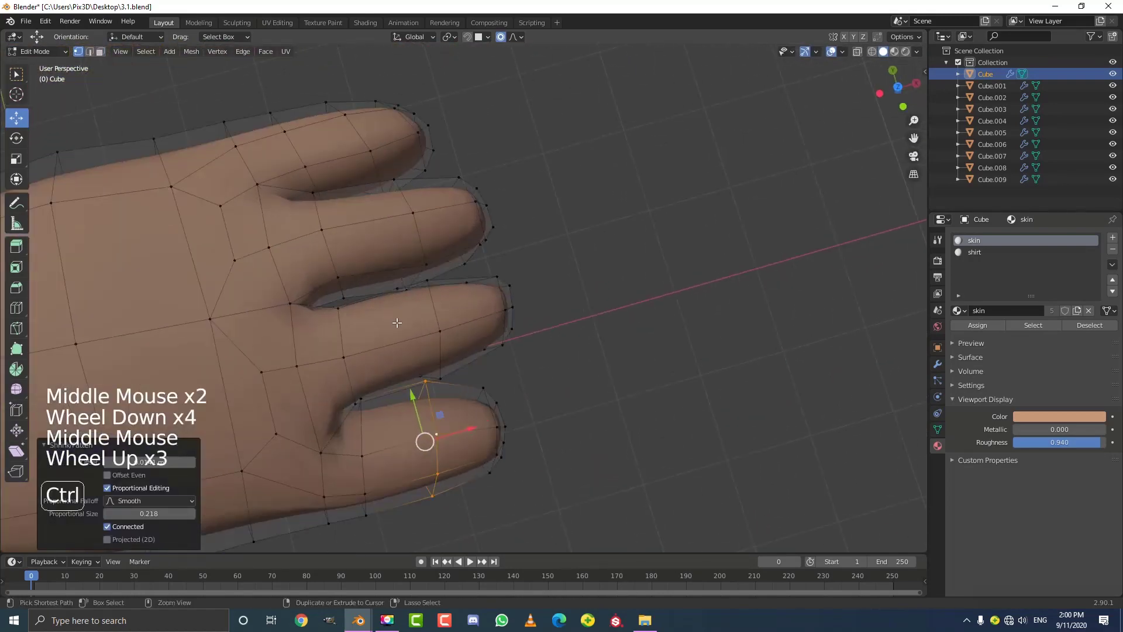
pyautogui.hotkey('ctrl', 'r')
pyautogui.click(380, 327)
pyautogui.rightClick(380, 328)
pyautogui.hotkey('ctrl', 'r')
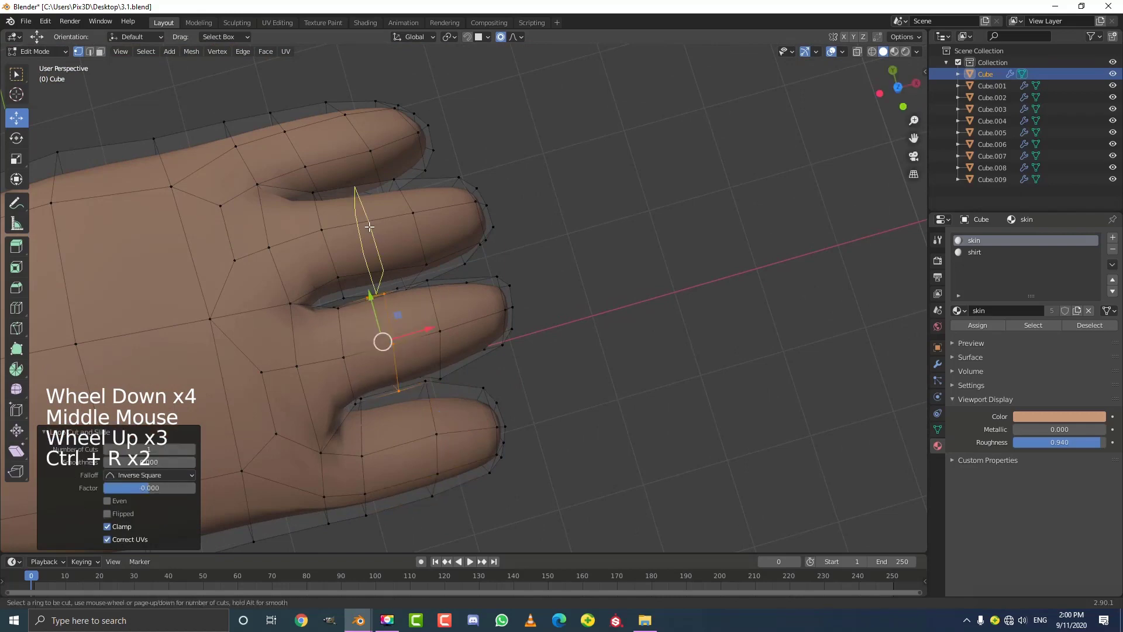
pyautogui.click(368, 246)
pyautogui.rightClick(368, 245)
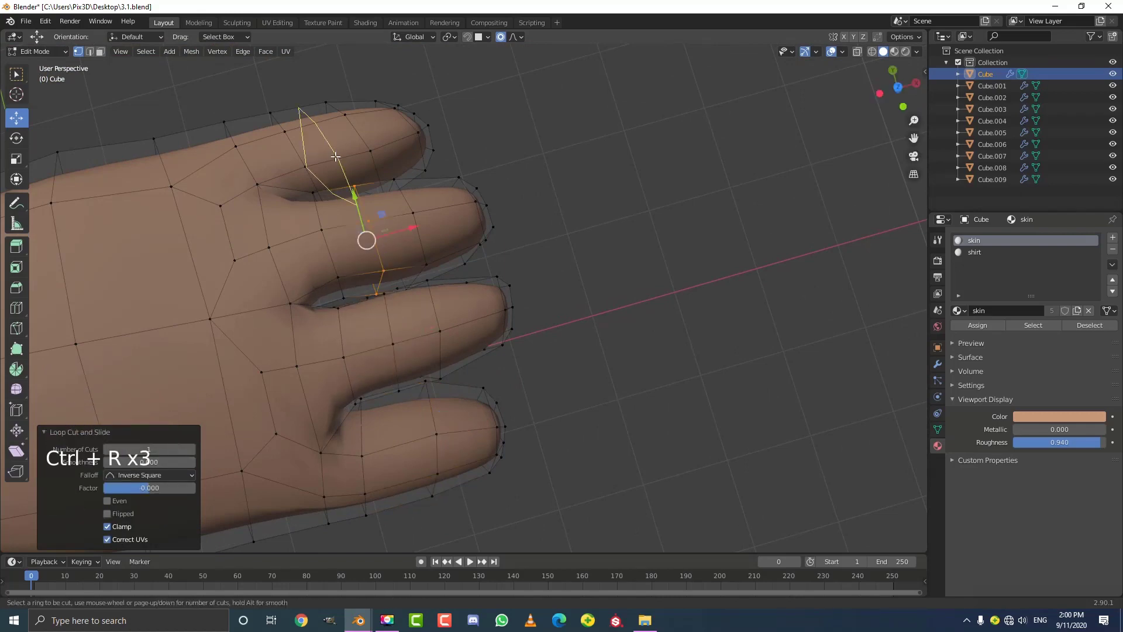
pyautogui.scroll(-1, 526, 424)
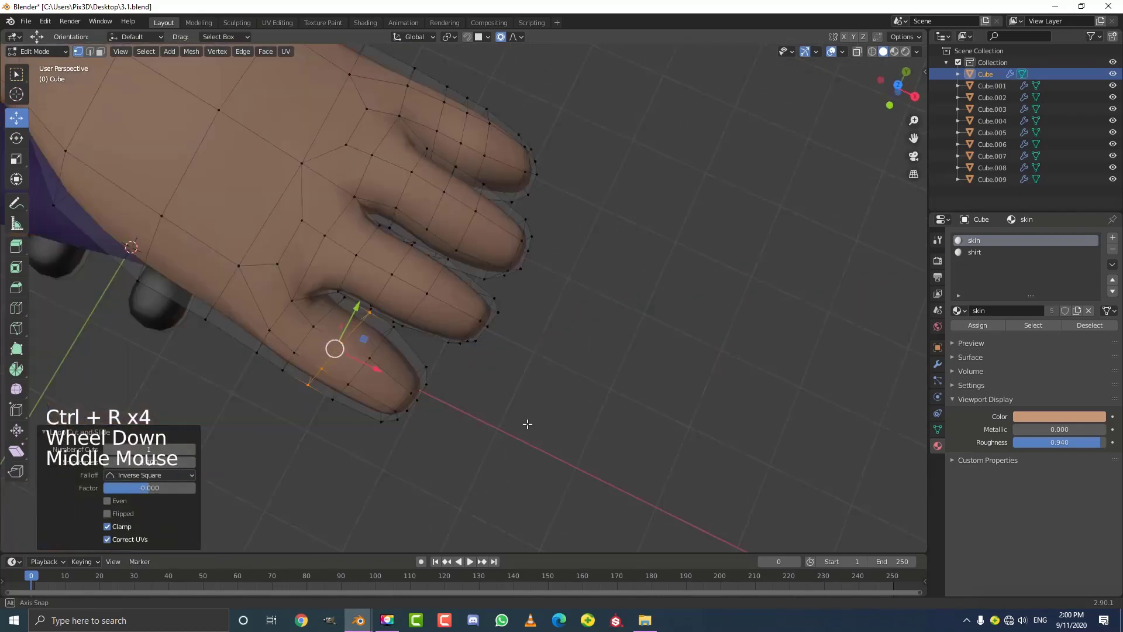
# In face selection mode, select two faces at the tip of the second finger from the front and move them to round the tip
pyautogui.moveTo(527, 424); pyautogui.dragTo(494, 323, button='middle')
pyautogui.scroll(2, 324, 361)
pyautogui.hotkey('alt', 'a')
pyautogui.click(105, 52)
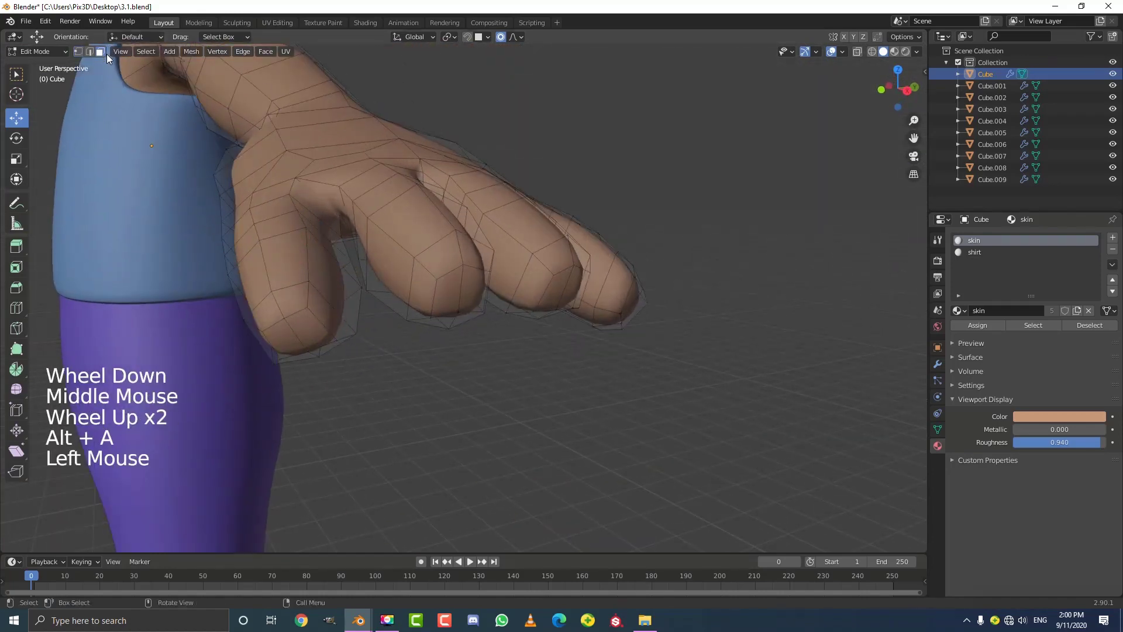
pyautogui.keyDown('shift'); pyautogui.click(440, 298); pyautogui.keyUp('shift')
pyautogui.keyDown('shift'); pyautogui.click(448, 304); pyautogui.keyUp('shift')
pyautogui.moveTo(448, 304)
pyautogui.mouseDown(button='middle')
pyautogui.moveTo(462, 348)
pyautogui.moveTo(433, 307)
pyautogui.mouseUp(button='middle')
pyautogui.middleClick(462, 347)
pyautogui.press('g')
pyautogui.click(465, 360)
# Select two faces at the third finger's tip and move them about 0.007 m along X with proportional size 0.043
pyautogui.scroll(2, 433, 307)
pyautogui.hotkey('alt', 'a')
pyautogui.click(597, 324)
pyautogui.keyDown('shift'); pyautogui.click(576, 324); pyautogui.keyUp('shift')
pyautogui.moveTo(576, 325); pyautogui.dragTo(532, 318, button='middle')
pyautogui.press('g')
# Select two faces at the rearmost finger's tip and move them slightly with proportional size 0.036
pyautogui.moveTo(596, 369); pyautogui.dragTo(526, 321, button='middle')
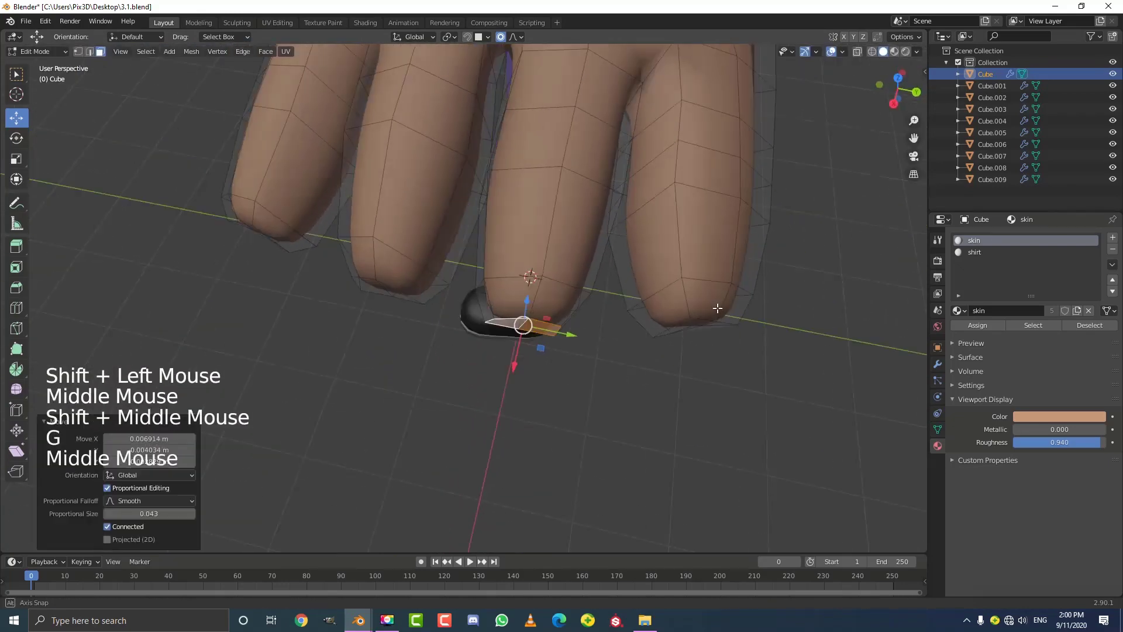
pyautogui.scroll(2, 527, 321)
pyautogui.hotkey('alt', 'a')
pyautogui.click(734, 329)
pyautogui.keyDown('shift'); pyautogui.click(749, 337); pyautogui.keyUp('shift')
pyautogui.moveTo(750, 337); pyautogui.dragTo(513, 359, button='middle')
pyautogui.scroll(-2, 503, 404)
pyautogui.press('g')
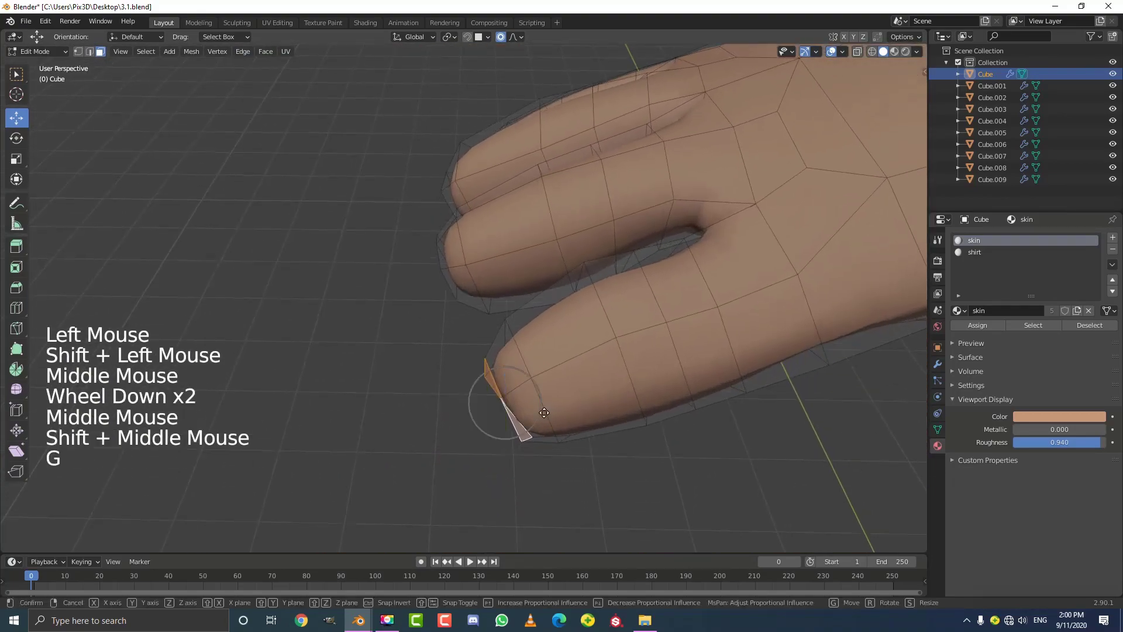
pyautogui.click(532, 416)
# Select two faces at the frontmost finger's tip and move them about 0.0126 m along X and -0.003 m along Y
pyautogui.scroll(-2, 532, 415)
pyautogui.moveTo(532, 415); pyautogui.dragTo(499, 336, button='middle')
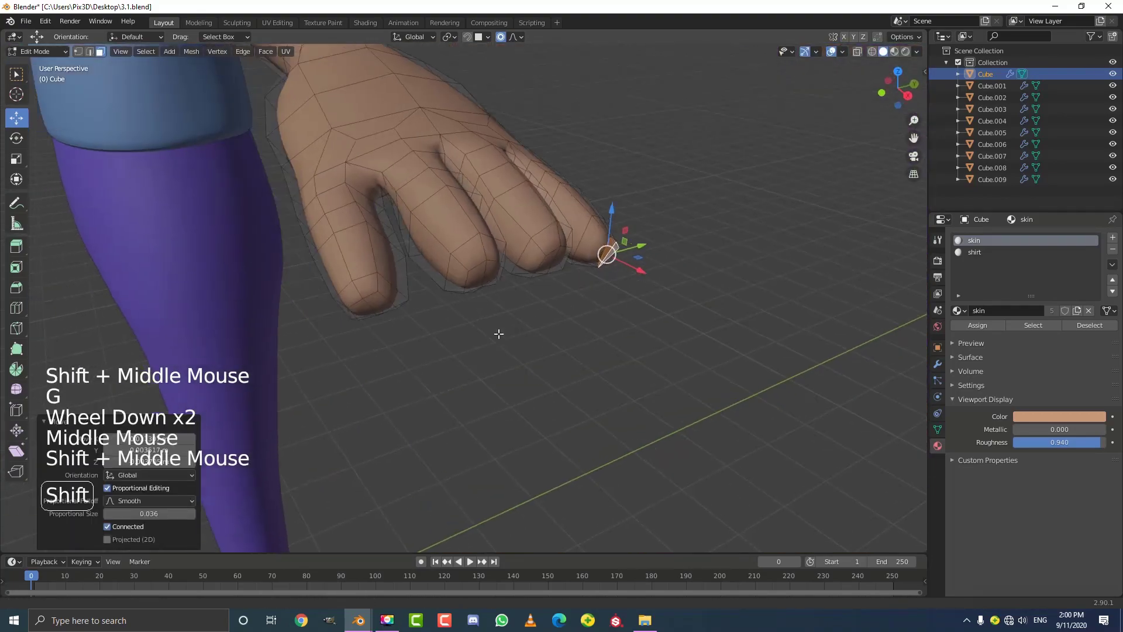
pyautogui.scroll(2, 412, 298)
pyautogui.hotkey('alt', 'a')
pyautogui.click(369, 310)
pyautogui.keyDown('shift'); pyautogui.click(361, 304); pyautogui.keyUp('shift')
pyautogui.scroll(1, 362, 304)
pyautogui.moveTo(361, 304); pyautogui.dragTo(449, 384, button='middle')
pyautogui.press('g')
pyautogui.click(474, 389)
# In front view, select the upper face at the base of the frontmost finger and move it upward
pyautogui.scroll(-9, 461, 321)
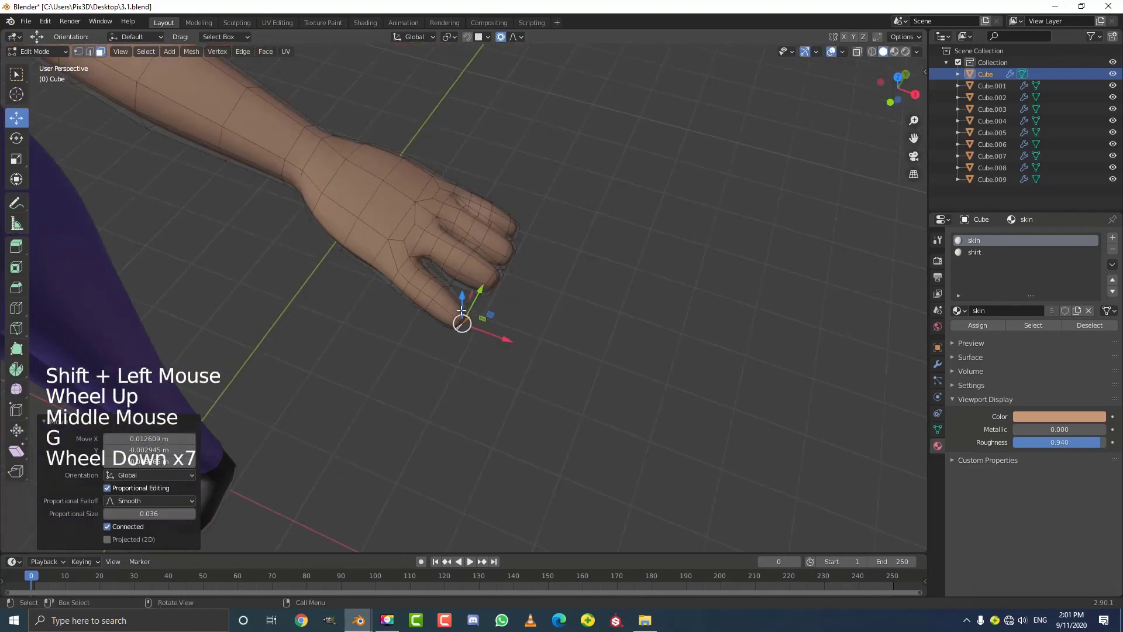
pyautogui.moveTo(461, 321); pyautogui.dragTo(485, 335, button='middle')
pyautogui.press('KP_4')
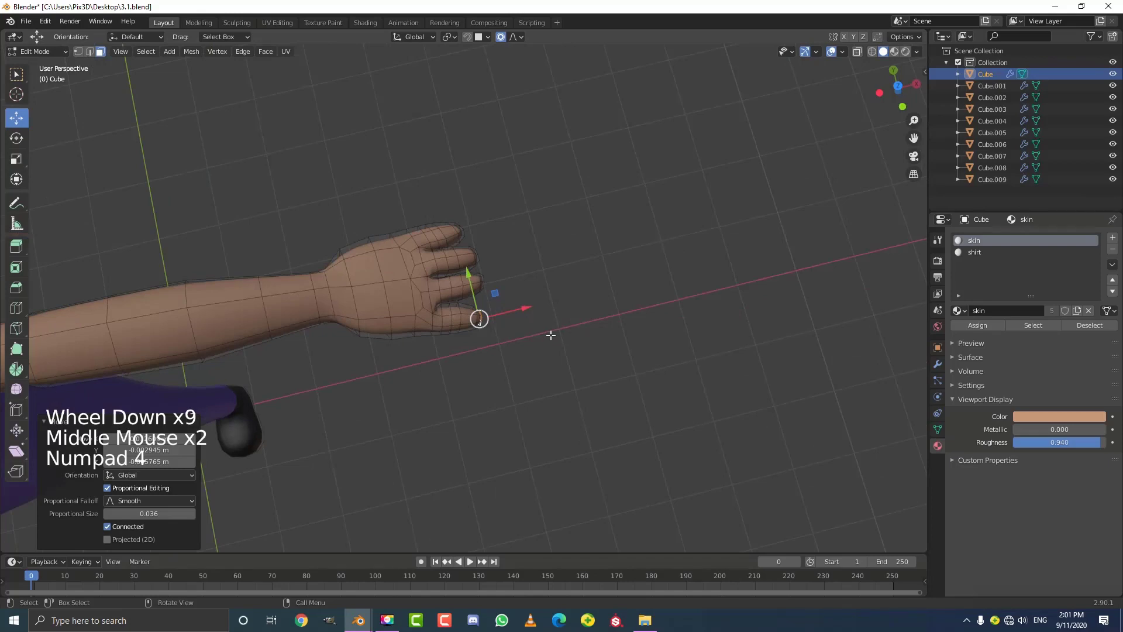
pyautogui.press('KP_1')
pyautogui.scroll(4, 551, 335)
pyautogui.keyDown('shift'); pyautogui.moveTo(550, 335); pyautogui.dragTo(459, 248, button='middle'); pyautogui.keyUp('shift')
pyautogui.scroll(3, 460, 248)
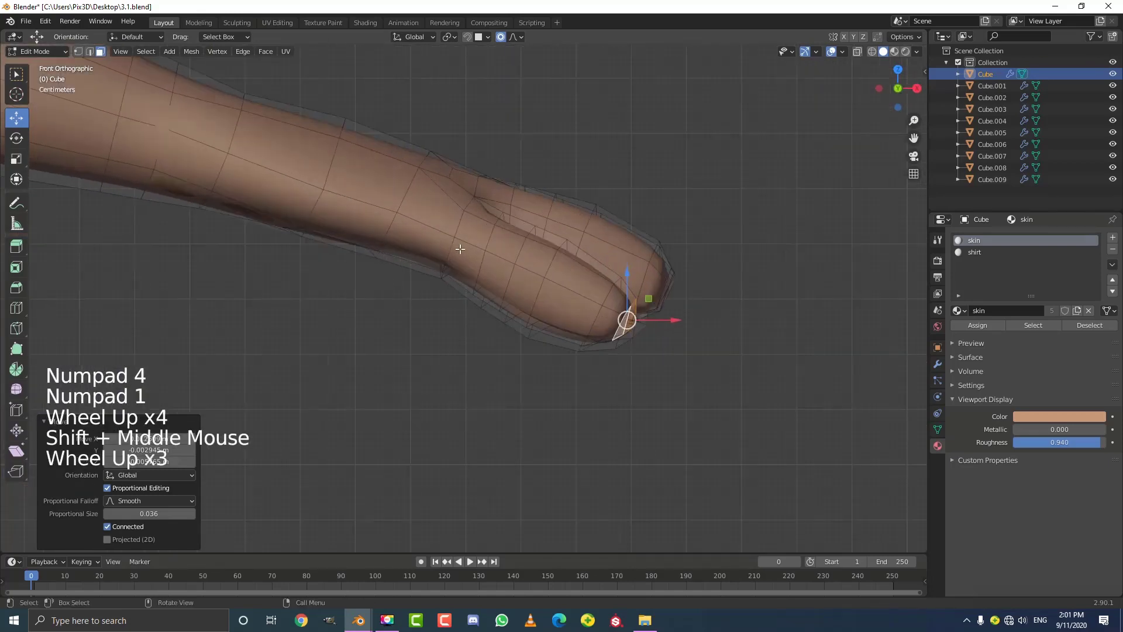
pyautogui.click(489, 210)
pyautogui.scroll(2, 488, 210)
pyautogui.press('g')
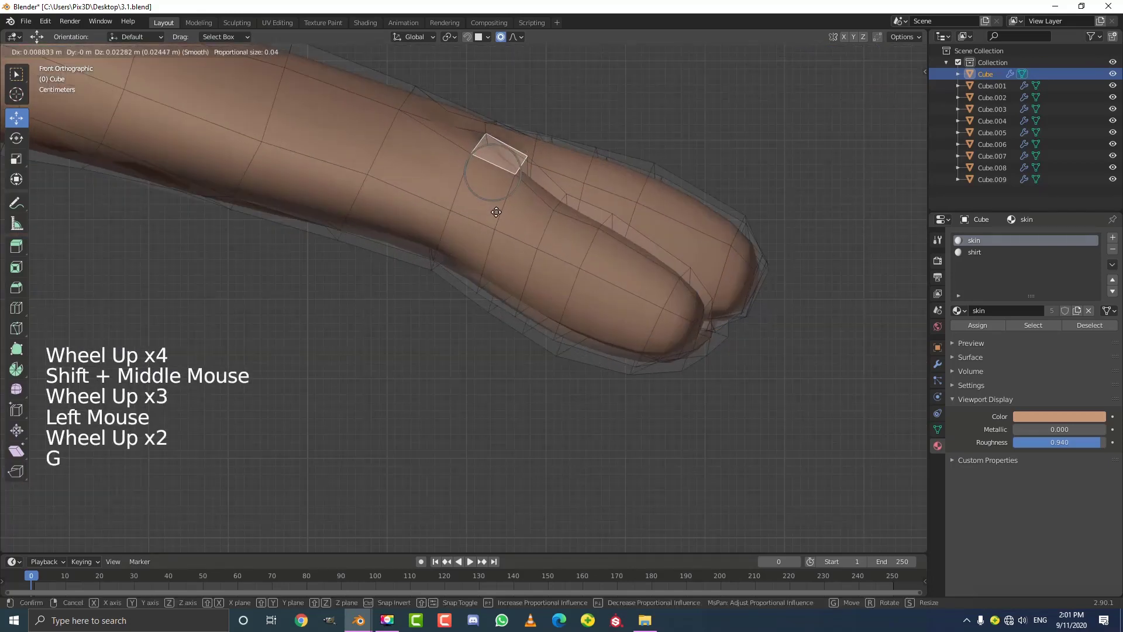
pyautogui.click(496, 216)
# Move the upper face midway along the frontmost finger slightly upward and rotate it about 6.78°
pyautogui.press('g')
pyautogui.click(580, 200)
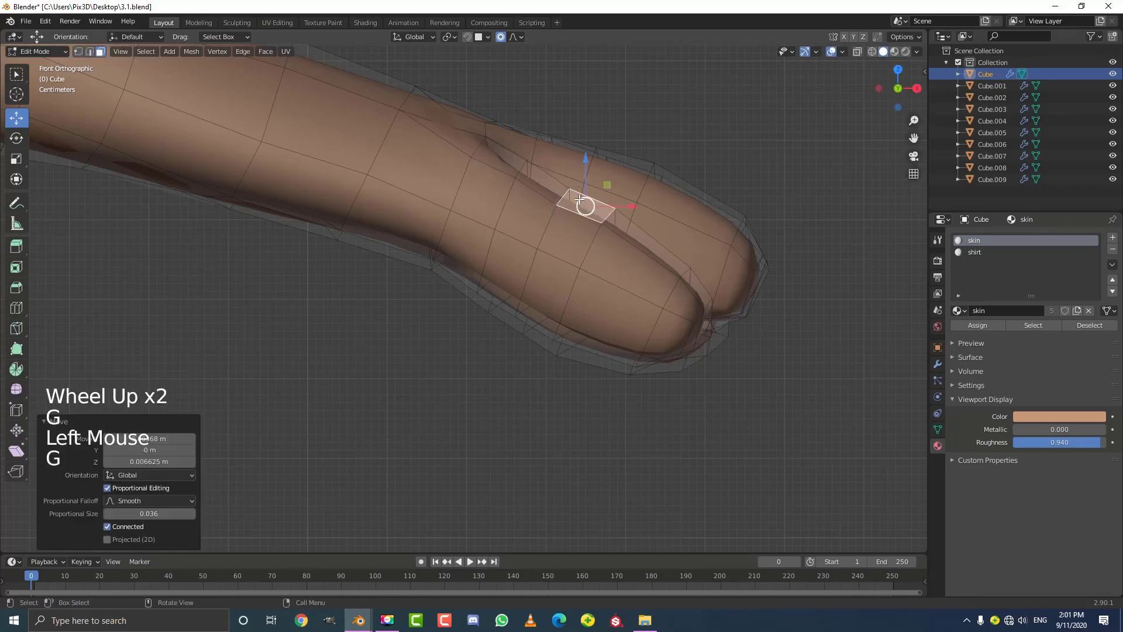
pyautogui.press('r')
pyautogui.click(620, 232)
# Shift the edge at the frontmost finger's base about 0.0155 m along Y, and nudge a vertex on that finger toward positive Y
pyautogui.scroll(-5, 620, 231)
pyautogui.moveTo(620, 232); pyautogui.dragTo(421, 318, button='middle')
pyautogui.scroll(2, 453, 298)
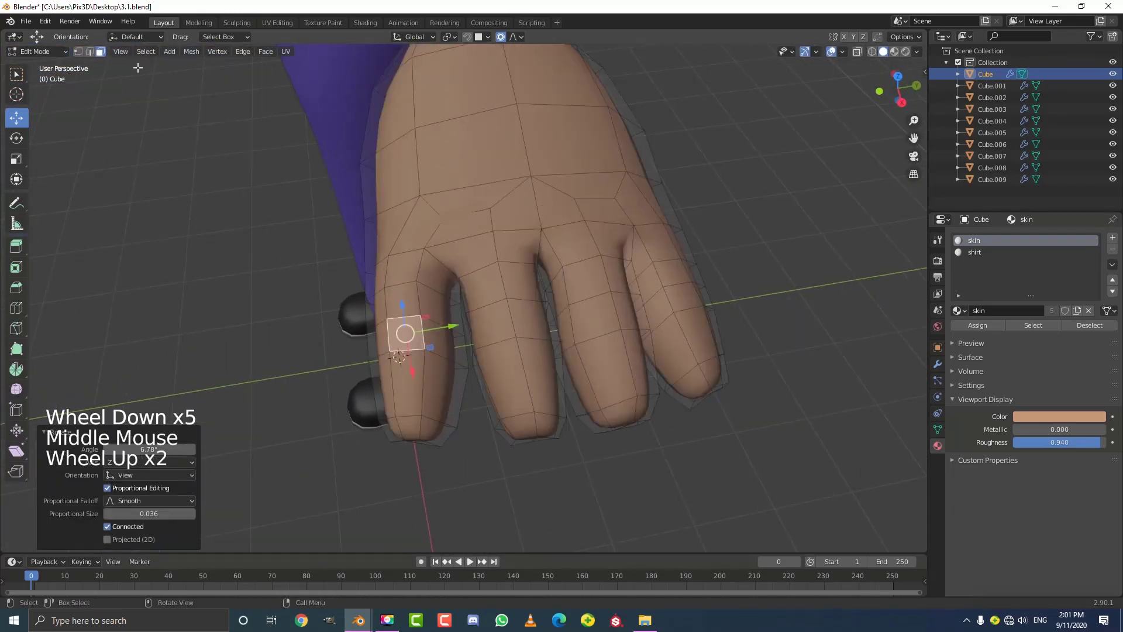
pyautogui.click(423, 262)
pyautogui.press('g')
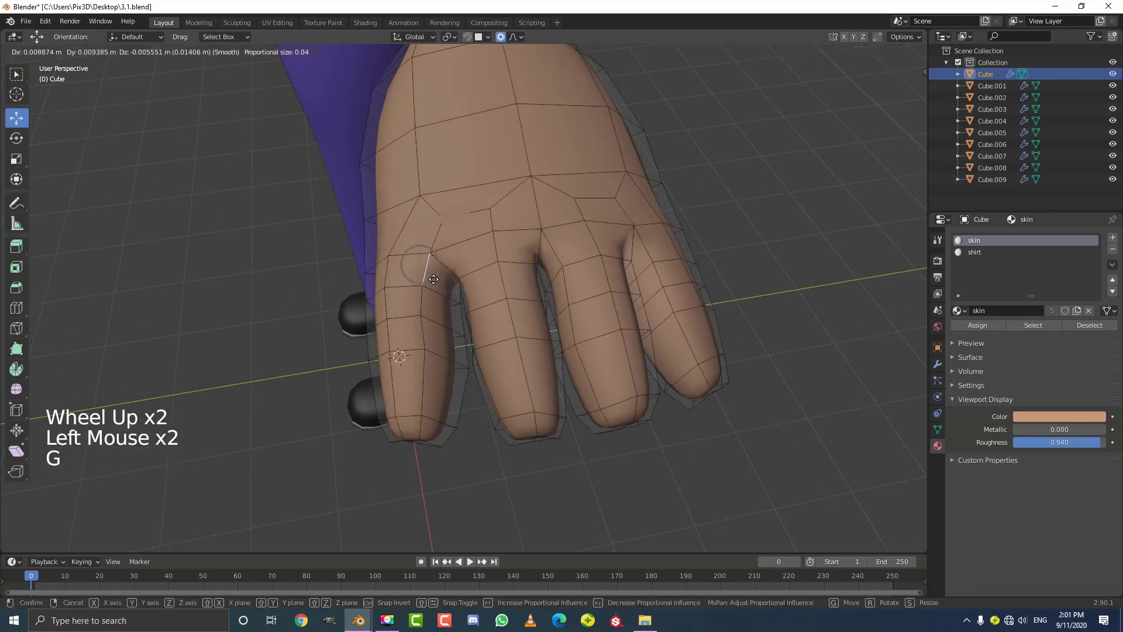
pyautogui.click(434, 281)
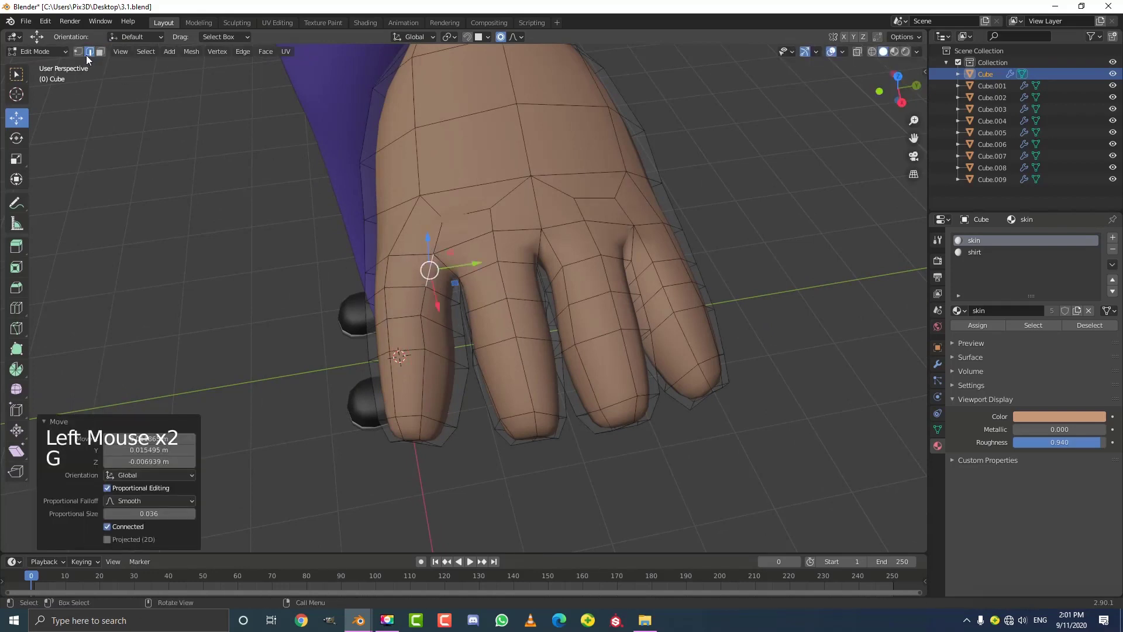
pyautogui.press('g')
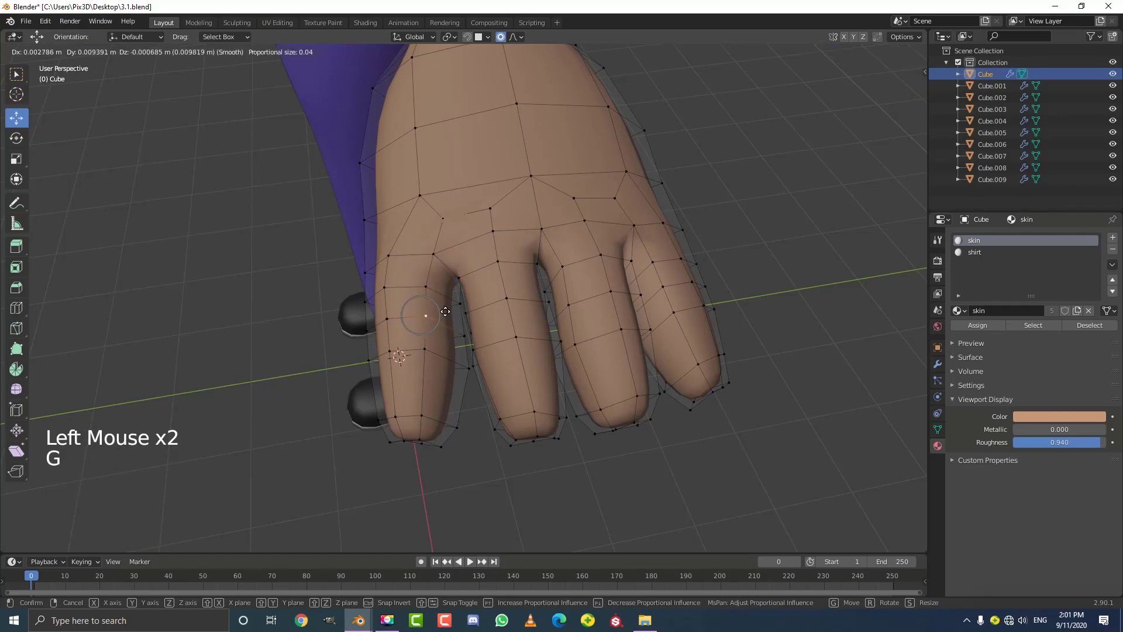
# Select the faces covering the palm and inset them with a thickness of 0.08655 m
pyautogui.scroll(-5, 445, 311)
pyautogui.moveTo(446, 304); pyautogui.dragTo(614, 121, button='middle')
pyautogui.scroll(3, 370, 94)
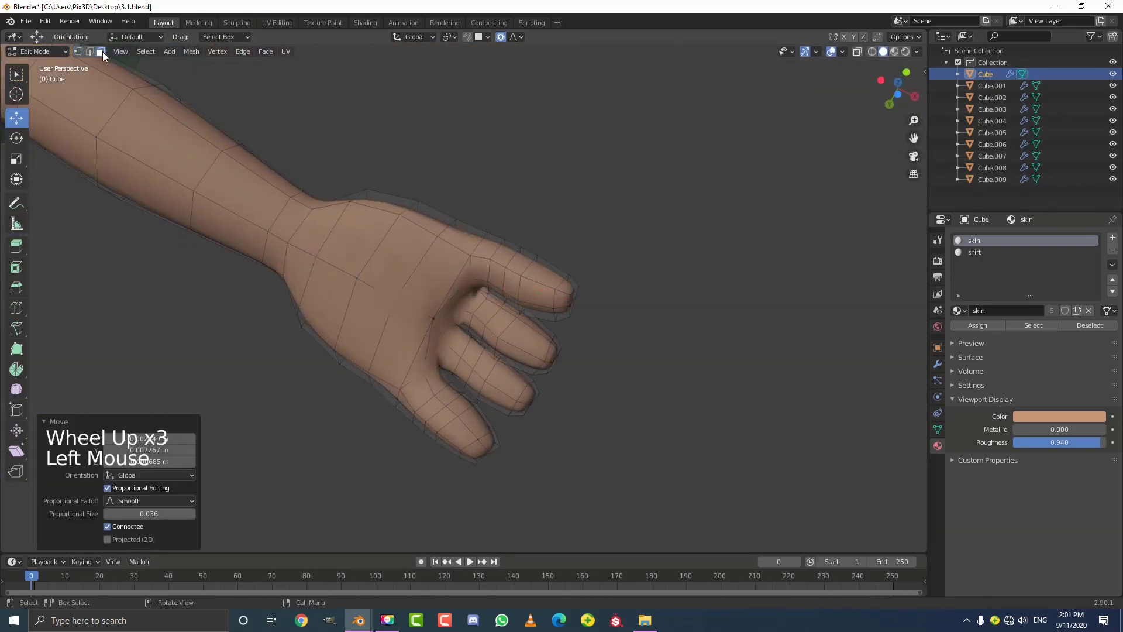
pyautogui.click(419, 293)
pyautogui.keyDown('shift'); pyautogui.click(365, 319); pyautogui.keyUp('shift')
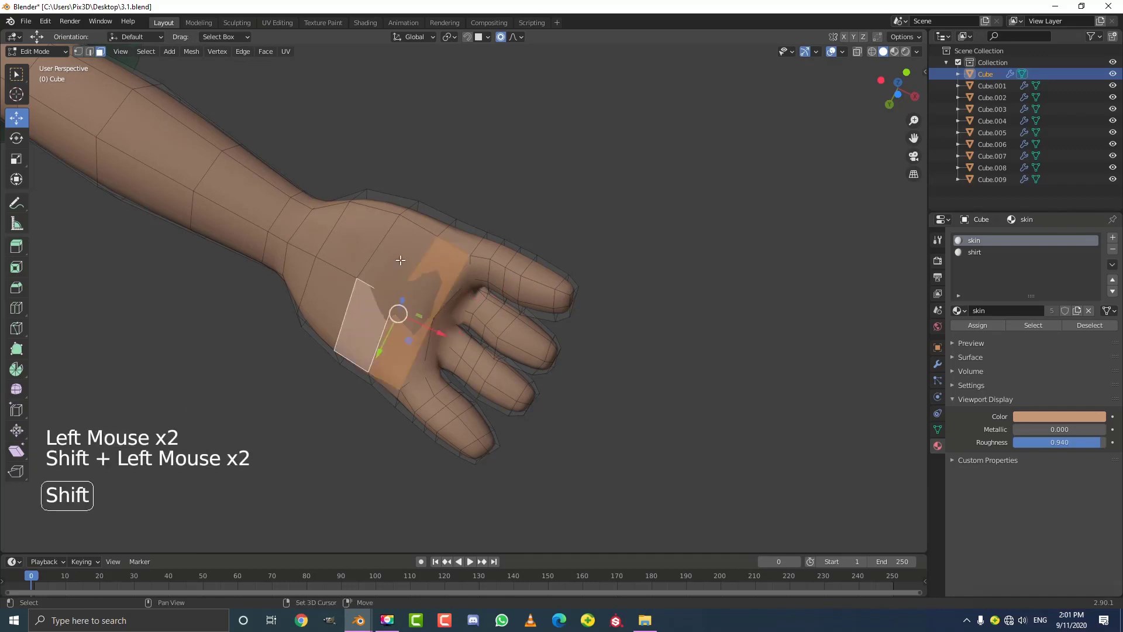
pyautogui.keyDown('shift'); pyautogui.click(389, 275); pyautogui.keyUp('shift')
pyautogui.keyDown('shift'); pyautogui.click(374, 248); pyautogui.keyUp('shift')
pyautogui.keyDown('shift'); pyautogui.click(346, 234); pyautogui.keyUp('shift')
pyautogui.moveTo(345, 269); pyautogui.dragTo(386, 235, button='middle')
pyautogui.scroll(1, 386, 235)
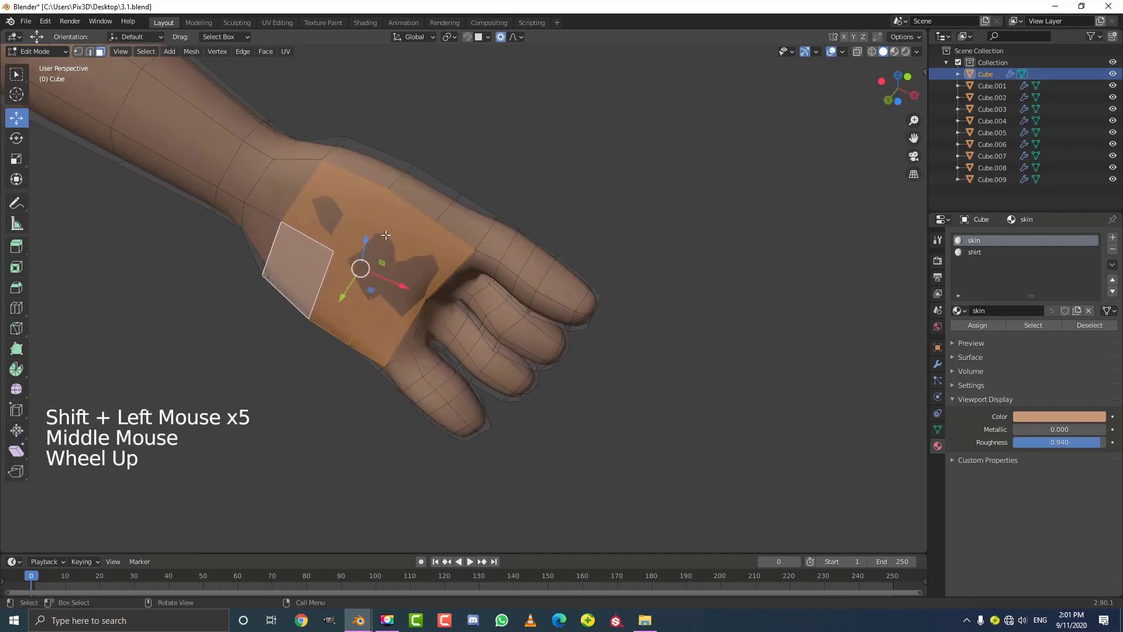
pyautogui.scroll(1, 398, 277)
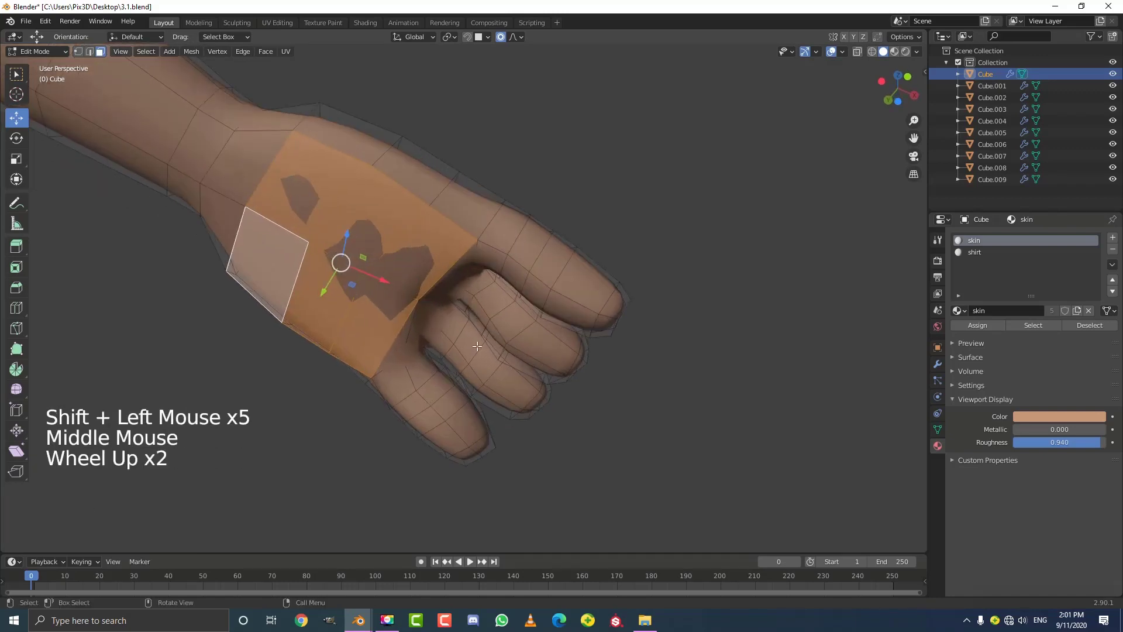
pyautogui.press('i')
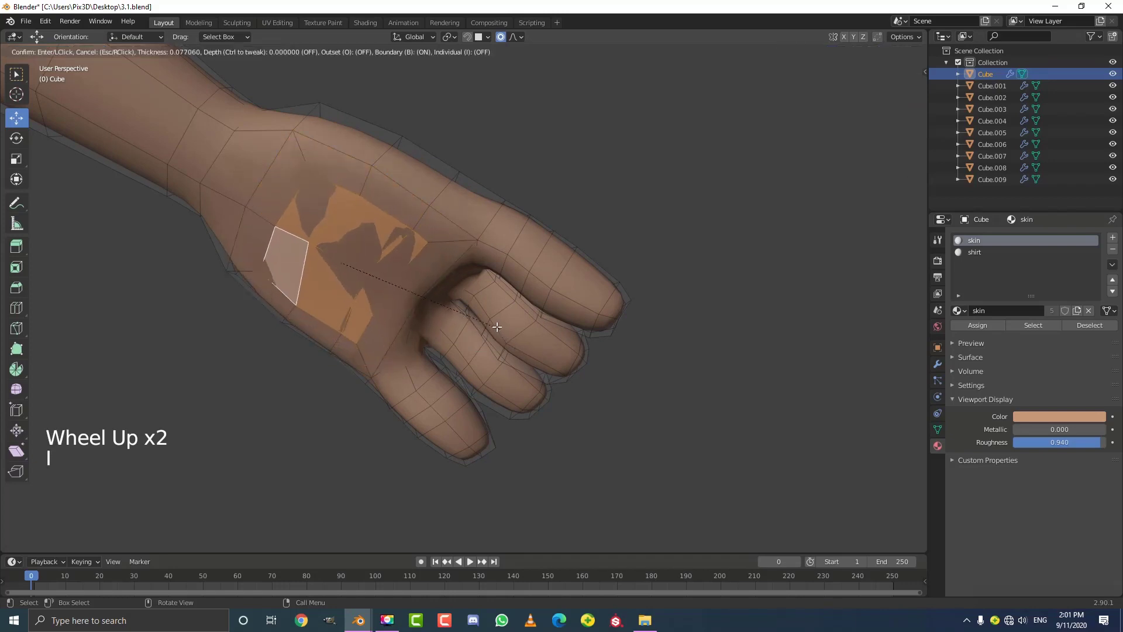
pyautogui.click(494, 320)
# Turn off proportional editing and shrink the inset palm faces by 0.000767 m along their normals
pyautogui.click(500, 37)
pyautogui.moveTo(444, 246); pyautogui.dragTo(447, 304, button='middle')
pyautogui.hotkey('alt', 's')
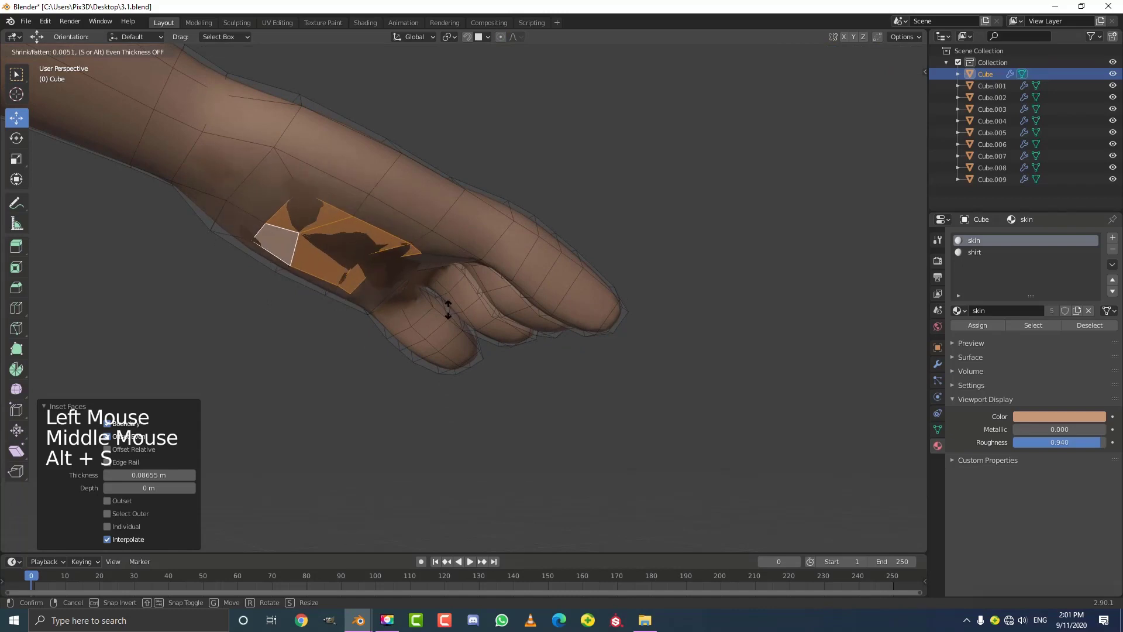
pyautogui.click(448, 318)
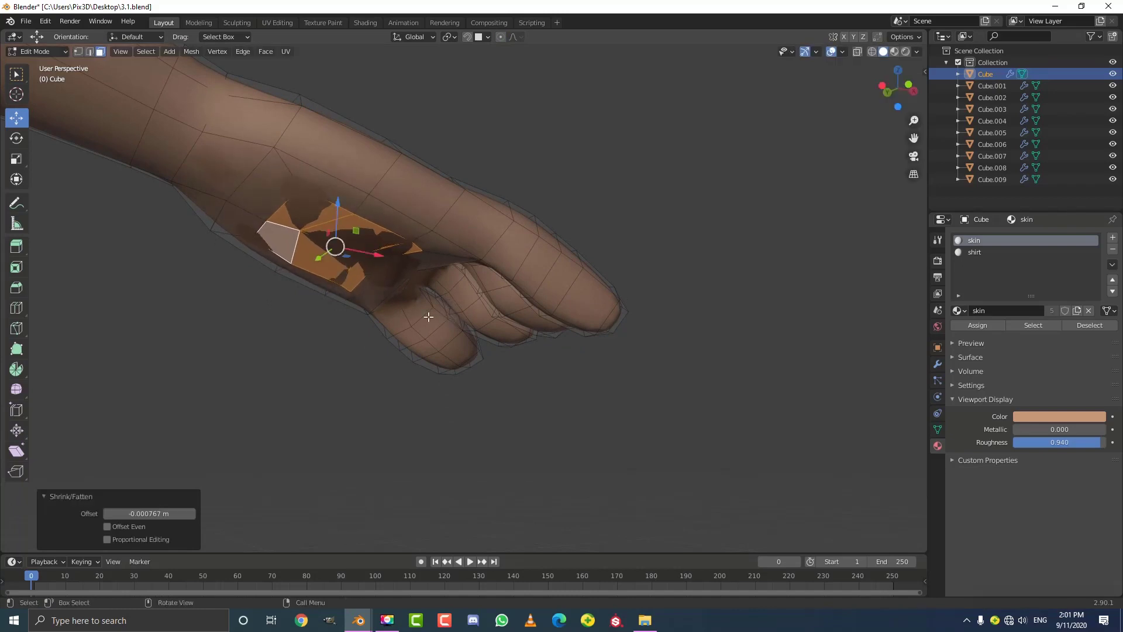
# Smooth the inset palm faces with the Smooth tool at a smoothing factor of 0.585
pyautogui.scroll(-1, 429, 316)
pyautogui.moveTo(429, 316); pyautogui.dragTo(414, 270, button='middle')
pyautogui.moveTo(409, 280); pyautogui.dragTo(325, 195, button='middle')
pyautogui.scroll(-1, 328, 310)
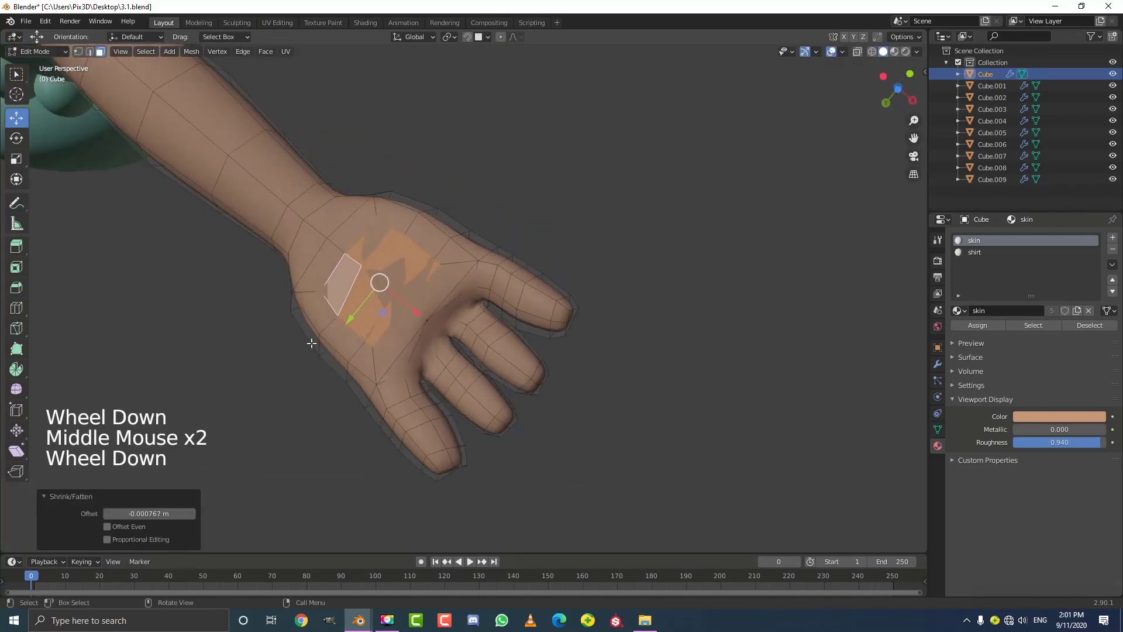
pyautogui.click(17, 389)
pyautogui.click(351, 265)
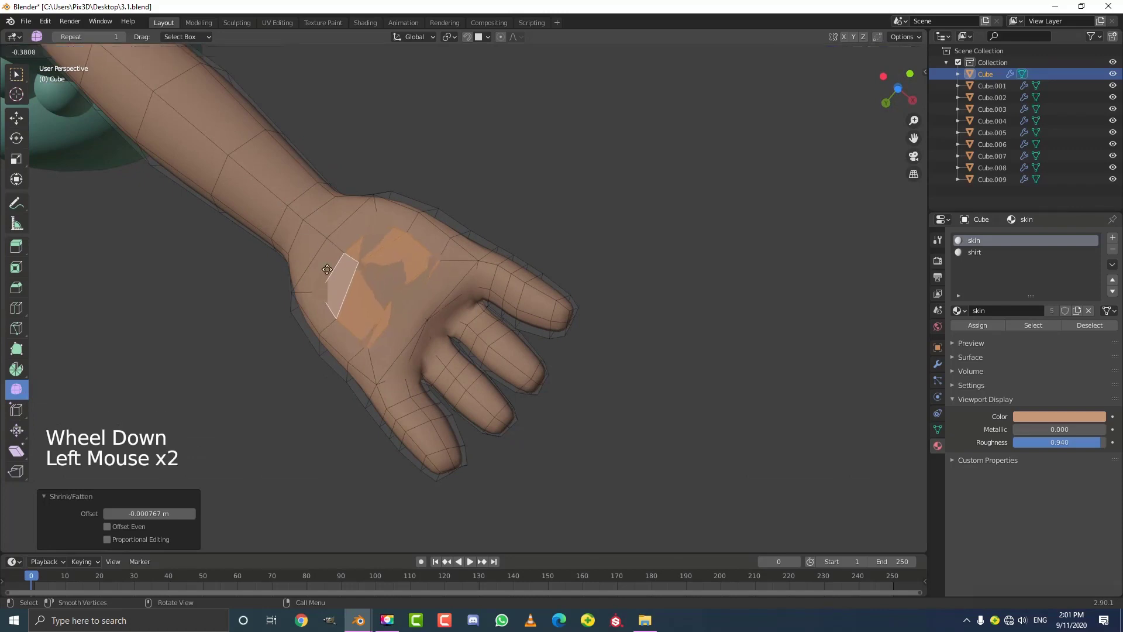
# In front view, enable vertex selection and proportional editing, and raise the upper vertex on the back of the hand slightly
pyautogui.scroll(-4, 424, 231)
pyautogui.moveTo(423, 230); pyautogui.dragTo(454, 328, button='middle')
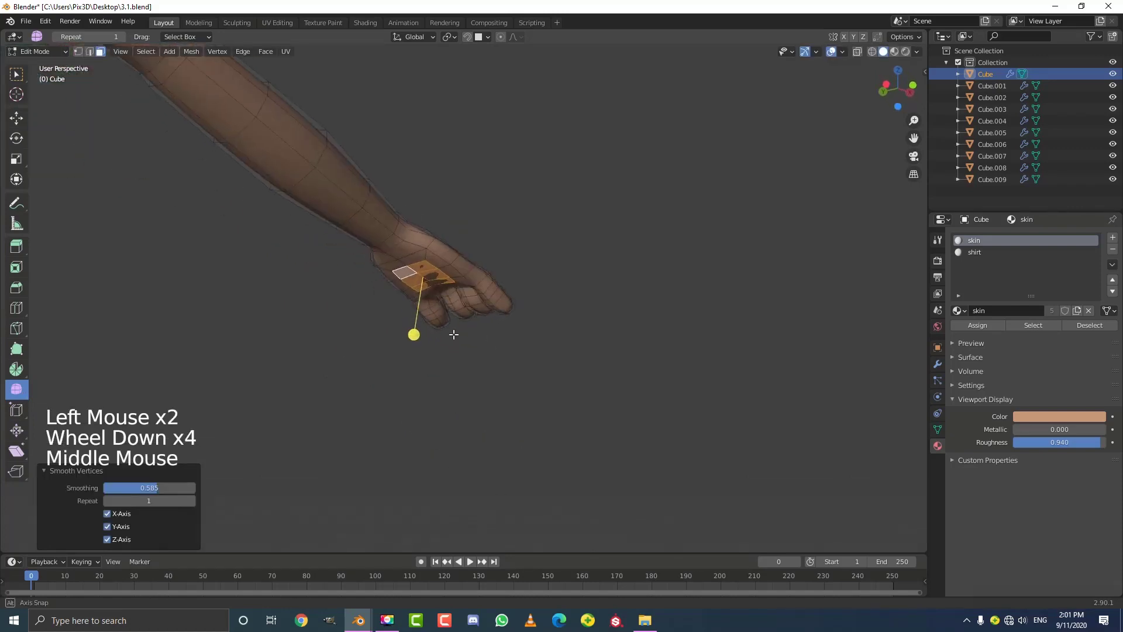
pyautogui.scroll(2, 507, 260)
pyautogui.moveTo(508, 260); pyautogui.dragTo(561, 276, button='middle')
pyautogui.scroll(-3, 807, 313)
pyautogui.scroll(1, 560, 276)
pyautogui.press('KP_1')
pyautogui.scroll(3, 477, 268)
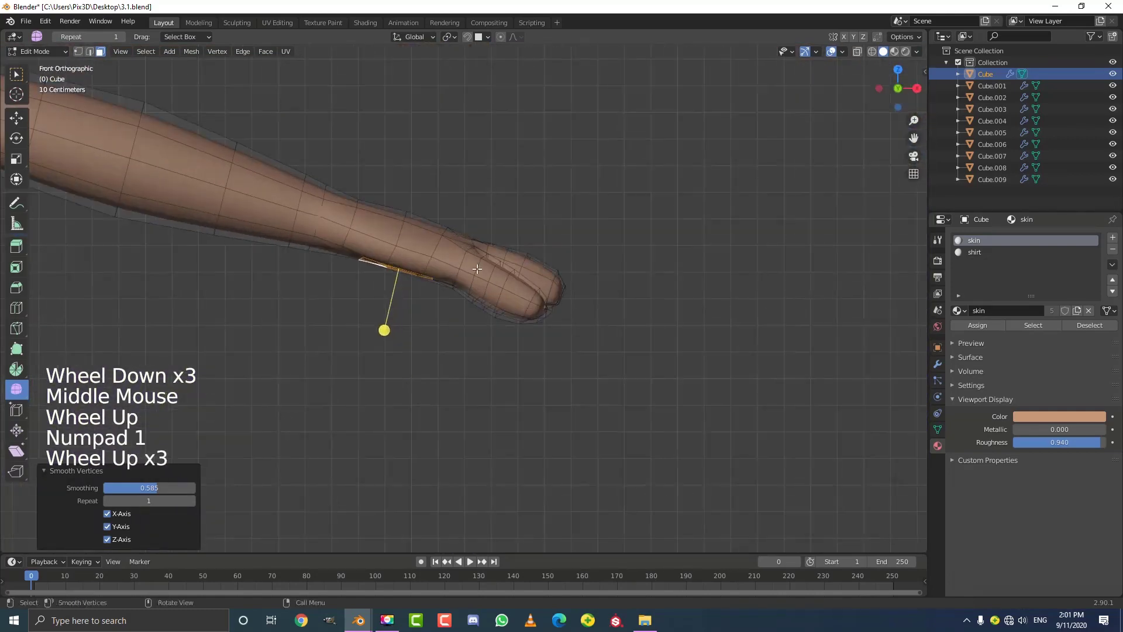
pyautogui.click(78, 51)
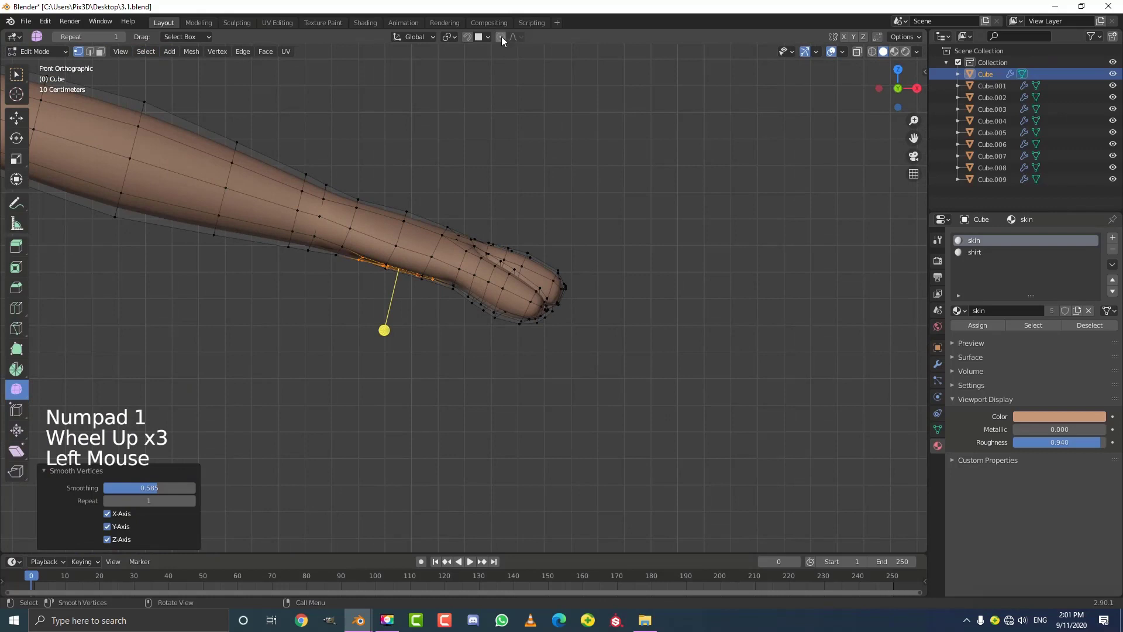
pyautogui.click(357, 198)
pyautogui.keyDown('shift'); pyautogui.moveTo(357, 199); pyautogui.dragTo(369, 257, button='middle'); pyautogui.keyUp('shift')
pyautogui.scroll(1, 368, 257)
pyautogui.press('g')
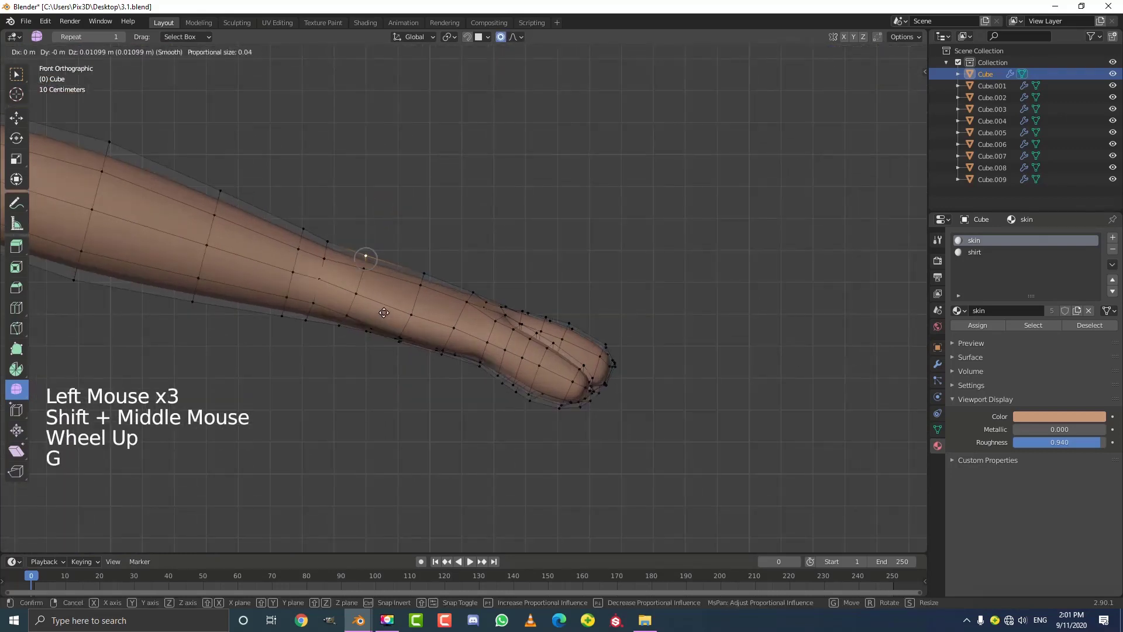
# Raise the adjacent upper wrist vertex toward the forearm slightly with proportional size 0.149
pyautogui.click(336, 238)
pyautogui.press('g')
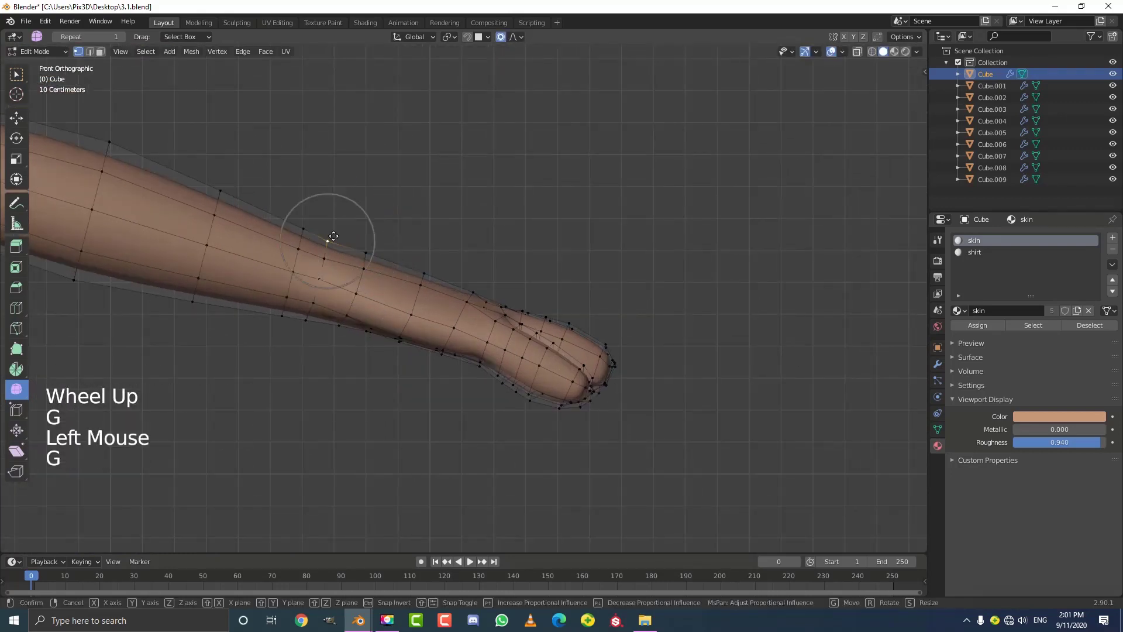
pyautogui.click(334, 234)
# Examine the profile of the whole arm and hand from the front
pyautogui.scroll(-11, 356, 339)
pyautogui.keyDown('shift'); pyautogui.moveTo(356, 339); pyautogui.dragTo(431, 329, button='middle'); pyautogui.keyUp('shift')
pyautogui.scroll(1, 431, 329)
pyautogui.scroll(2, 640, 316)
pyautogui.keyDown('shift'); pyautogui.moveTo(640, 316); pyautogui.dragTo(594, 323, button='middle'); pyautogui.keyUp('shift')
pyautogui.scroll(3, 594, 323)
pyautogui.scroll(1, 669, 326)
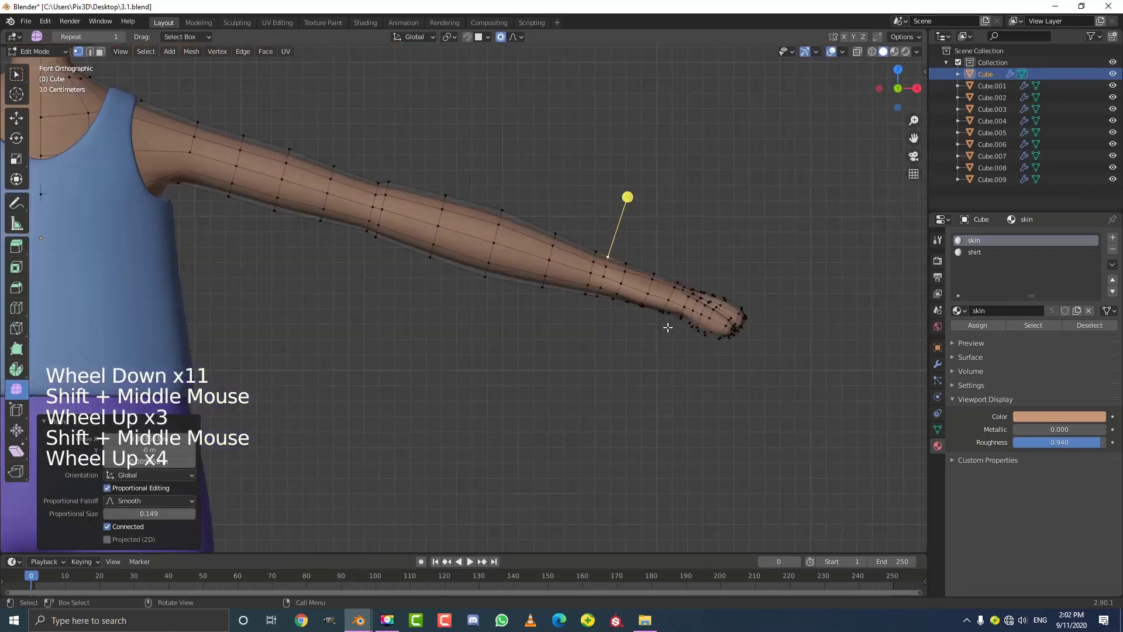
# In wireframe shading, circle-select the hand and lower forearm vertices and scale them by 1.157 with proportional editing
pyautogui.keyDown('shift'); pyautogui.moveTo(669, 326); pyautogui.dragTo(569, 331, button='middle'); pyautogui.keyUp('shift')
pyautogui.press('z')
pyautogui.hotkey('alt', 'a')
pyautogui.press('c')
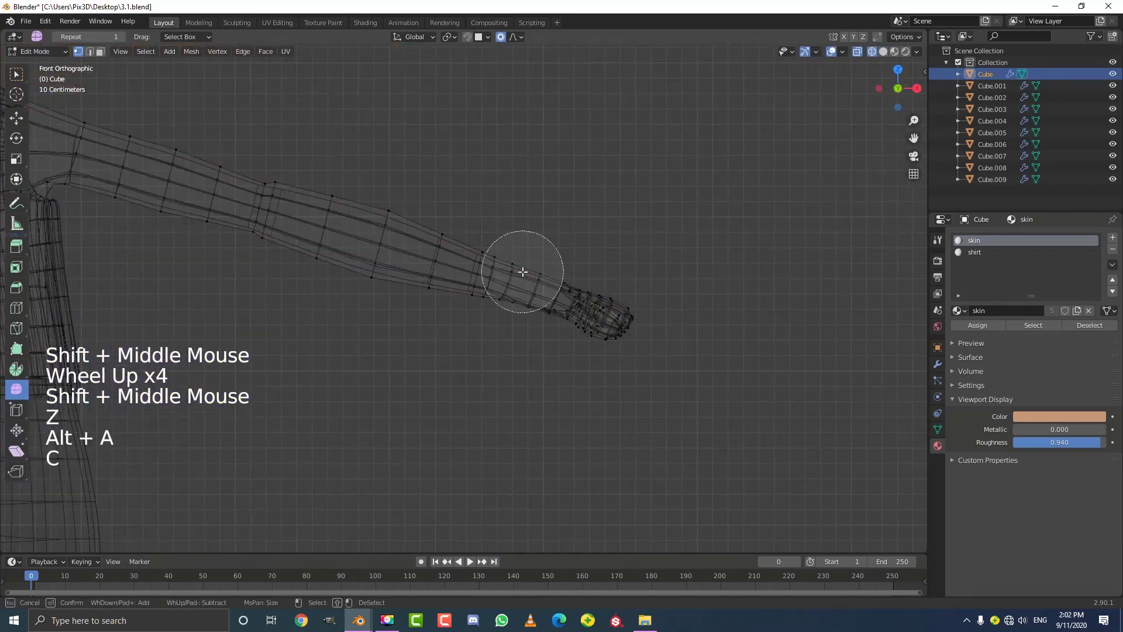
pyautogui.moveTo(521, 271); pyautogui.dragTo(649, 331)
pyautogui.rightClick(648, 330)
pyautogui.press('s')
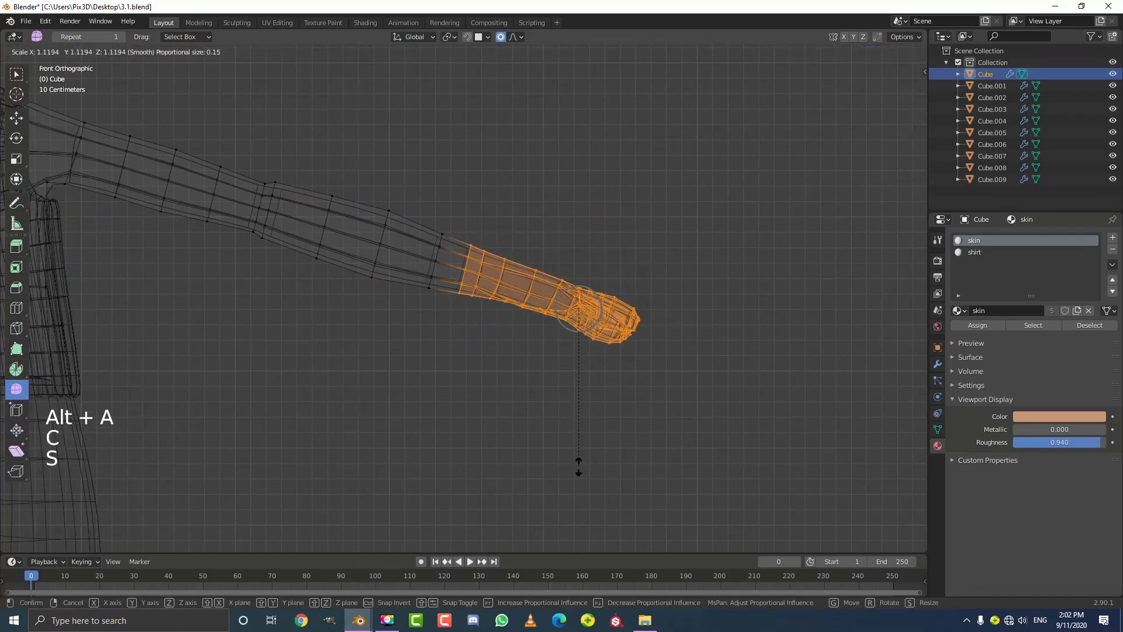
pyautogui.click(579, 471)
# Move the selected hand about 0.038 m outward and 0.023 m down, and return to solid shading
pyautogui.press('g')
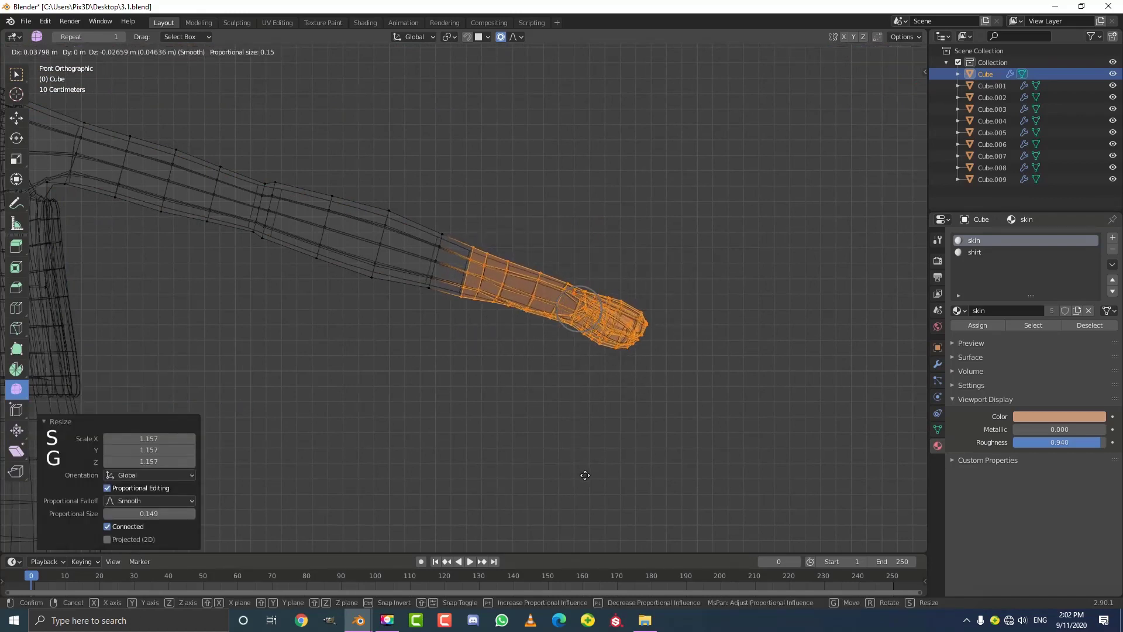
pyautogui.click(585, 474)
pyautogui.press('z')
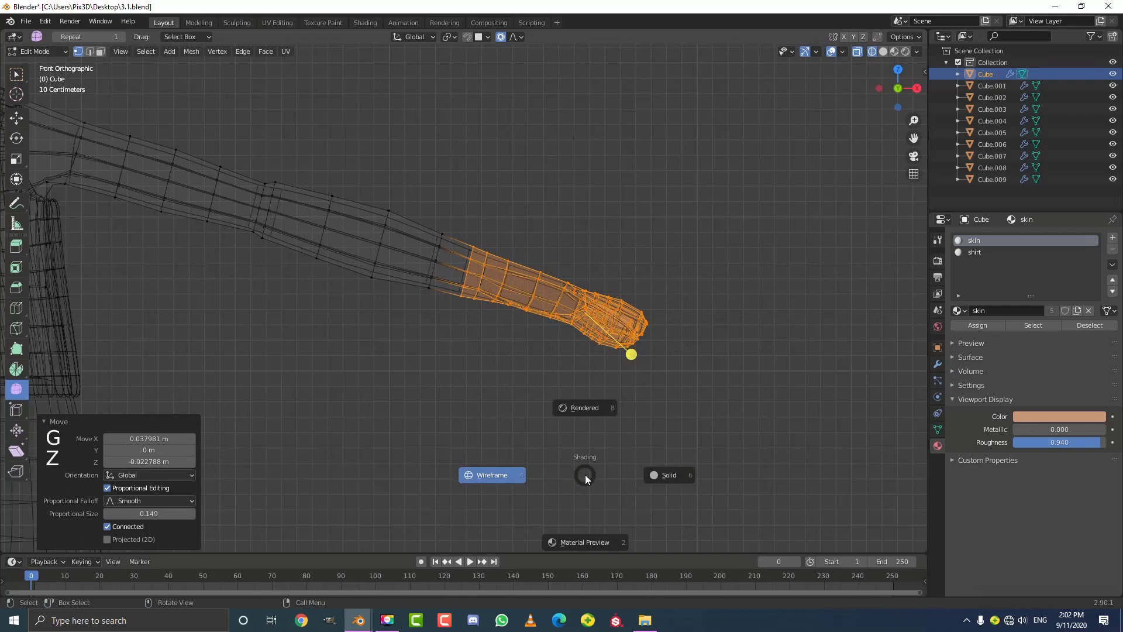
pyautogui.click(669, 475)
# Compare the whole character's arm proportions with the reference model in Original Female_Stylized.blend from the front
pyautogui.scroll(-7, 416, 371)
pyautogui.press('Tab')
pyautogui.moveTo(416, 371)
pyautogui.keyDown('shift'); pyautogui.mouseDown(button='middle')
pyautogui.moveTo(490, 352)
pyautogui.moveTo(480, 397)
pyautogui.mouseUp(button='middle'); pyautogui.keyUp('shift')
pyautogui.hotkey('alt', 'a')
pyautogui.moveTo(481, 396)
pyautogui.mouseDown(button='middle')
pyautogui.moveTo(482, 412)
pyautogui.moveTo(530, 444)
pyautogui.moveTo(567, 339)
pyautogui.moveTo(637, 310)
pyautogui.moveTo(673, 331)
pyautogui.moveTo(541, 341)
pyautogui.mouseUp(button='middle')
pyautogui.press('KP_1')
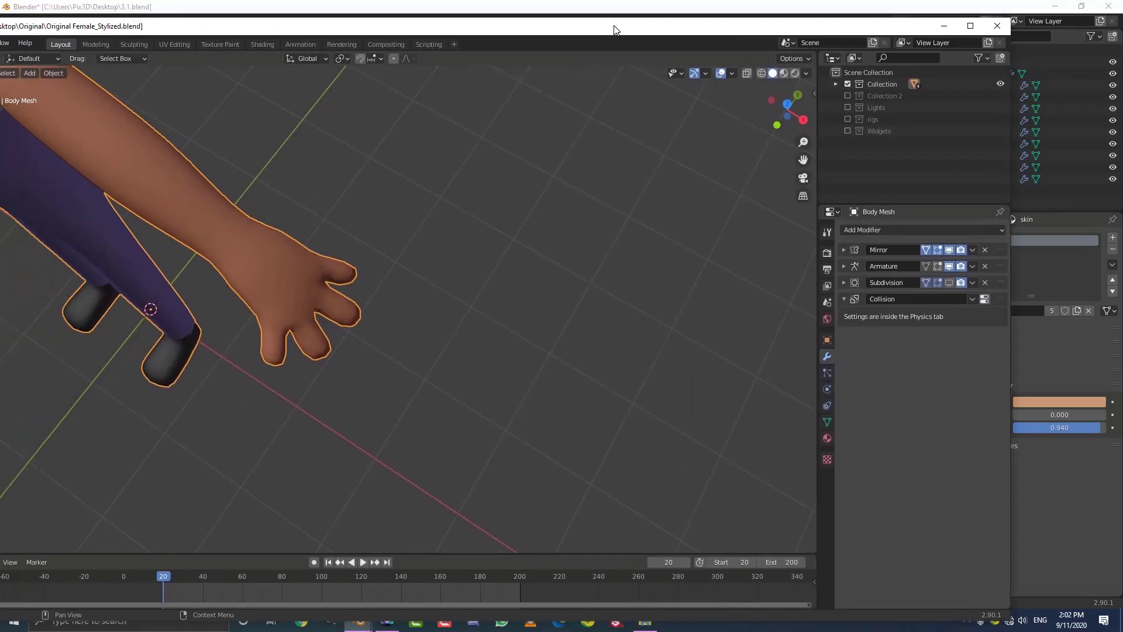
pyautogui.moveTo(441, 248); pyautogui.dragTo(405, 211, button='middle')
pyautogui.press('KP_1')
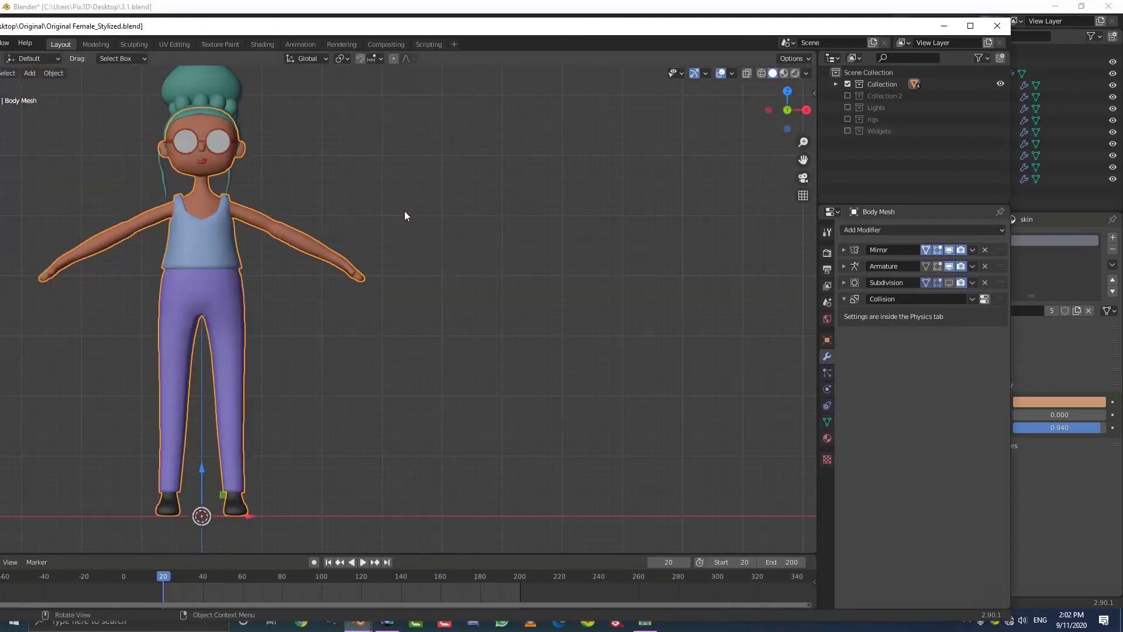
pyautogui.moveTo(449, 24); pyautogui.dragTo(0, 53)
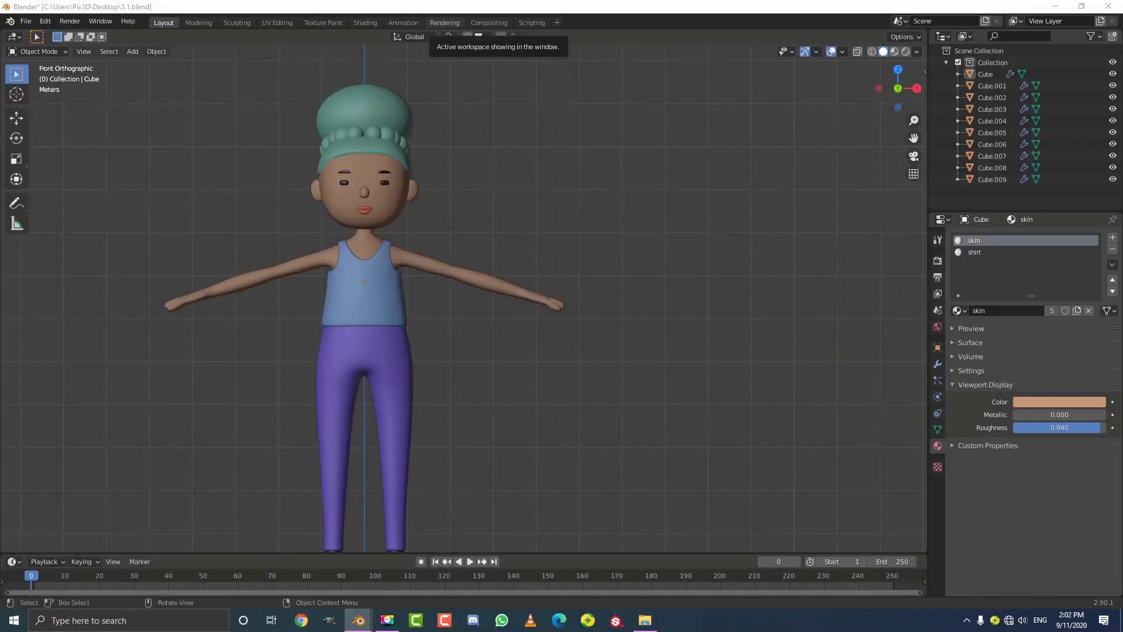
# Scale the forearm edge loop nearest the elbow by 1.2 and move it up the arm toward the elbow
pyautogui.scroll(3, 245, 253)
pyautogui.click(490, 277)
pyautogui.press('Tab')
pyautogui.scroll(4, 490, 276)
pyautogui.keyDown('shift'); pyautogui.moveTo(490, 276); pyautogui.dragTo(444, 269, button='middle'); pyautogui.keyUp('shift')
pyautogui.scroll(1, 445, 269)
pyautogui.hotkey('alt', 'a')
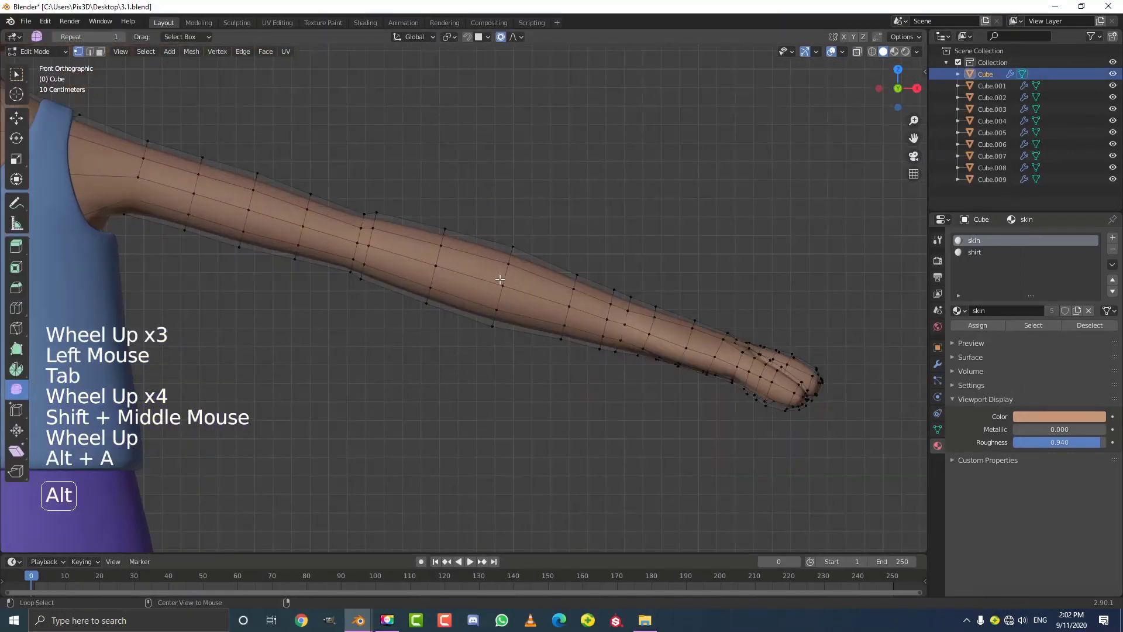
pyautogui.keyDown('alt'); pyautogui.keyDown('shift'); pyautogui.click(438, 257); pyautogui.keyUp('shift'); pyautogui.keyUp('alt')
pyautogui.press('s')
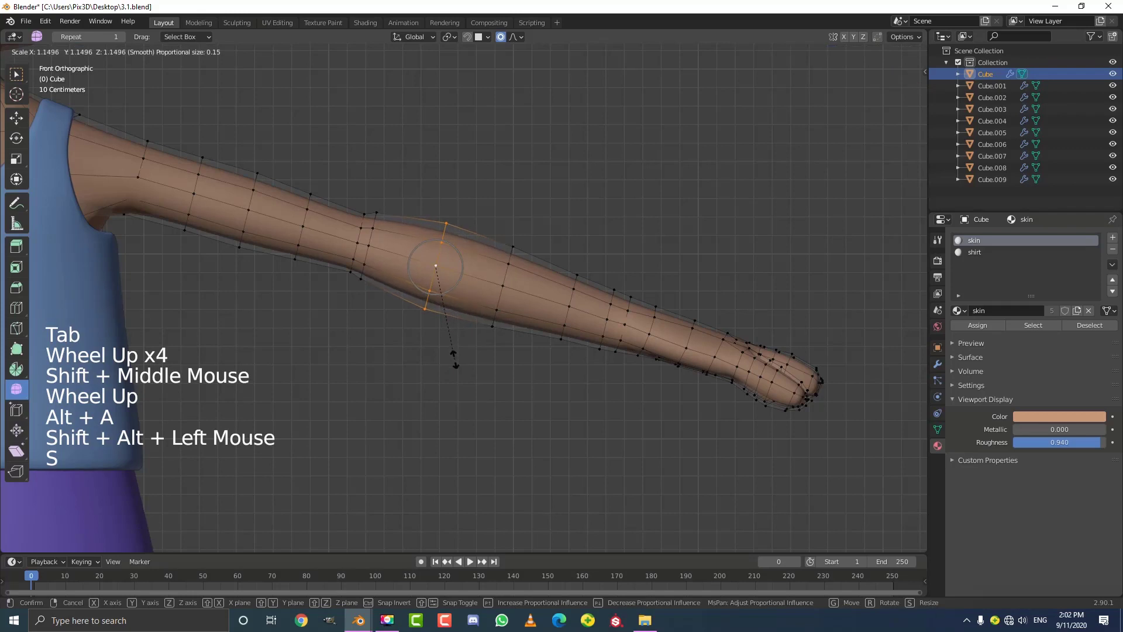
pyautogui.click(463, 344)
pyautogui.press('g')
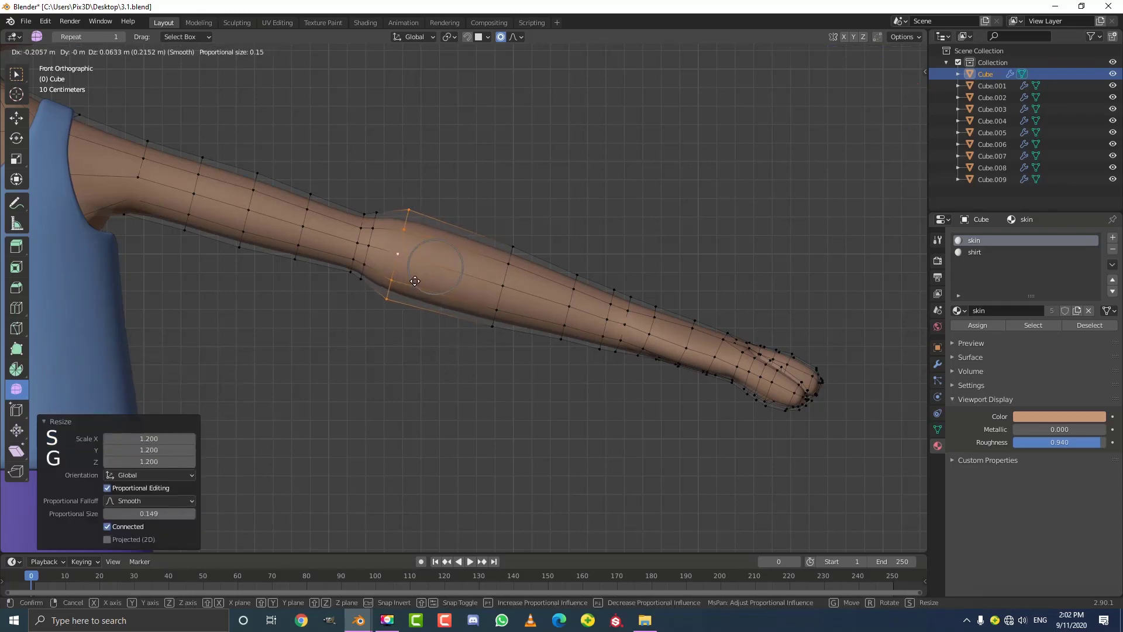
pyautogui.click(414, 282)
# Scale up the edge loop at mid-forearm slightly to thicken the arm there
pyautogui.hotkey('alt', 'a')
pyautogui.keyDown('alt'); pyautogui.keyDown('shift'); pyautogui.click(506, 275); pyautogui.keyUp('shift'); pyautogui.keyUp('alt')
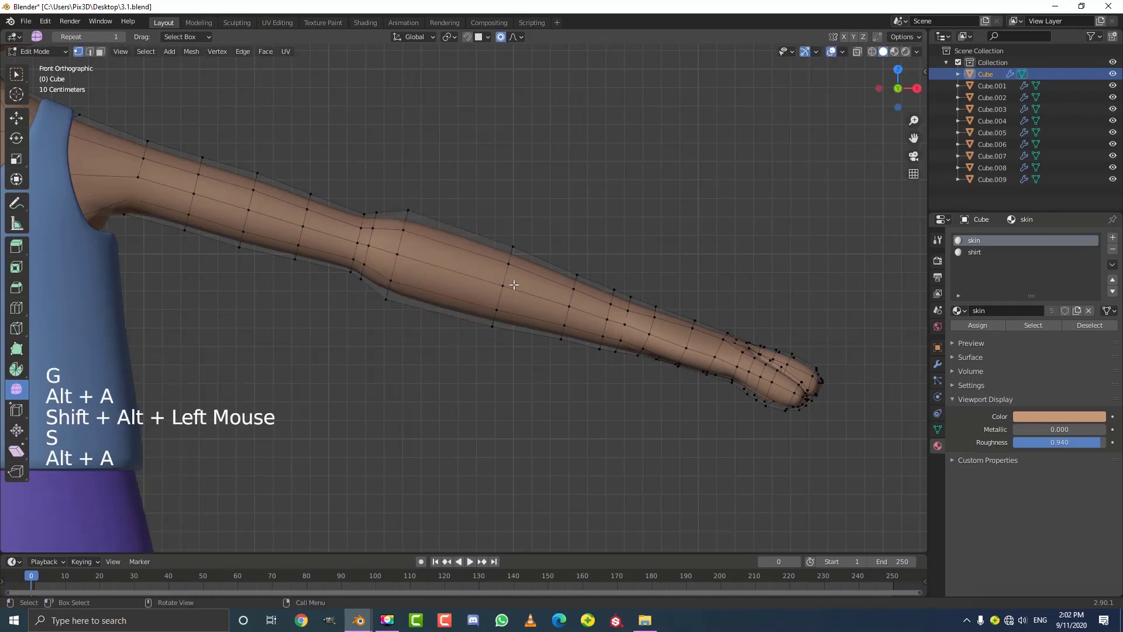
pyautogui.keyDown('alt'); pyautogui.keyDown('shift'); pyautogui.click(511, 272); pyautogui.keyUp('shift'); pyautogui.keyUp('alt')
pyautogui.press('s')
pyautogui.click(561, 308)
pyautogui.hotkey('alt', 'a')
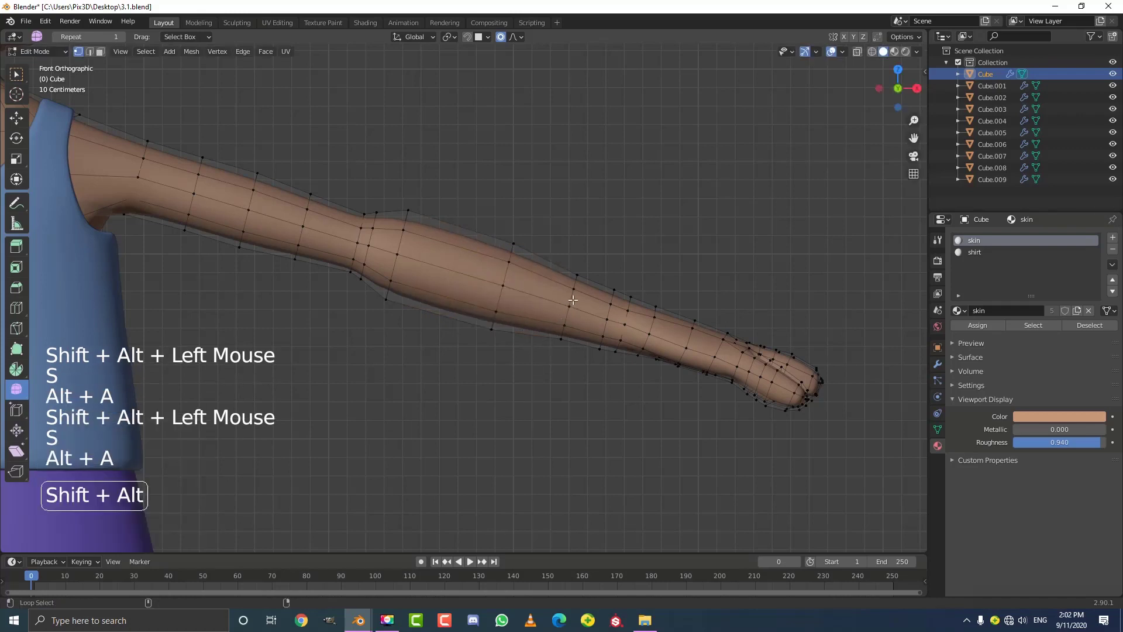
# Enlarge the next two forearm edge loops toward the wrist slightly to even out the taper
pyautogui.keyDown('alt'); pyautogui.keyDown('shift'); pyautogui.click(572, 300); pyautogui.keyUp('shift'); pyautogui.keyUp('alt')
pyautogui.press('s')
pyautogui.click(626, 325)
pyautogui.hotkey('alt', 'a')
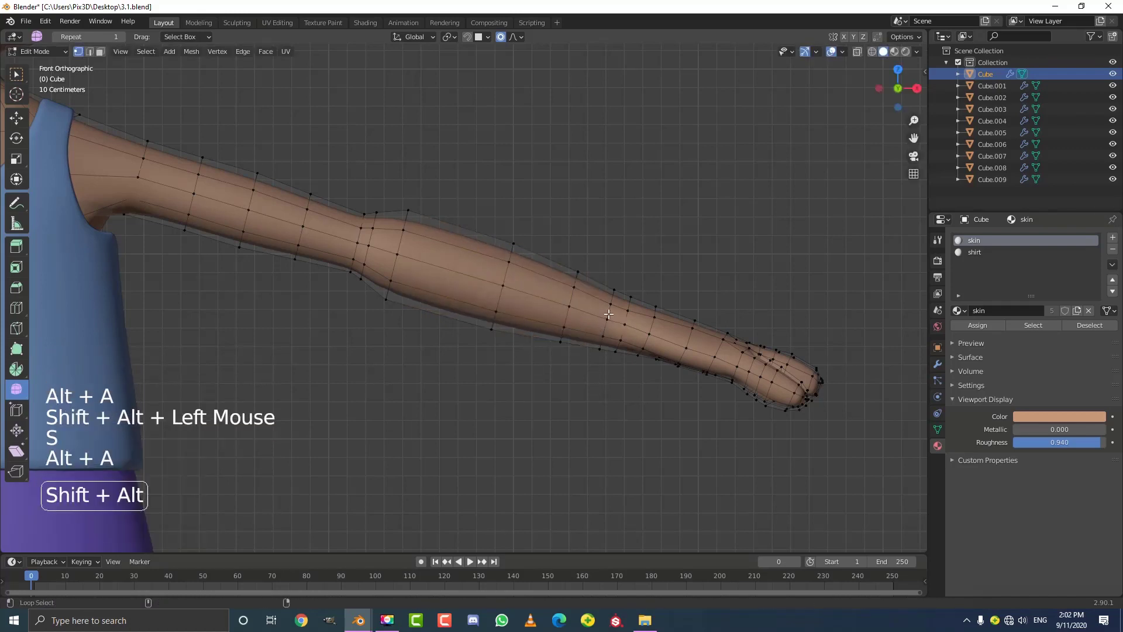
pyautogui.keyDown('alt'); pyautogui.keyDown('shift'); pyautogui.click(609, 322); pyautogui.keyUp('shift'); pyautogui.keyUp('alt')
pyautogui.press('s')
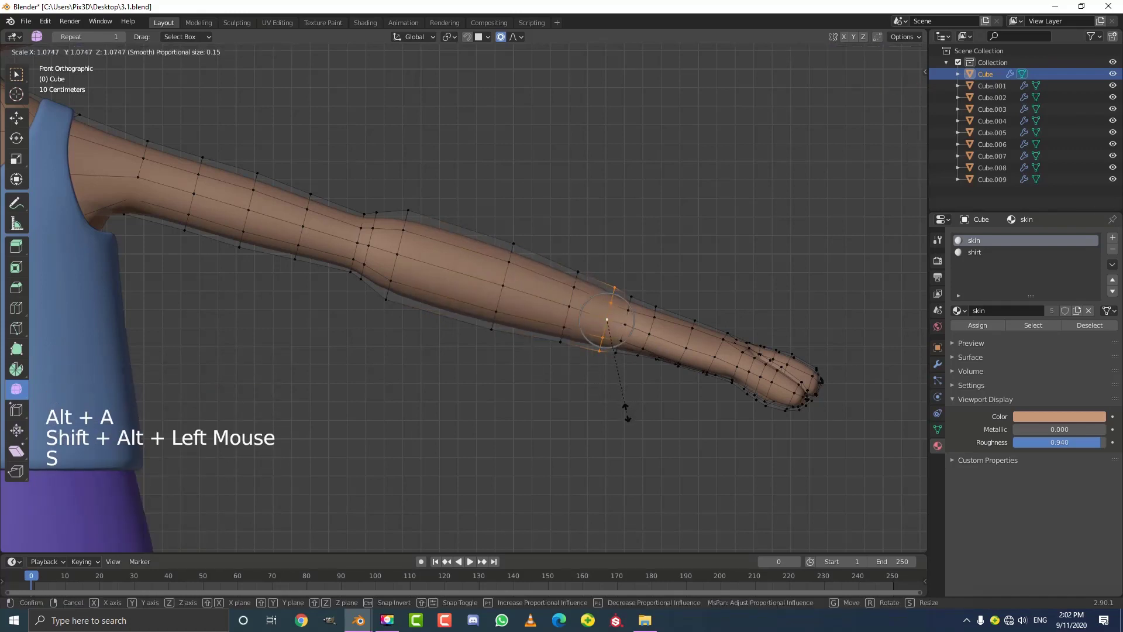
pyautogui.click(626, 412)
# Add one loop cut across the thickest part of the forearm and scale it by 1.055
pyautogui.keyDown('shift'); pyautogui.moveTo(627, 412); pyautogui.dragTo(647, 346, button='middle'); pyautogui.keyUp('shift')
pyautogui.scroll(2, 672, 351)
pyautogui.hotkey('alt', 'a')
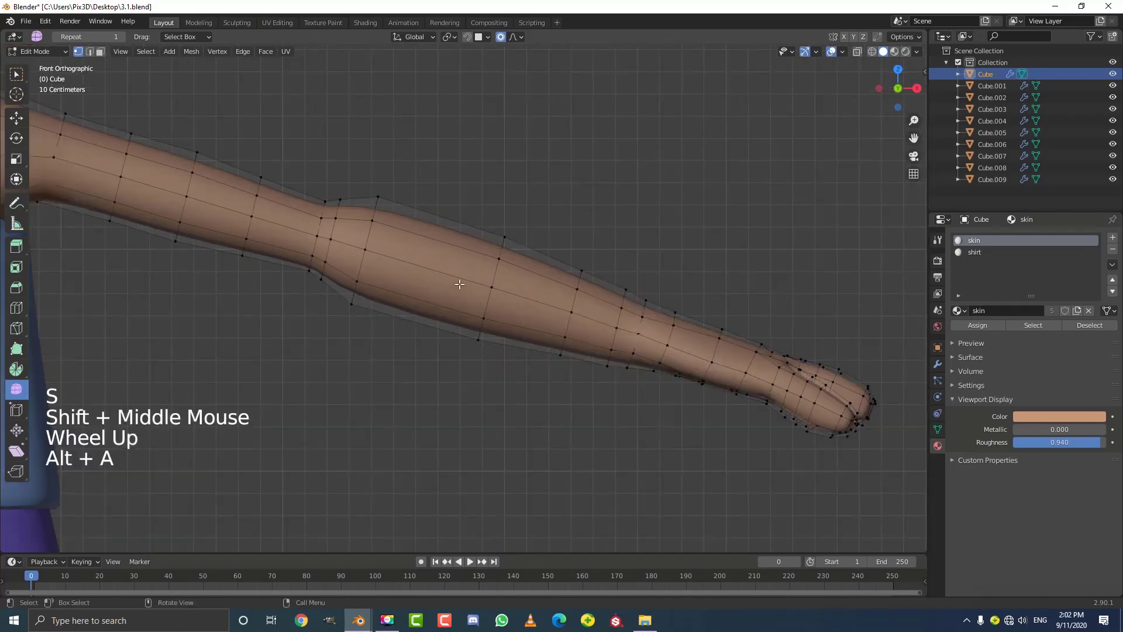
pyautogui.hotkey('ctrl', 'r')
pyautogui.doubleClick(438, 224)
pyautogui.press('s')
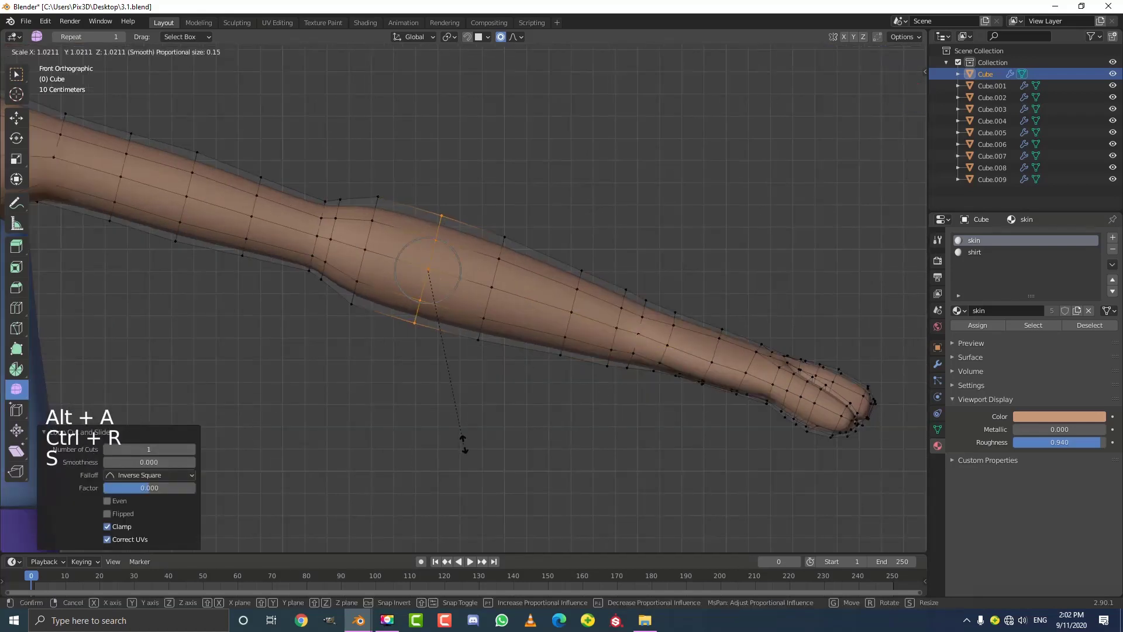
pyautogui.doubleClick(471, 308)
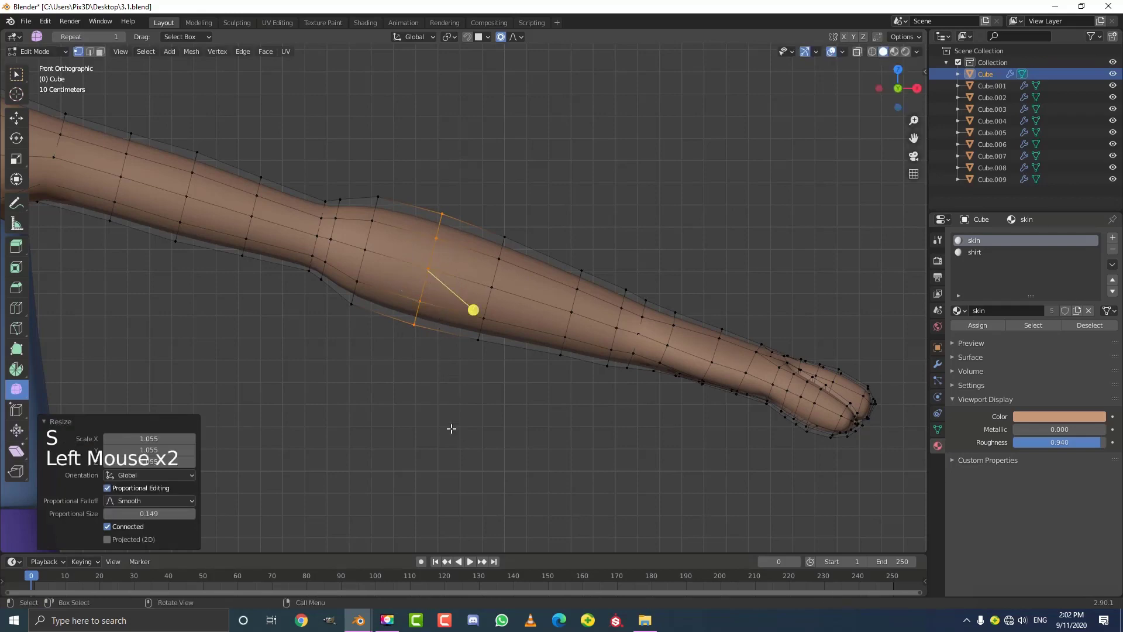
pyautogui.scroll(-4, 514, 345)
pyautogui.keyDown('shift'); pyautogui.moveTo(515, 345); pyautogui.dragTo(556, 368, button='middle'); pyautogui.keyUp('shift')
pyautogui.scroll(3, 556, 368)
pyautogui.hotkey('alt', 'a')
# Add one centred loop cut around the upper arm at the shoulder, beside the armhole
pyautogui.scroll(-4, 401, 351)
pyautogui.moveTo(401, 351); pyautogui.dragTo(462, 263, button='middle')
pyautogui.scroll(2, 498, 351)
pyautogui.scroll(3, 462, 263)
pyautogui.hotkey('ctrl', 'r')
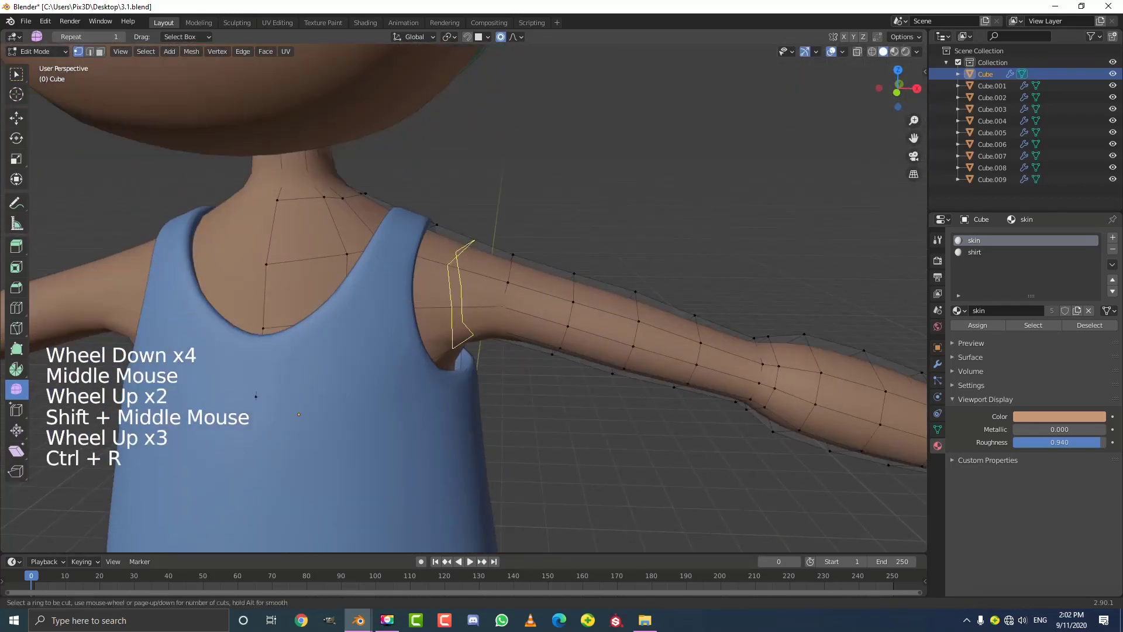
pyautogui.doubleClick(255, 397)
# Exit mesh editing on the body and hide the blue tank top
pyautogui.scroll(-5, 255, 397)
pyautogui.moveTo(255, 396); pyautogui.dragTo(443, 286, button='middle')
pyautogui.scroll(-4, 490, 328)
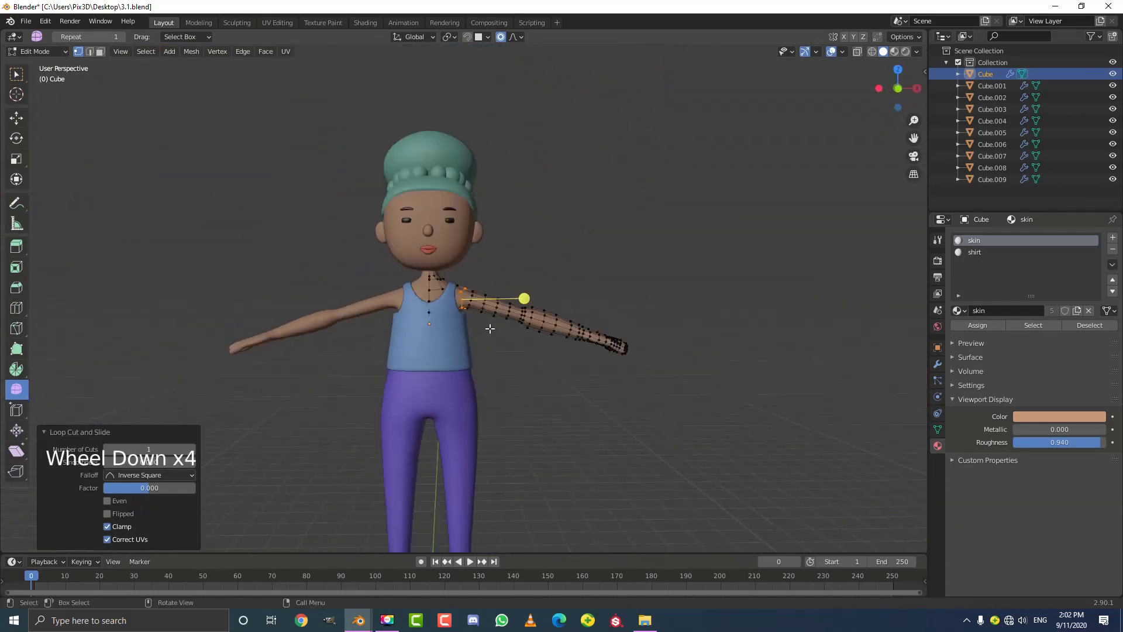
pyautogui.scroll(2, 494, 337)
pyautogui.press('Tab')
pyautogui.scroll(2, 483, 361)
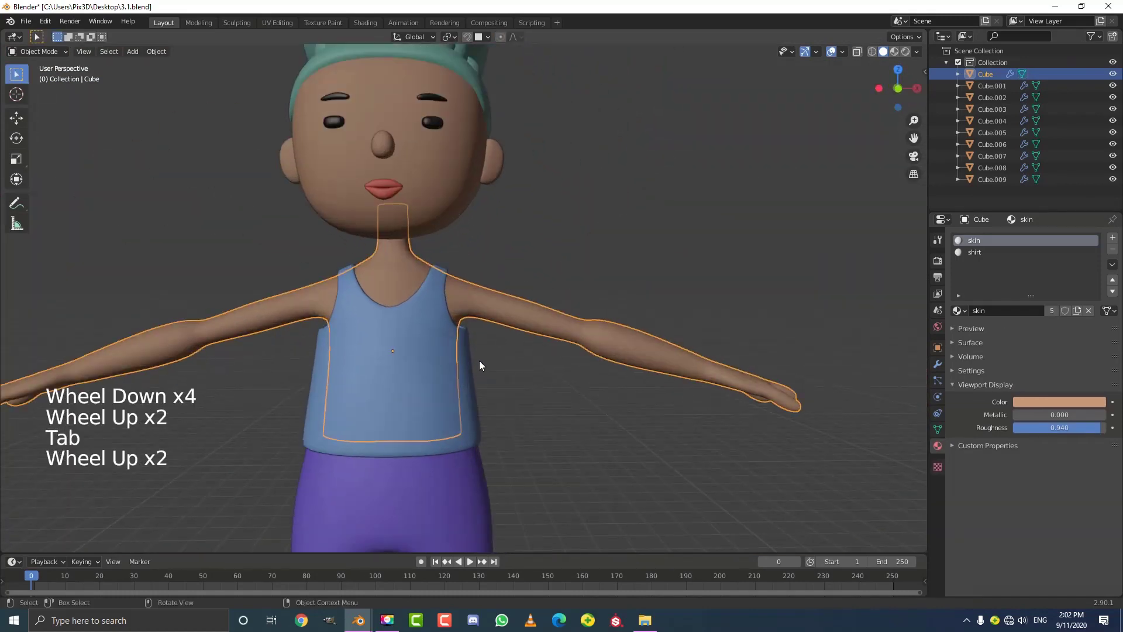
pyautogui.click(477, 359)
pyautogui.press('h')
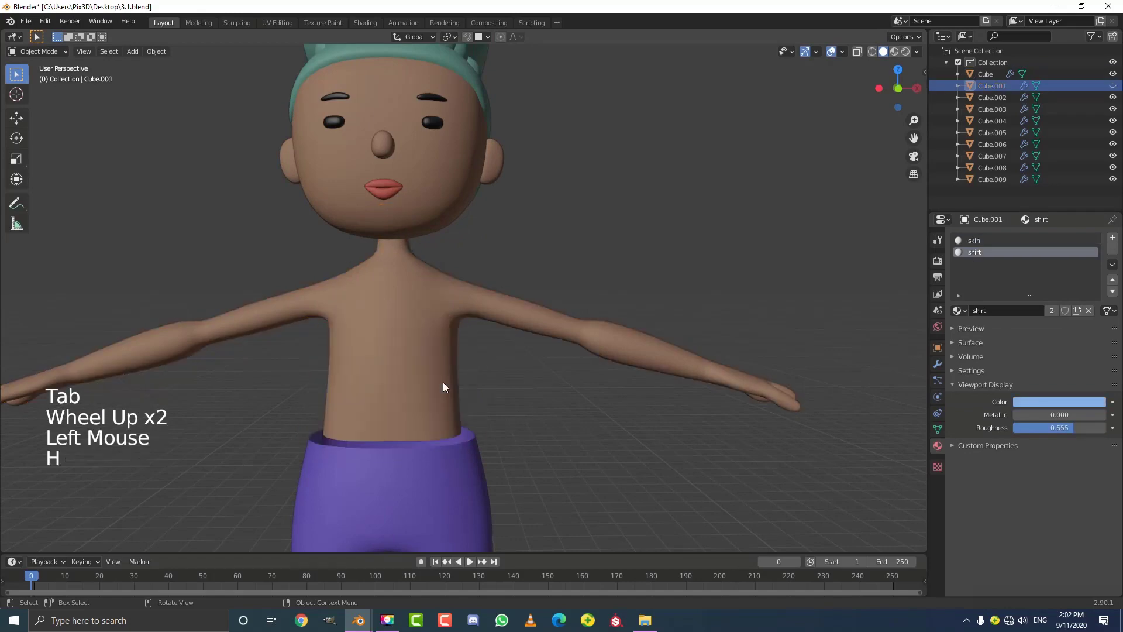
# Select the body's bottom edge loop, grow the selection to the lowest torso band, and delete those faces
pyautogui.press('KP_1')
pyautogui.click(433, 300)
pyautogui.scroll(-4, 434, 302)
pyautogui.press('Tab')
pyautogui.scroll(4, 430, 324)
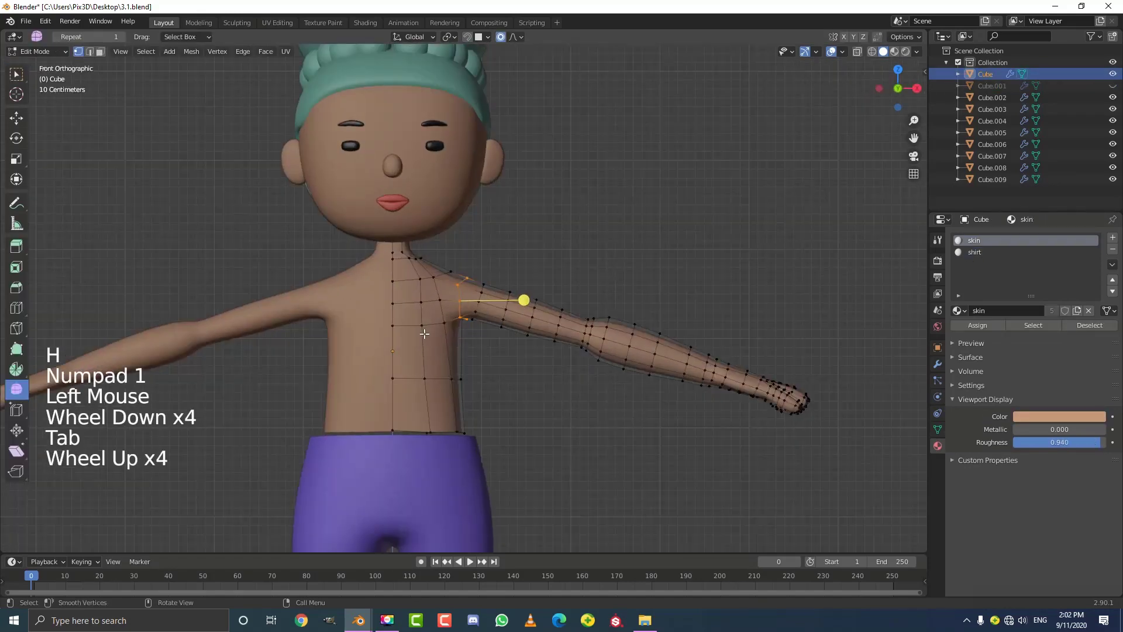
pyautogui.keyDown('shift'); pyautogui.scroll(1, 433, 328); pyautogui.keyUp('shift')
pyautogui.keyDown('shift'); pyautogui.moveTo(433, 328); pyautogui.dragTo(462, 275, button='middle'); pyautogui.keyUp('shift')
pyautogui.scroll(2, 462, 275)
pyautogui.hotkey('alt', 'a')
pyautogui.keyDown('alt'); pyautogui.keyDown('shift'); pyautogui.click(443, 348); pyautogui.keyUp('shift'); pyautogui.keyUp('alt')
pyautogui.scroll(1, 444, 348)
pyautogui.moveTo(443, 348); pyautogui.dragTo(518, 333, button='middle')
pyautogui.press('ctrl+KP_Add')
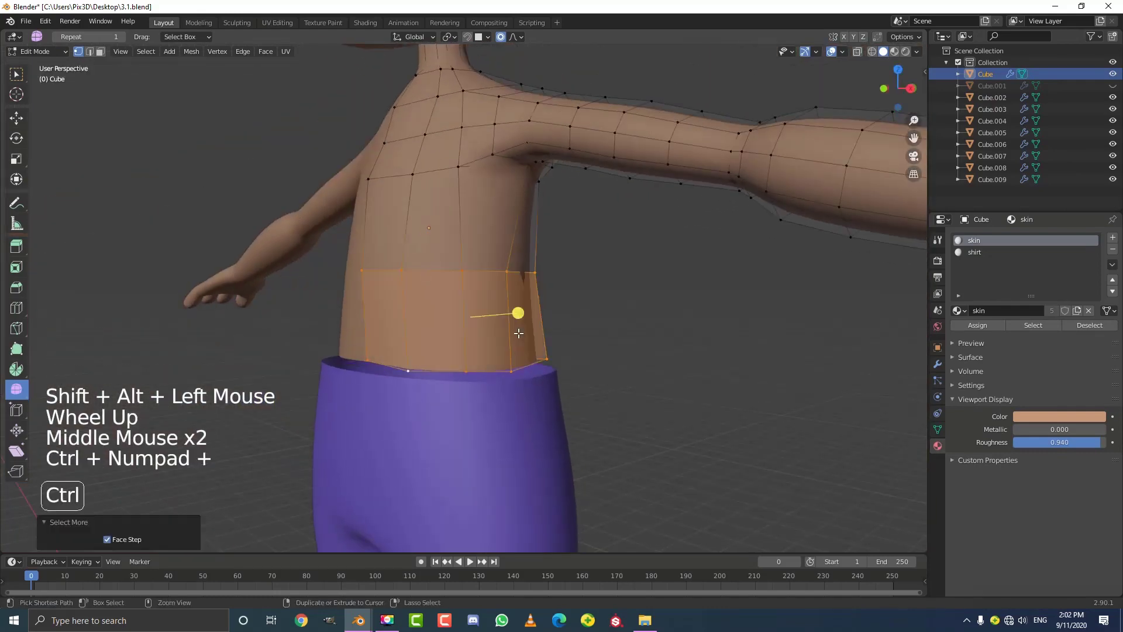
pyautogui.moveTo(631, 278); pyautogui.dragTo(115, 326, button='middle')
pyautogui.press('x')
pyautogui.click(489, 211)
# Add one loop cut around the lower part of the remaining torso with a slide factor of 0.020
pyautogui.scroll(-4, 489, 213)
pyautogui.scroll(3, 458, 329)
pyautogui.scroll(-3, 458, 328)
pyautogui.scroll(2, 503, 339)
pyautogui.scroll(1, 28, 342)
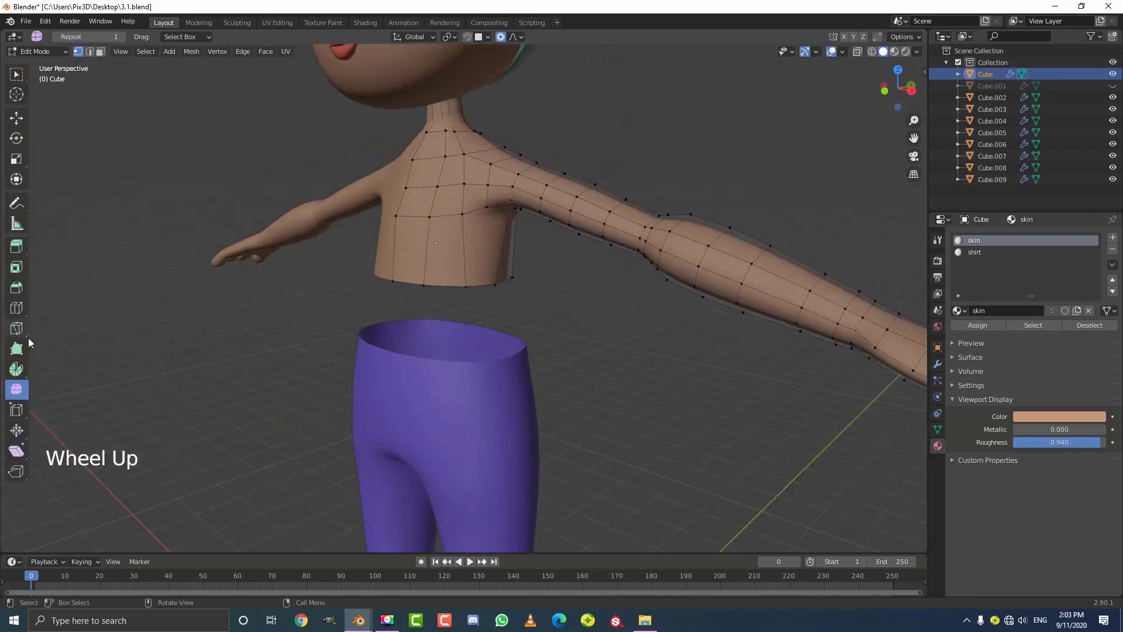
pyautogui.click(431, 248)
pyautogui.scroll(-4, 518, 244)
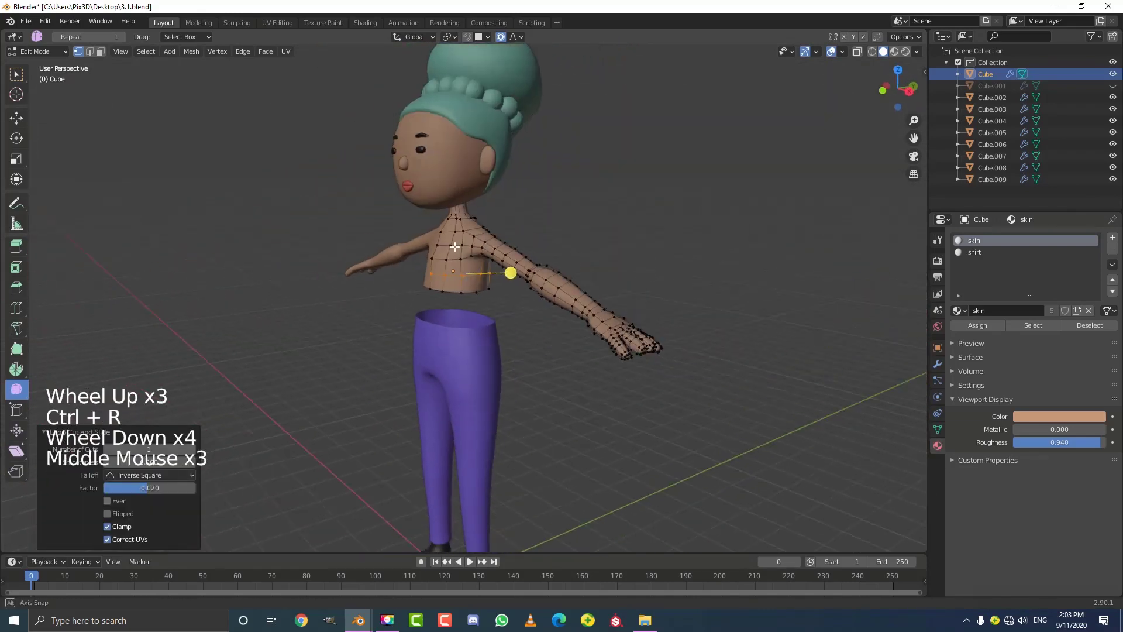
pyautogui.moveTo(508, 268)
pyautogui.mouseDown(button='middle')
pyautogui.moveTo(246, 243)
pyautogui.moveTo(415, 254)
pyautogui.moveTo(739, 226)
pyautogui.moveTo(833, 245)
pyautogui.moveTo(527, 269)
pyautogui.mouseUp(button='middle')
pyautogui.scroll(5, 833, 245)
pyautogui.moveTo(526, 269); pyautogui.dragTo(468, 265, button='middle')
# In wireframe shading, add two loop cuts around the neck, one above the other
pyautogui.press('z')
pyautogui.click(420, 266)
pyautogui.scroll(3, 420, 266)
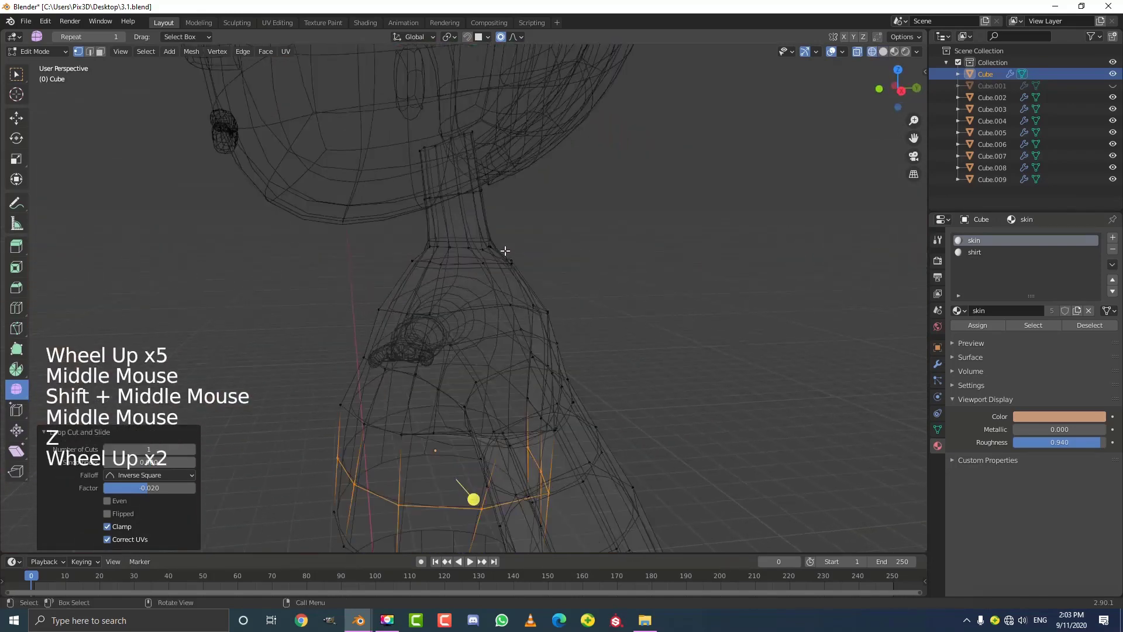
pyautogui.hotkey('ctrl', 'r')
pyautogui.click(471, 203)
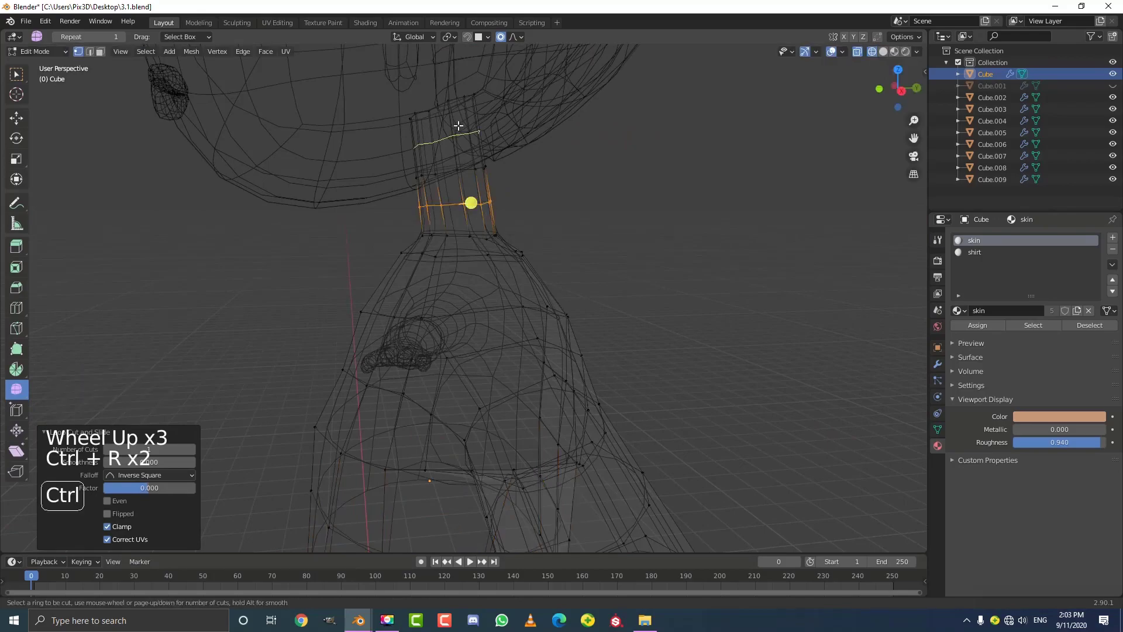
pyautogui.click(458, 125)
pyautogui.moveTo(565, 150); pyautogui.dragTo(510, 163, button='middle')
# Exit mesh editing, return to solid shading, and unhide the tank top with everything deselected
pyautogui.press('Tab')
pyautogui.press('z')
pyautogui.scroll(-4, 454, 234)
pyautogui.moveTo(454, 234)
pyautogui.mouseDown(button='middle')
pyautogui.moveTo(520, 271)
pyautogui.moveTo(673, 225)
pyautogui.moveTo(563, 254)
pyautogui.mouseUp(button='middle')
pyautogui.scroll(-5, 560, 255)
pyautogui.scroll(3, 520, 279)
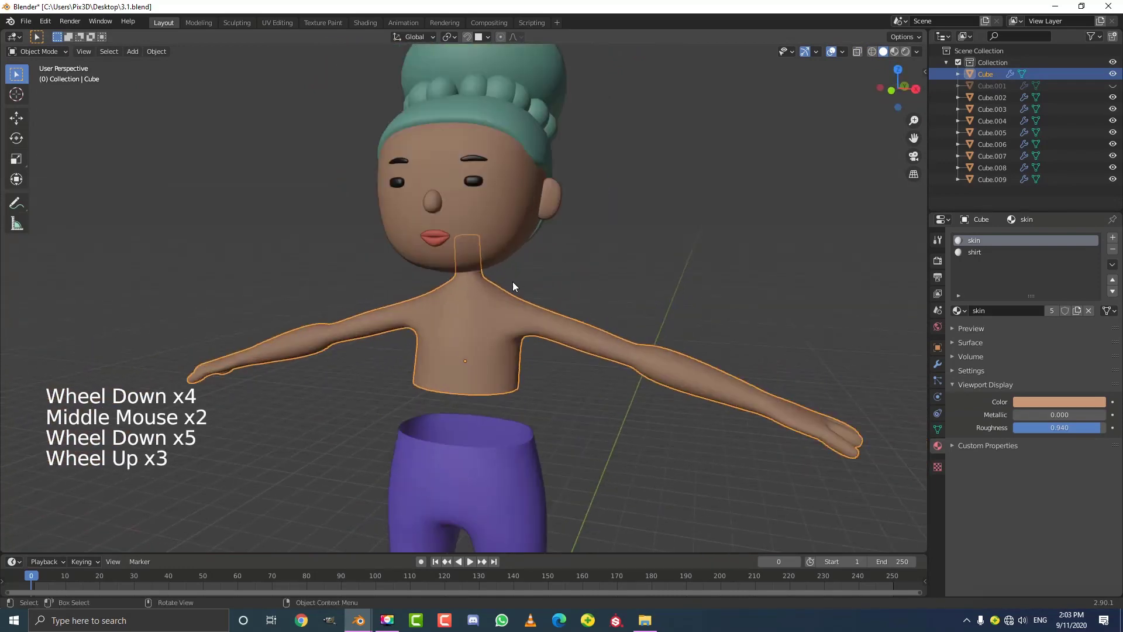
pyautogui.hotkey('alt', 'h')
pyautogui.hotkey('alt', 'a')
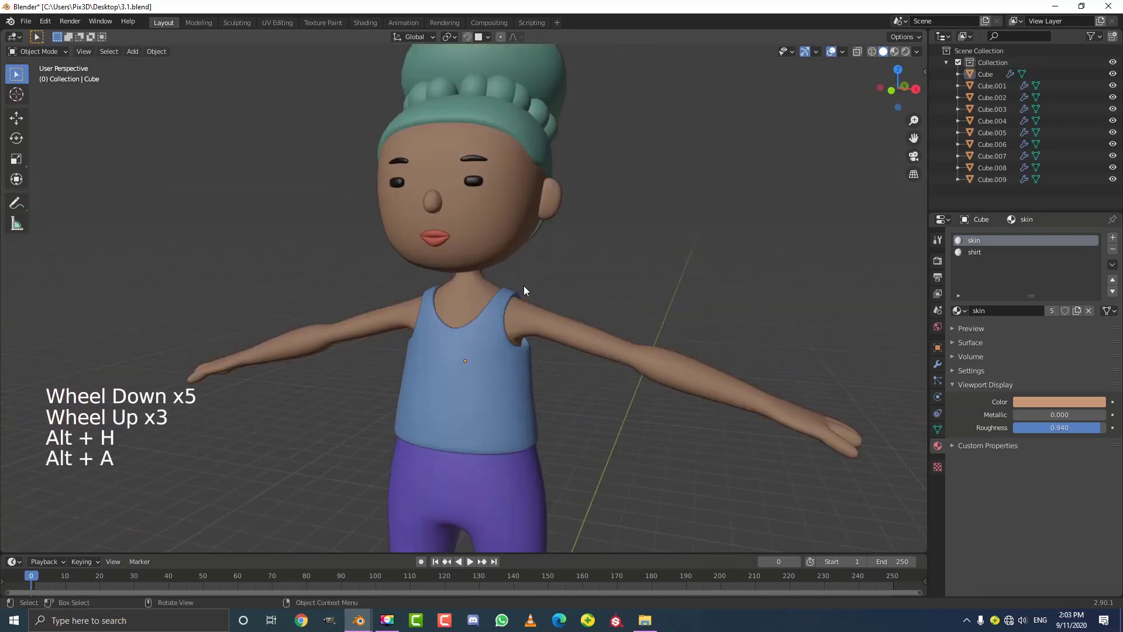
pyautogui.scroll(-4, 560, 330)
pyautogui.moveTo(560, 330); pyautogui.dragTo(532, 331, button='middle')
pyautogui.scroll(3, 483, 230)
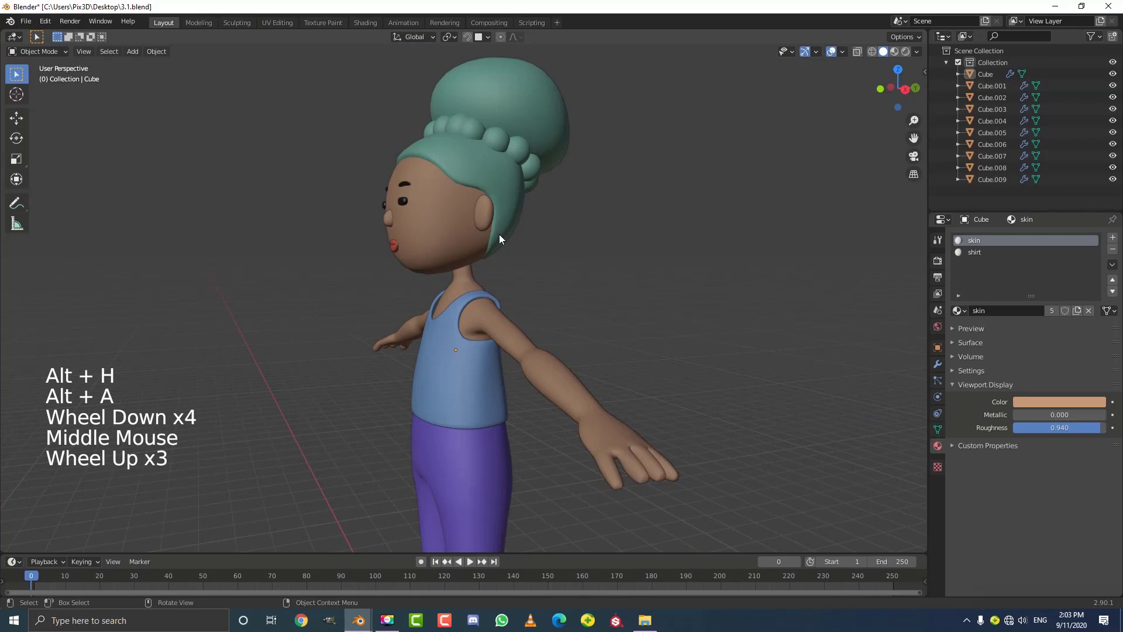
# In right wireframe view, circle-select all head, face and hair objects and raise them about 0.16 m along Z
pyautogui.press('KP_3')
pyautogui.keyDown('shift'); pyautogui.moveTo(485, 224); pyautogui.dragTo(471, 283, button='middle'); pyautogui.keyUp('shift')
pyautogui.scroll(1, 470, 283)
pyautogui.press('z')
pyautogui.click(391, 290)
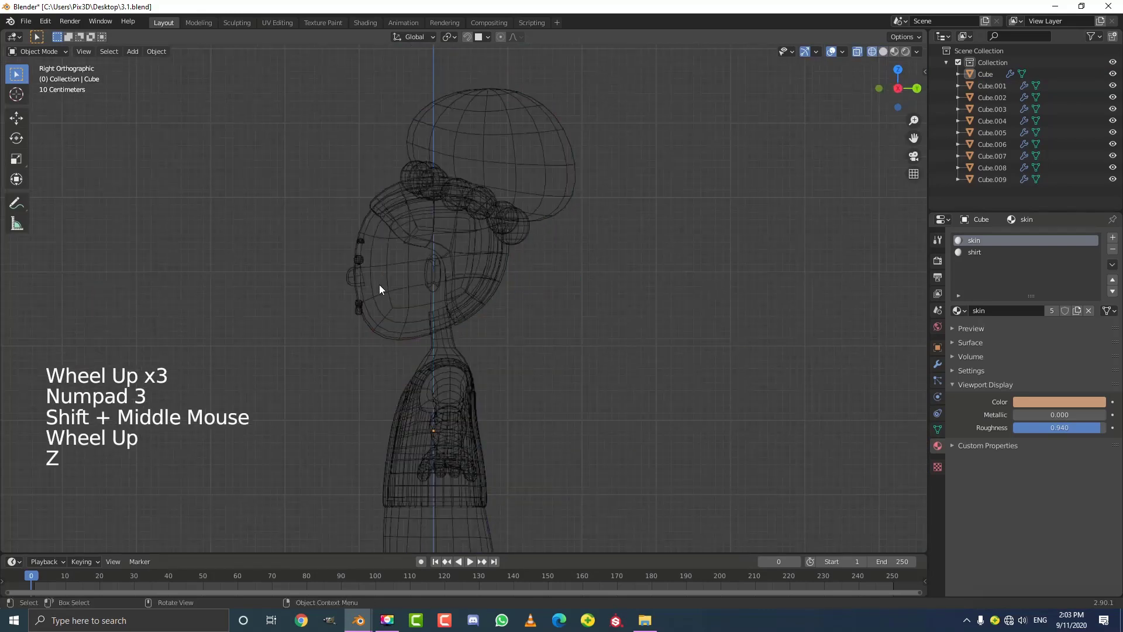
pyautogui.keyDown('shift'); pyautogui.moveTo(379, 284); pyautogui.dragTo(447, 279, button='middle'); pyautogui.keyUp('shift')
pyautogui.scroll(1, 446, 279)
pyautogui.press('c')
pyautogui.moveTo(489, 130); pyautogui.dragTo(299, 278)
pyautogui.rightClick(299, 278)
pyautogui.scroll(1, 467, 332)
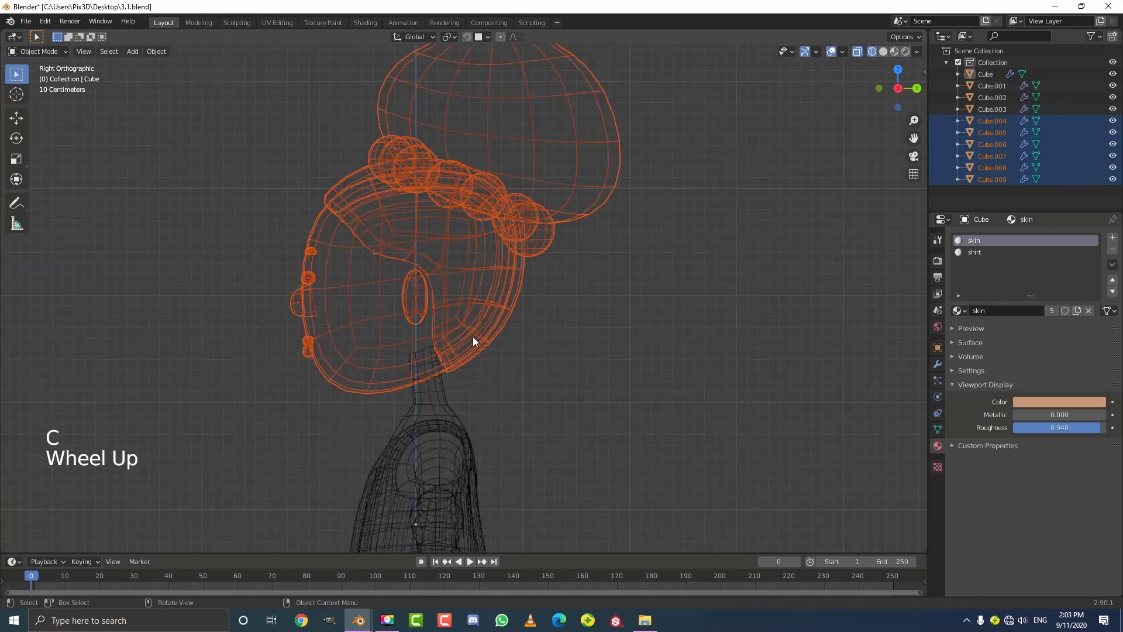
pyautogui.press('g')
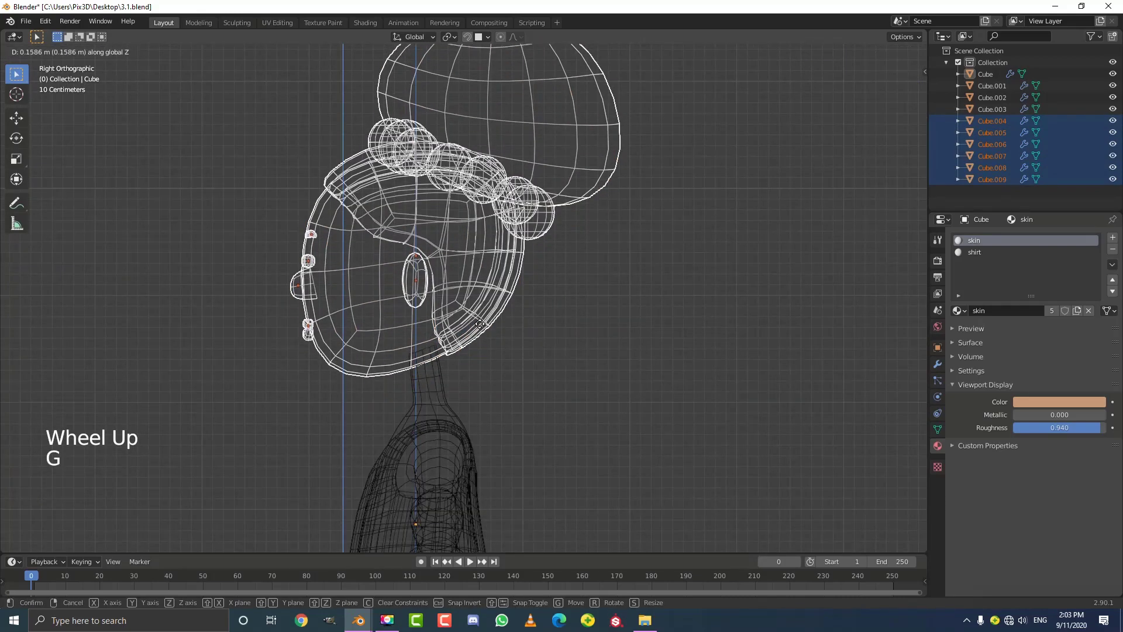
pyautogui.press('z')
pyautogui.scroll(-5, 559, 331)
pyautogui.hotkey('alt', 'a')
# Show the whole character from the front in solid shading with nothing selected
pyautogui.moveTo(440, 340)
pyautogui.mouseDown(button='middle')
pyautogui.moveTo(567, 335)
pyautogui.moveTo(477, 317)
pyautogui.mouseUp(button='middle')
pyautogui.press('KP_1')
pyautogui.scroll(-3, 555, 348)
pyautogui.scroll(4, 477, 317)
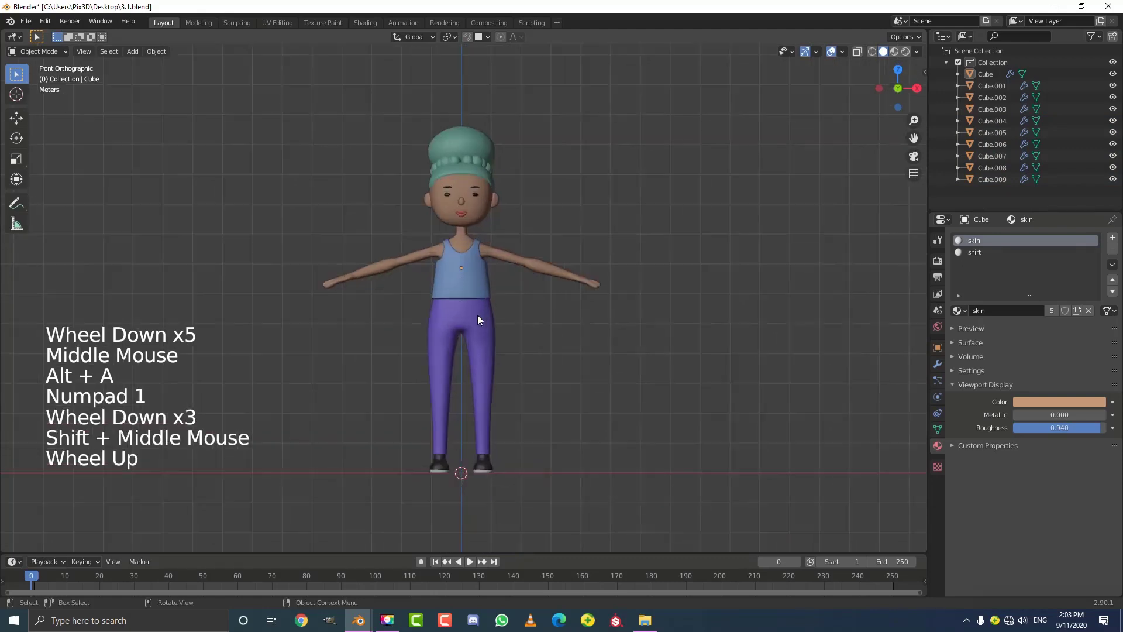
# Open the tank top for editing and remove its first Subdivision modifier, the one ahead of Solidify
pyautogui.click(488, 251)
pyautogui.click(938, 364)
pyautogui.scroll(3, 602, 318)
pyautogui.press('Tab')
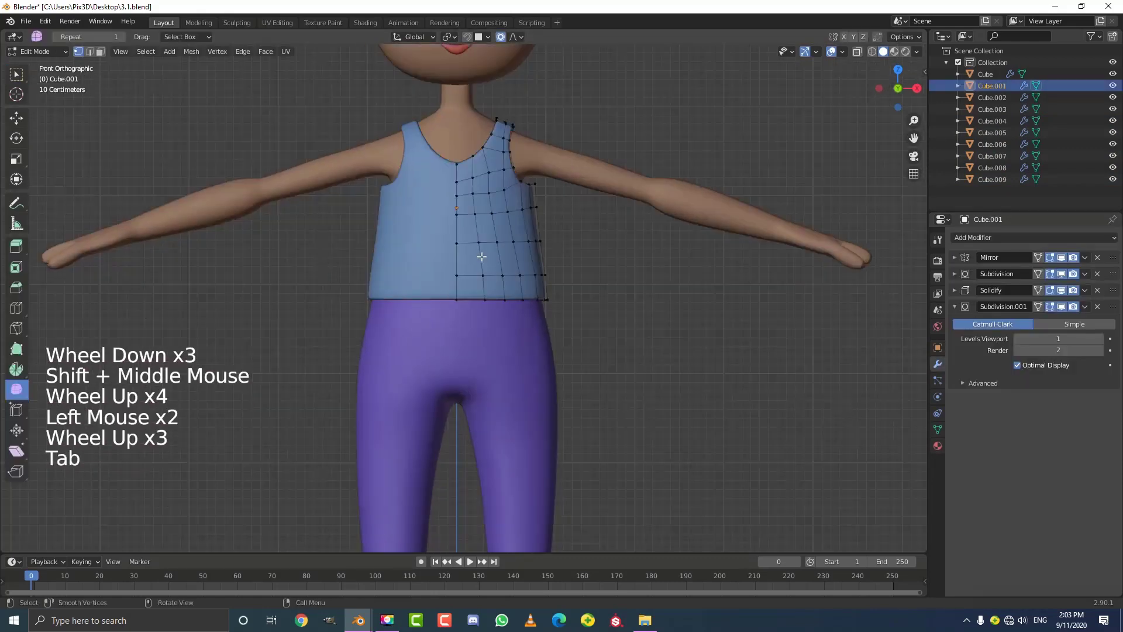
pyautogui.keyDown('shift'); pyautogui.moveTo(546, 243); pyautogui.dragTo(541, 299, button='middle'); pyautogui.keyUp('shift')
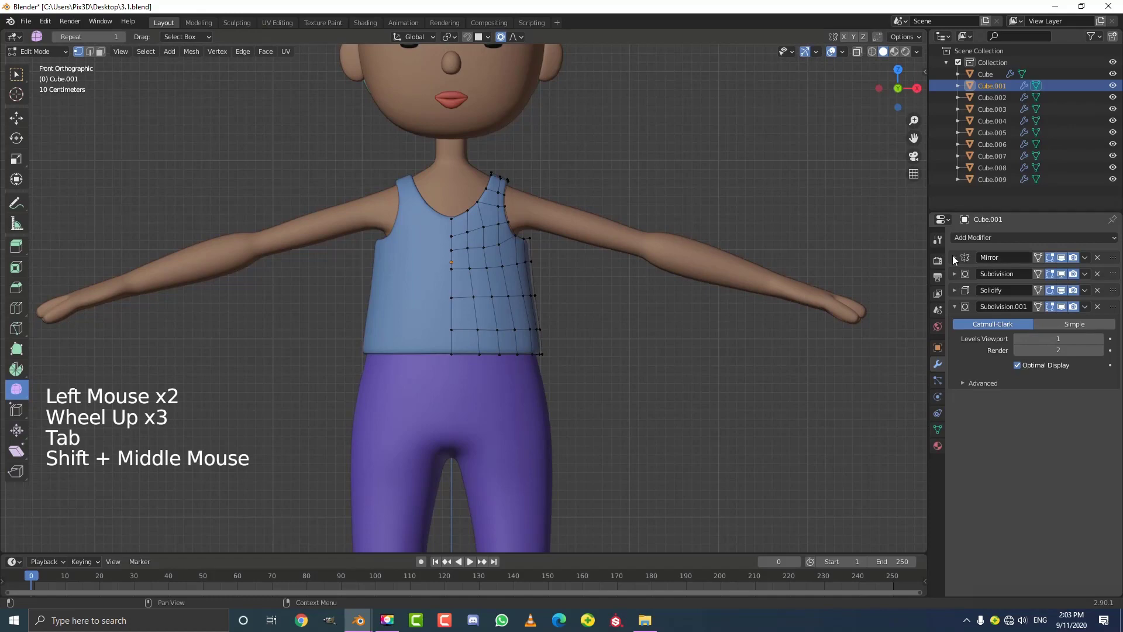
pyautogui.click(955, 273)
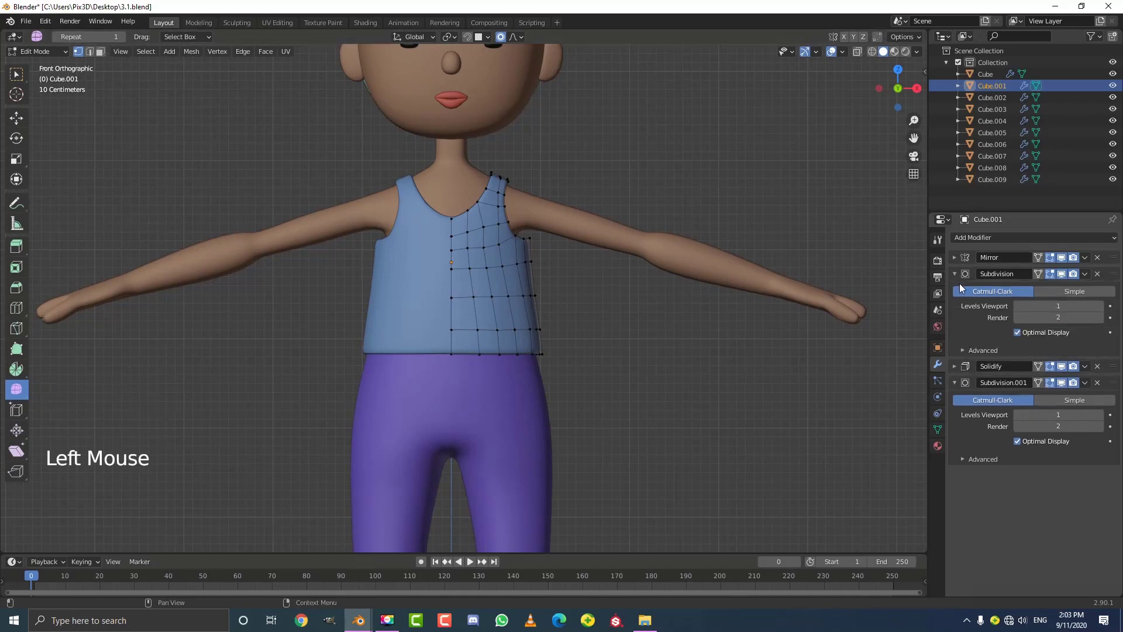
pyautogui.press('Tab')
pyautogui.scroll(2, 528, 269)
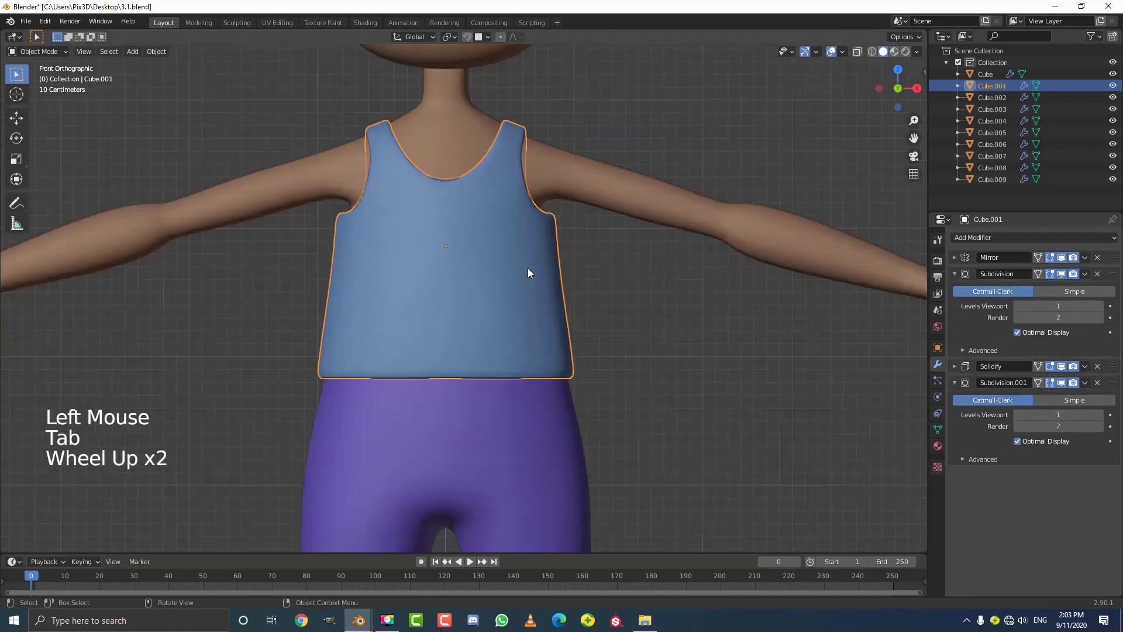
pyautogui.scroll(1, 528, 273)
pyautogui.press('z')
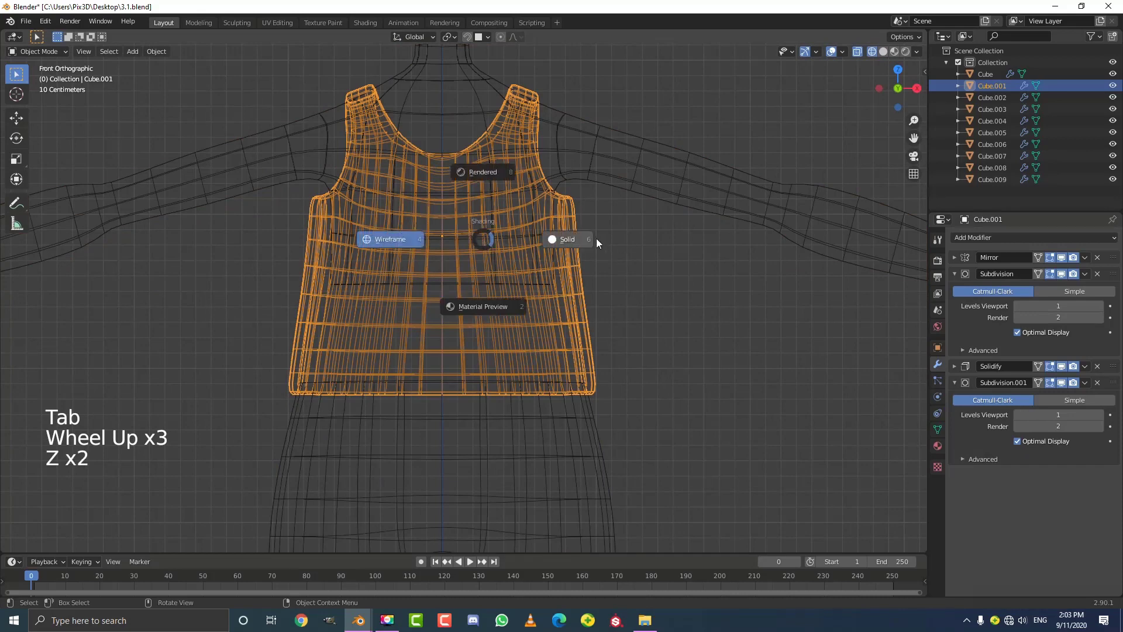
pyautogui.press('Tab')
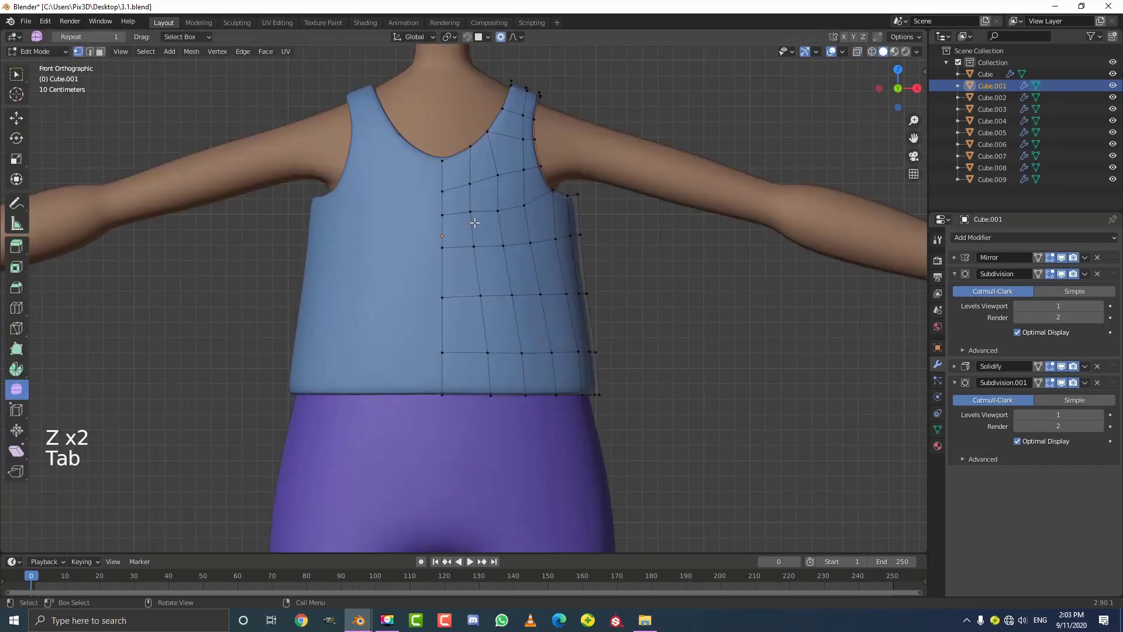
pyautogui.scroll(1, 860, 293)
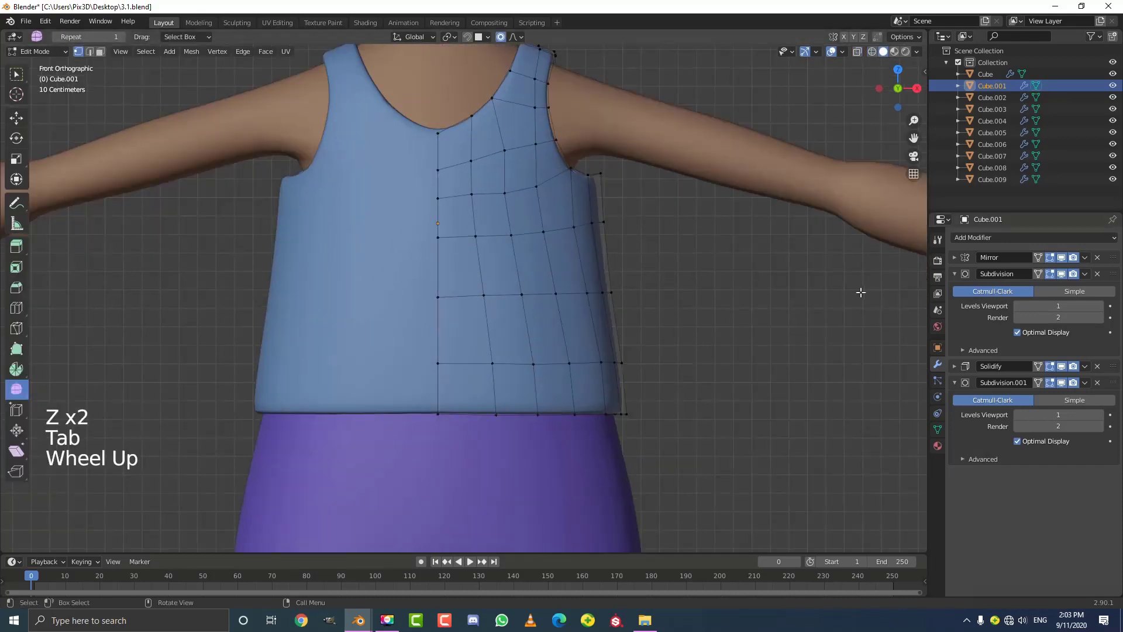
pyautogui.click(1098, 274)
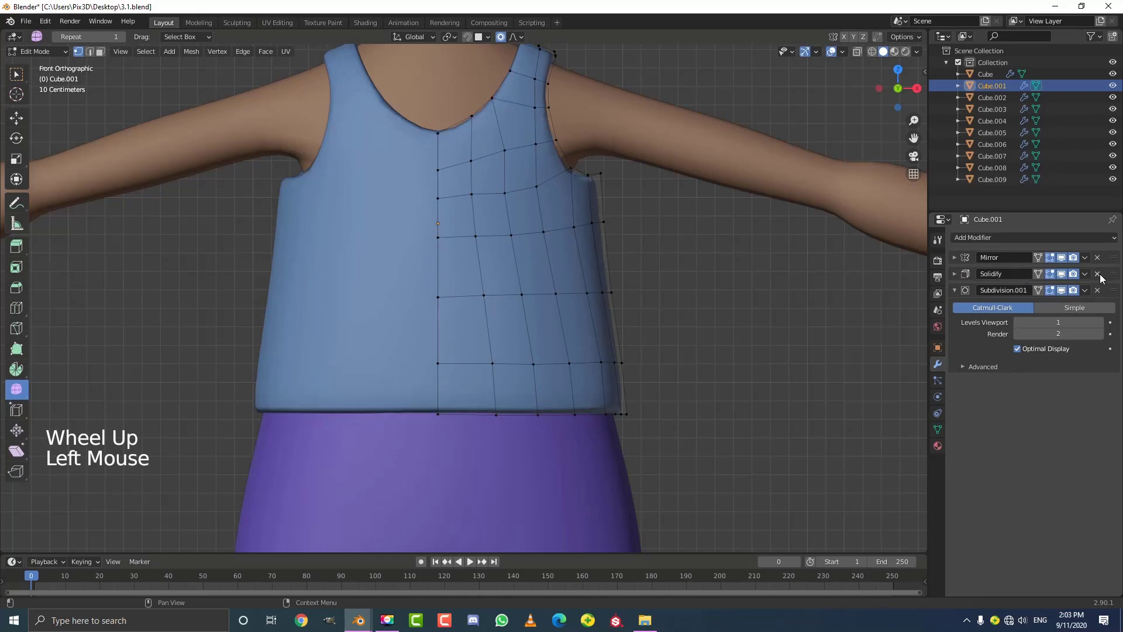
# Leave mesh editing and apply the tank top's Solidify modifier
pyautogui.click(954, 273)
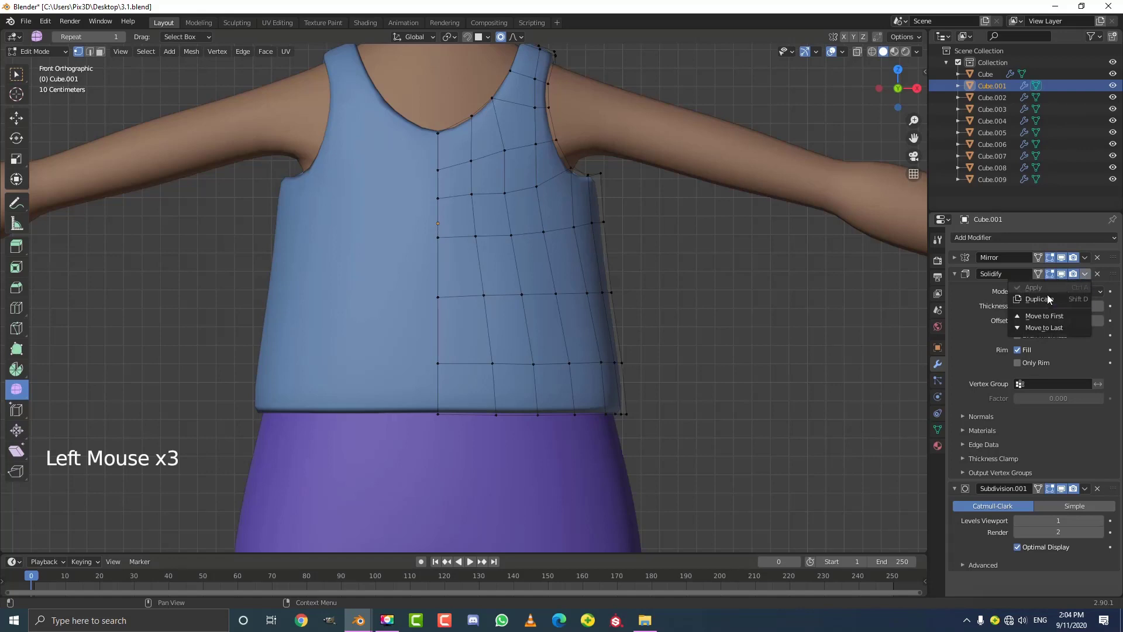
pyautogui.press('Tab')
pyautogui.scroll(1, 571, 205)
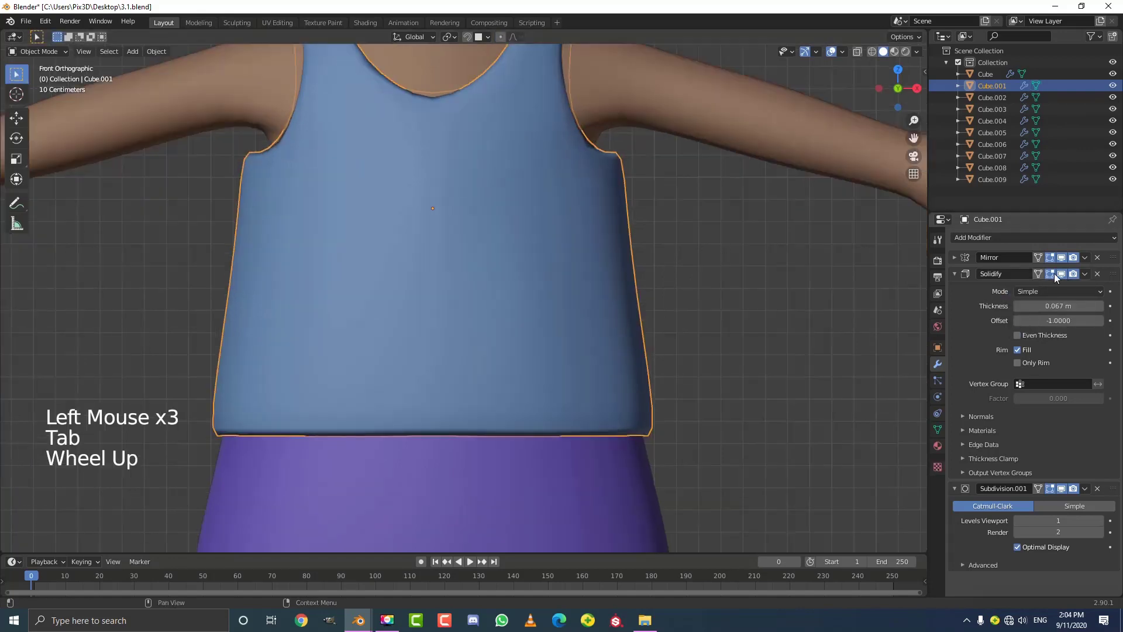
pyautogui.click(1085, 273)
pyautogui.click(1050, 286)
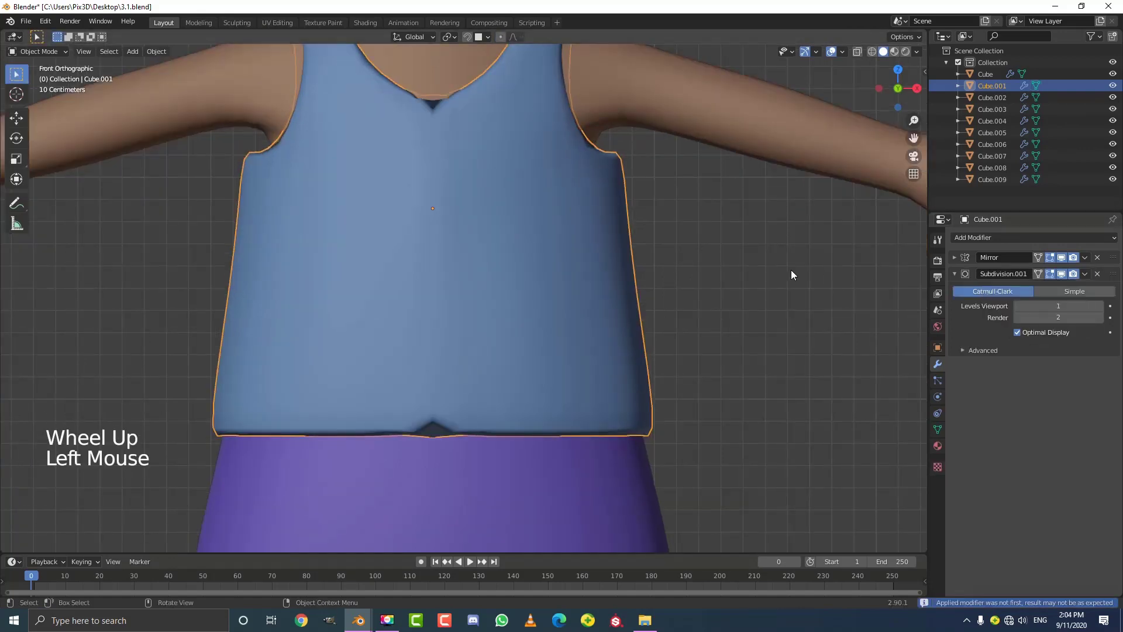
# In the tank top's mesh, box-select the vertices along the centre line in wireframe and delete the faces closing the mirror seam
pyautogui.scroll(-4, 635, 253)
pyautogui.scroll(2, 467, 224)
pyautogui.press('Tab')
pyautogui.press('z')
pyautogui.click(389, 224)
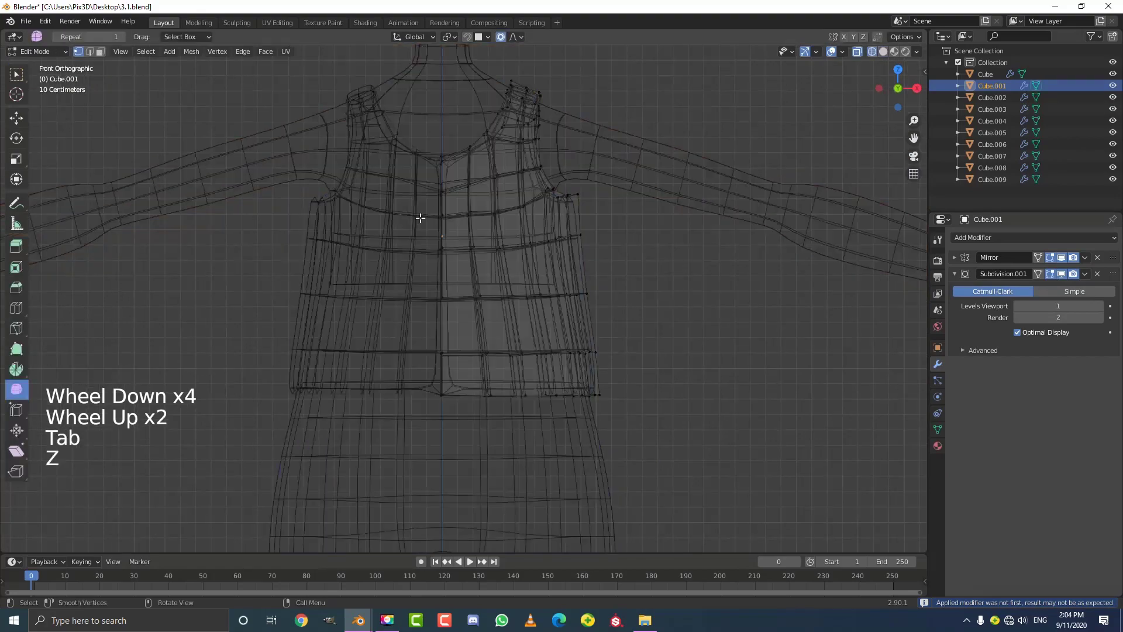
pyautogui.hotkey('alt', 'a')
pyautogui.press('b')
pyautogui.moveTo(413, 421); pyautogui.dragTo(454, 119)
pyautogui.moveTo(454, 119)
pyautogui.mouseDown(button='middle')
pyautogui.moveTo(494, 163)
pyautogui.moveTo(484, 196)
pyautogui.moveTo(473, 195)
pyautogui.mouseUp(button='middle')
pyautogui.press('x')
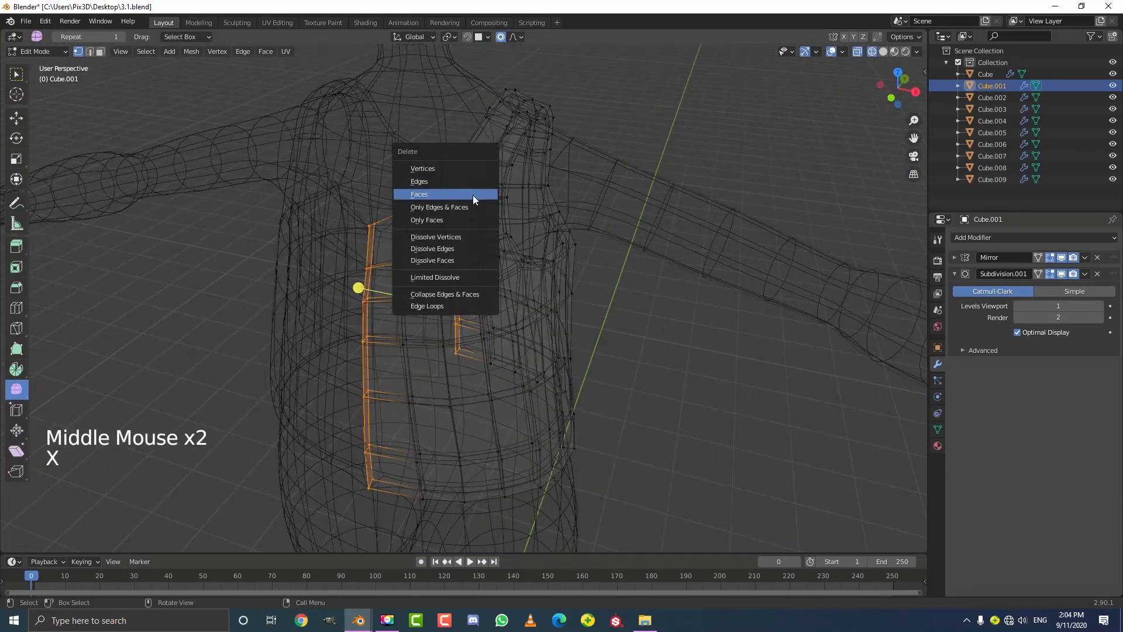
pyautogui.click(440, 196)
pyautogui.press('z')
pyautogui.click(465, 298)
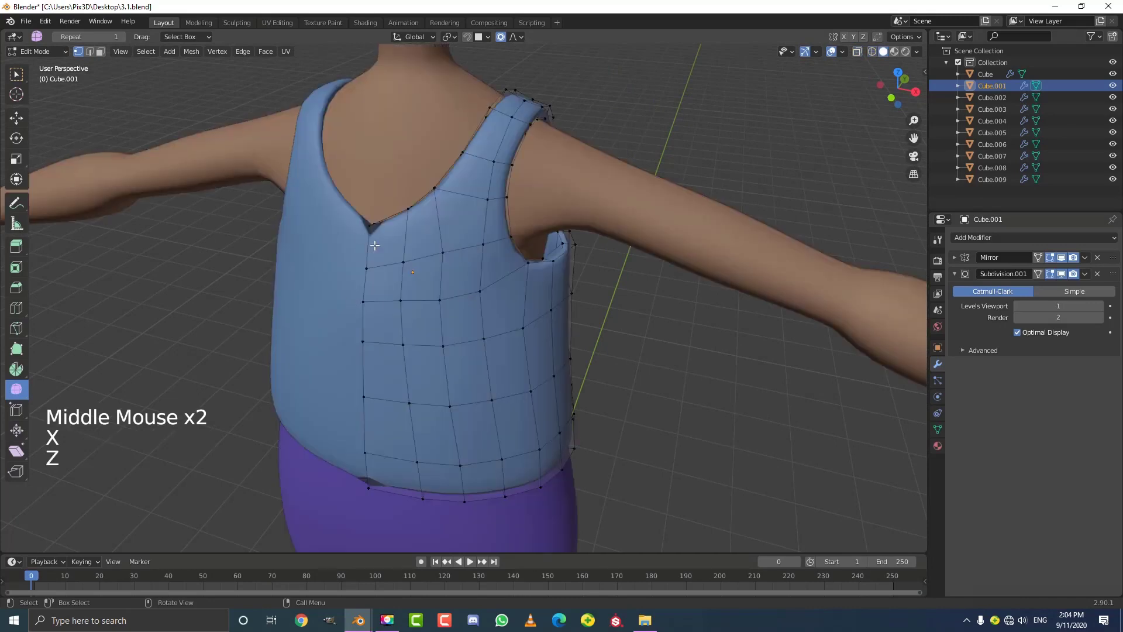
# Box-select the tank top's centre-line vertices in wireframe and move them about 0.041 m along X against the clipped mirror plane
pyautogui.moveTo(374, 245); pyautogui.dragTo(405, 237, button='middle')
pyautogui.press('KP_1')
pyautogui.press('z')
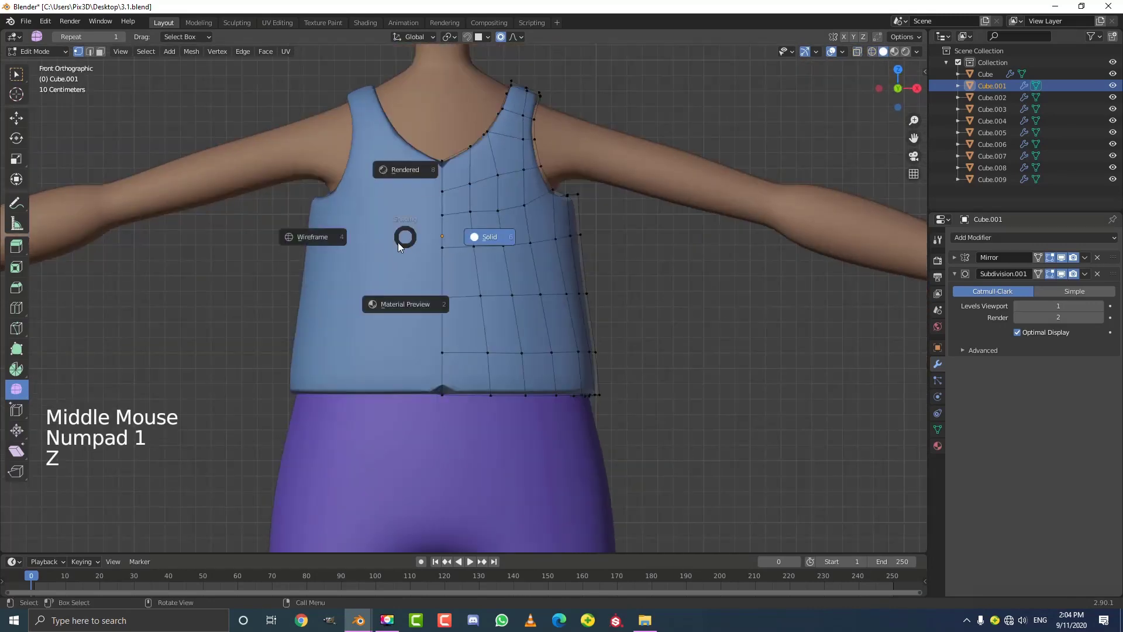
pyautogui.click(351, 239)
pyautogui.press('b')
pyautogui.moveTo(373, 427)
pyautogui.mouseDown()
pyautogui.moveTo(431, 105)
pyautogui.moveTo(449, 87)
pyautogui.mouseUp()
pyautogui.moveTo(527, 213); pyautogui.dragTo(524, 234, button='middle')
pyautogui.click(954, 257)
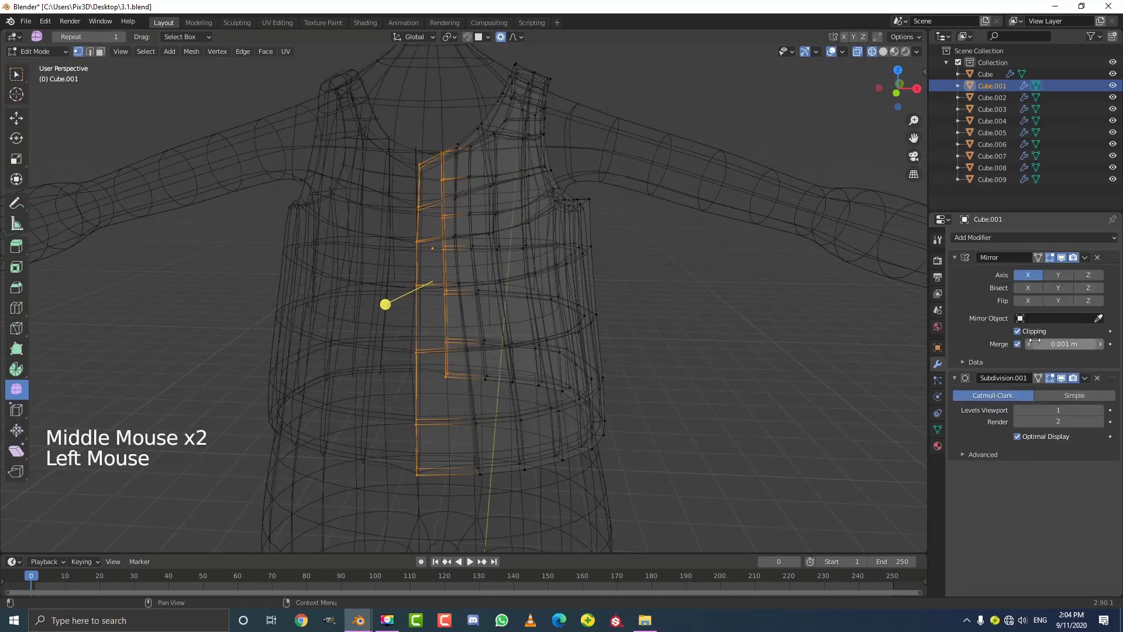
pyautogui.press('g')
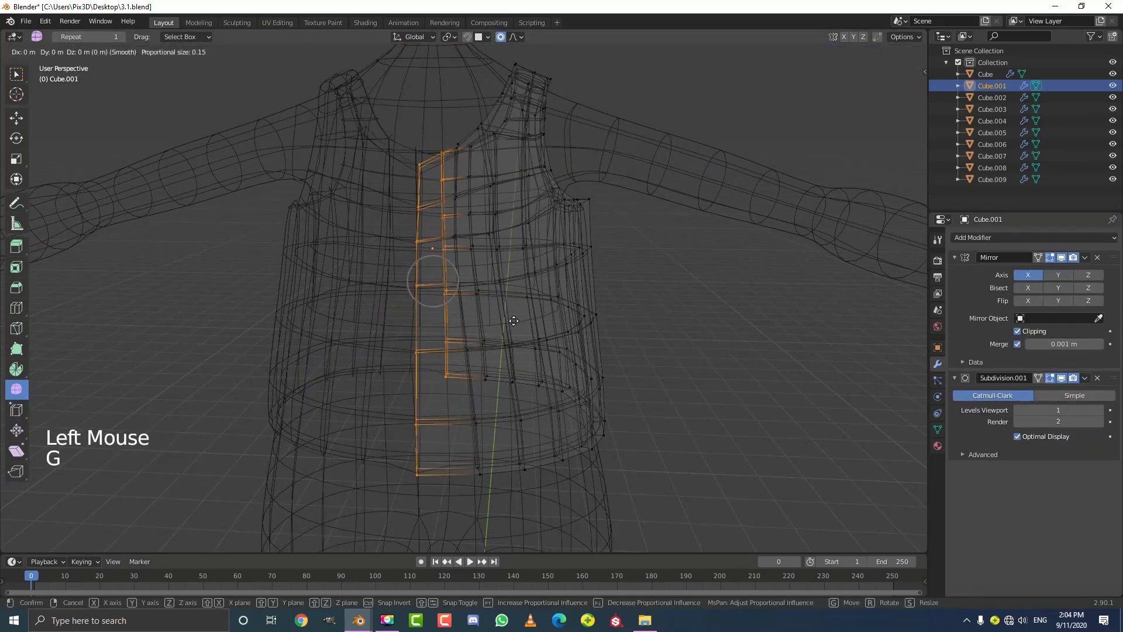
pyautogui.press('x')
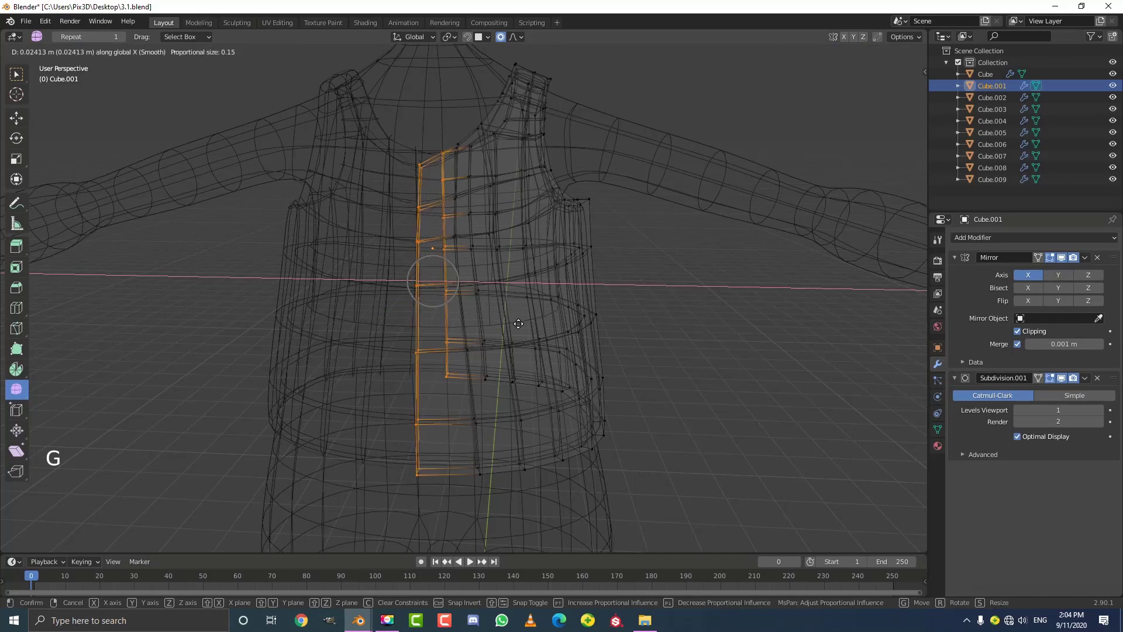
pyautogui.click(521, 325)
pyautogui.press('z')
pyautogui.click(576, 333)
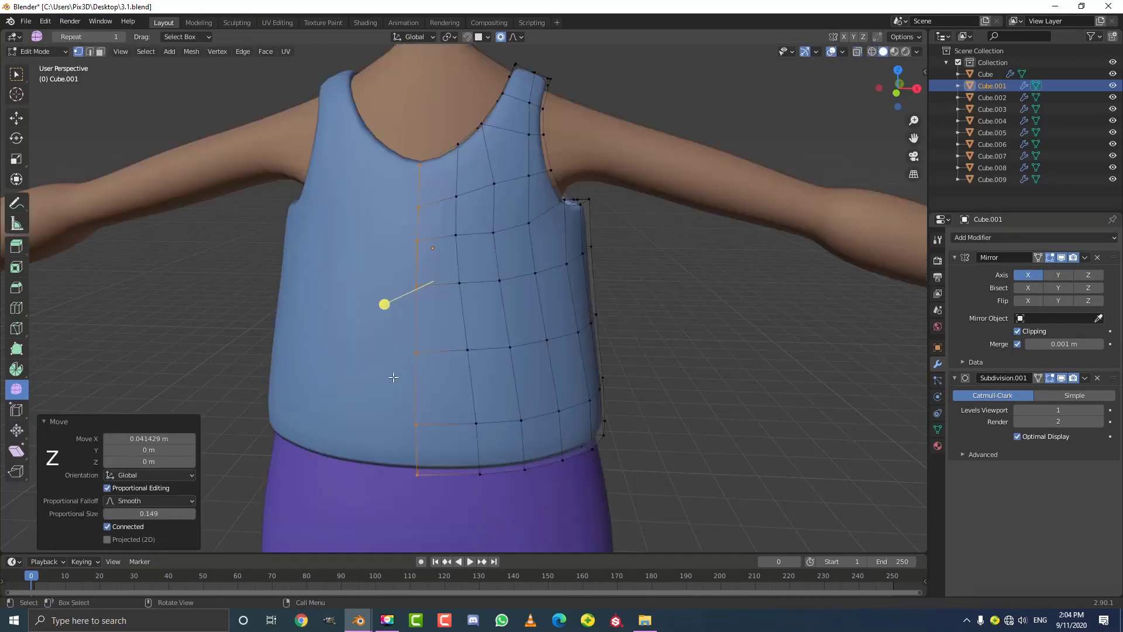
# Examine the tank top's centre seam and inner shell from several angles in wireframe
pyautogui.scroll(-3, 393, 377)
pyautogui.moveTo(393, 377)
pyautogui.mouseDown(button='middle')
pyautogui.moveTo(652, 303)
pyautogui.moveTo(526, 293)
pyautogui.moveTo(514, 270)
pyautogui.moveTo(351, 266)
pyautogui.moveTo(339, 195)
pyautogui.moveTo(413, 213)
pyautogui.moveTo(399, 344)
pyautogui.mouseUp(button='middle')
pyautogui.scroll(1, 412, 214)
pyautogui.press('z')
pyautogui.click(315, 340)
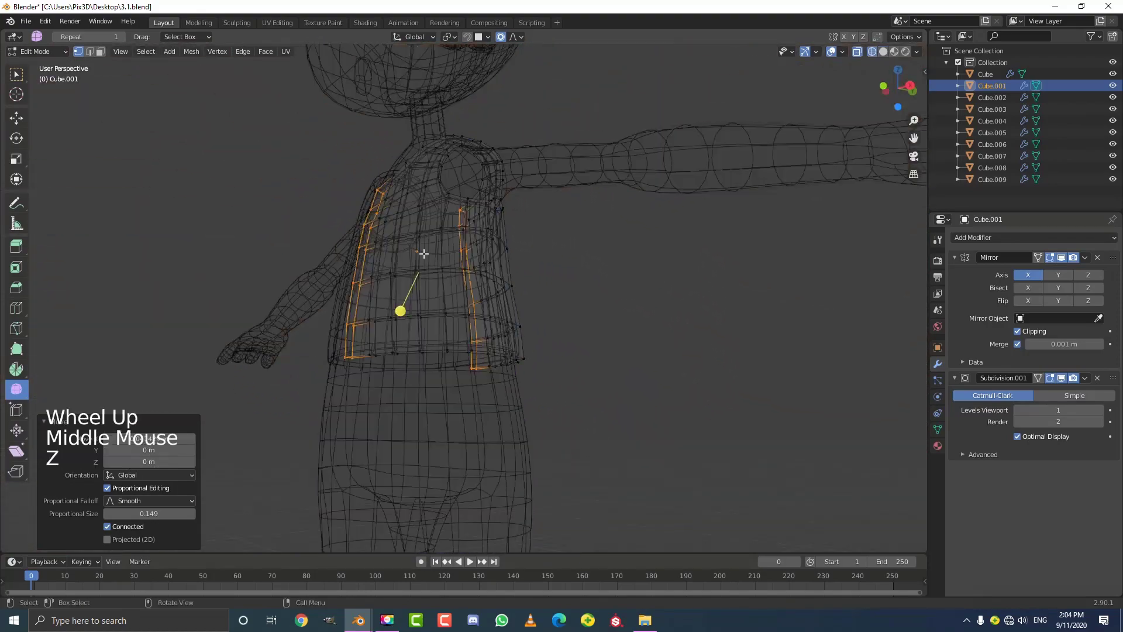
pyautogui.scroll(1, 423, 253)
pyautogui.moveTo(423, 253); pyautogui.dragTo(608, 337, button='middle')
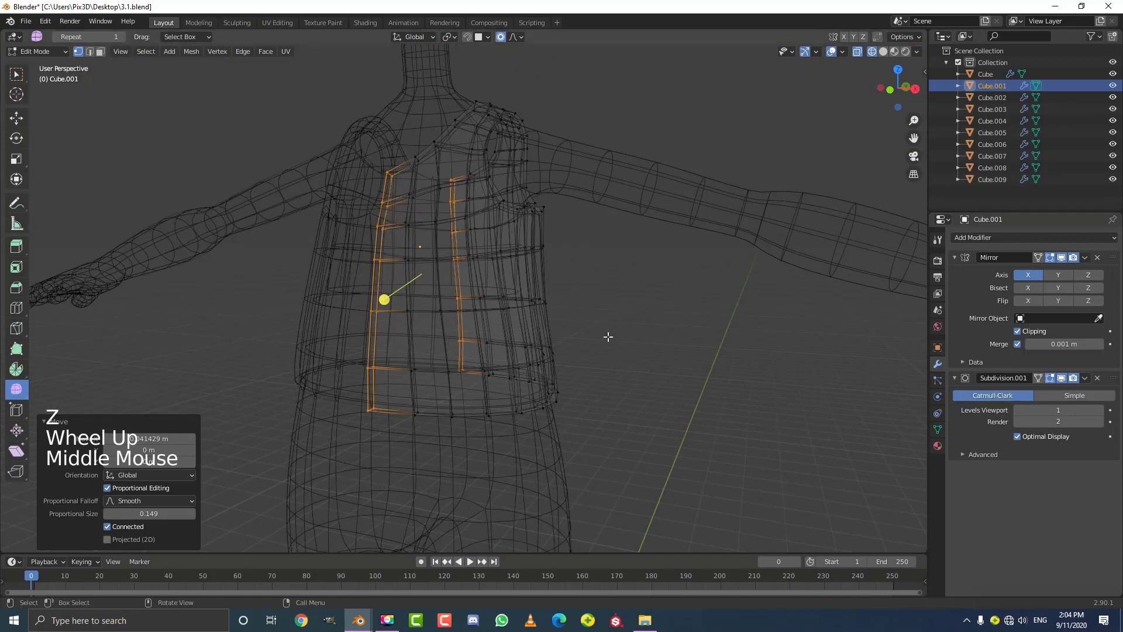
# Return to object mode in solid shading and join the tank top into the body object
pyautogui.press('Tab')
pyautogui.scroll(-1, 585, 316)
pyautogui.press('z')
pyautogui.click(547, 275)
pyautogui.scroll(-2, 550, 251)
pyautogui.moveTo(550, 251); pyautogui.dragTo(528, 230, button='middle')
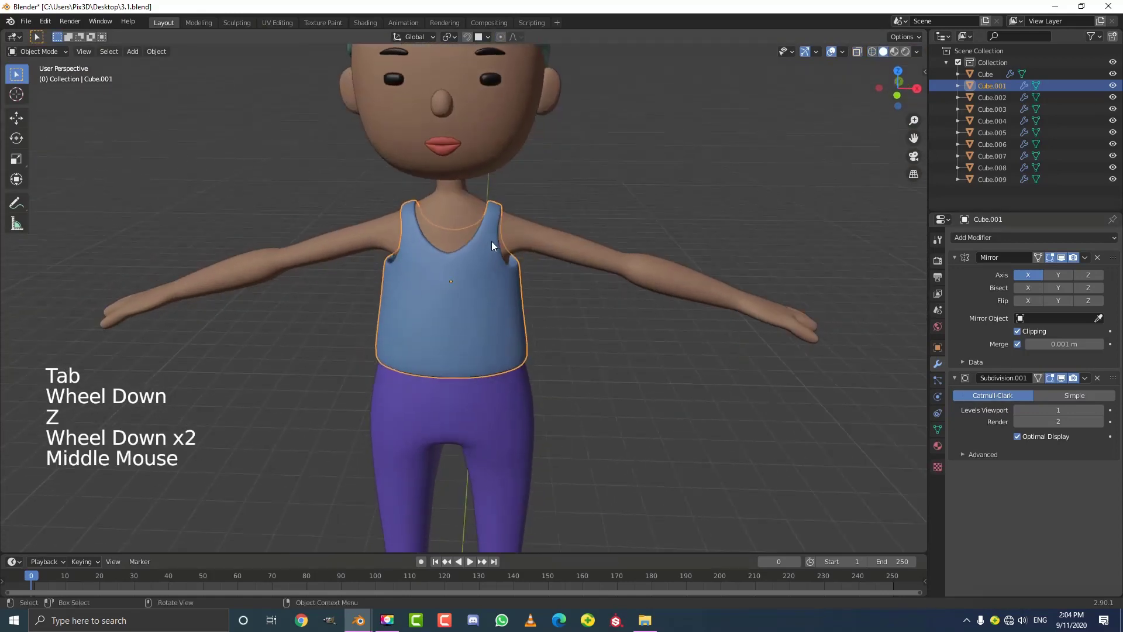
pyautogui.scroll(1, 548, 228)
pyautogui.press('shift')
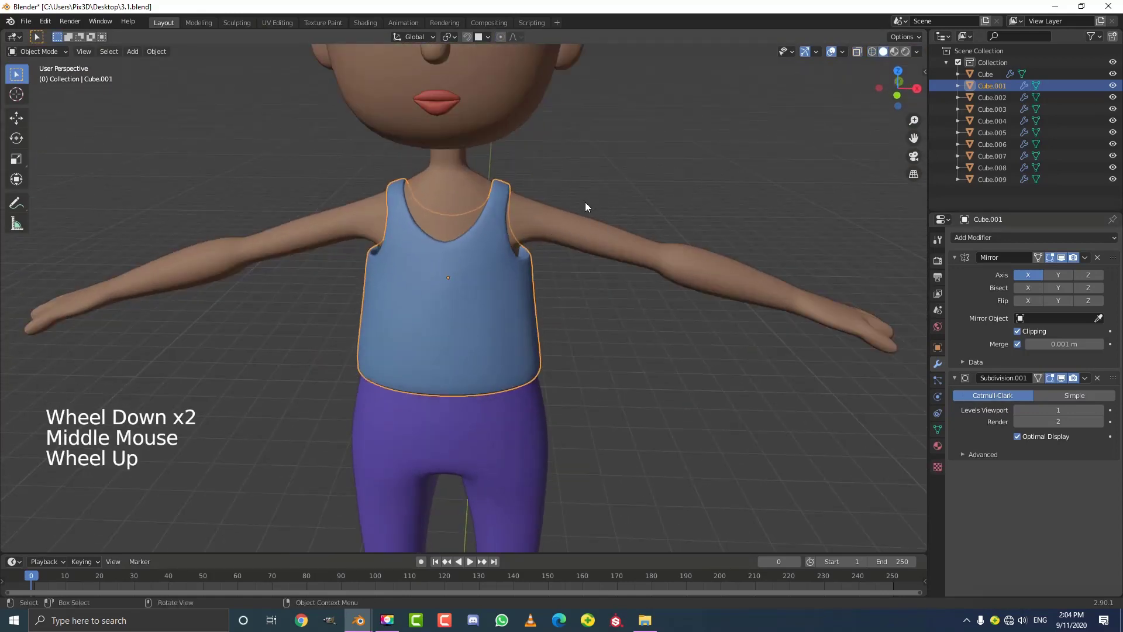
pyautogui.keyDown('shift'); pyautogui.click(587, 228); pyautogui.keyUp('shift')
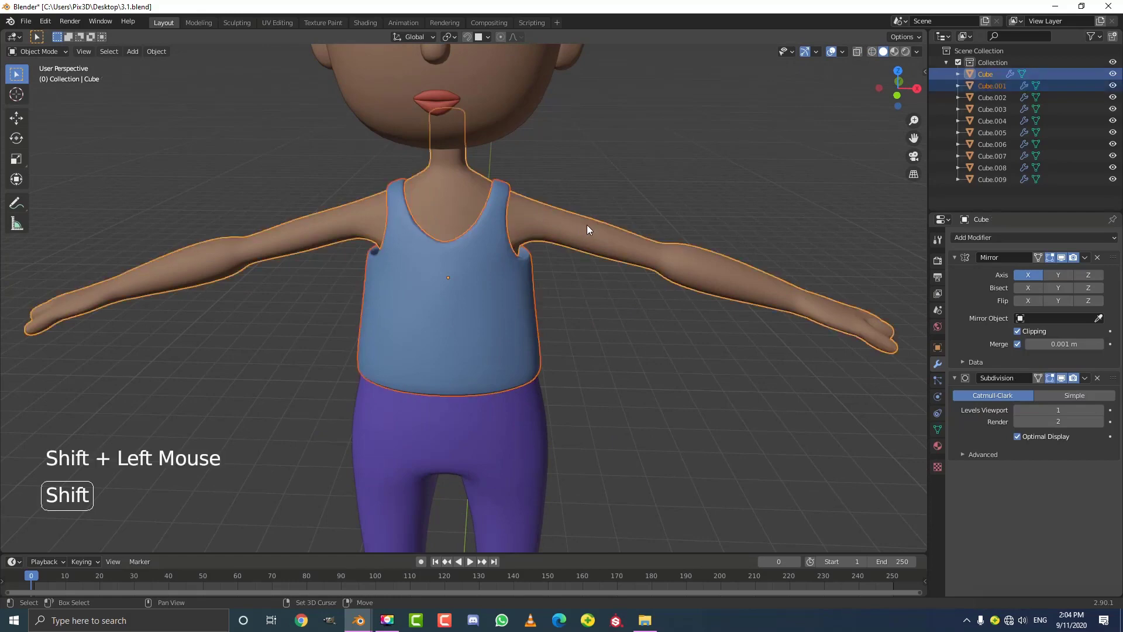
pyautogui.hotkey('ctrl', 'j')
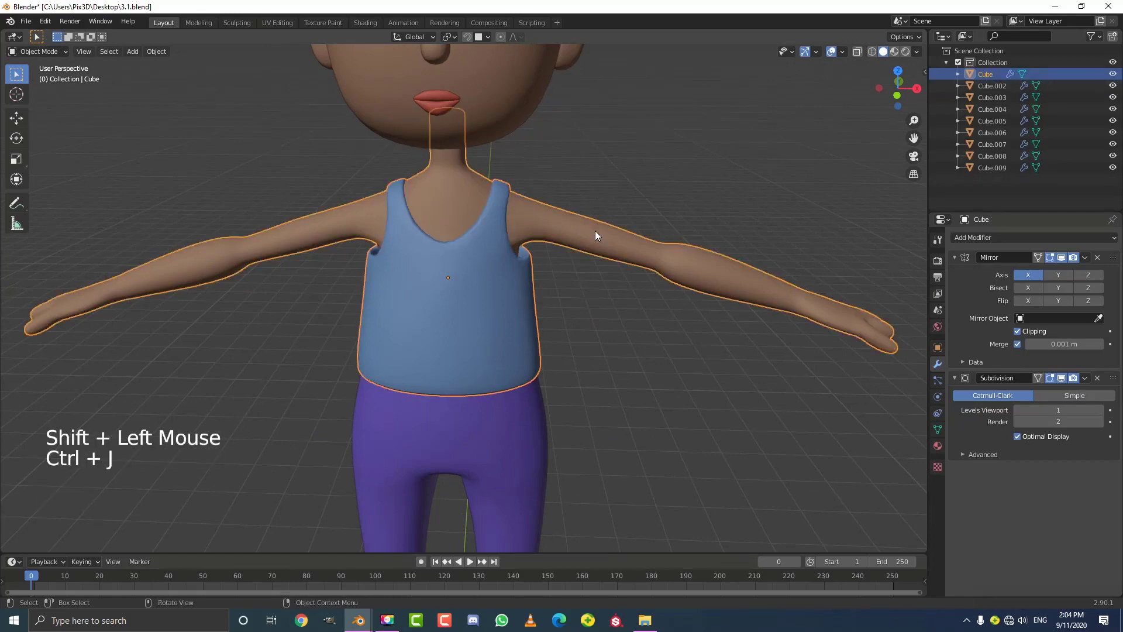
# Examine the joined body and tank top in mesh editing and object mode, leaving everything deselected
pyautogui.press('Tab')
pyautogui.scroll(3, 506, 230)
pyautogui.hotkey('alt', 'a')
pyautogui.scroll(-4, 505, 230)
pyautogui.moveTo(506, 230); pyautogui.dragTo(545, 257, button='middle')
pyautogui.press('Tab')
pyautogui.scroll(-4, 449, 286)
pyautogui.moveTo(450, 285); pyautogui.dragTo(451, 246, button='middle')
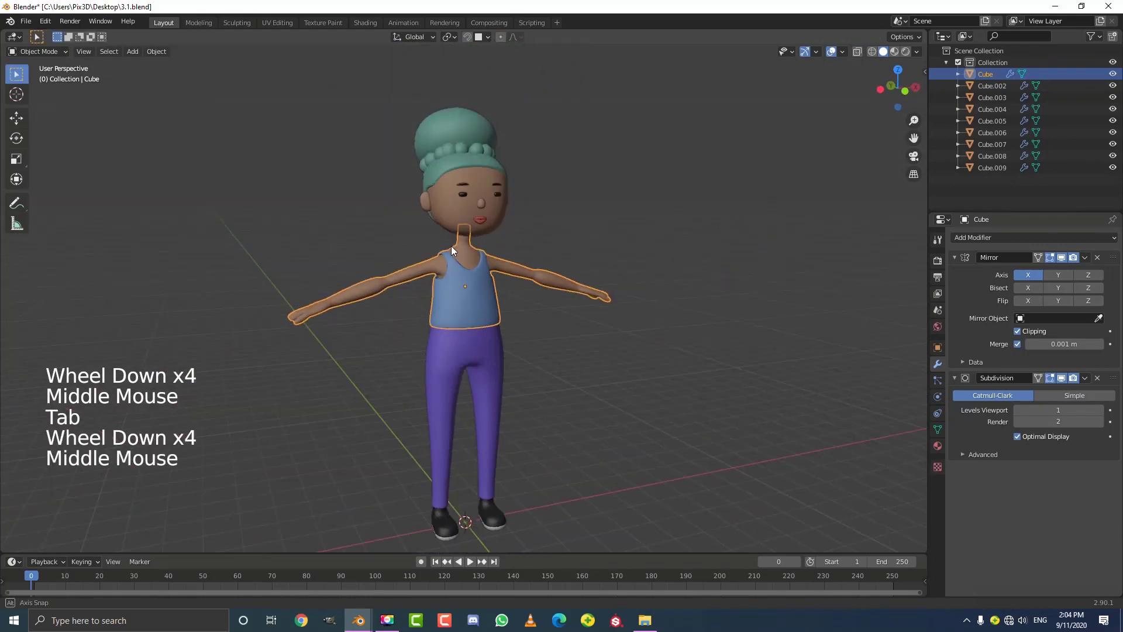
pyautogui.hotkey('alt', 'a')
pyautogui.moveTo(556, 303); pyautogui.dragTo(515, 328, button='middle')
pyautogui.moveTo(514, 328); pyautogui.dragTo(487, 280, button='middle')
# Join the purple pants into the body object, keeping the body as the active object
pyautogui.click(479, 356)
pyautogui.scroll(3, 487, 281)
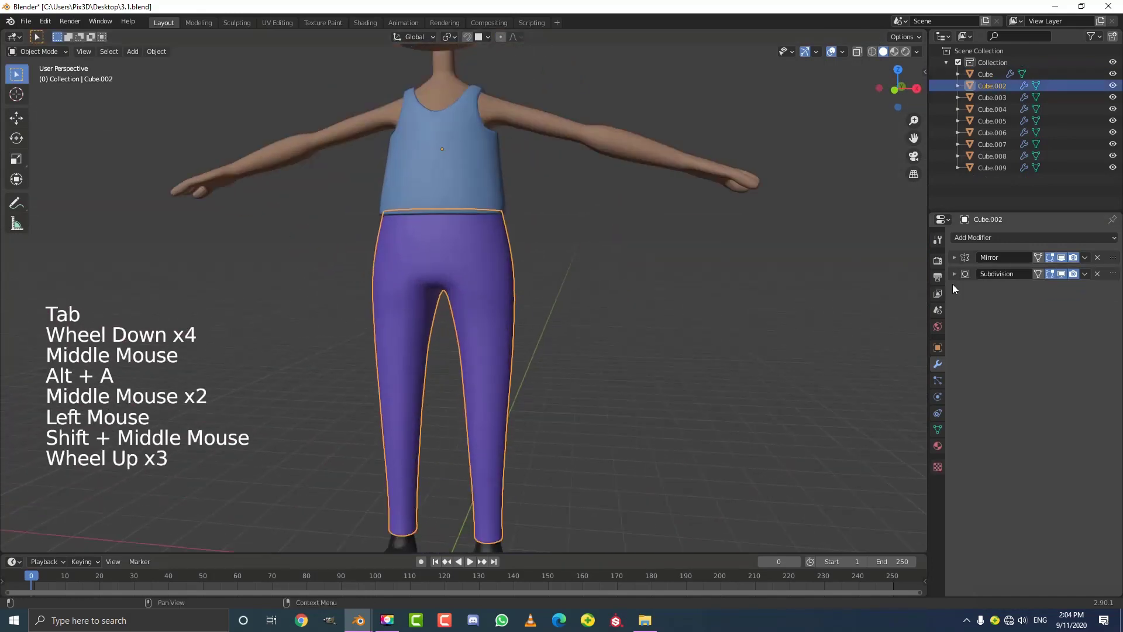
pyautogui.moveTo(542, 232); pyautogui.dragTo(468, 207, button='middle')
pyautogui.press('Tab')
pyautogui.press('Tab')
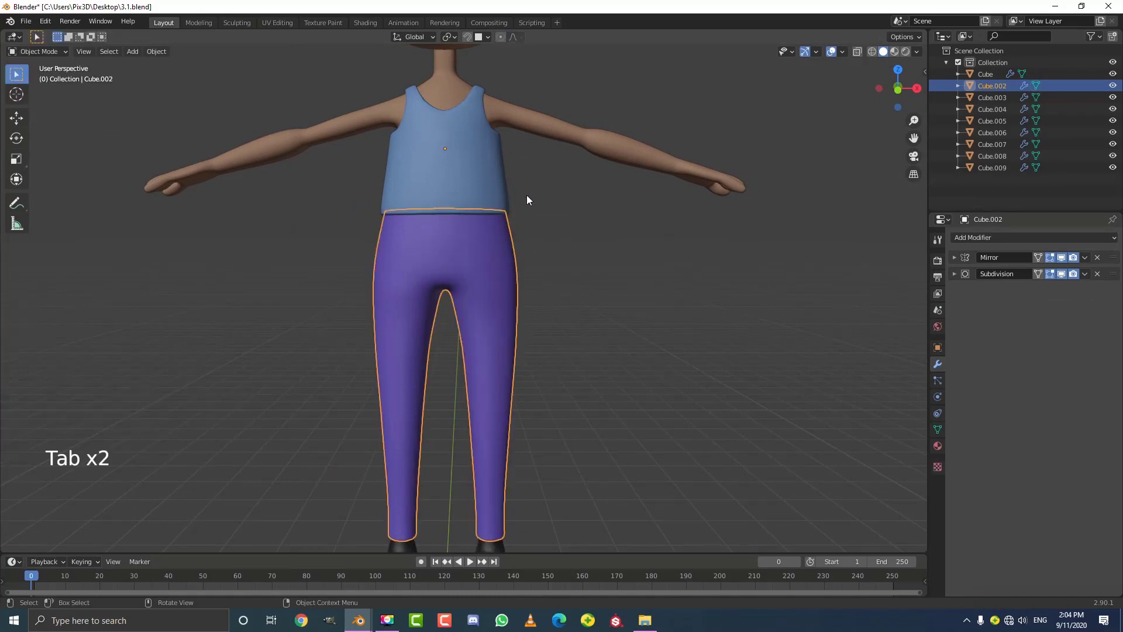
pyautogui.keyDown('shift'); pyautogui.click(513, 117); pyautogui.keyUp('shift')
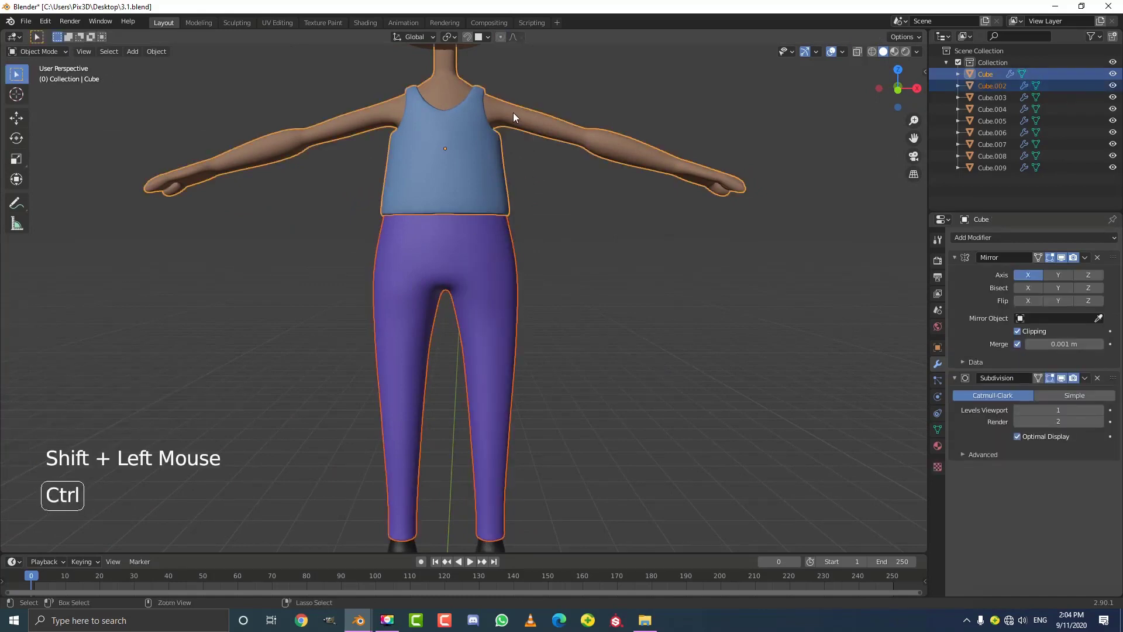
pyautogui.hotkey('ctrl', 'j')
pyautogui.scroll(-3, 506, 251)
pyautogui.click(487, 264)
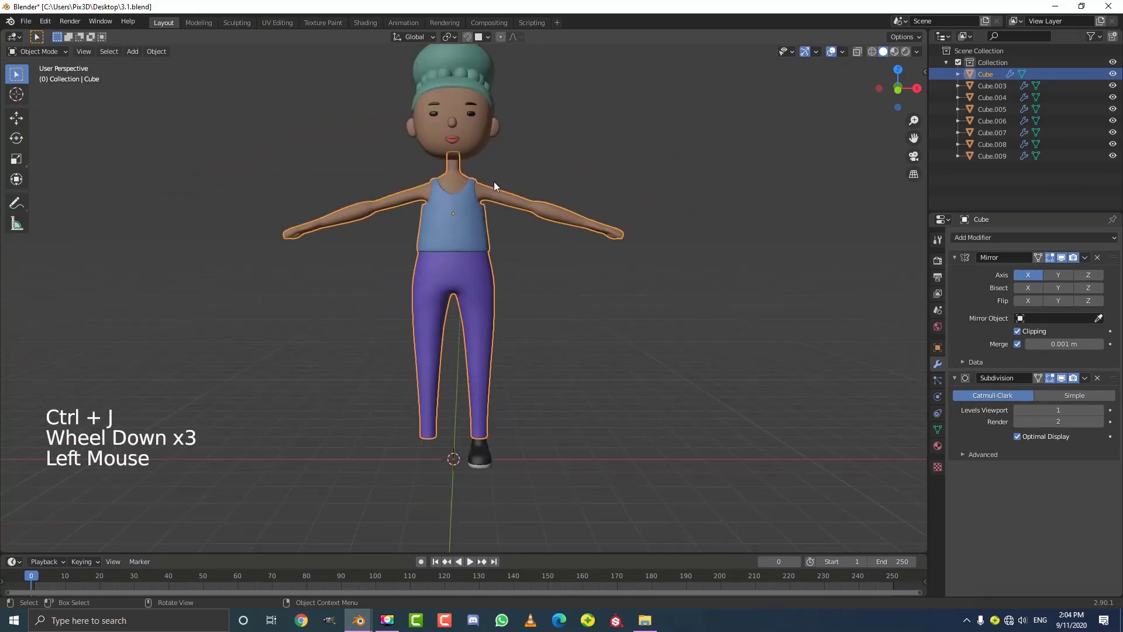
# Open the joined body for mesh editing in front view and switch to edge selection
pyautogui.press('KP_1')
pyautogui.press('Tab')
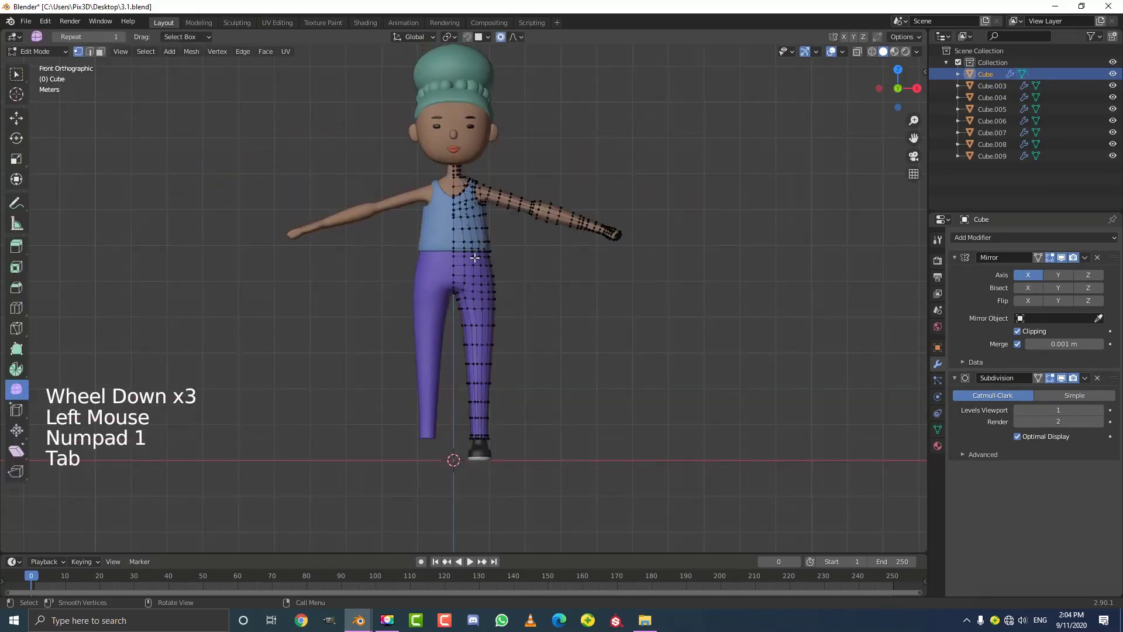
pyautogui.scroll(3, 490, 353)
pyautogui.keyDown('shift'); pyautogui.moveTo(491, 353); pyautogui.dragTo(481, 274, button='middle'); pyautogui.keyUp('shift')
pyautogui.scroll(2, 481, 273)
pyautogui.scroll(-3, 481, 274)
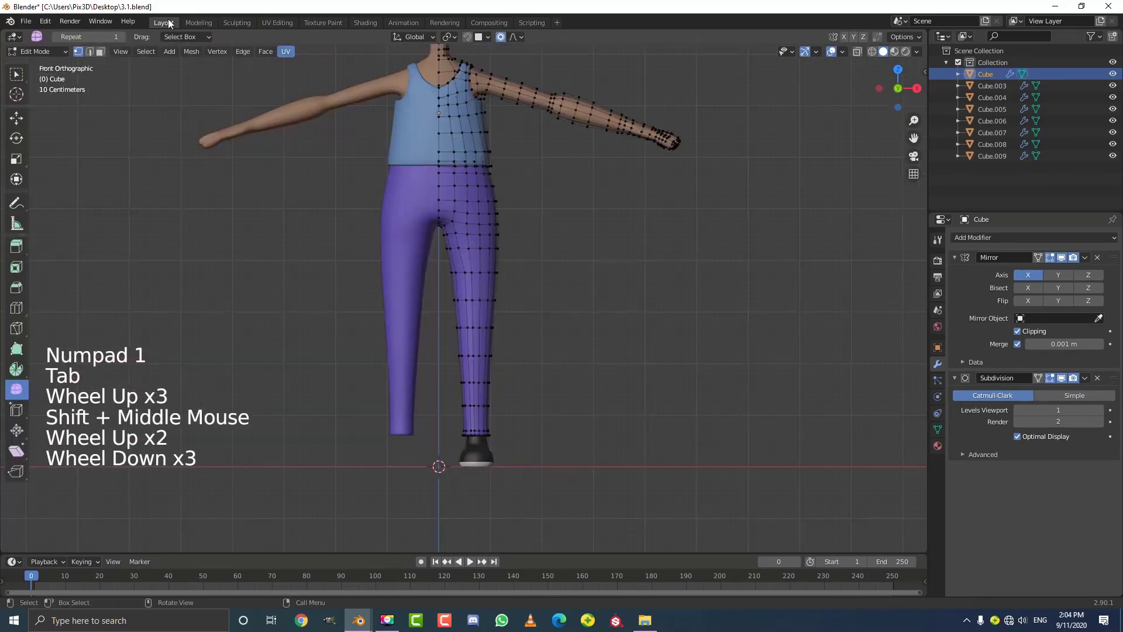
pyautogui.click(88, 51)
# Dissolve several redundant vertical edge loops running down the purple pants leg
pyautogui.moveTo(614, 265); pyautogui.dragTo(525, 376, button='middle')
pyautogui.scroll(4, 524, 376)
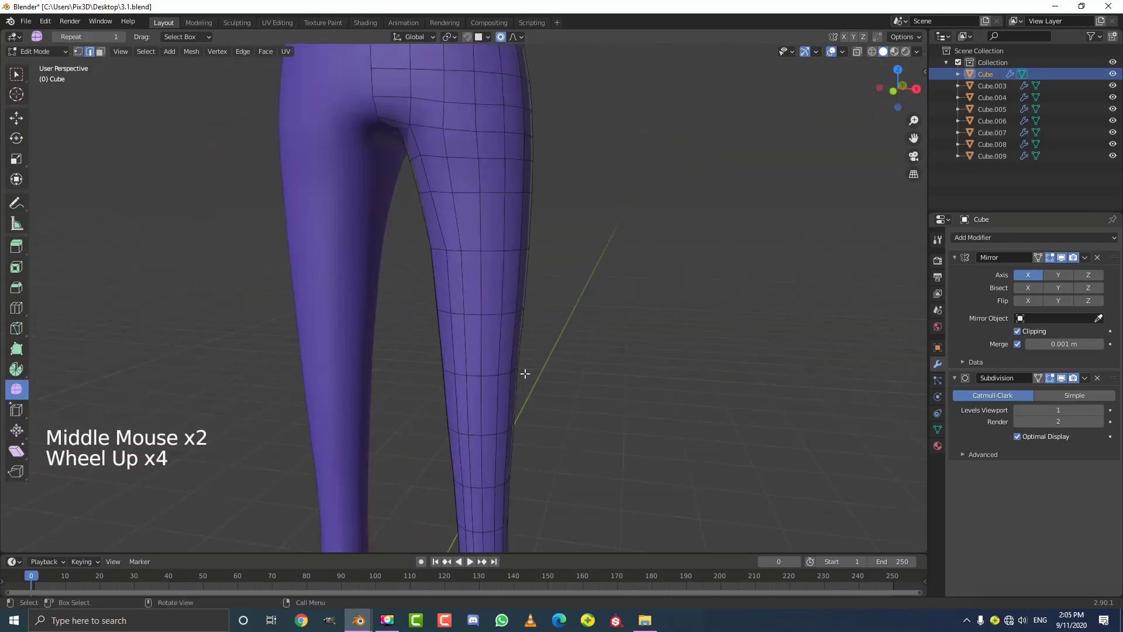
pyautogui.keyDown('alt'); pyautogui.keyDown('shift'); pyautogui.click(481, 278); pyautogui.keyUp('shift'); pyautogui.keyUp('alt')
pyautogui.scroll(-3, 489, 268)
pyautogui.moveTo(489, 268); pyautogui.dragTo(471, 235, button='middle')
pyautogui.keyDown('alt'); pyautogui.keyDown('shift'); pyautogui.click(474, 211); pyautogui.keyUp('shift'); pyautogui.keyUp('alt')
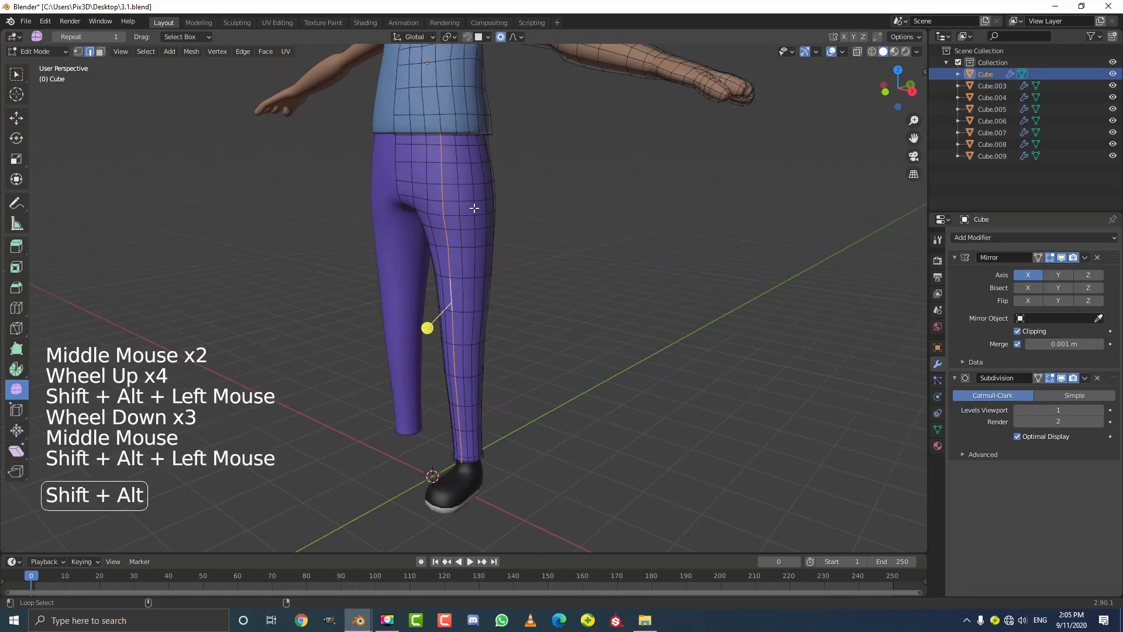
pyautogui.scroll(3, 444, 217)
pyautogui.moveTo(416, 211); pyautogui.dragTo(388, 230, button='middle')
pyautogui.keyDown('alt'); pyautogui.keyDown('shift'); pyautogui.click(467, 222); pyautogui.keyUp('shift'); pyautogui.keyUp('alt')
pyautogui.moveTo(467, 222); pyautogui.dragTo(698, 244, button='middle')
pyautogui.keyDown('alt'); pyautogui.keyDown('shift'); pyautogui.click(451, 220); pyautogui.keyUp('shift'); pyautogui.keyUp('alt')
pyautogui.scroll(-3, 451, 220)
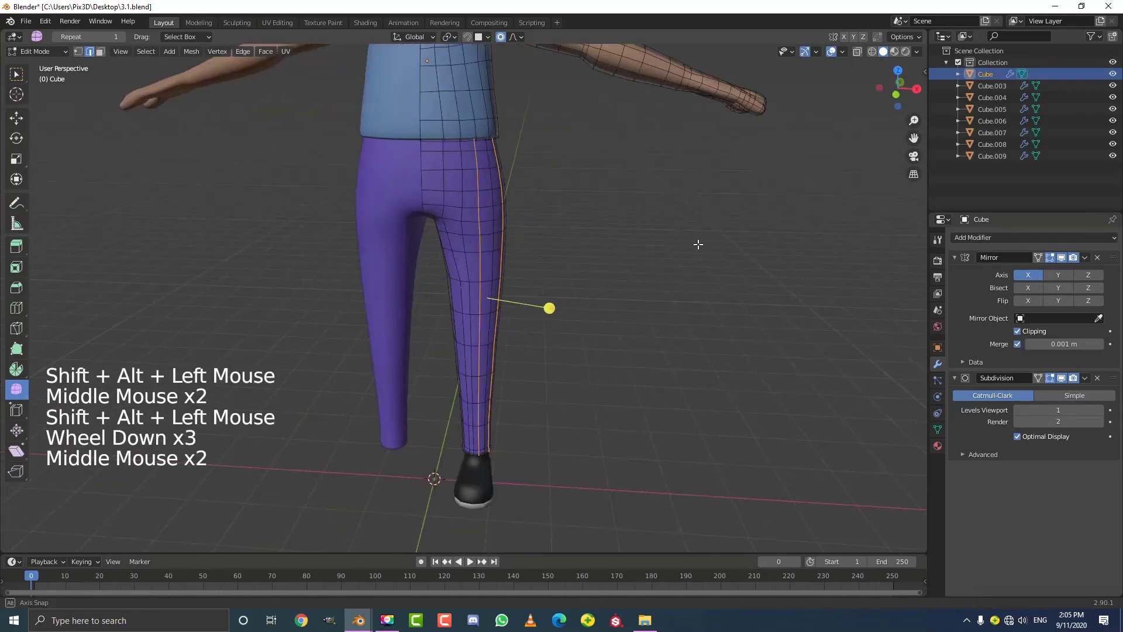
pyautogui.scroll(2, 698, 245)
pyautogui.press('x')
pyautogui.click(499, 215)
pyautogui.scroll(-4, 500, 215)
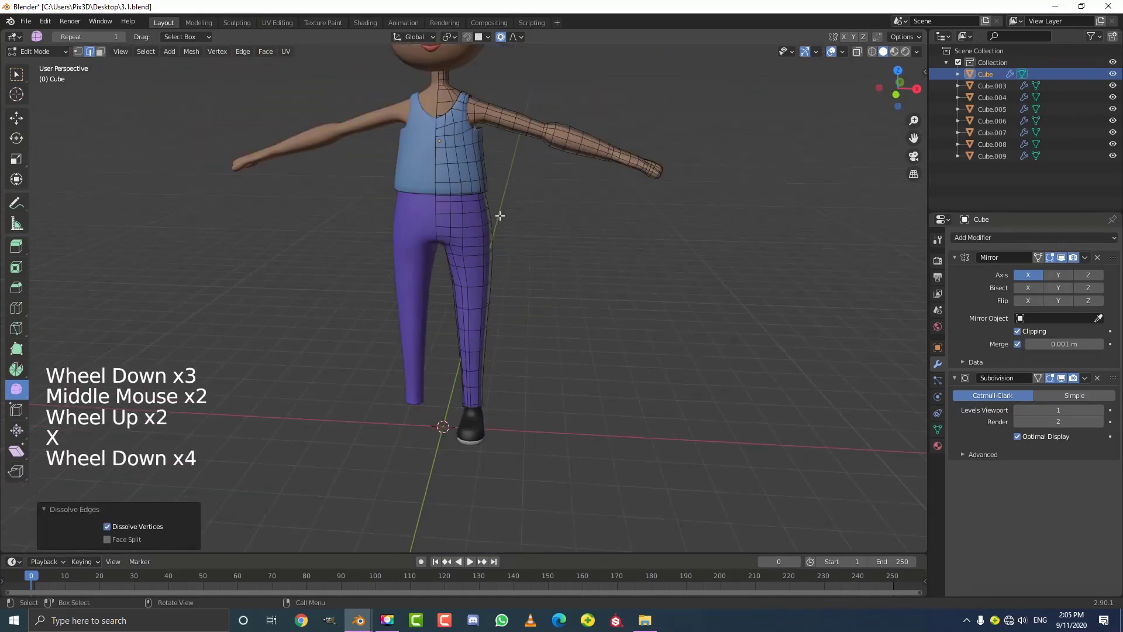
# Dissolve a redundant horizontal edge loop around the thigh of the pants
pyautogui.moveTo(500, 216); pyautogui.dragTo(476, 319, button='middle')
pyautogui.keyDown('shift'); pyautogui.scroll(1, 466, 188); pyautogui.keyUp('shift')
pyautogui.scroll(3, 484, 286)
pyautogui.keyDown('alt'); pyautogui.keyDown('shift'); pyautogui.click(489, 321); pyautogui.keyUp('shift'); pyautogui.keyUp('alt')
pyautogui.press('x')
pyautogui.click(490, 324)
# Slide the horizontal edge loop above the knee upward by a factor of about 0.31, leaving everything deselected in front view
pyautogui.scroll(1, 491, 381)
pyautogui.keyDown('alt'); pyautogui.keyDown('shift'); pyautogui.click(471, 329); pyautogui.keyUp('shift'); pyautogui.keyUp('alt')
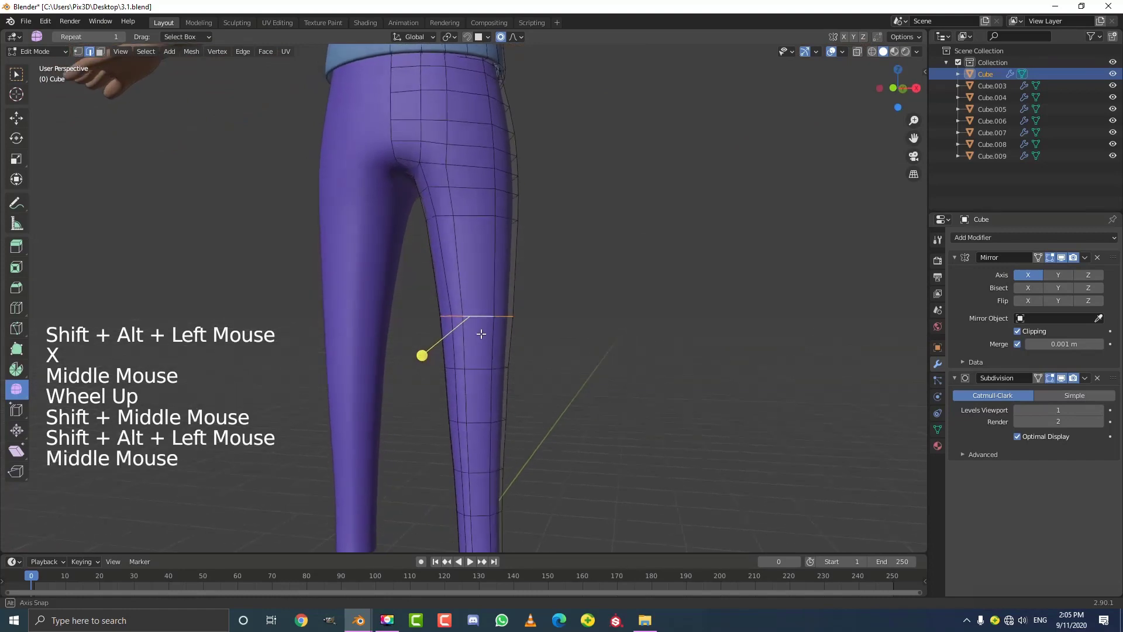
pyautogui.press('g')
pyautogui.press('g')
pyautogui.click(484, 309)
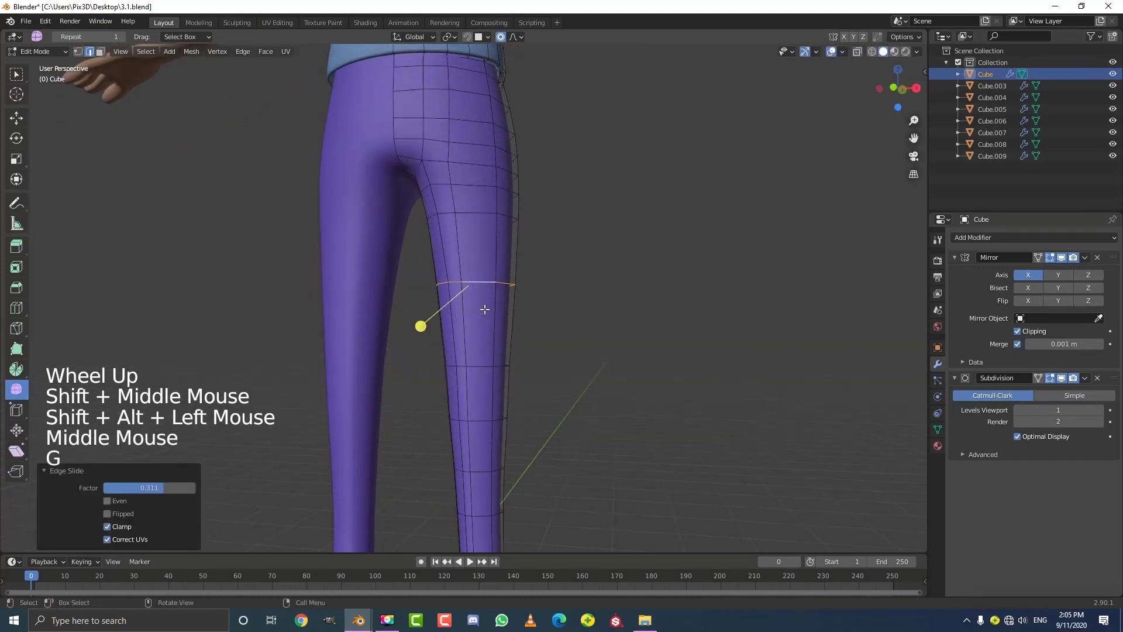
pyautogui.press('KP_1')
pyautogui.scroll(-4, 551, 343)
pyautogui.keyDown('shift'); pyautogui.moveTo(551, 343); pyautogui.dragTo(538, 338, button='middle'); pyautogui.keyUp('shift')
pyautogui.scroll(3, 539, 338)
pyautogui.hotkey('alt', 'a')
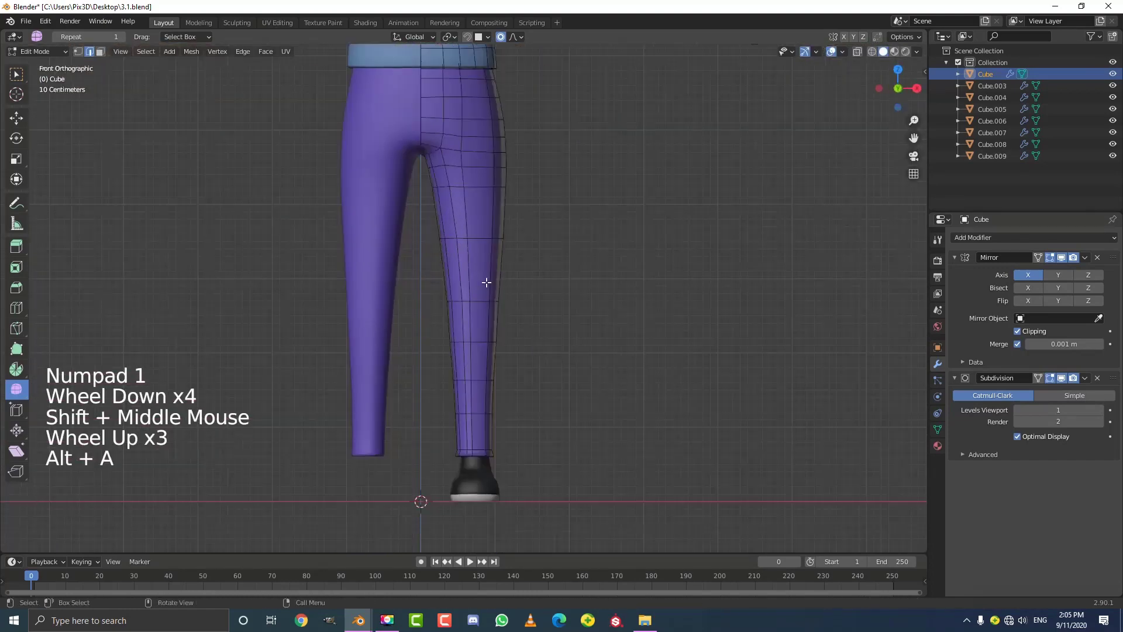
pyautogui.scroll(2, 486, 283)
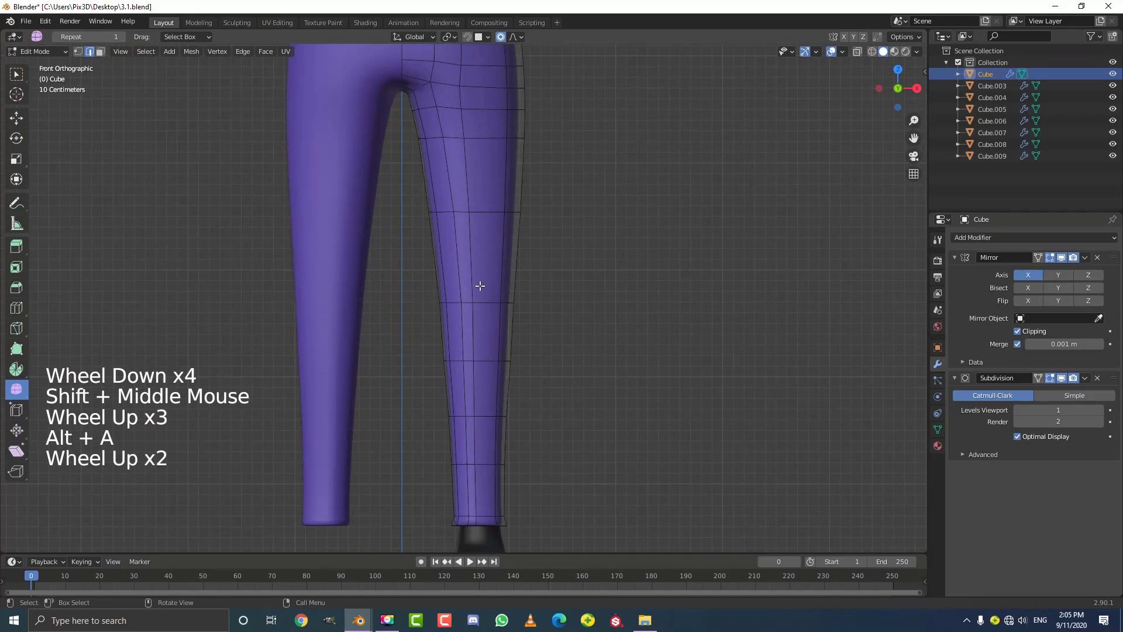
# Add a horizontal loop cut just above the knee of the pants, slid slightly downward, and clear the selection
pyautogui.scroll(-3, 480, 285)
pyautogui.scroll(2, 476, 301)
pyautogui.hotkey('ctrl', 'r')
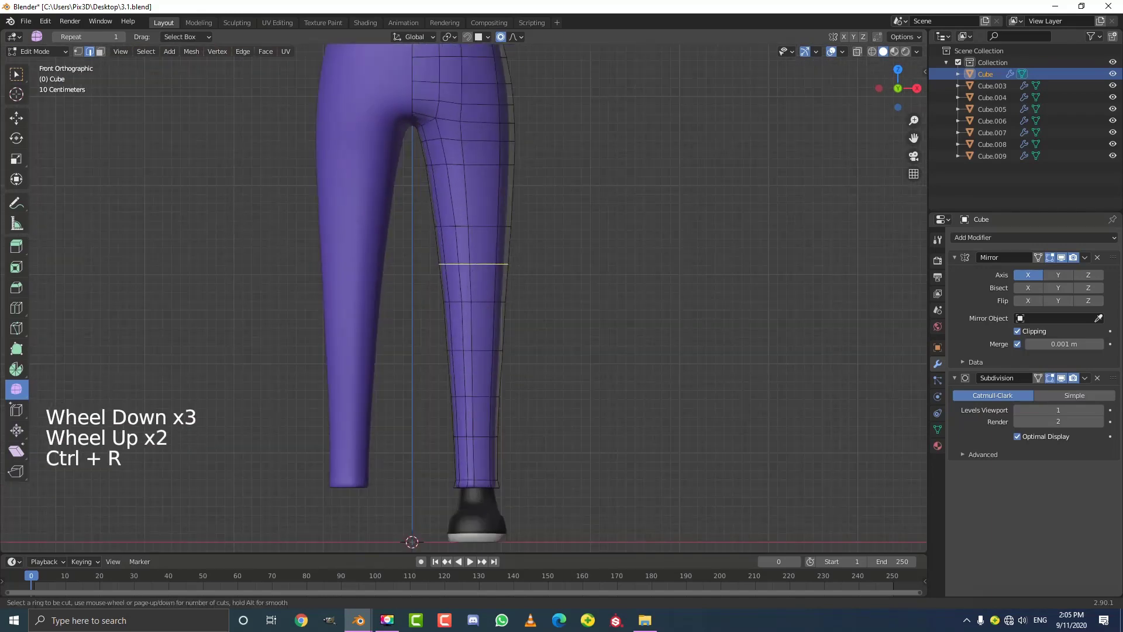
pyautogui.click(474, 275)
pyautogui.click(477, 285)
pyautogui.hotkey('alt', 'a')
# Add a centered horizontal loop cut just below the knee, check it in side view and clear the selection
pyautogui.hotkey('ctrl', 'r')
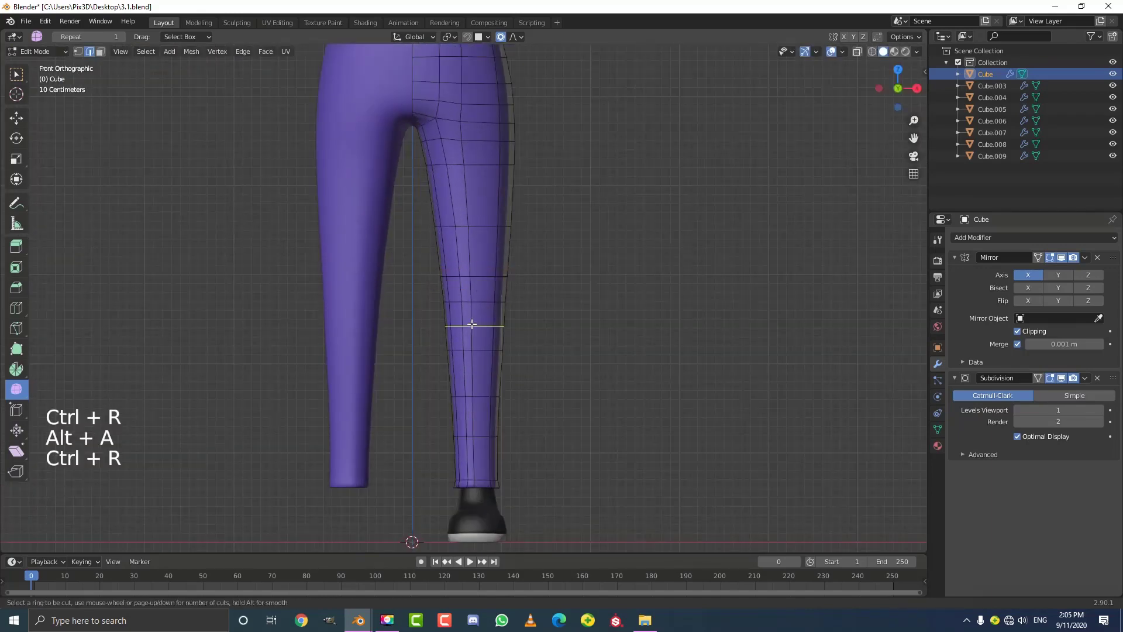
pyautogui.click(501, 316)
pyautogui.moveTo(472, 314); pyautogui.dragTo(435, 303, button='middle')
pyautogui.press('KP_3')
pyautogui.scroll(3, 434, 301)
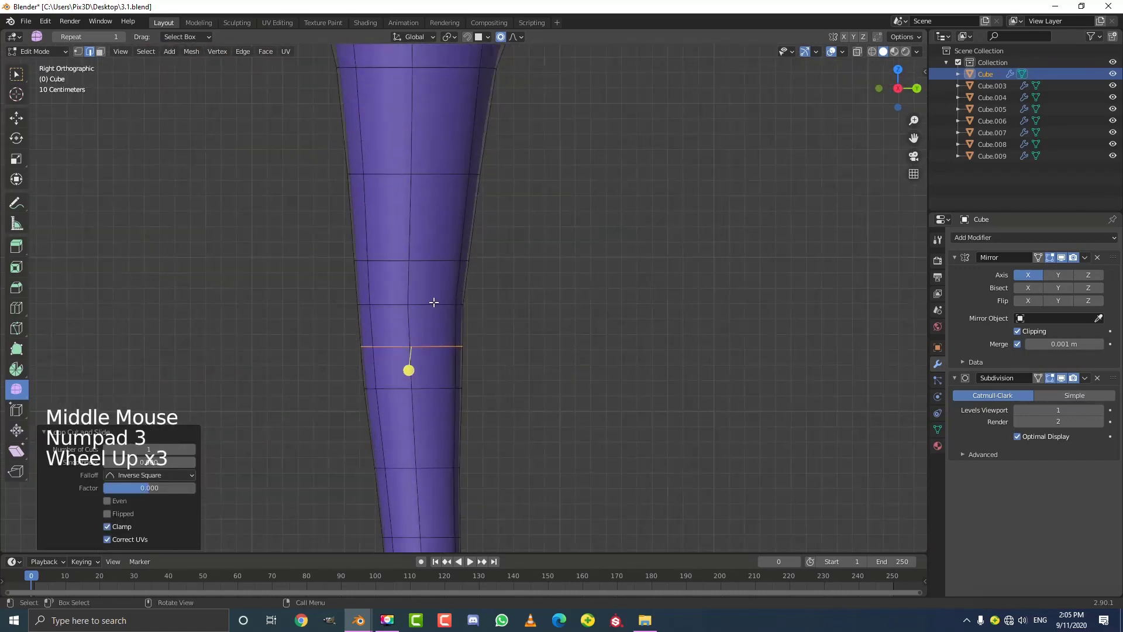
pyautogui.scroll(-5, 445, 344)
pyautogui.scroll(1, 448, 345)
pyautogui.hotkey('alt', 'a')
pyautogui.keyDown('alt'); pyautogui.scroll(1, 449, 346); pyautogui.keyUp('alt')
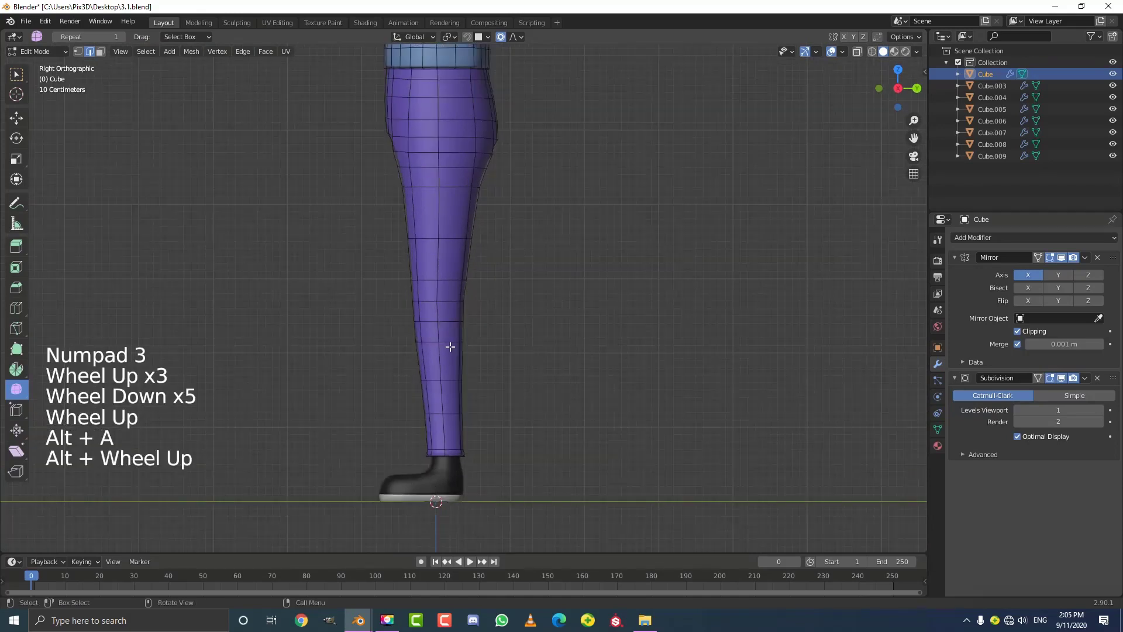
# Slide the edge loop below the knee downward by a factor of about 0.26, then return to object mode in front view
pyautogui.keyDown('alt'); pyautogui.keyDown('shift'); pyautogui.click(453, 345); pyautogui.keyUp('shift'); pyautogui.keyUp('alt')
pyautogui.scroll(2, 452, 345)
pyautogui.press('g')
pyautogui.press('g')
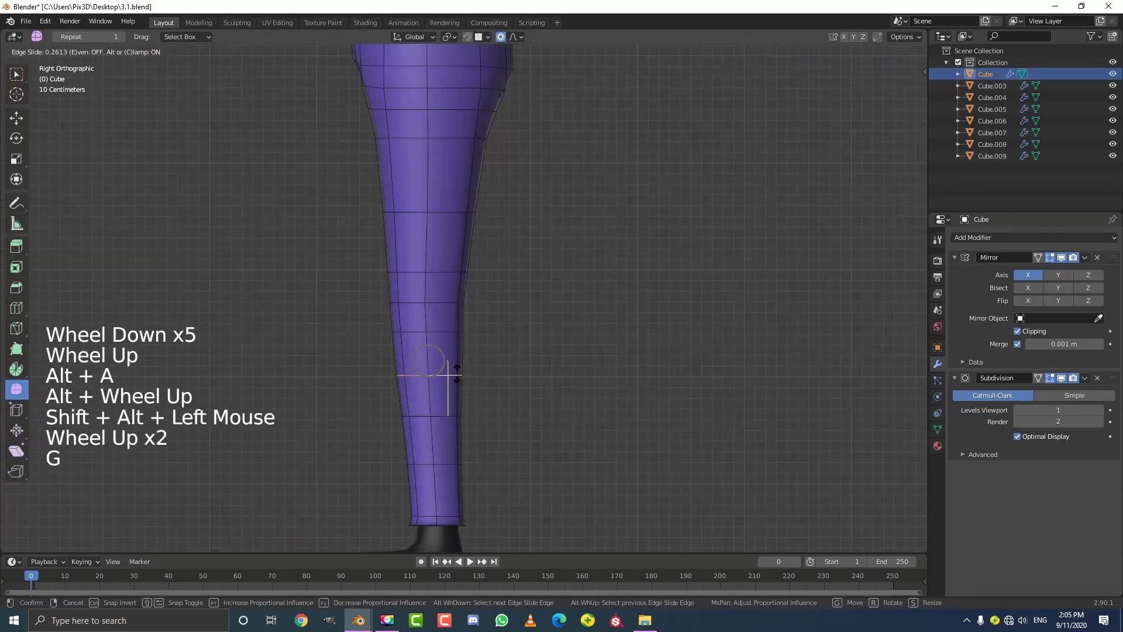
pyautogui.click(457, 374)
pyautogui.scroll(-4, 456, 291)
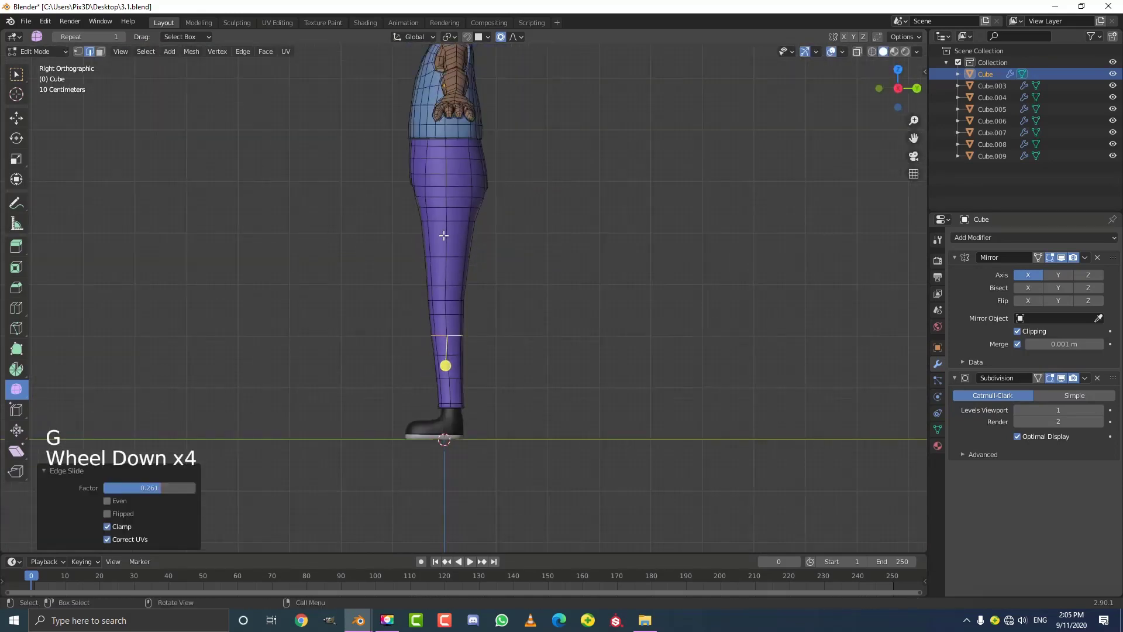
pyautogui.press('KP_1')
pyautogui.keyDown('shift'); pyautogui.moveTo(433, 258); pyautogui.dragTo(451, 277, button='middle'); pyautogui.keyUp('shift')
pyautogui.press('Tab')
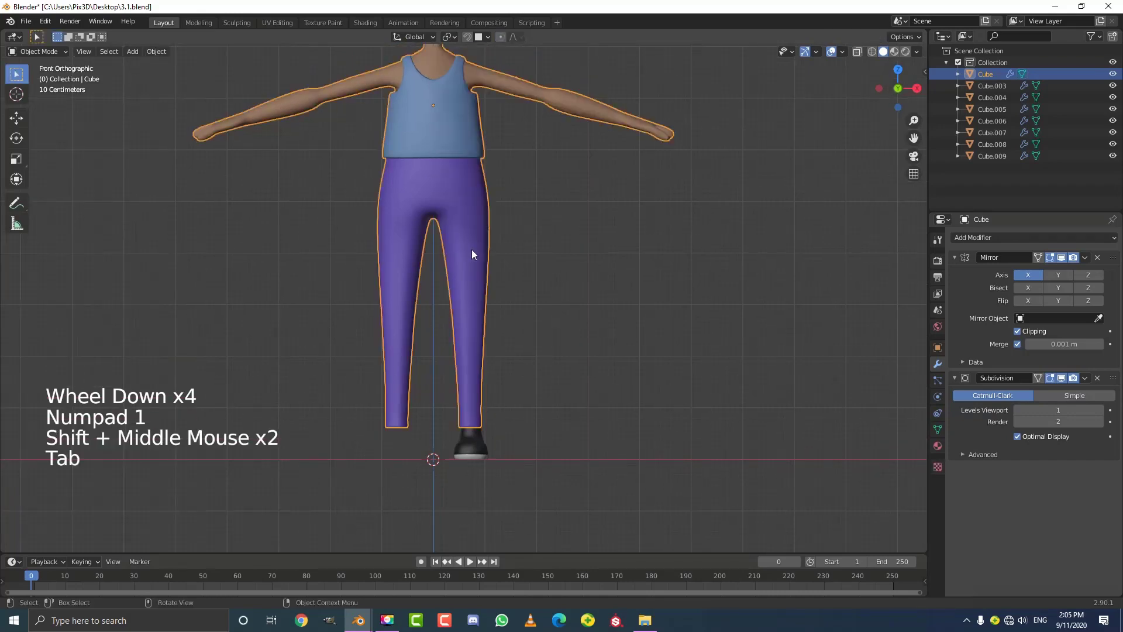
# Join the shoe into the body object, keeping the body active, and clear the selection
pyautogui.scroll(-4, 471, 250)
pyautogui.hotkey('alt', 'a')
pyautogui.scroll(4, 498, 348)
pyautogui.click(471, 447)
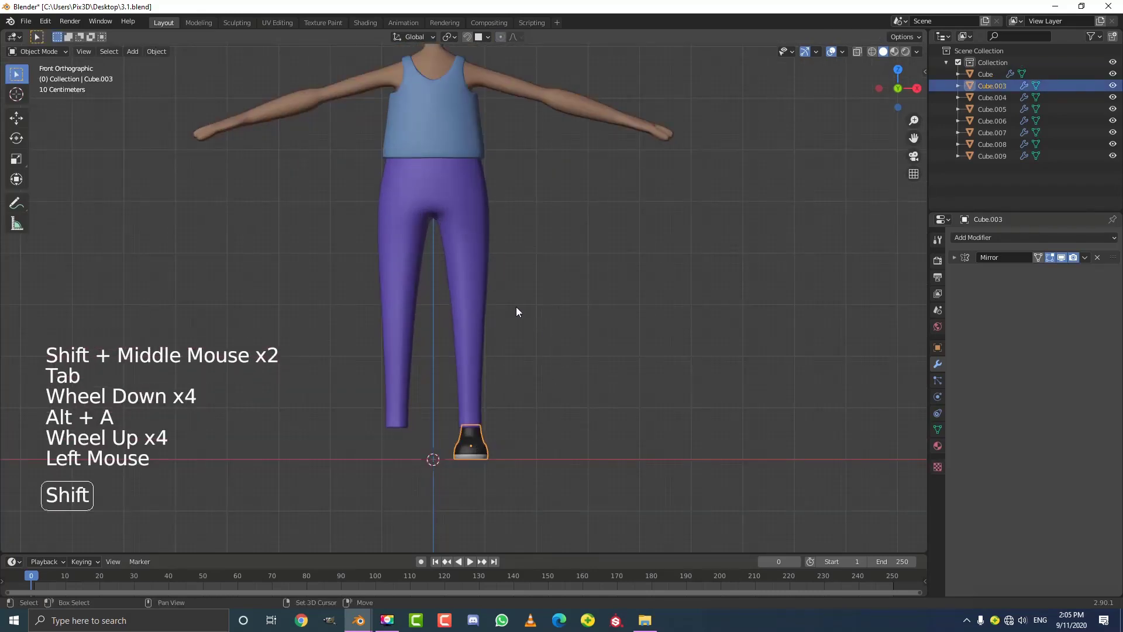
pyautogui.keyDown('shift'); pyautogui.click(473, 266); pyautogui.keyUp('shift')
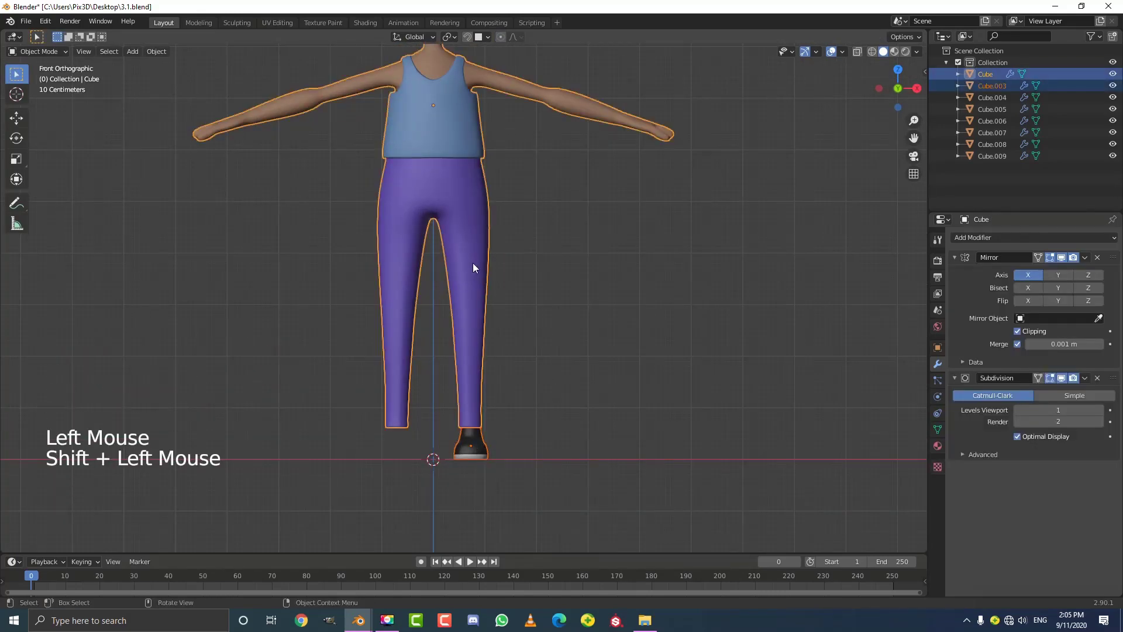
pyautogui.hotkey('ctrl', 'j')
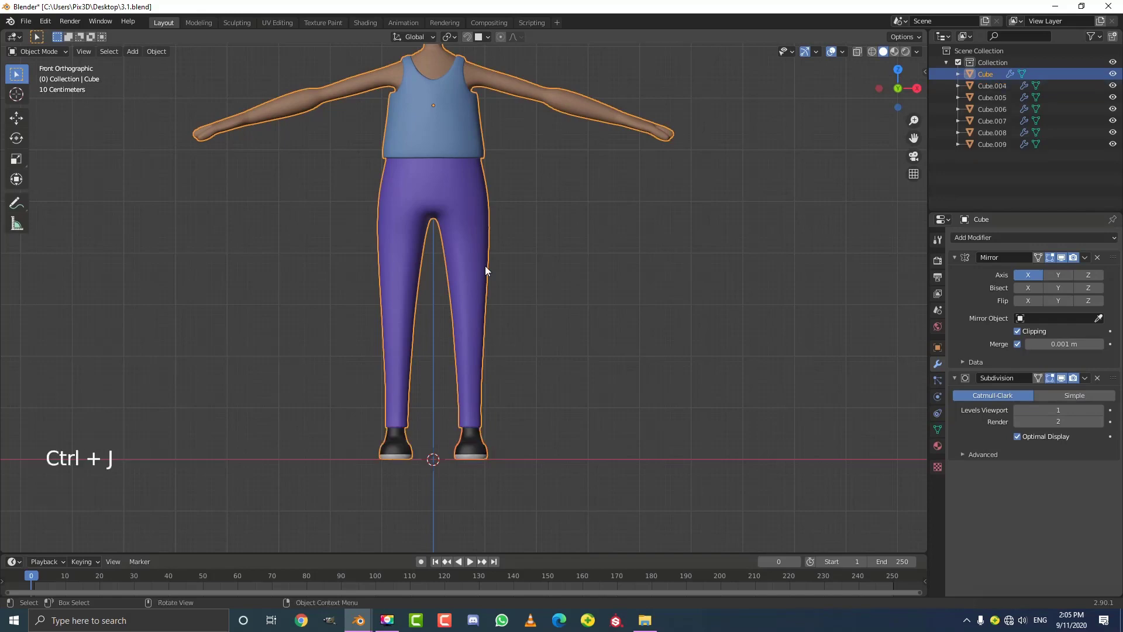
pyautogui.hotkey('alt', 'a')
pyautogui.scroll(-2, 484, 205)
pyautogui.keyDown('shift'); pyautogui.moveTo(471, 123); pyautogui.dragTo(520, 191, button='middle'); pyautogui.keyUp('shift')
pyautogui.scroll(3, 519, 191)
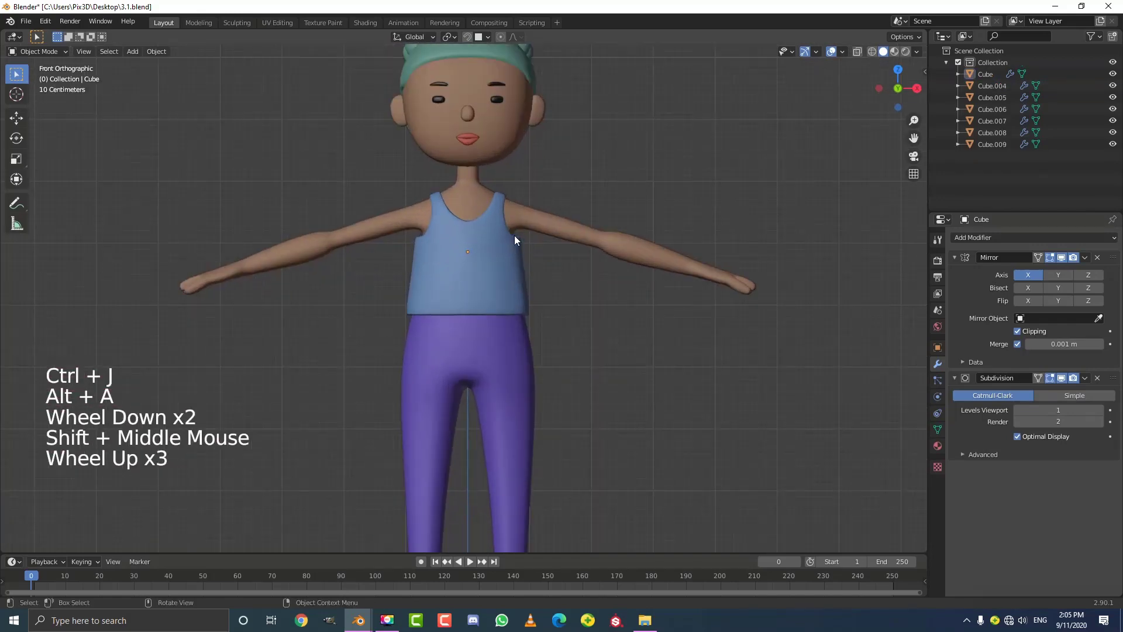
# Examine the joined body mesh in mesh editing from an angle and from the front, ending deselected in object mode
pyautogui.scroll(-3, 500, 284)
pyautogui.click(500, 284)
pyautogui.press('Tab')
pyautogui.moveTo(500, 285); pyautogui.dragTo(537, 305, button='middle')
pyautogui.hotkey('alt', 'a')
pyautogui.scroll(1, 508, 270)
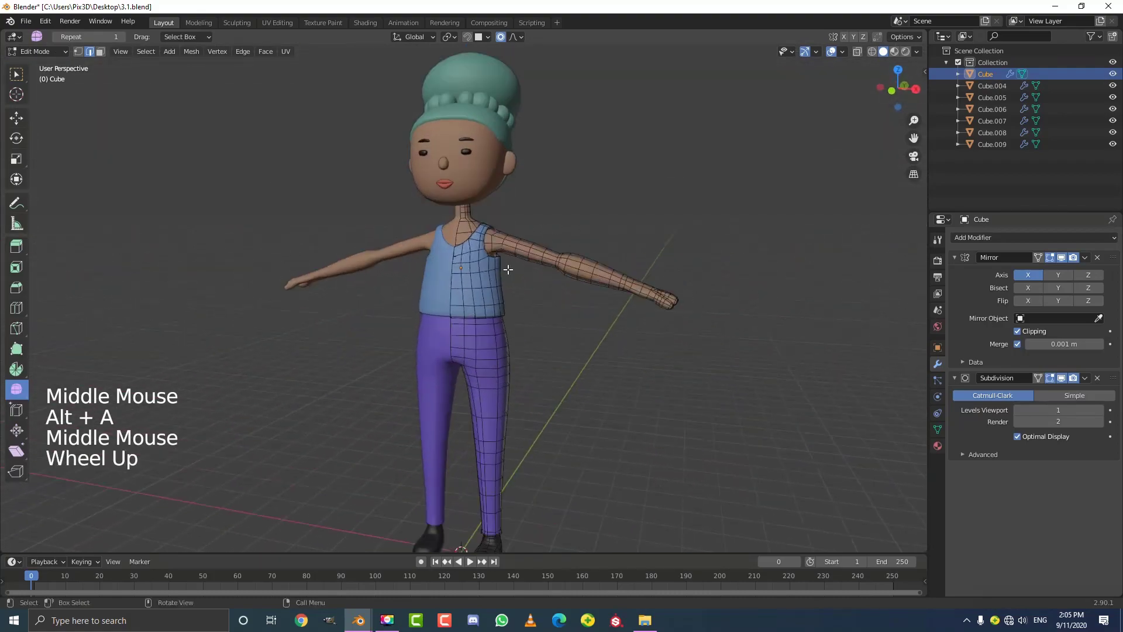
pyautogui.press('KP_1')
pyautogui.keyDown('shift'); pyautogui.moveTo(509, 241); pyautogui.dragTo(521, 299, button='middle'); pyautogui.keyUp('shift')
pyautogui.keyDown('shift'); pyautogui.moveTo(520, 298); pyautogui.dragTo(532, 359, button='middle'); pyautogui.keyUp('shift')
pyautogui.scroll(2, 532, 358)
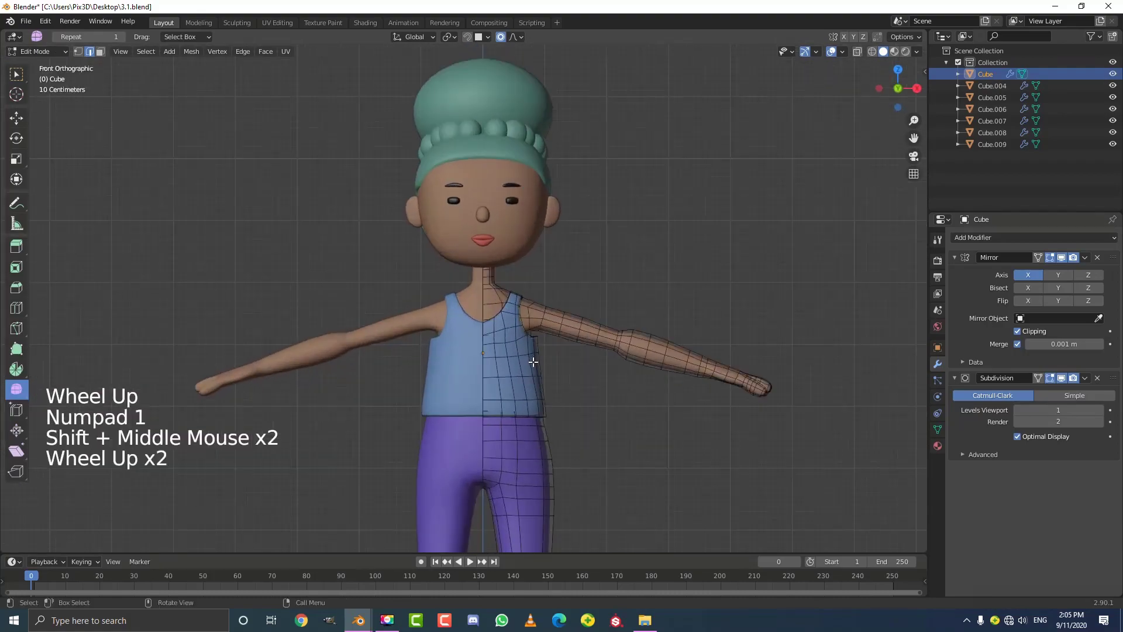
pyautogui.press('Tab')
pyautogui.hotkey('alt', 'a')
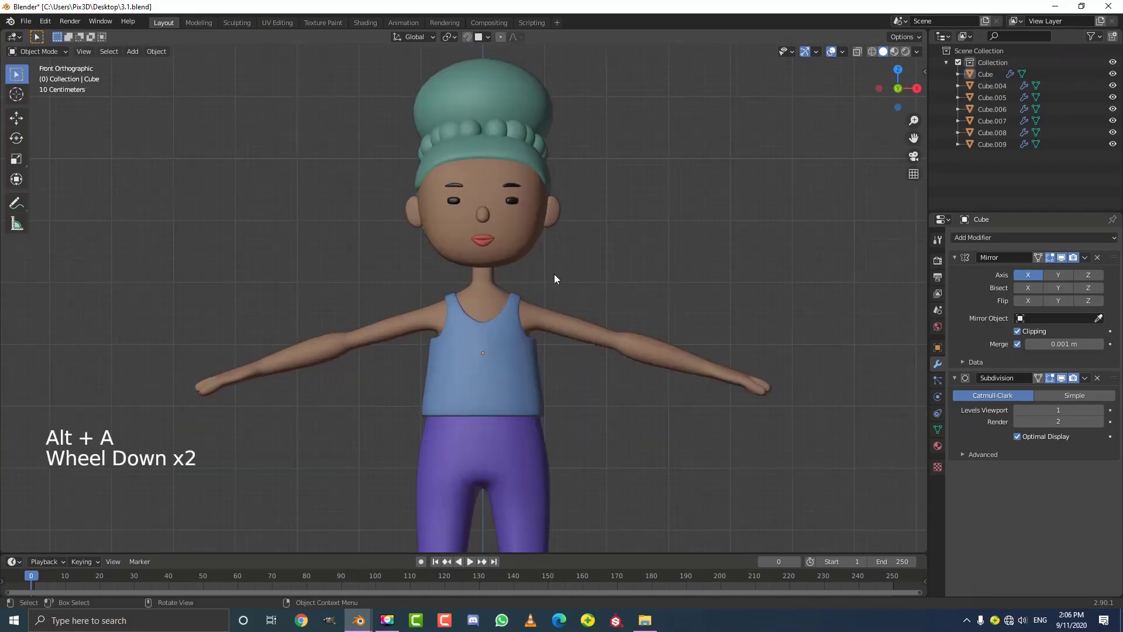
# Join the head with its hair wrap into the body object, keeping the body active
pyautogui.click(526, 237)
pyautogui.keyDown('shift'); pyautogui.moveTo(527, 236); pyautogui.dragTo(533, 237, button='middle'); pyautogui.keyUp('shift')
pyautogui.scroll(2, 513, 252)
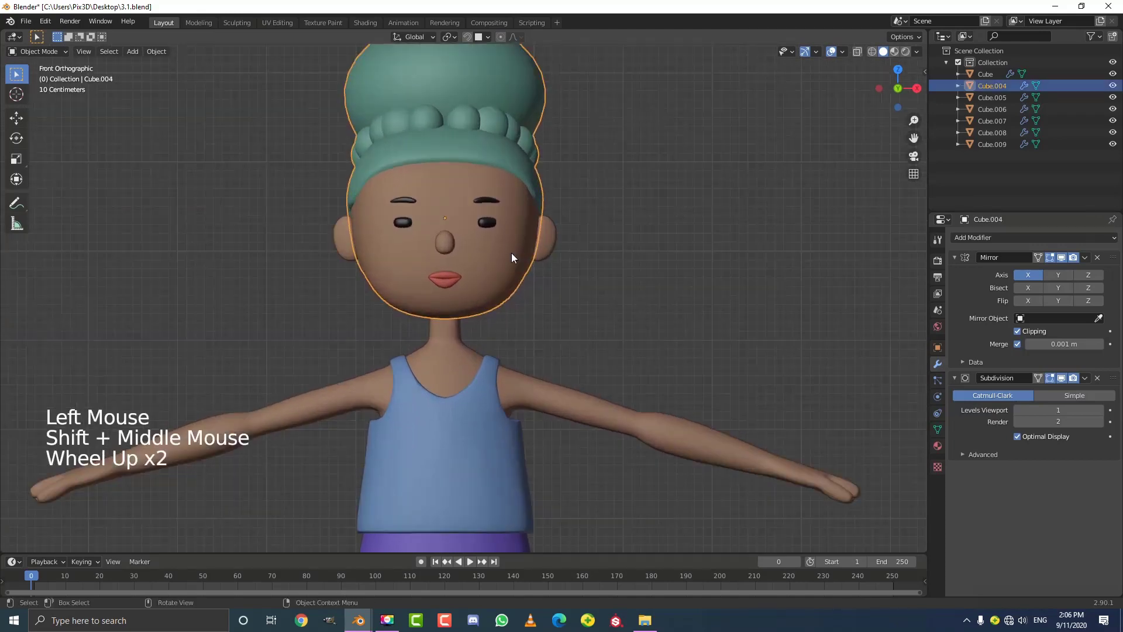
pyautogui.scroll(-2, 500, 328)
pyautogui.keyDown('shift'); pyautogui.click(457, 340); pyautogui.keyUp('shift')
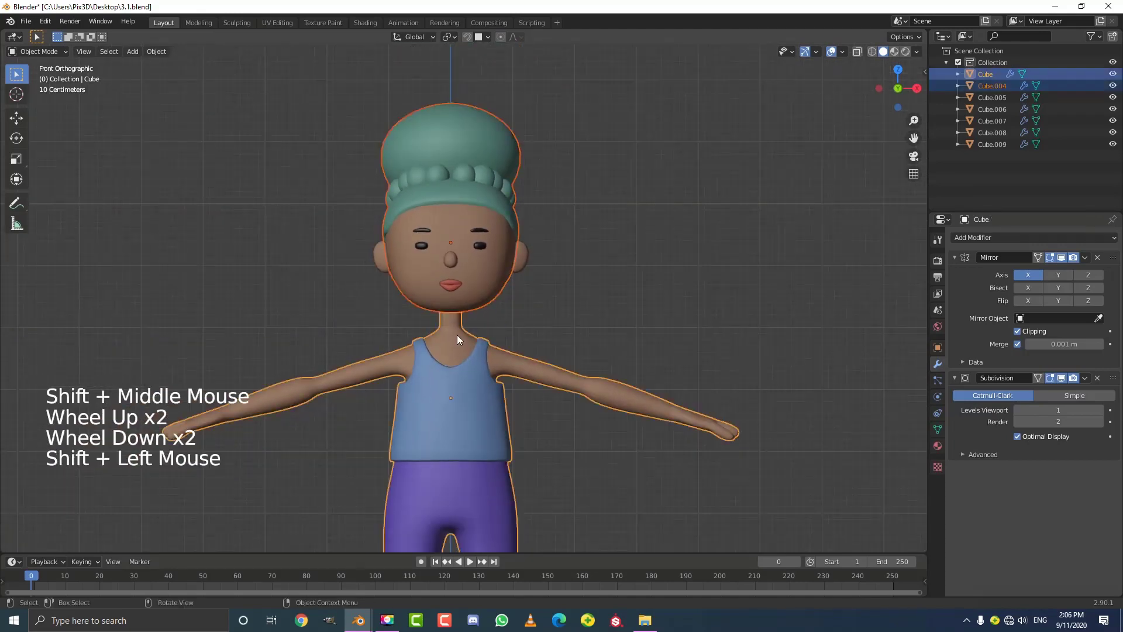
pyautogui.press('ctrl')
pyautogui.hotkey('ctrl', 'j')
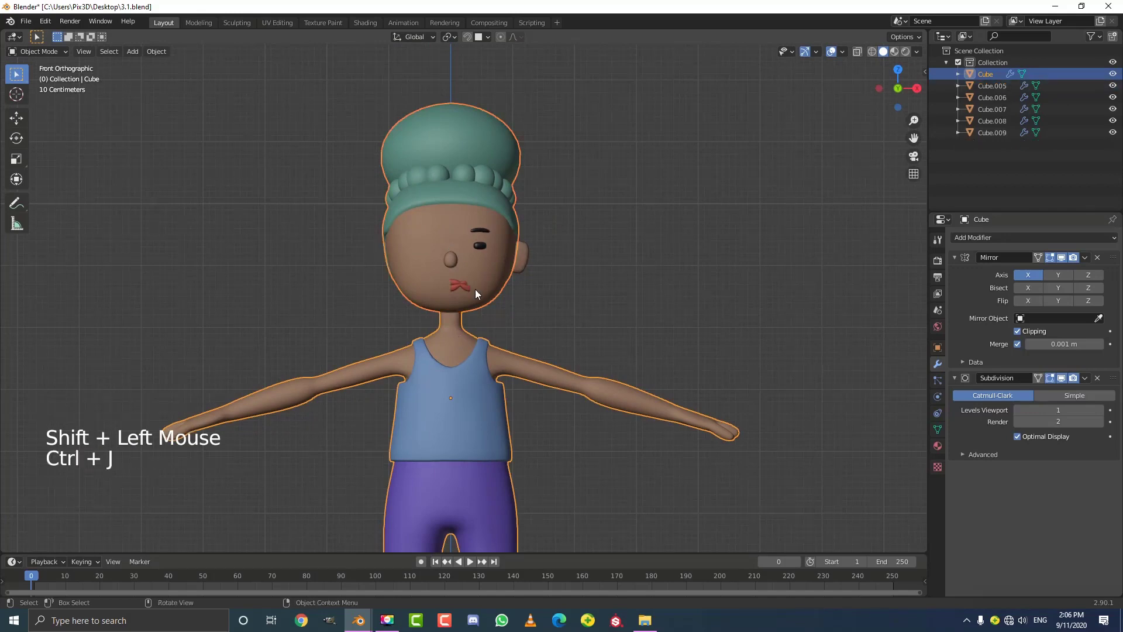
# Set the joined body Cube as the mirror object of the lips' Mirror modifier
pyautogui.scroll(-3, 474, 289)
pyautogui.scroll(8, 448, 350)
pyautogui.click(467, 268)
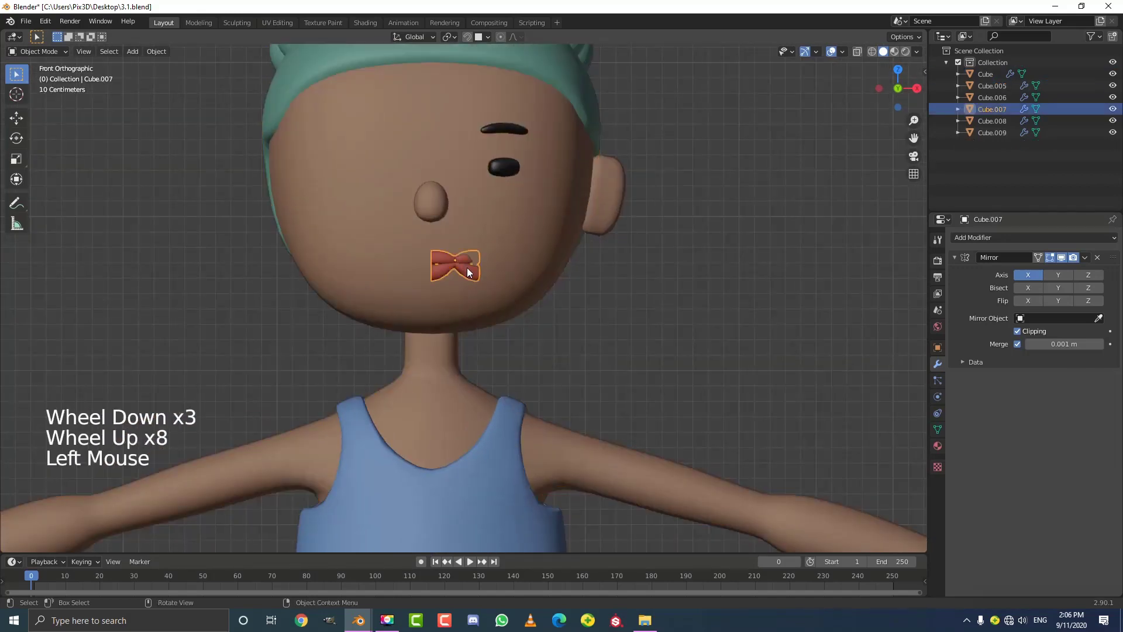
pyautogui.scroll(-4, 474, 269)
pyautogui.moveTo(485, 271); pyautogui.dragTo(532, 257, button='middle')
pyautogui.scroll(2, 532, 258)
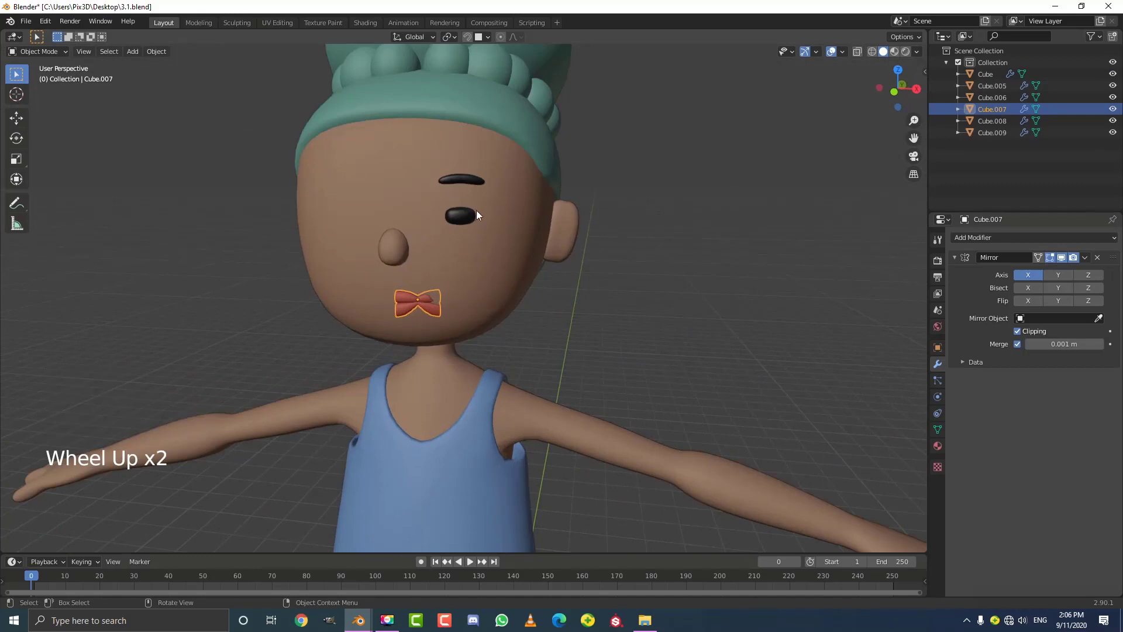
pyautogui.scroll(-1, 473, 394)
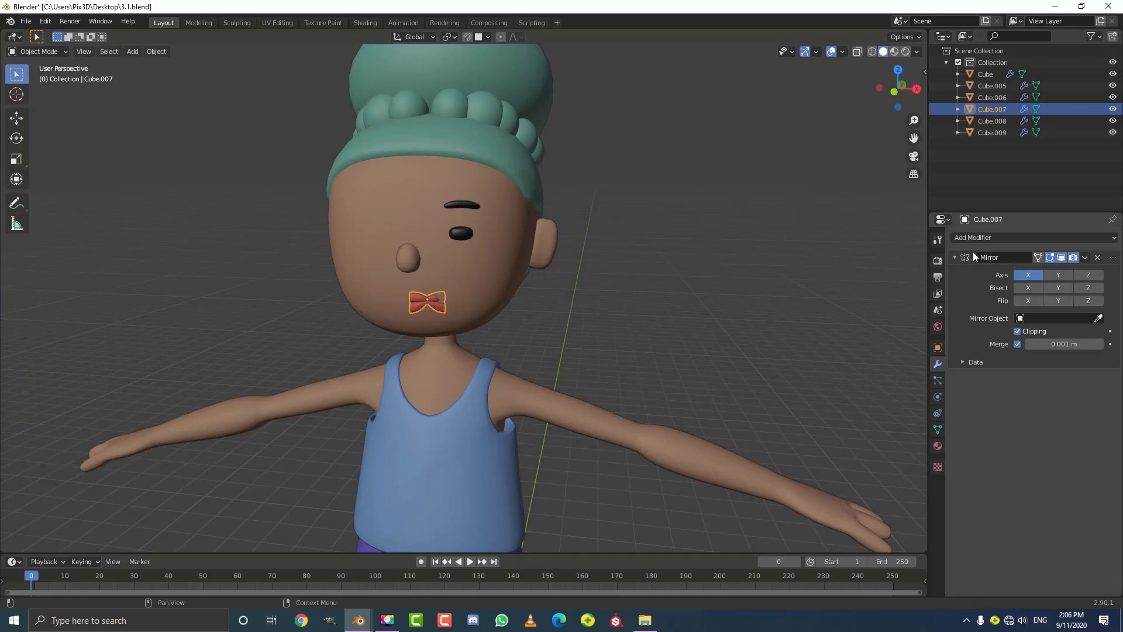
pyautogui.click(1099, 318)
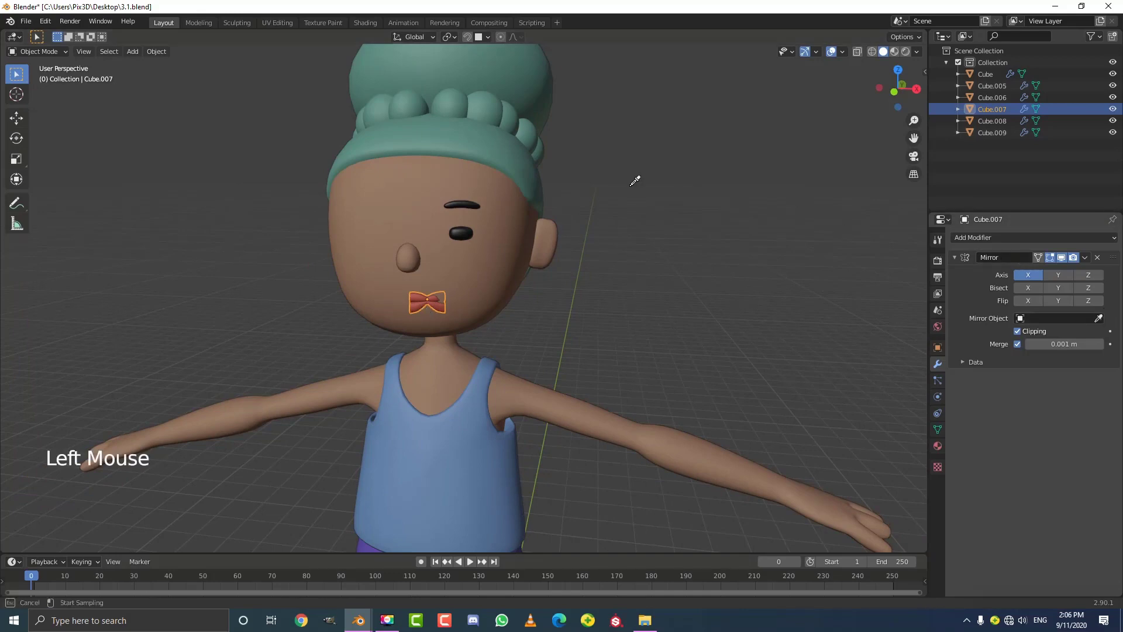
pyautogui.click(397, 192)
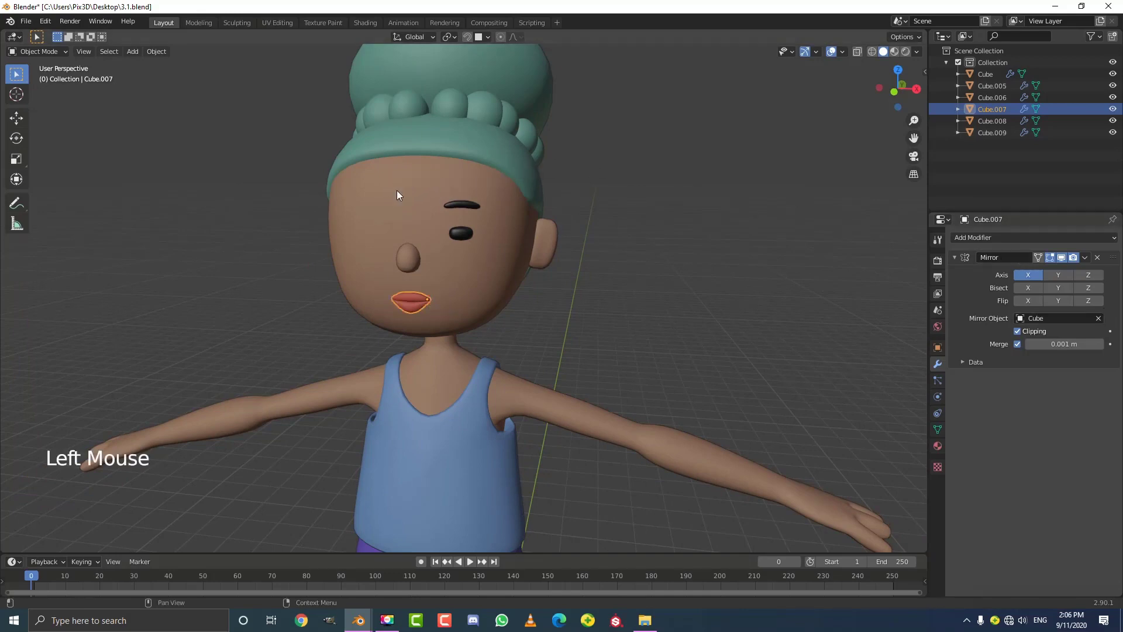
# Set the joined body Cube as the mirror object for both the eye's and the eyebrow's Mirror modifiers
pyautogui.click(463, 233)
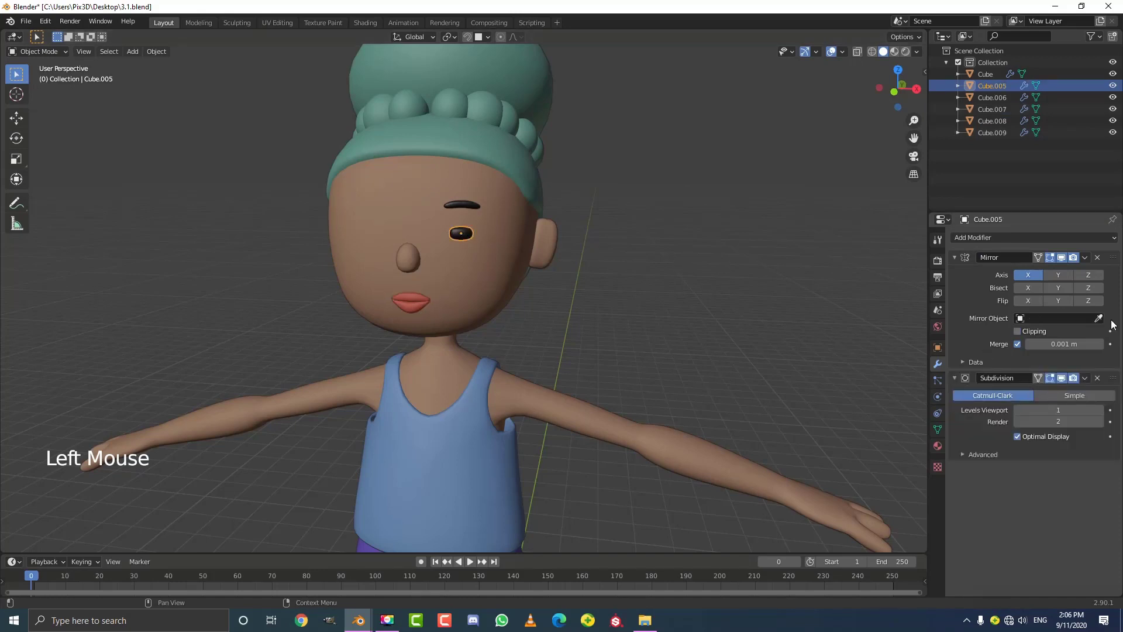
pyautogui.click(410, 179)
pyautogui.click(464, 203)
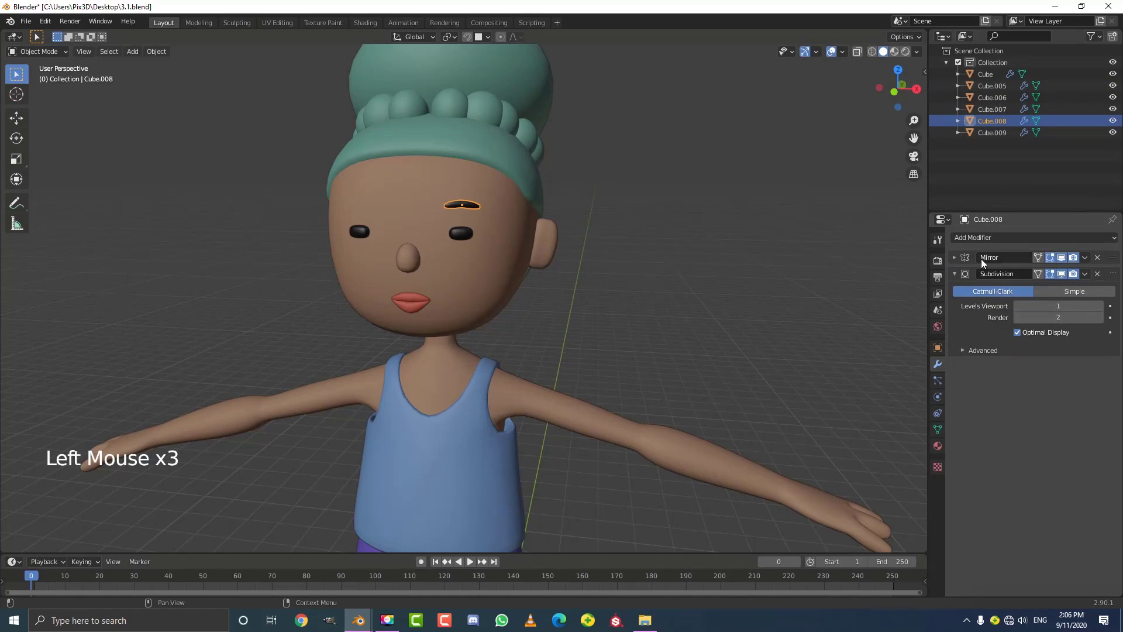
pyautogui.click(954, 258)
pyautogui.click(1099, 319)
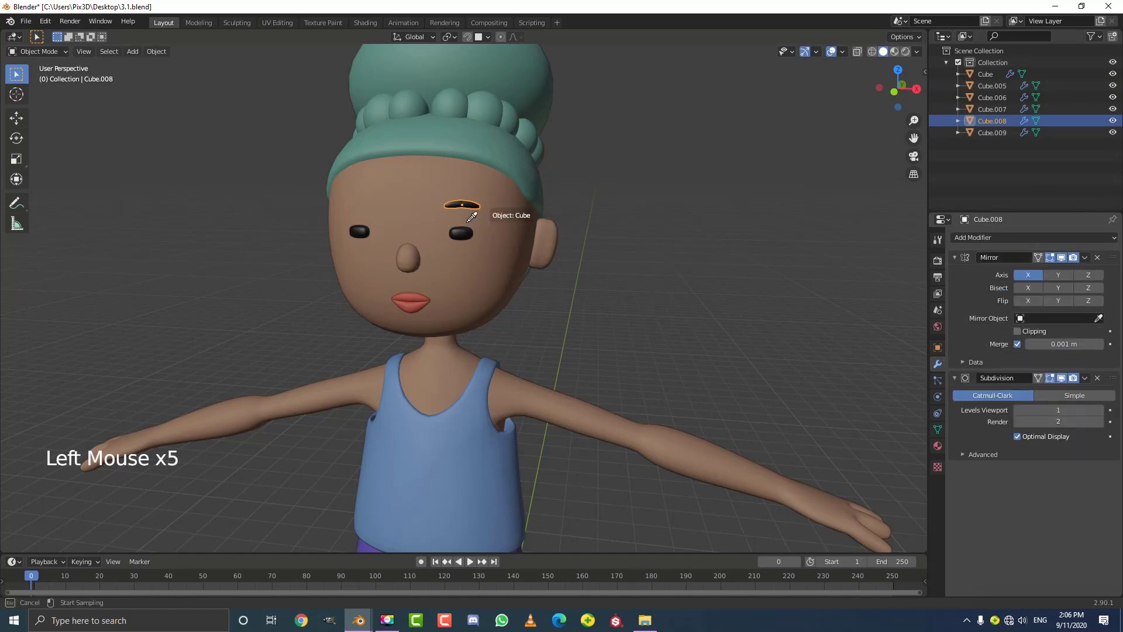
pyautogui.click(403, 192)
# Select the character's separate ear object on the side of the head
pyautogui.scroll(-4, 436, 251)
pyautogui.moveTo(436, 251); pyautogui.dragTo(462, 244, button='middle')
pyautogui.scroll(2, 486, 254)
pyautogui.scroll(3, 541, 212)
pyautogui.click(561, 222)
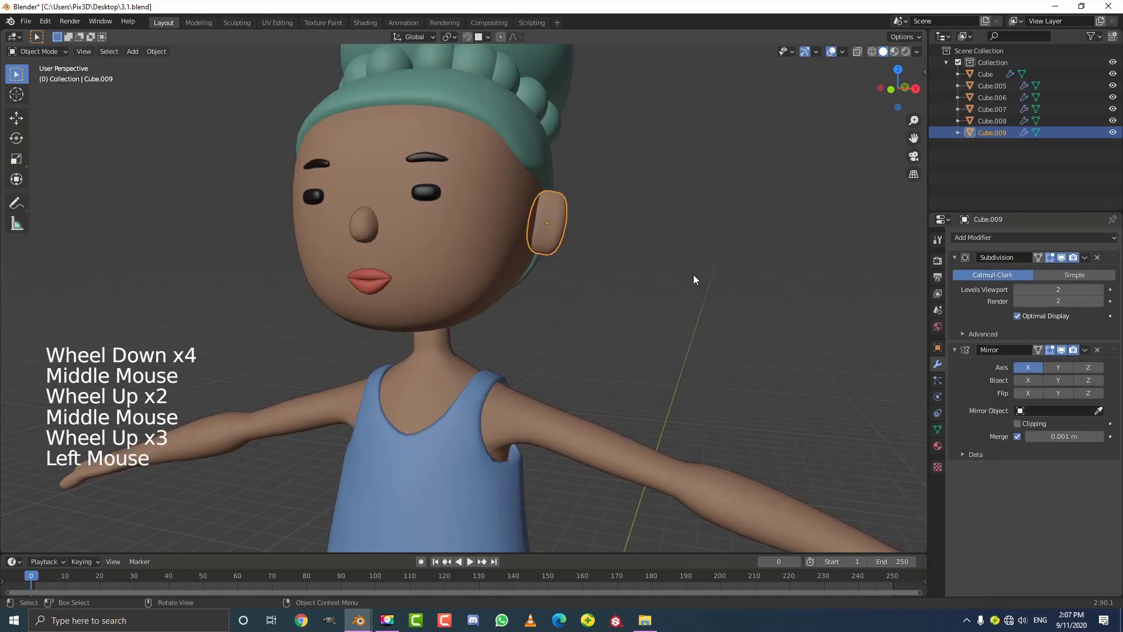
pyautogui.moveTo(590, 211); pyautogui.dragTo(597, 213, button='middle')
pyautogui.scroll(3, 597, 212)
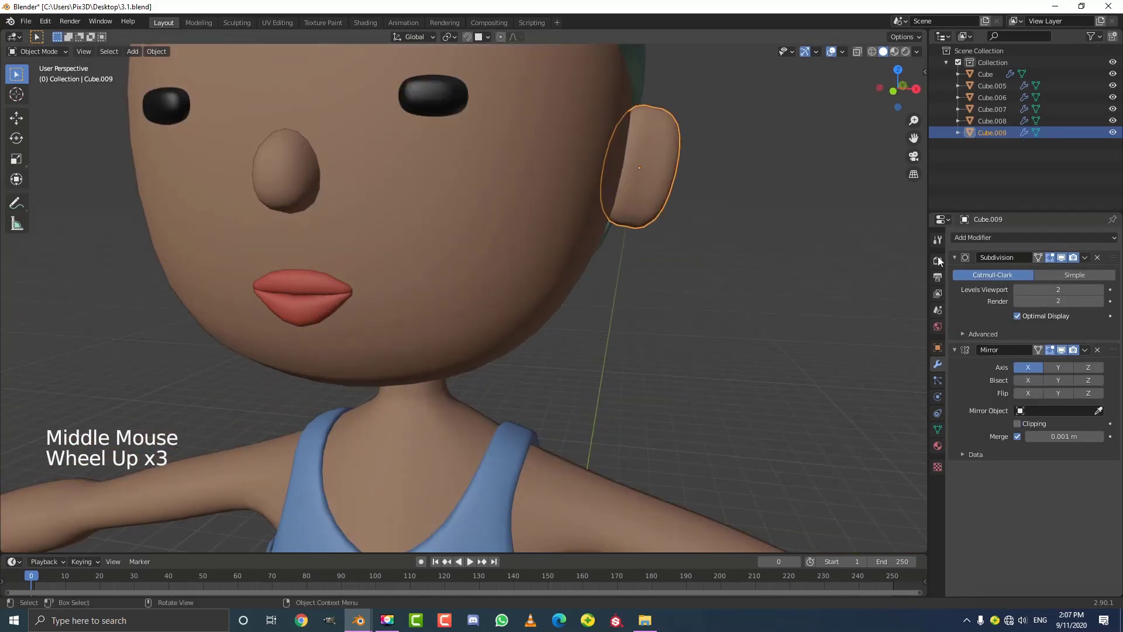
pyautogui.click(1063, 258)
pyautogui.click(1062, 257)
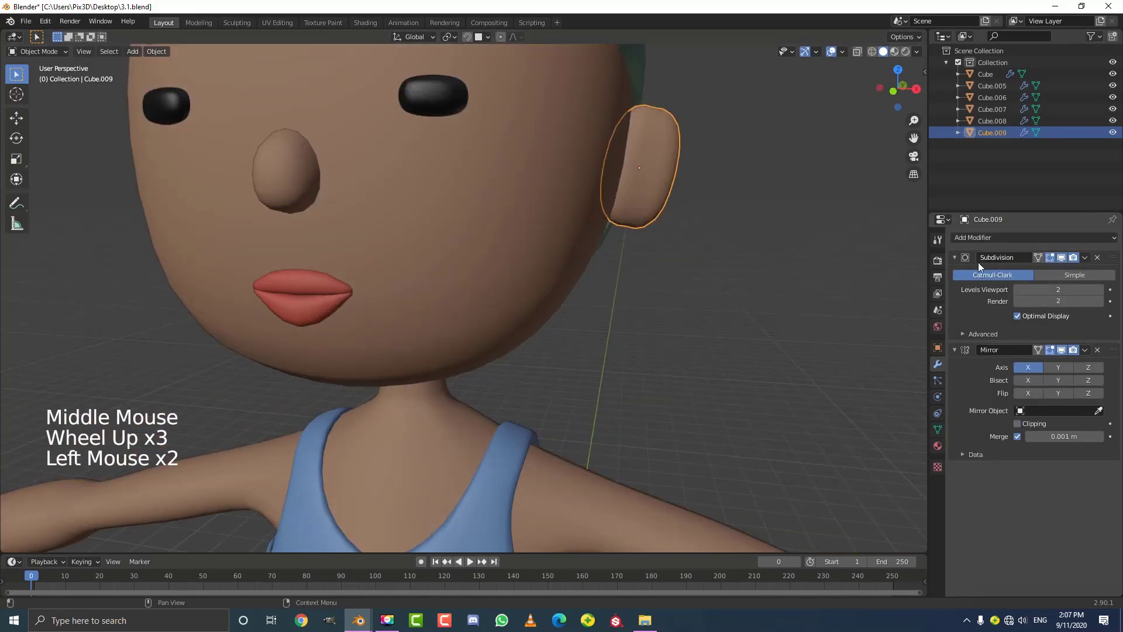
pyautogui.click(1085, 257)
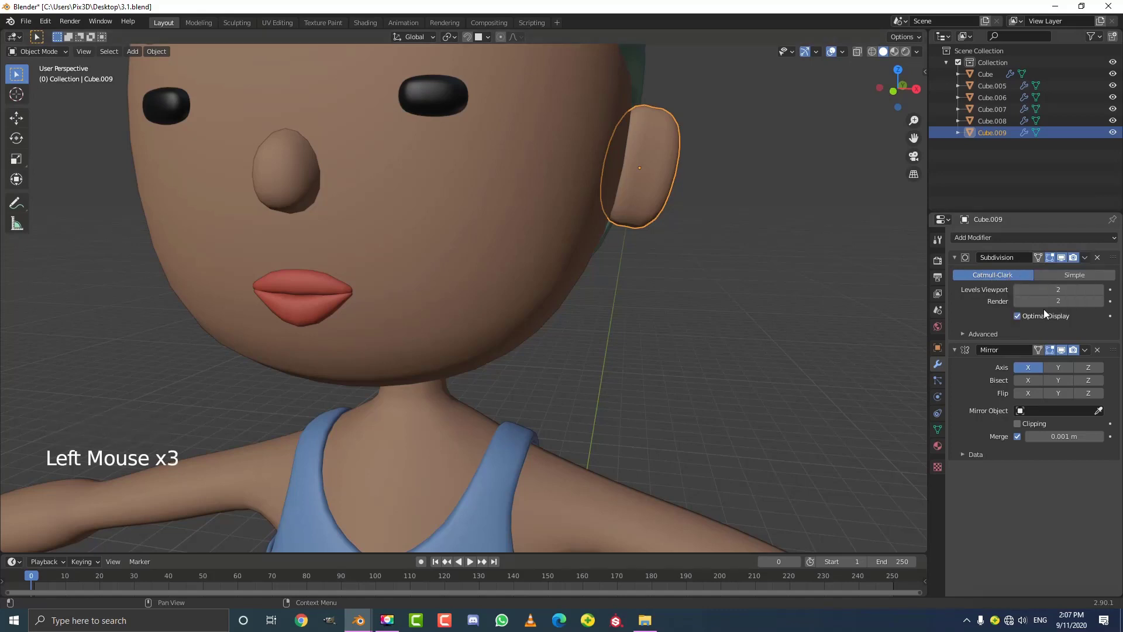
pyautogui.click(1017, 290)
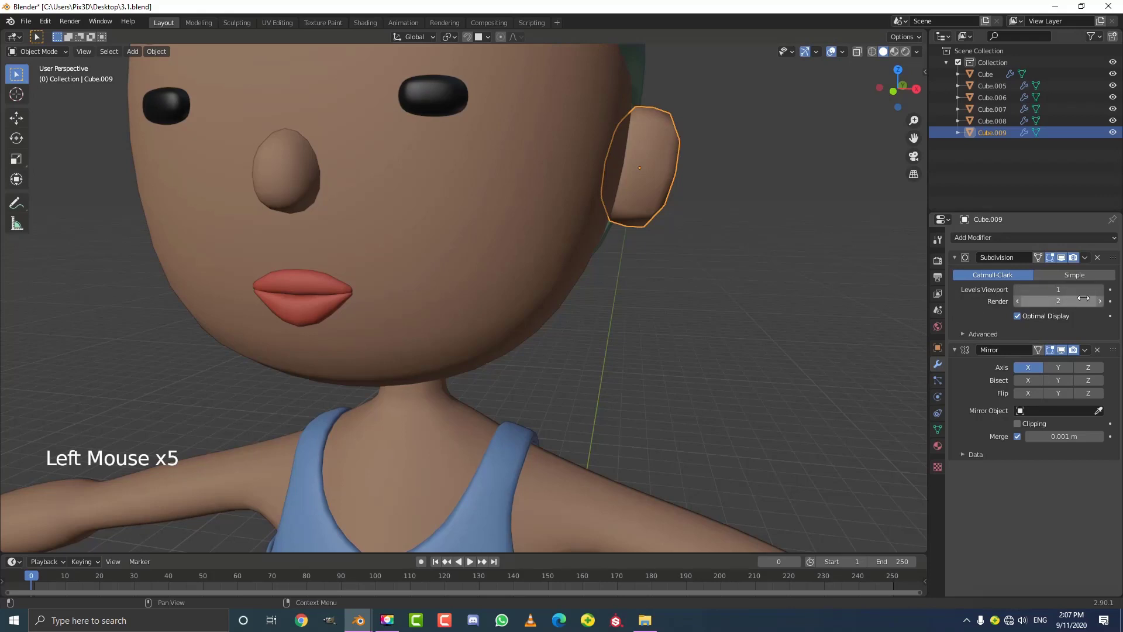
pyautogui.click(1100, 290)
# Apply the ear's Subdivision modifier, leaving its Mirror modifier in place
pyautogui.click(1085, 258)
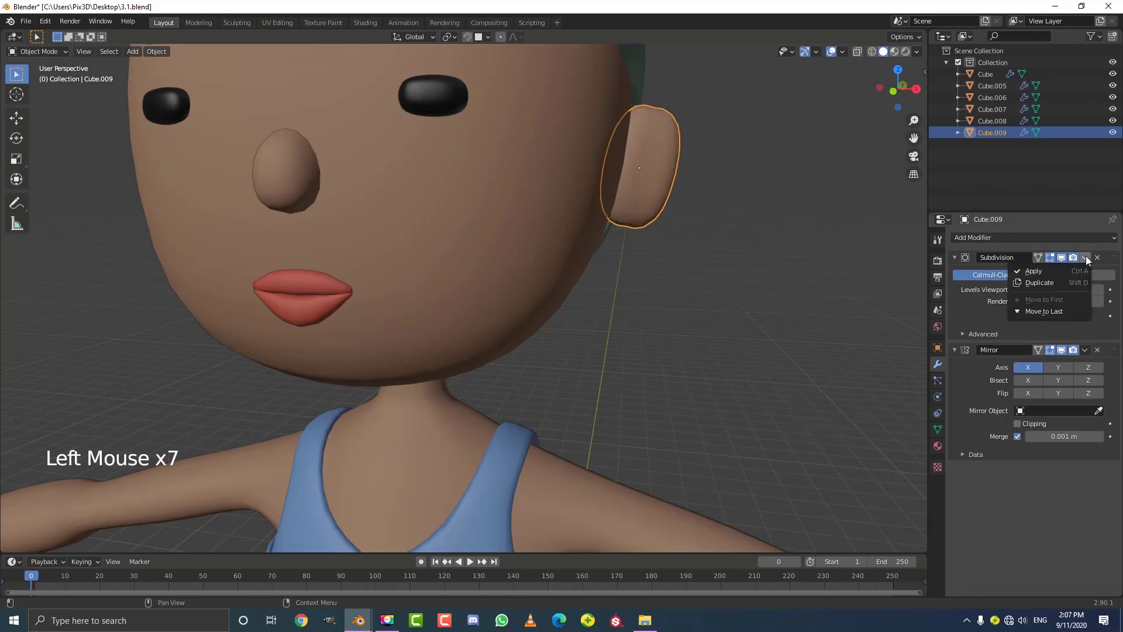
pyautogui.click(1039, 269)
pyautogui.scroll(-5, 675, 274)
pyautogui.moveTo(674, 275); pyautogui.dragTo(486, 254, button='middle')
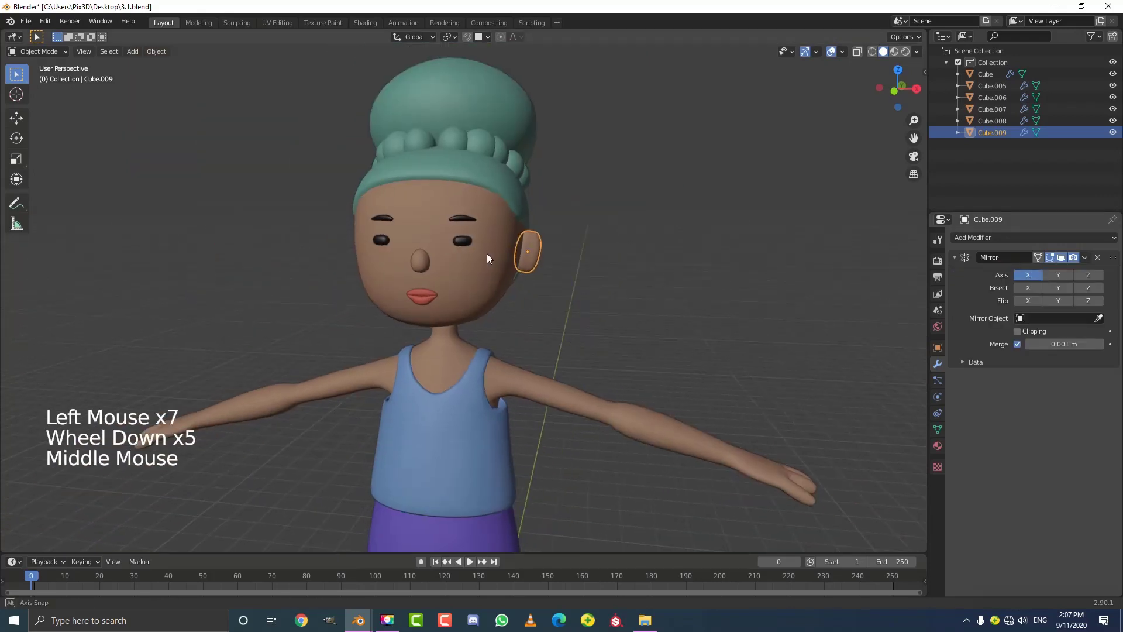
# Join the ear into the body object Cube with the body active, check it from the front, and deselect everything
pyautogui.scroll(2, 553, 255)
pyautogui.keyDown('shift'); pyautogui.click(519, 248); pyautogui.keyUp('shift')
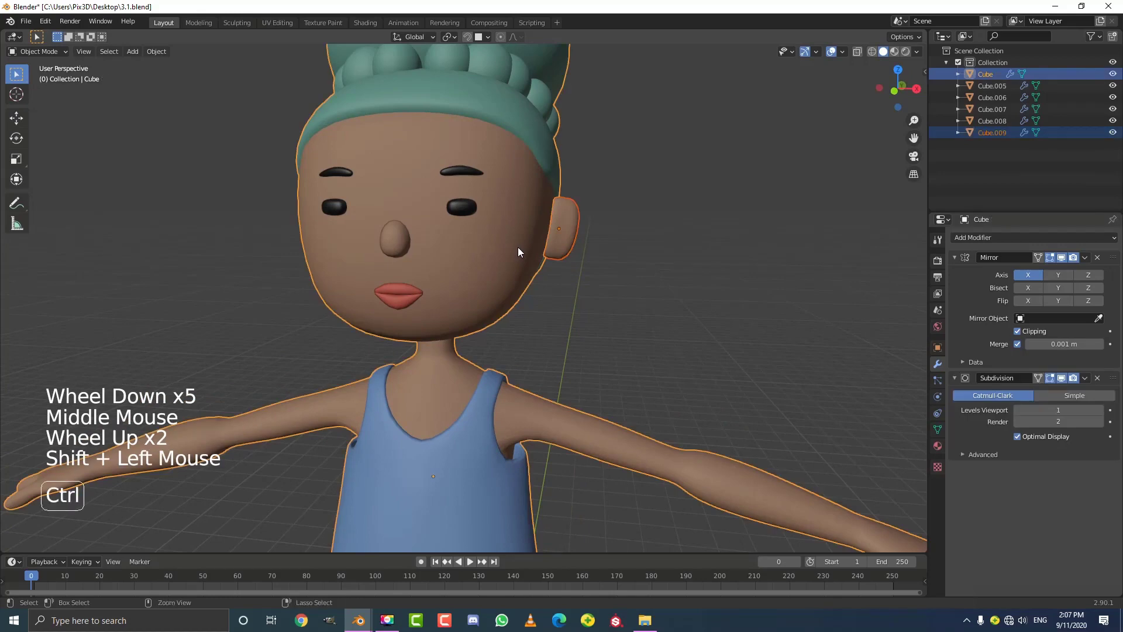
pyautogui.hotkey('ctrl', 'j')
pyautogui.scroll(-3, 391, 264)
pyautogui.moveTo(391, 264); pyautogui.dragTo(433, 266, button='middle')
pyautogui.moveTo(433, 267); pyautogui.dragTo(470, 269, button='middle')
pyautogui.scroll(2, 471, 269)
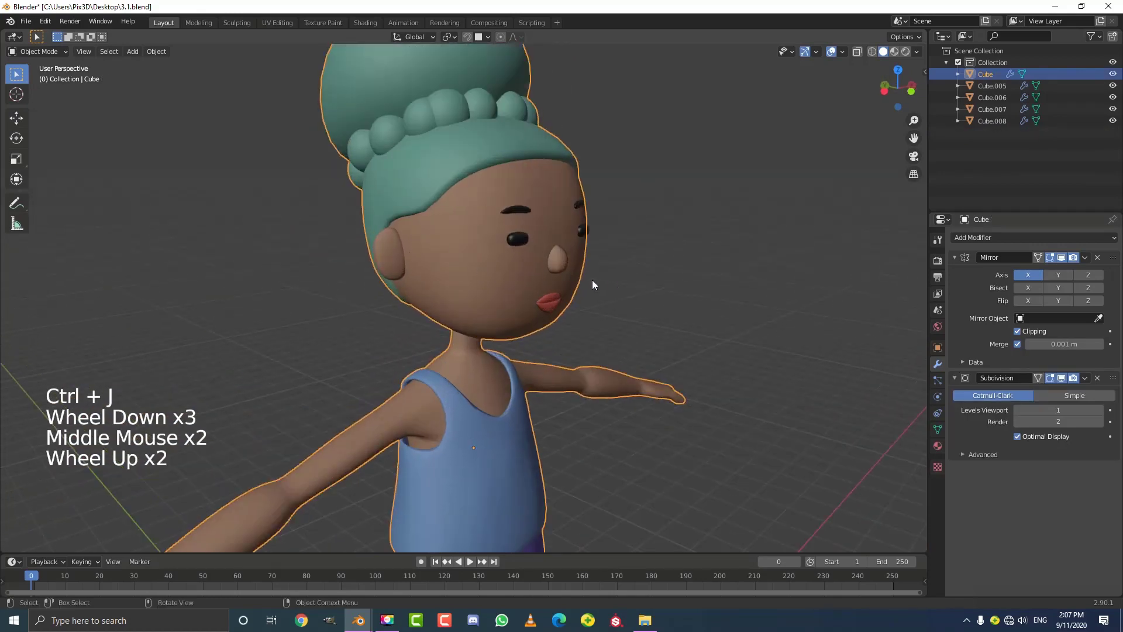
pyautogui.moveTo(592, 280); pyautogui.dragTo(505, 232, button='middle')
pyautogui.scroll(2, 505, 232)
pyautogui.press('KP_1')
pyautogui.hotkey('alt', 'a')
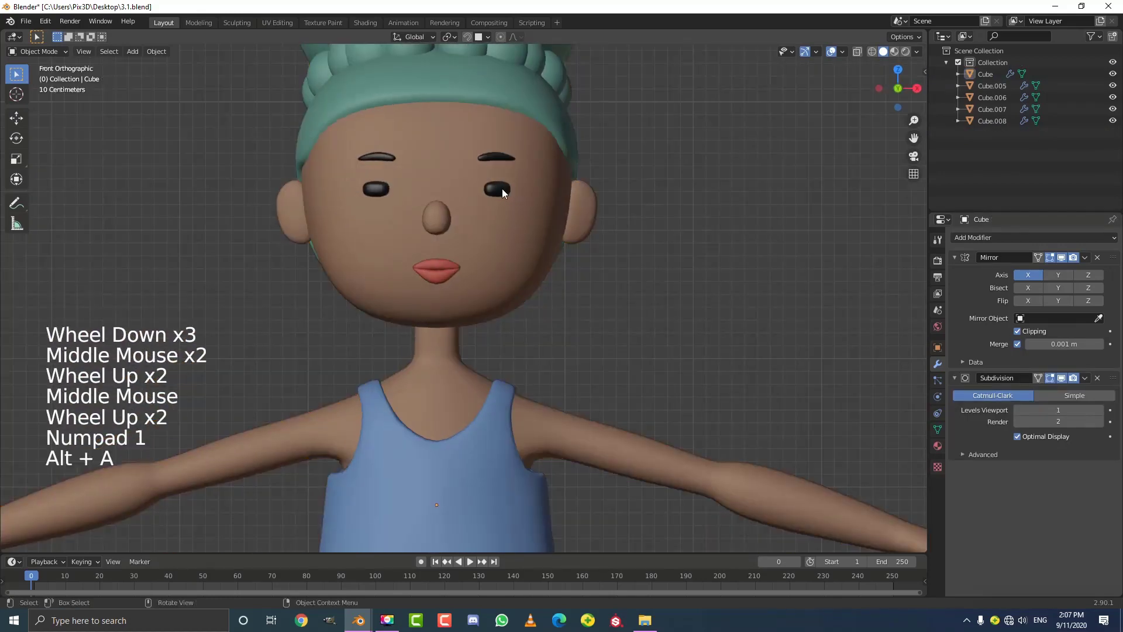
# Select the eye object on the face
pyautogui.click(498, 190)
pyautogui.keyDown('shift'); pyautogui.moveTo(496, 192); pyautogui.dragTo(478, 252, button='middle'); pyautogui.keyUp('shift')
pyautogui.scroll(2, 477, 251)
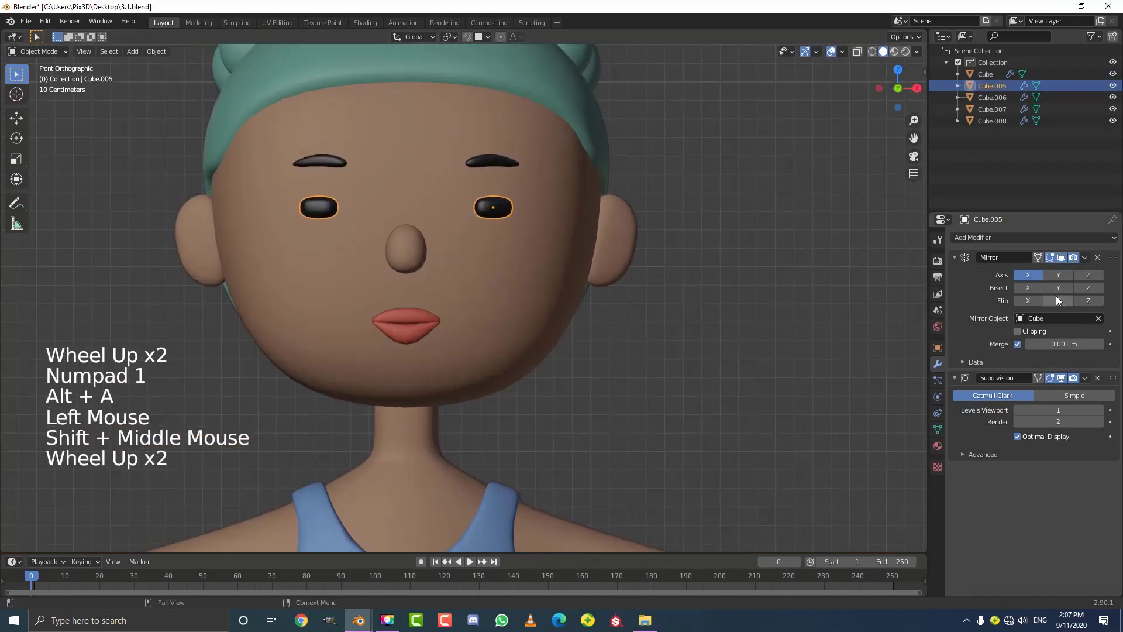
pyautogui.click(954, 258)
pyautogui.click(1086, 258)
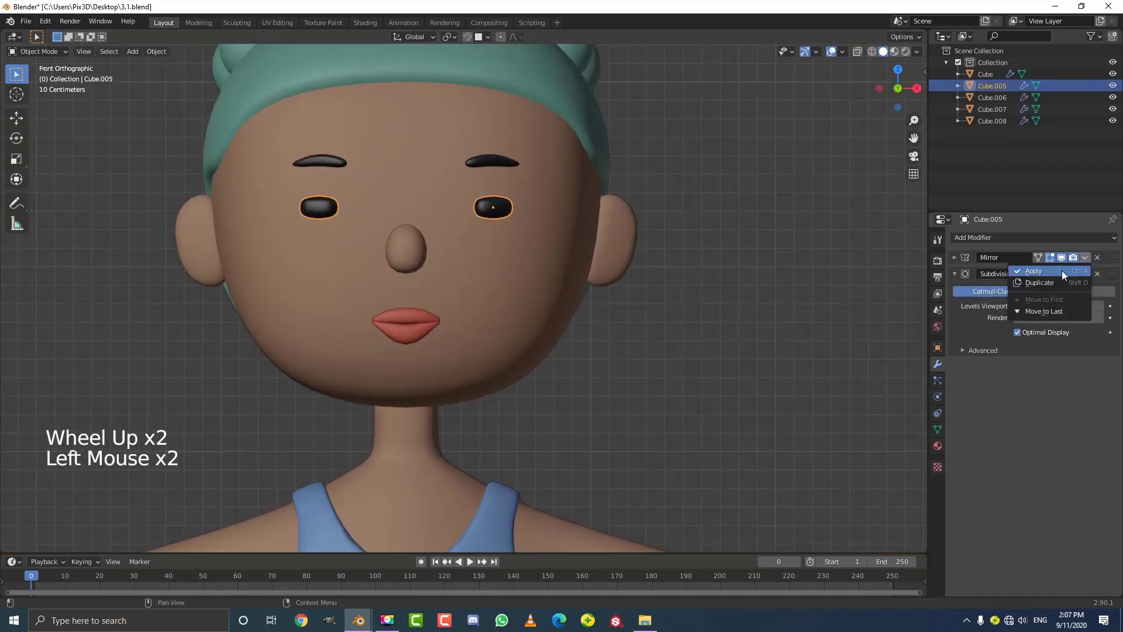
pyautogui.click(1062, 270)
pyautogui.hotkey('ctrl', 'z')
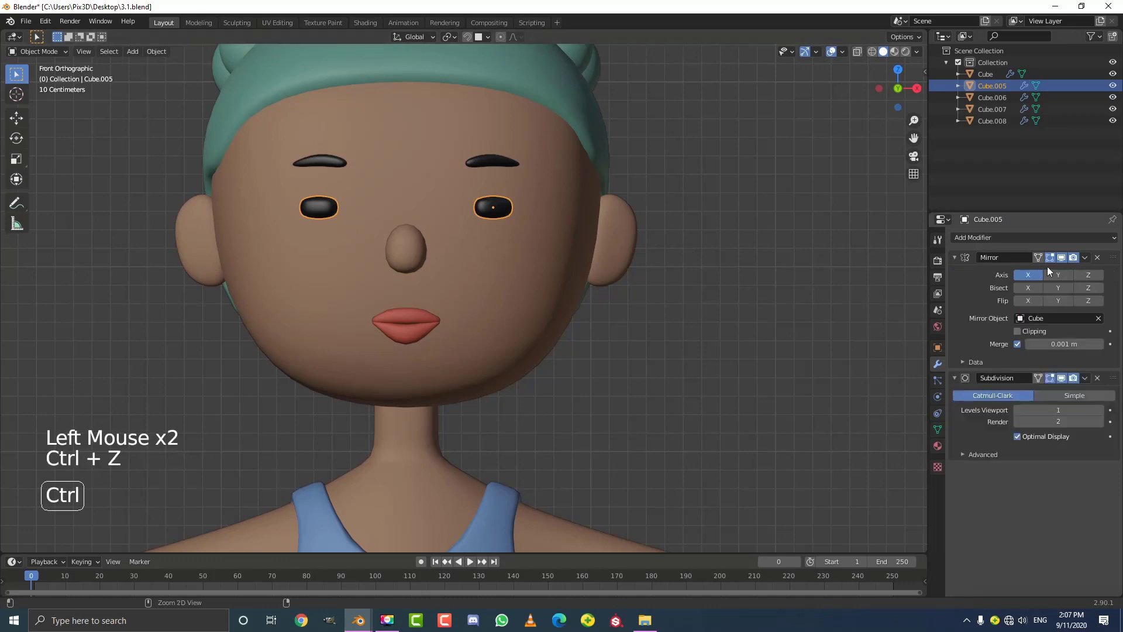
# Remove the eye's Mirror modifier and join the eye into the body object Cube, ending with nothing selected
pyautogui.click(1097, 257)
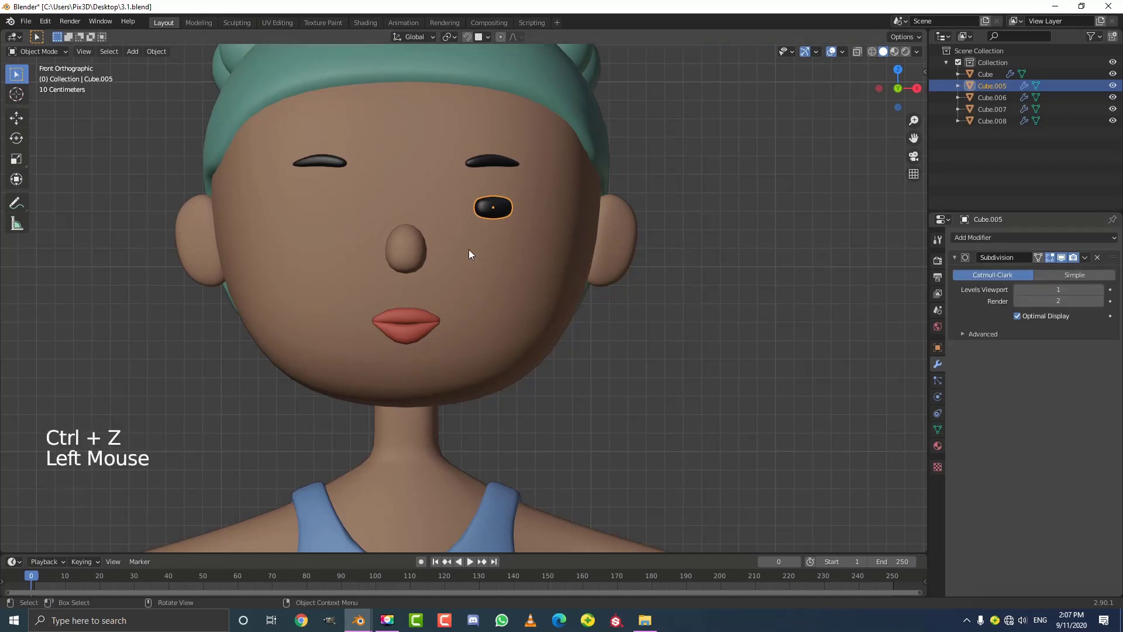
pyautogui.keyDown('shift'); pyautogui.click(541, 236); pyautogui.keyUp('shift')
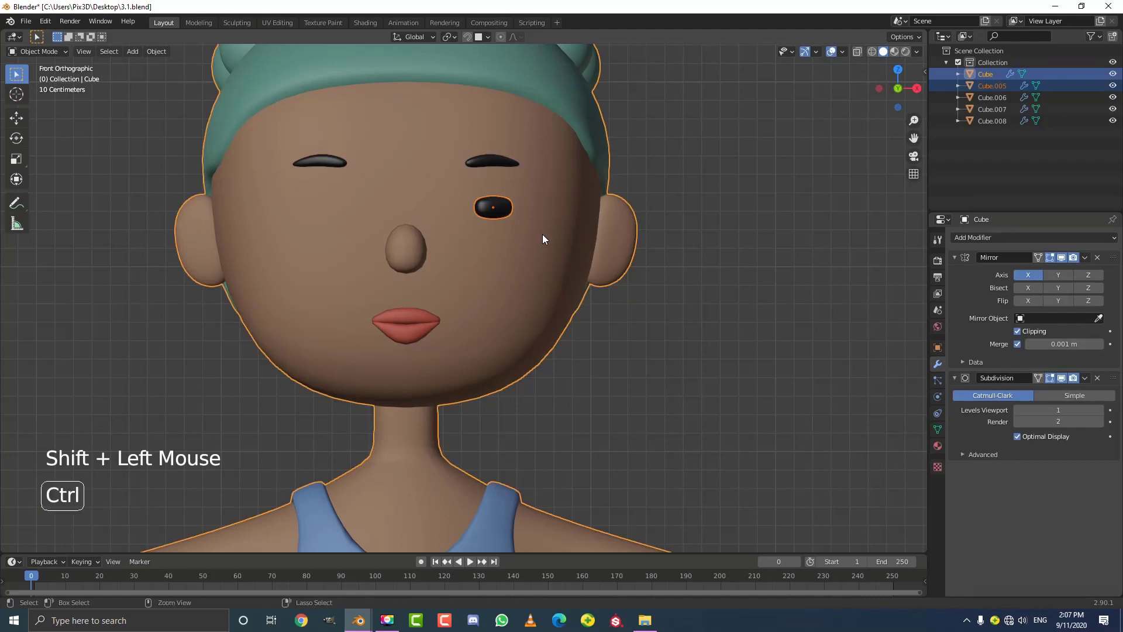
pyautogui.hotkey('ctrl', 'j')
pyautogui.hotkey('alt', 'a')
# Remove the eyebrow's Mirror and Subdivision modifiers and join the eyebrow into the body object Cube, ending deselected
pyautogui.click(482, 160)
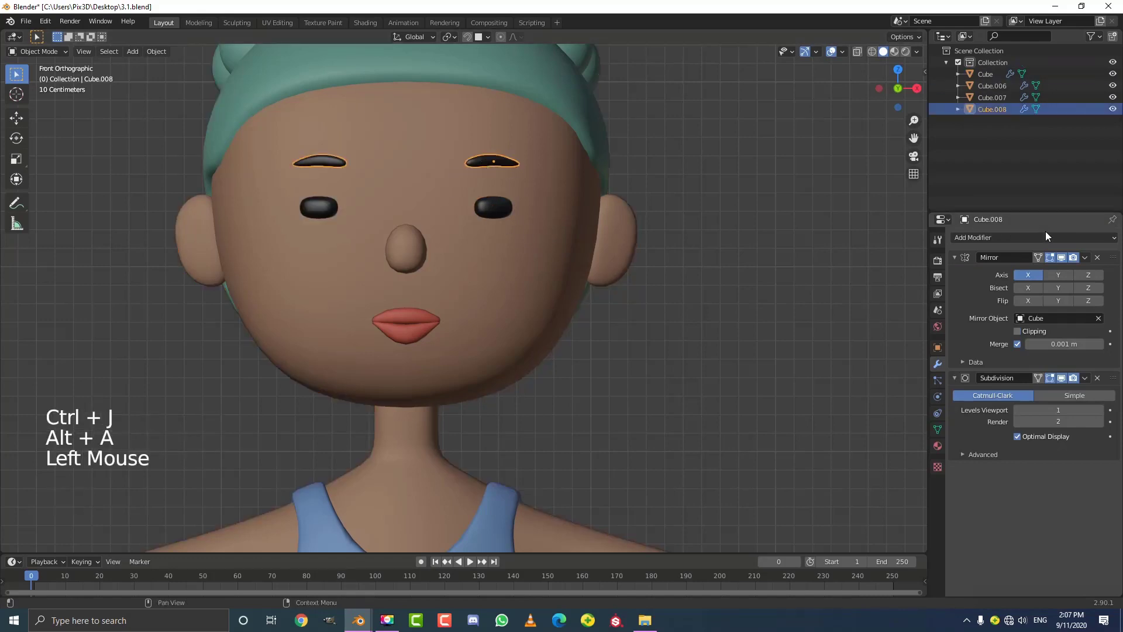
pyautogui.click(1096, 258)
pyautogui.click(1097, 257)
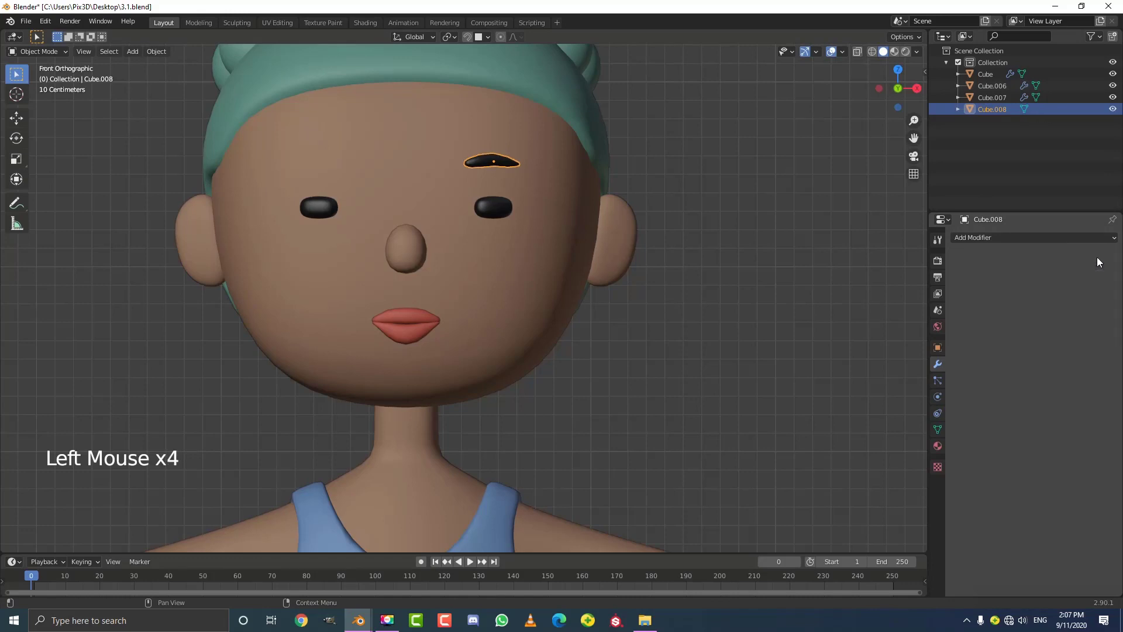
pyautogui.keyDown('shift'); pyautogui.click(544, 250); pyautogui.keyUp('shift')
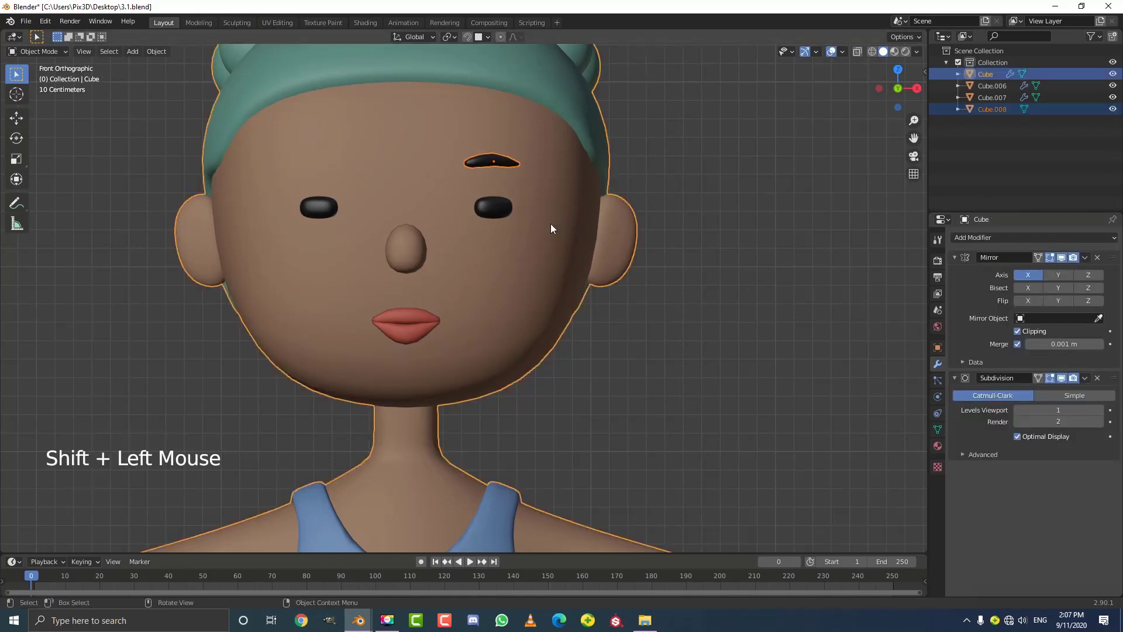
pyautogui.hotkey('ctrl', 'j')
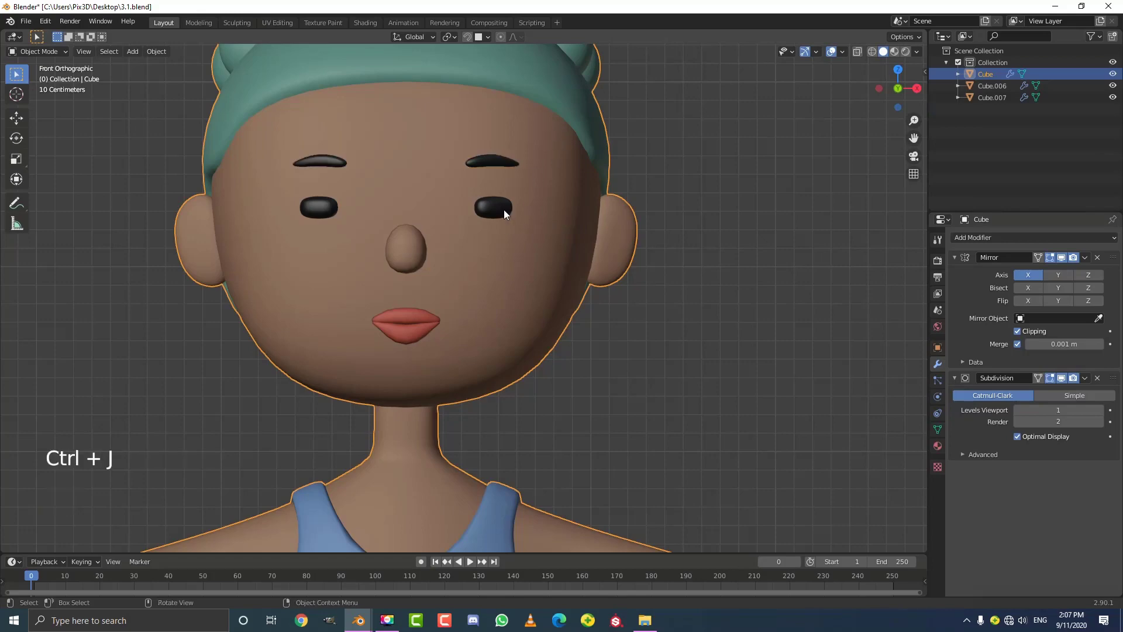
pyautogui.scroll(-2, 462, 258)
pyautogui.hotkey('alt', 'a')
# Remove the Mirror modifier from the lips object
pyautogui.scroll(3, 416, 310)
pyautogui.click(415, 320)
pyautogui.scroll(2, 427, 330)
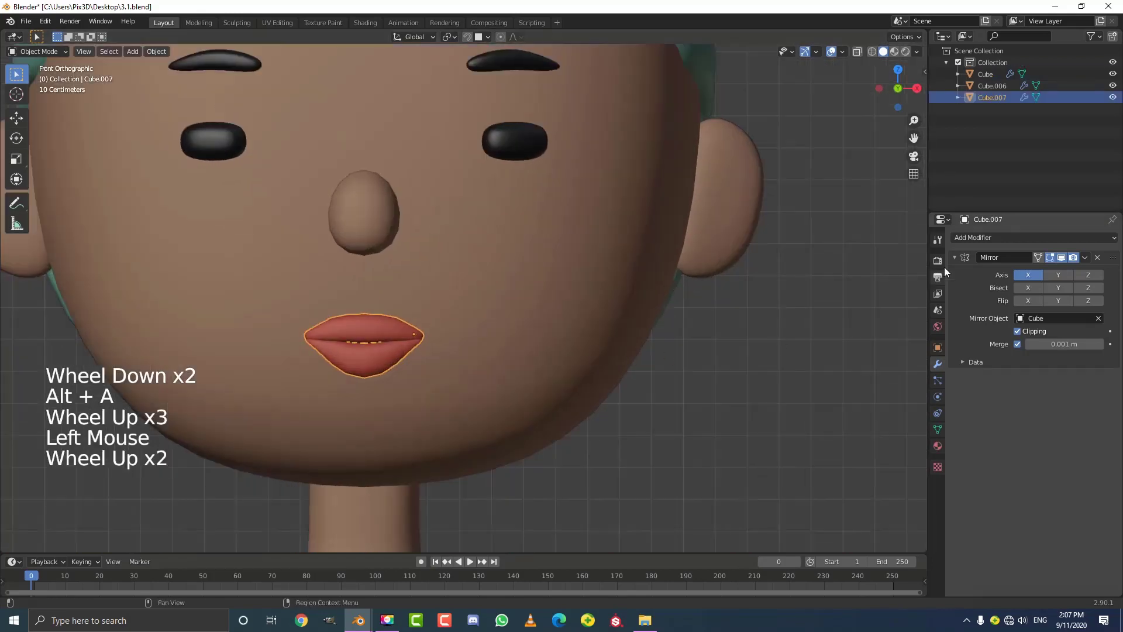
pyautogui.moveTo(339, 371); pyautogui.dragTo(273, 364, button='middle')
pyautogui.scroll(-3, 209, 365)
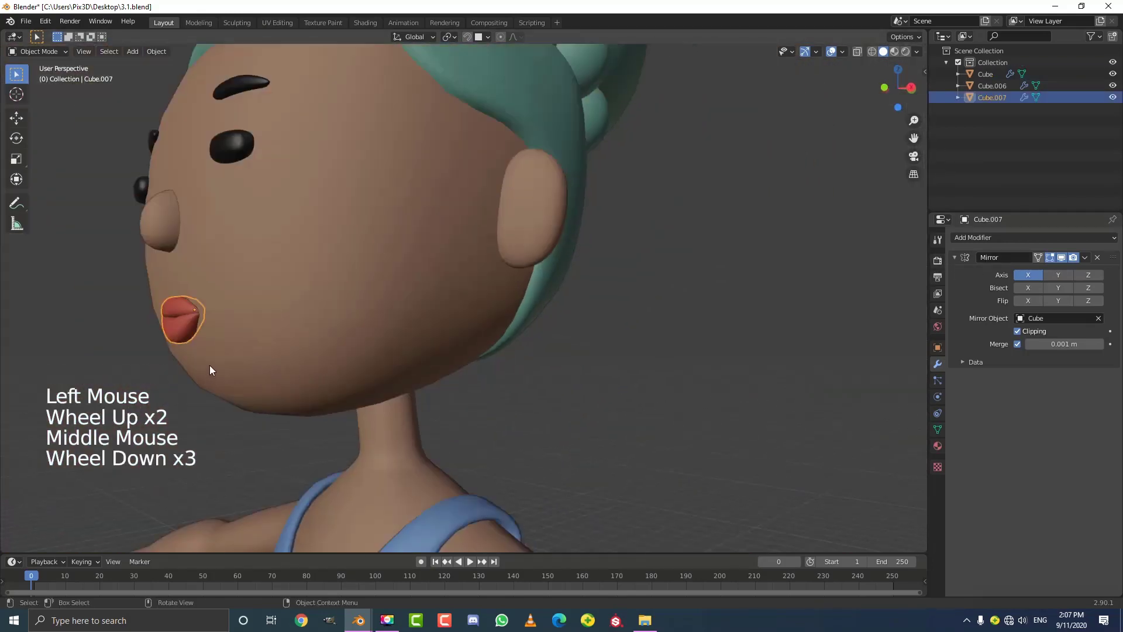
pyautogui.press('KP_1')
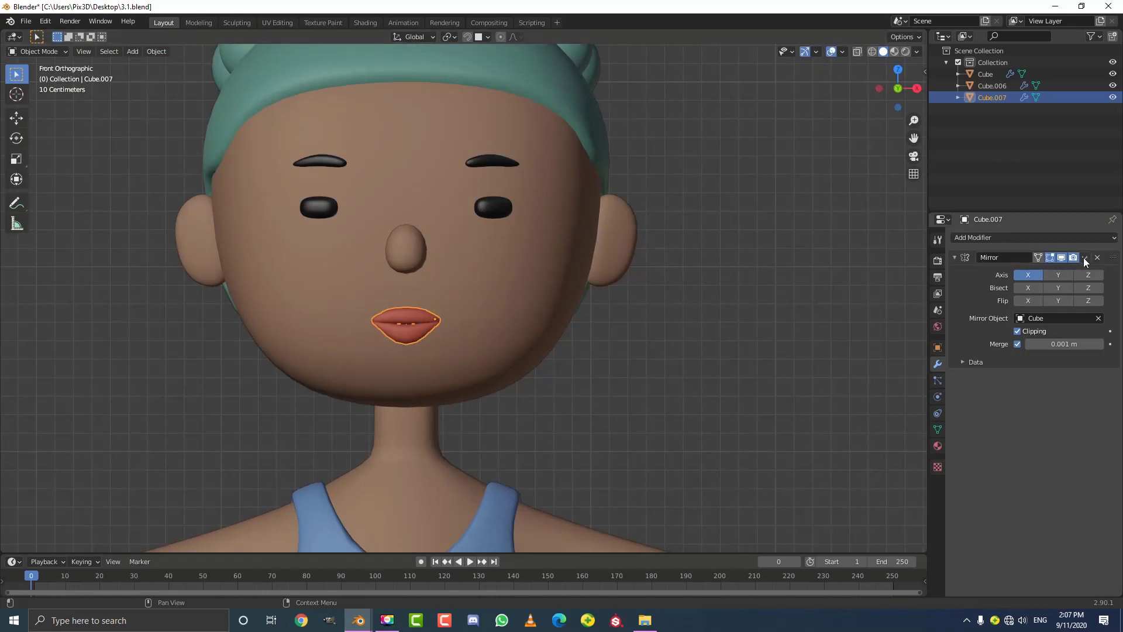
pyautogui.click(1084, 257)
pyautogui.scroll(3, 343, 276)
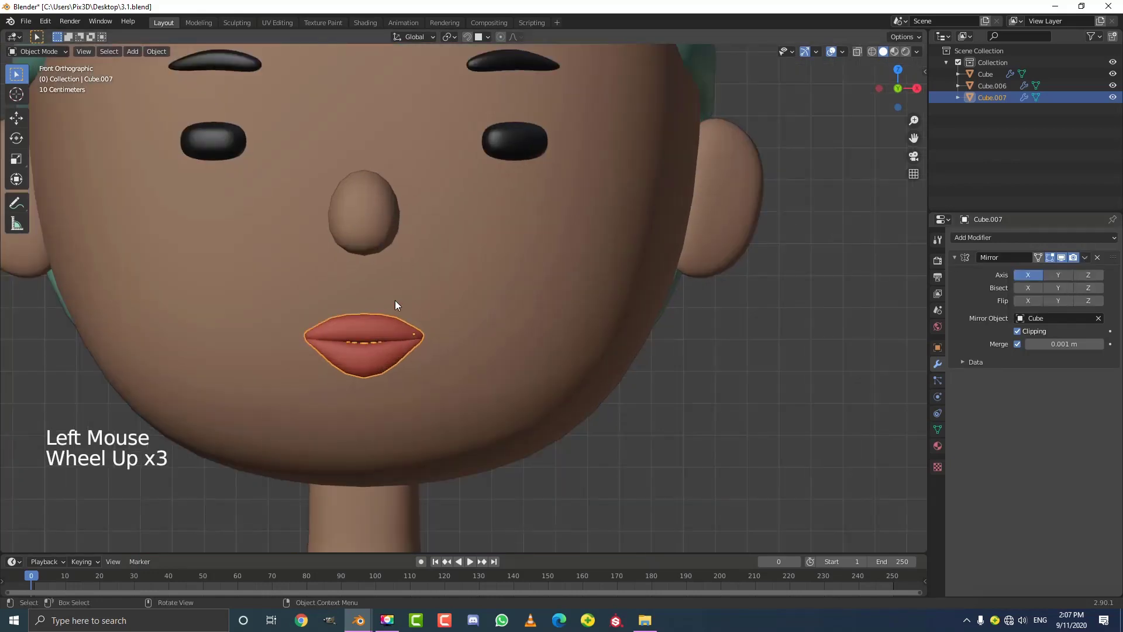
pyautogui.click(1098, 258)
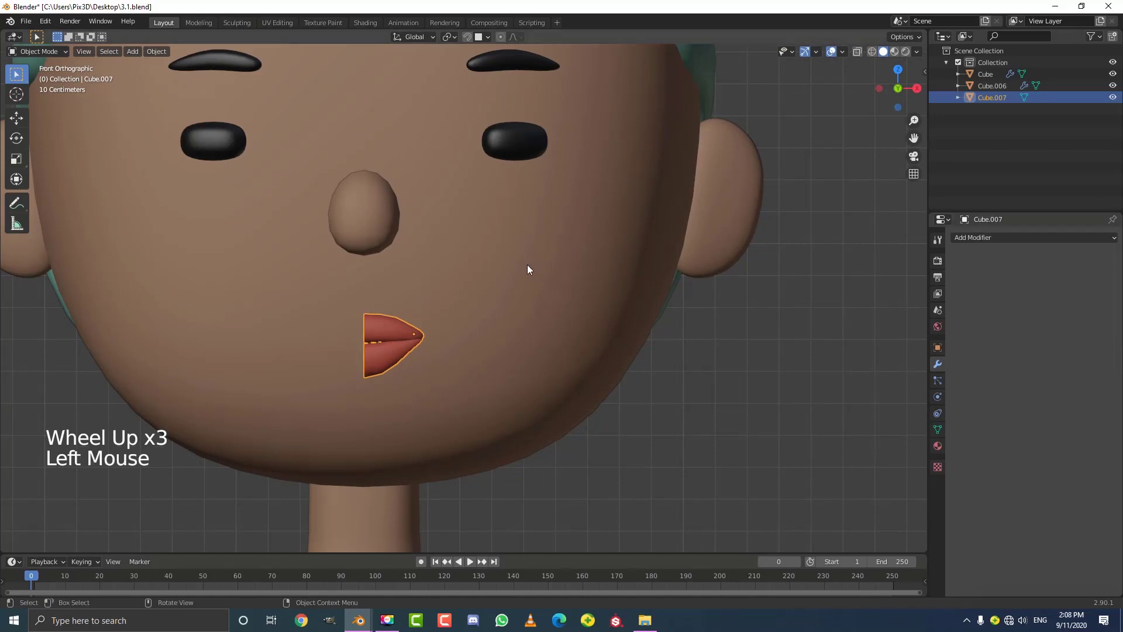
# Join the half lips into the body object Cube, keeping the body active
pyautogui.scroll(-3, 527, 265)
pyautogui.scroll(1, 405, 331)
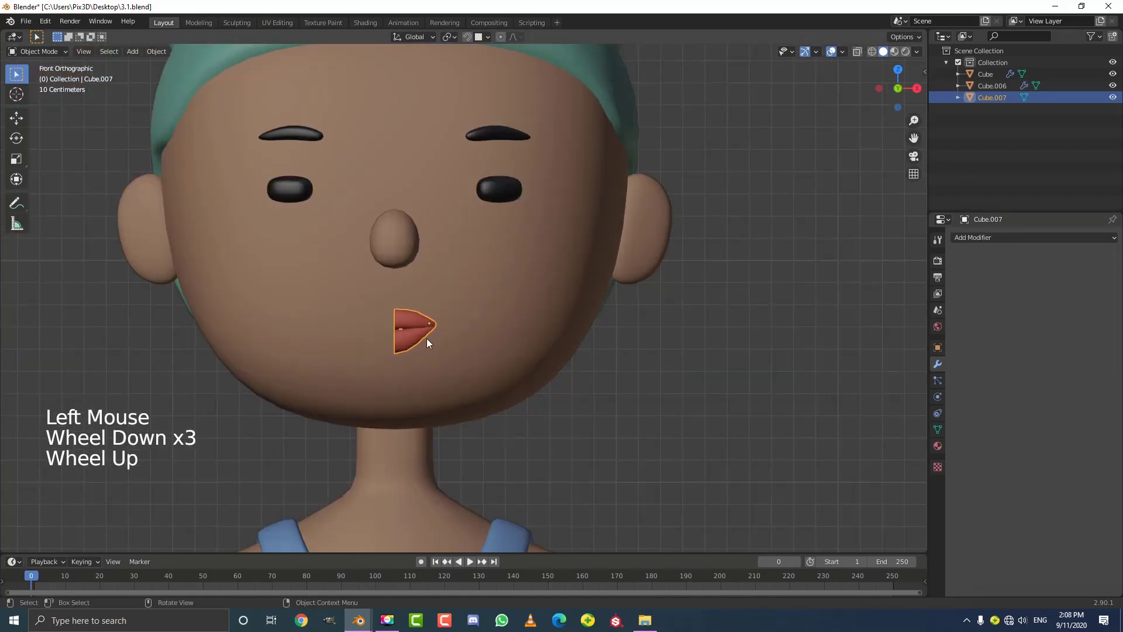
pyautogui.keyDown('shift'); pyautogui.click(517, 279); pyautogui.keyUp('shift')
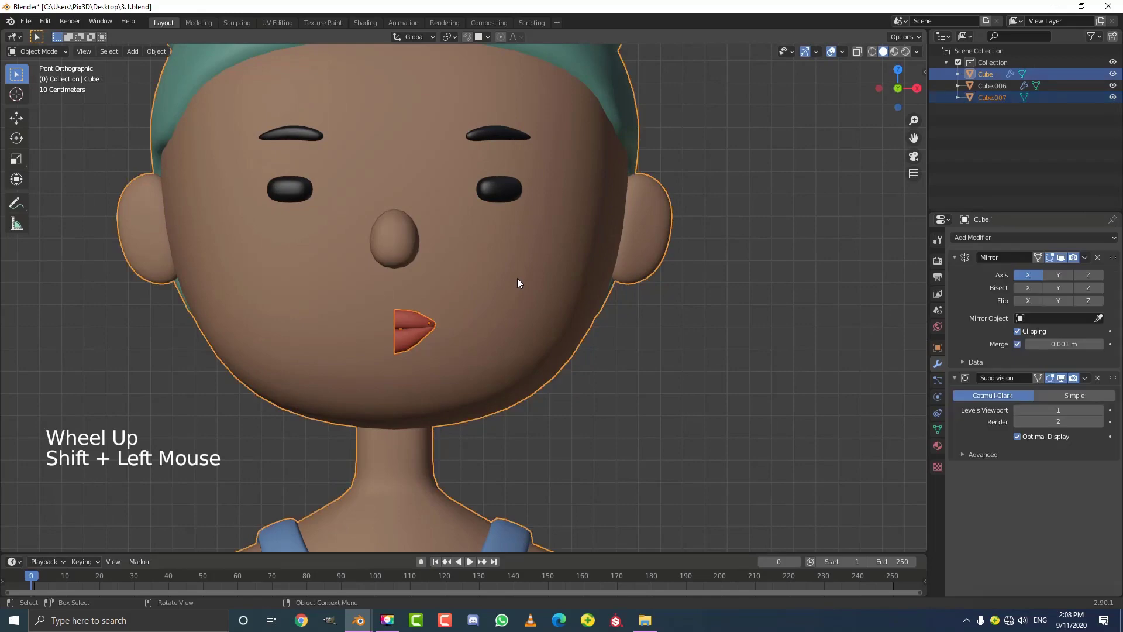
# Join the lips into the character's body object and check the combined mesh in Edit Mode
pyautogui.hotkey('ctrl', 'j')
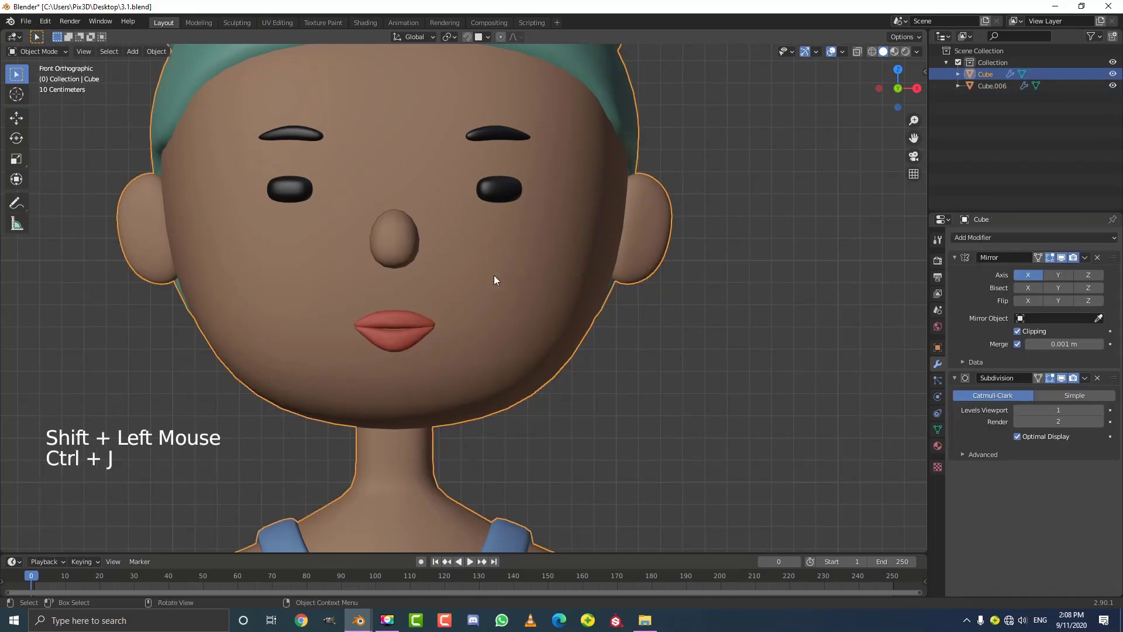
pyautogui.scroll(-5, 497, 280)
pyautogui.hotkey('alt', 'a')
pyautogui.scroll(-3, 517, 318)
pyautogui.press('Tab')
pyautogui.moveTo(519, 321); pyautogui.dragTo(474, 285, button='middle')
pyautogui.press('a')
pyautogui.hotkey('alt', 'a')
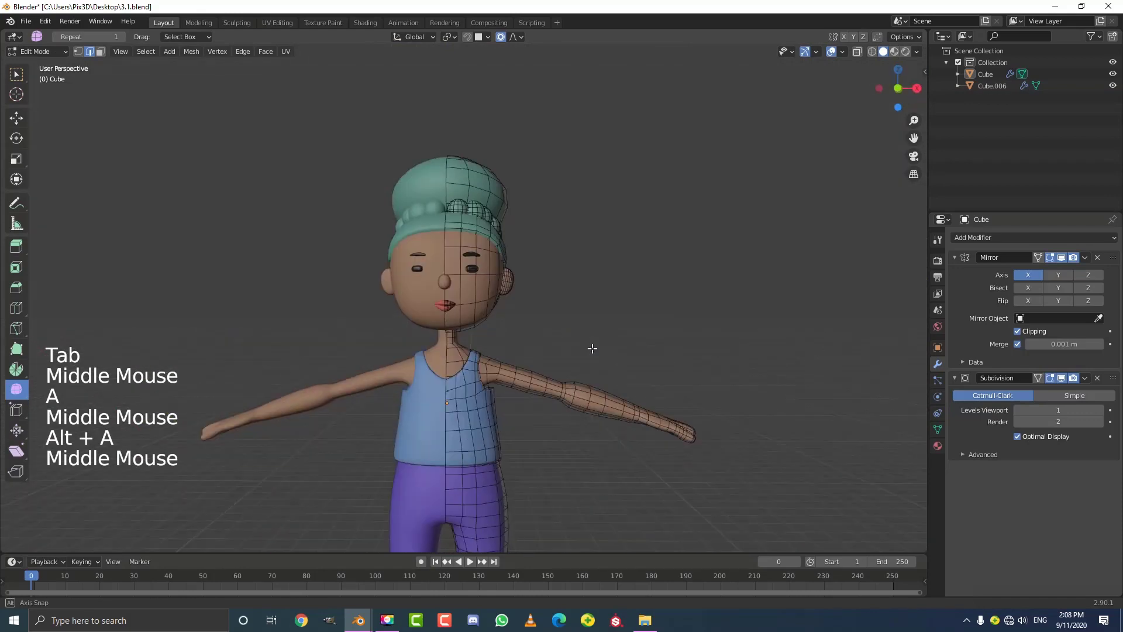
pyautogui.scroll(2, 474, 285)
pyautogui.press('Tab')
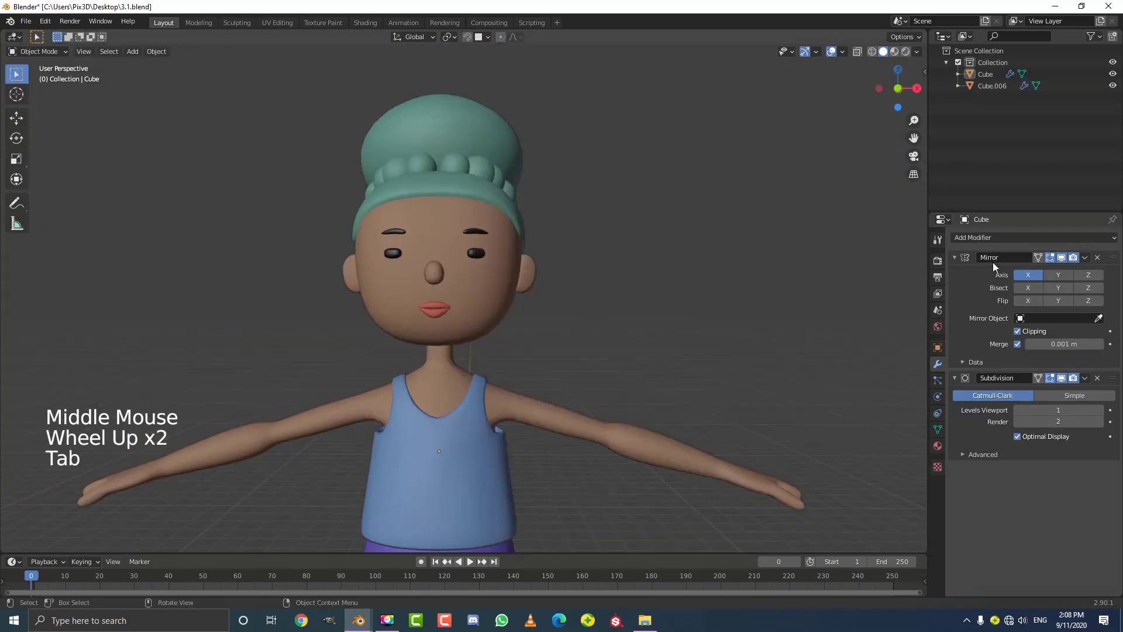
# Turn off the Mirror modifier's viewport display on the body and select the nose in front view
pyautogui.click(1061, 257)
pyautogui.scroll(-4, 504, 299)
pyautogui.moveTo(504, 300); pyautogui.dragTo(465, 303, button='middle')
pyautogui.scroll(4, 465, 303)
pyautogui.click(429, 269)
pyautogui.press('KP_1')
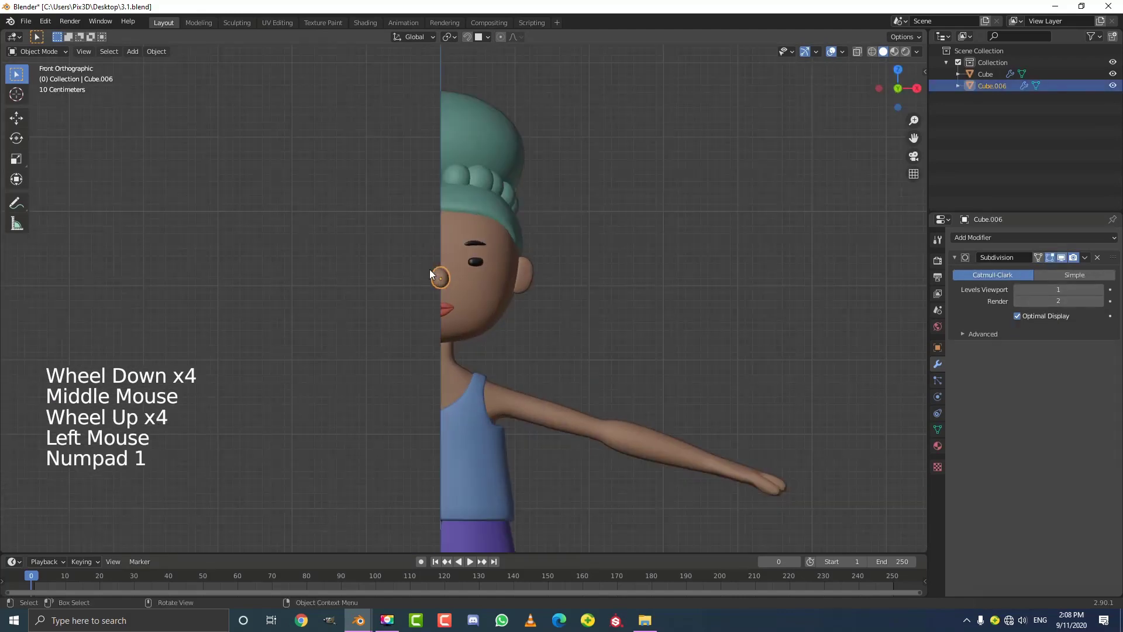
# Put the nose in Edit Mode with wireframe shading
pyautogui.scroll(6, 426, 209)
pyautogui.moveTo(426, 209)
pyautogui.keyDown('shift'); pyautogui.mouseDown(button='middle')
pyautogui.moveTo(409, 220)
pyautogui.moveTo(430, 219)
pyautogui.mouseUp(button='middle'); pyautogui.keyUp('shift')
pyautogui.scroll(3, 430, 219)
pyautogui.press('Tab')
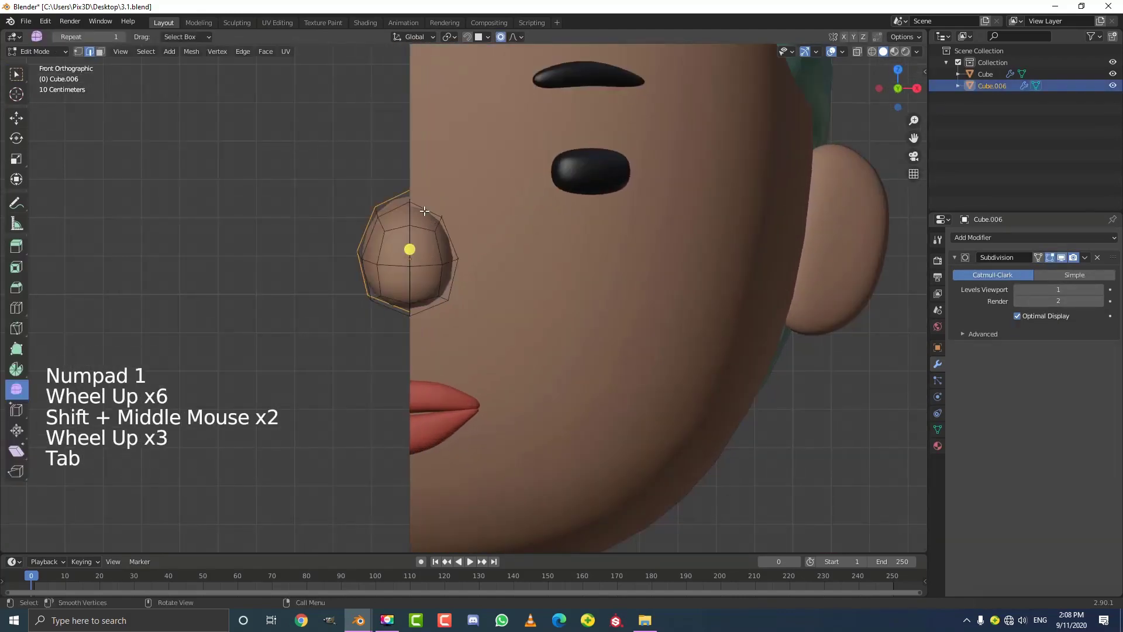
pyautogui.press('z')
pyautogui.click(330, 236)
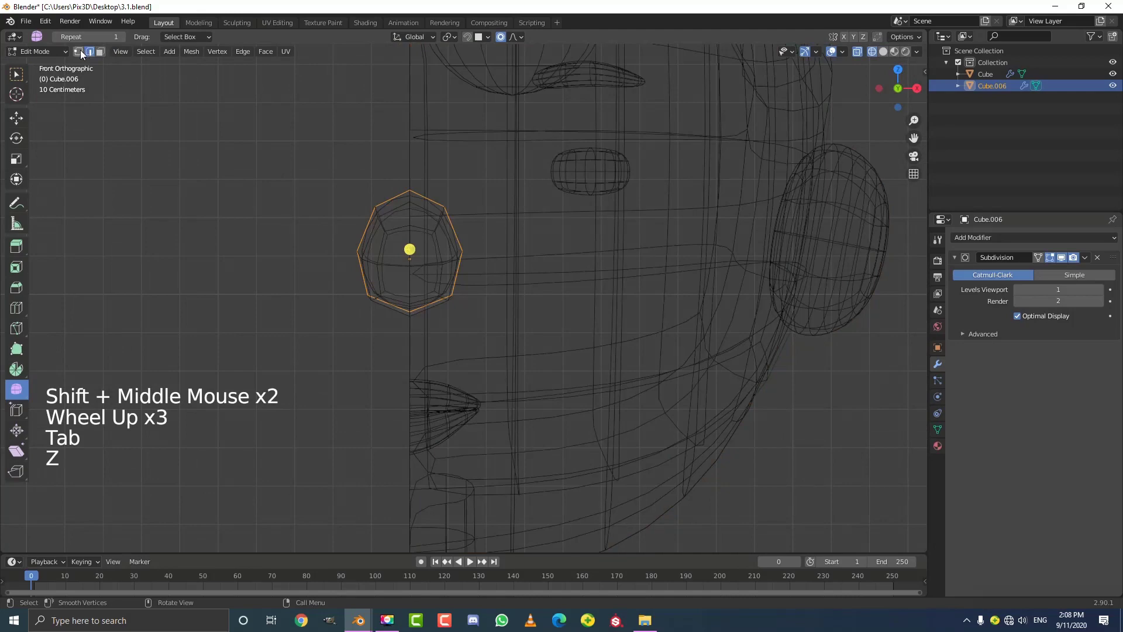
# Delete the nose vertices on the negative X side of the mirror plane and return to Object Mode
pyautogui.click(78, 52)
pyautogui.hotkey('alt', 'a')
pyautogui.press('b')
pyautogui.moveTo(325, 470); pyautogui.dragTo(386, 159)
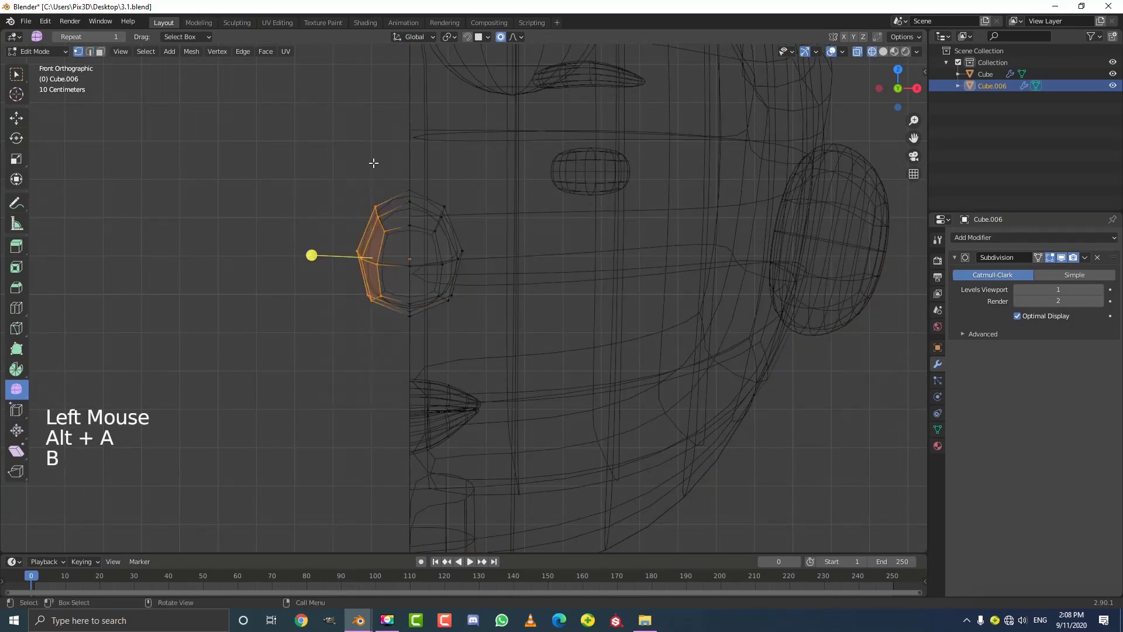
pyautogui.press('x')
pyautogui.click(331, 79)
pyautogui.press('Tab')
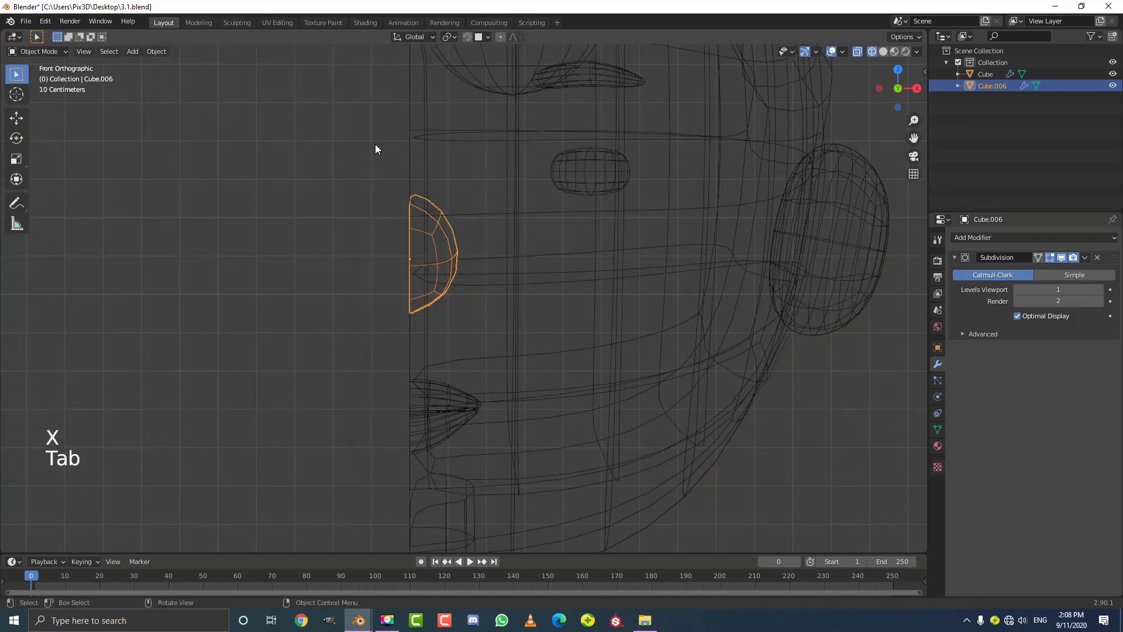
# Join the half nose into the body object and return to solid shading
pyautogui.scroll(-4, 499, 252)
pyautogui.keyDown('shift'); pyautogui.click(581, 200); pyautogui.keyUp('shift')
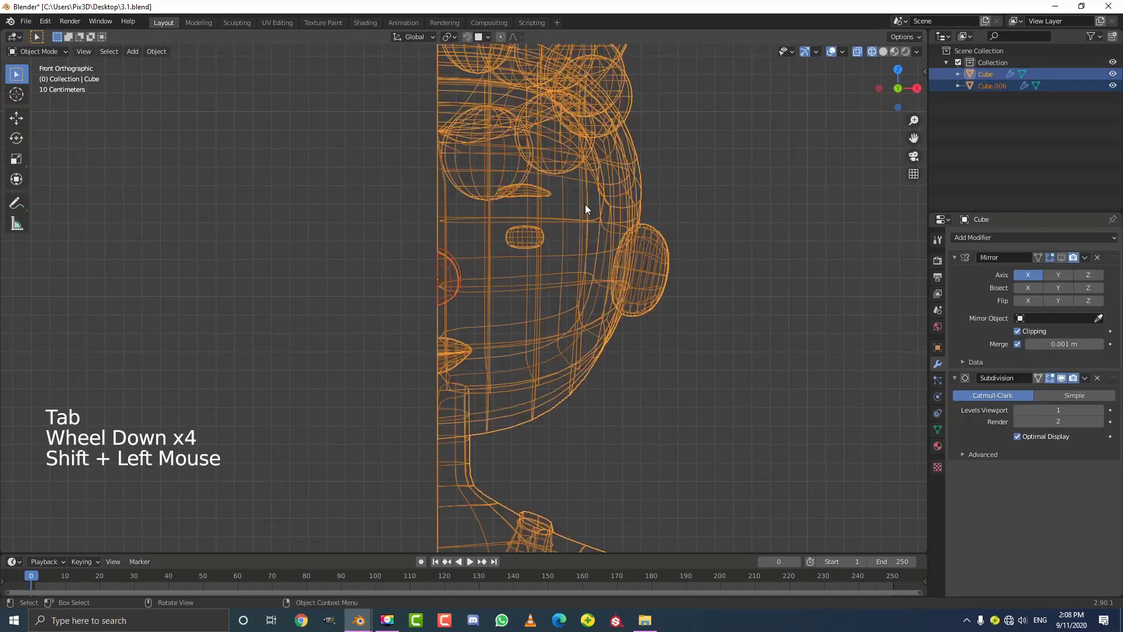
pyautogui.hotkey('ctrl', 'j')
pyautogui.press('z')
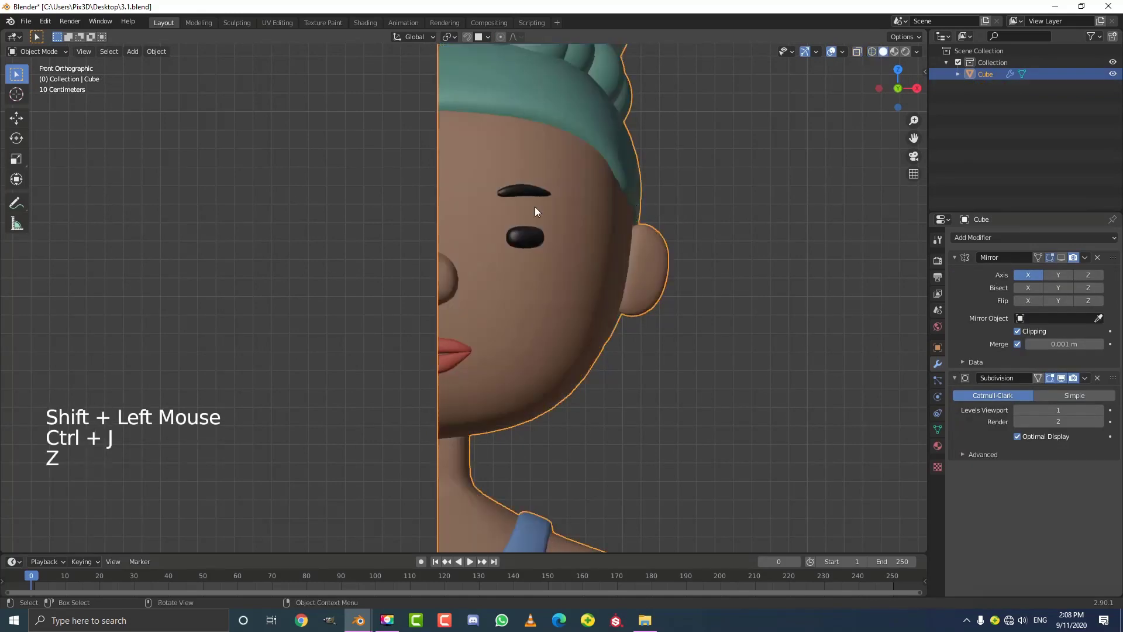
# Turn the body's Mirror modifier viewport display back on
pyautogui.scroll(-2, 535, 206)
pyautogui.moveTo(535, 206)
pyautogui.mouseDown(button='middle')
pyautogui.moveTo(412, 262)
pyautogui.moveTo(413, 320)
pyautogui.mouseUp(button='middle')
pyautogui.scroll(-5, 529, 318)
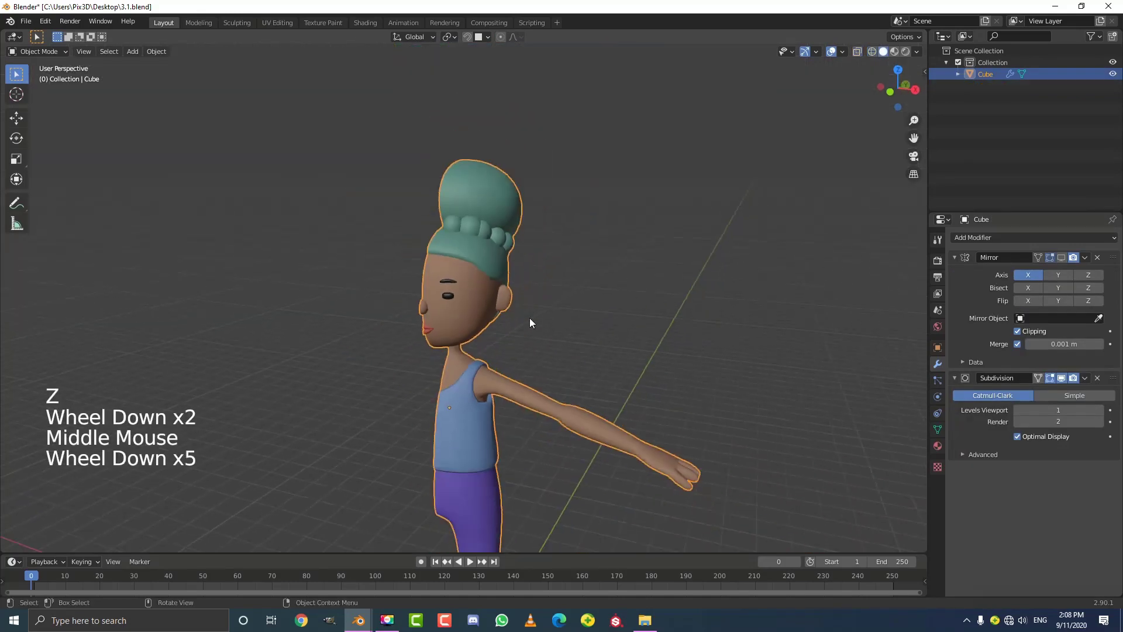
pyautogui.moveTo(529, 318)
pyautogui.mouseDown(button='middle')
pyautogui.moveTo(564, 293)
pyautogui.moveTo(531, 321)
pyautogui.mouseUp(button='middle')
pyautogui.click(1062, 257)
pyautogui.scroll(-3, 589, 305)
pyautogui.scroll(3, 531, 320)
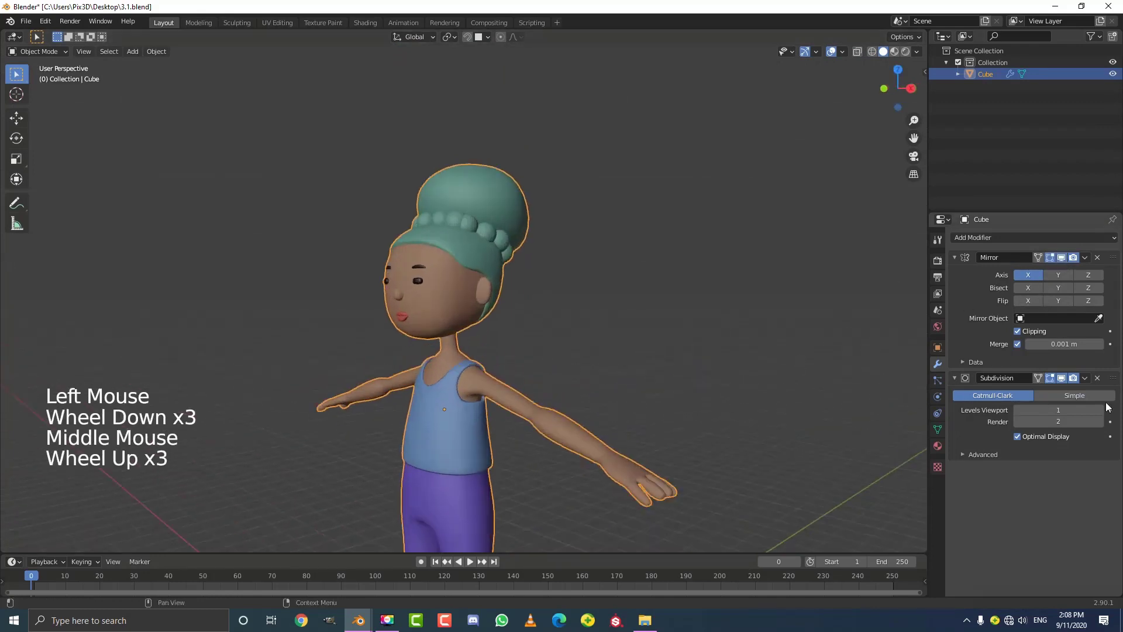
# Turn off the Subdivision modifier's viewport display and collapse the Mirror modifier's settings
pyautogui.click(1062, 378)
pyautogui.keyDown('shift'); pyautogui.moveTo(655, 378); pyautogui.dragTo(534, 339, button='middle'); pyautogui.keyUp('shift')
pyautogui.press('KP_1')
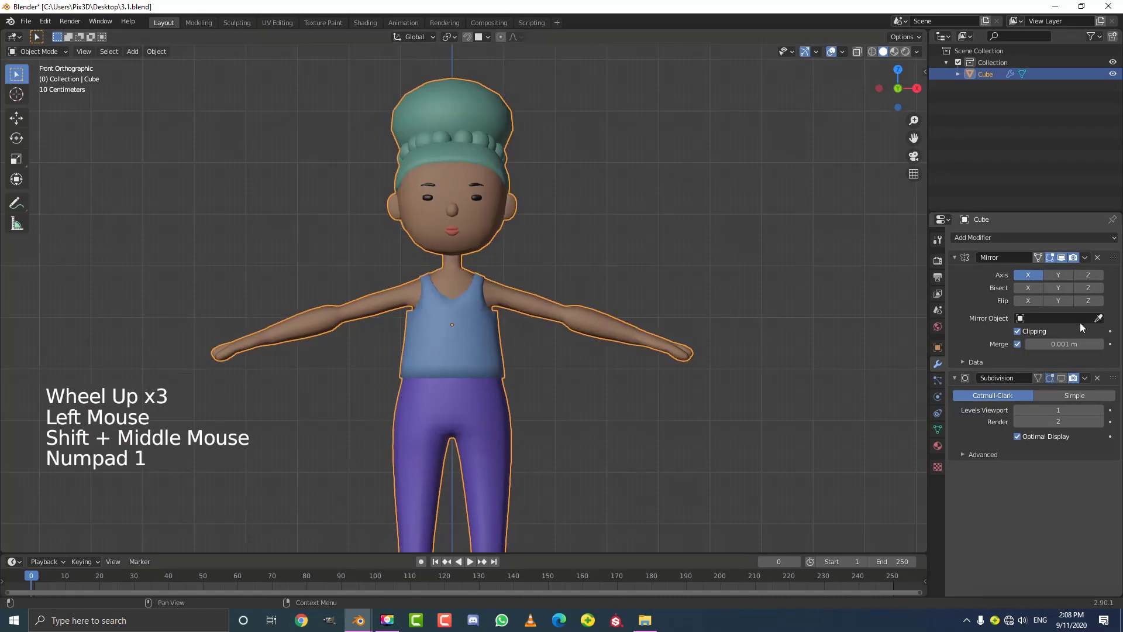
pyautogui.click(953, 257)
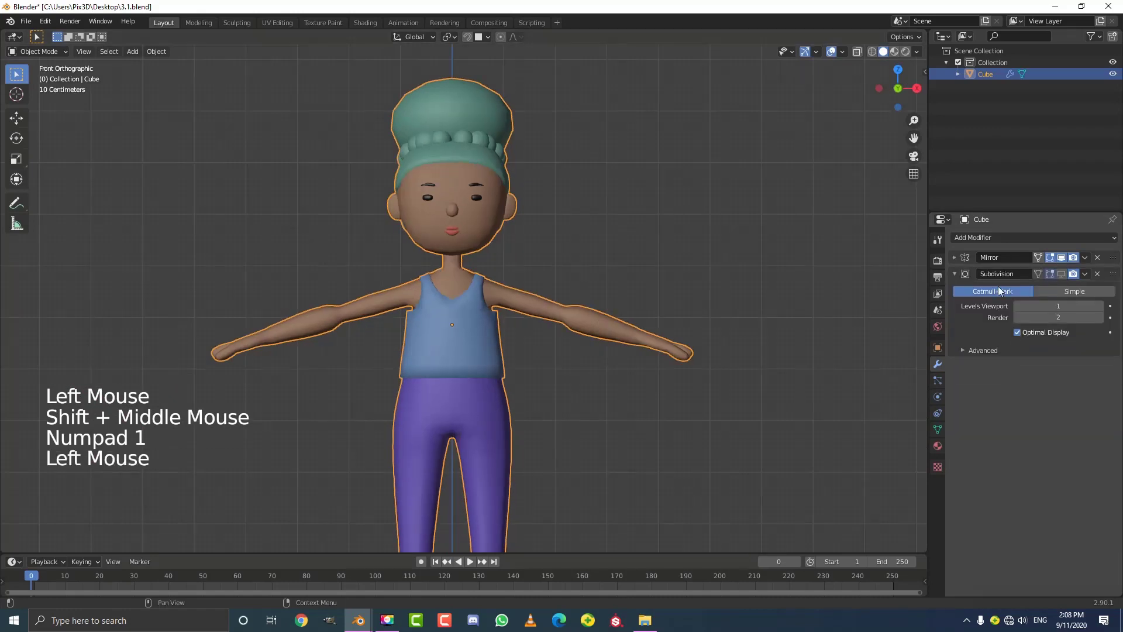
pyautogui.click(1059, 273)
pyautogui.click(1060, 274)
pyautogui.scroll(-5, 577, 335)
pyautogui.hotkey('alt', 'a')
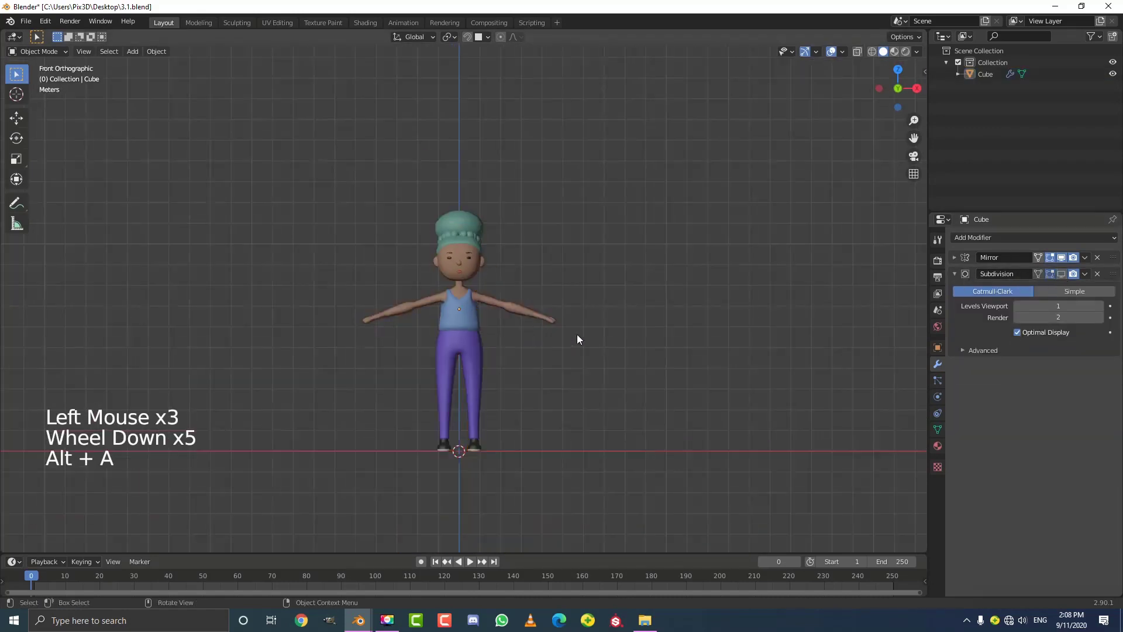
# Examine the unsubdivided character's edge flow in Edit Mode, using edge selection, around the head, torso and arms
pyautogui.moveTo(576, 335); pyautogui.dragTo(370, 353, button='middle')
pyautogui.scroll(3, 494, 309)
pyautogui.moveTo(493, 308); pyautogui.dragTo(506, 266, button='middle')
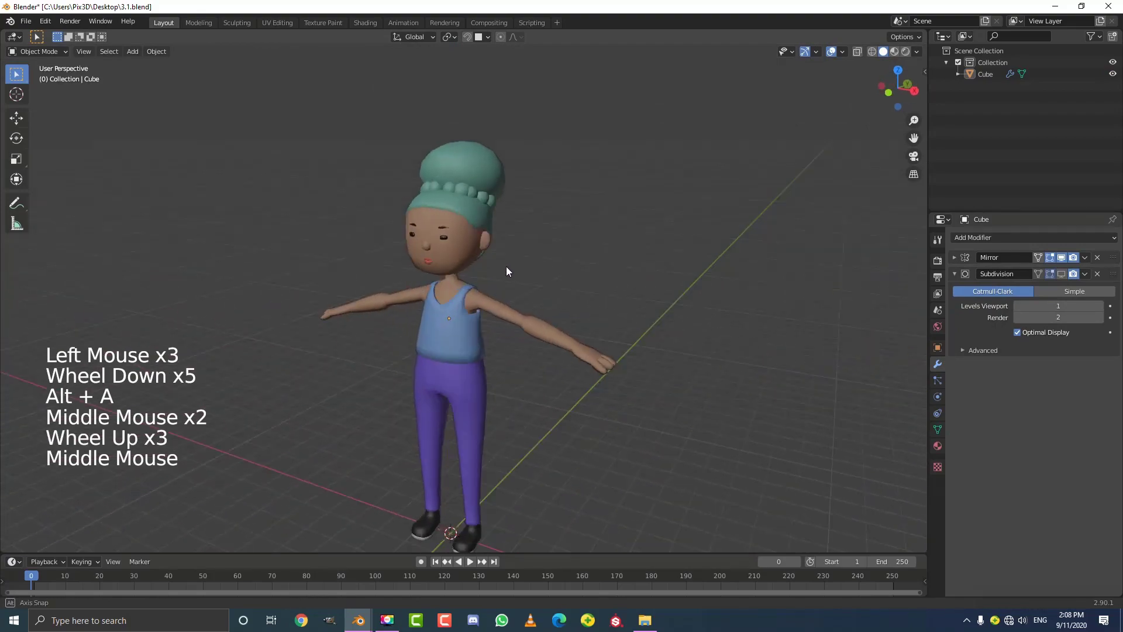
pyautogui.press('Tab')
pyautogui.press('a')
pyautogui.click(89, 52)
pyautogui.scroll(5, 555, 294)
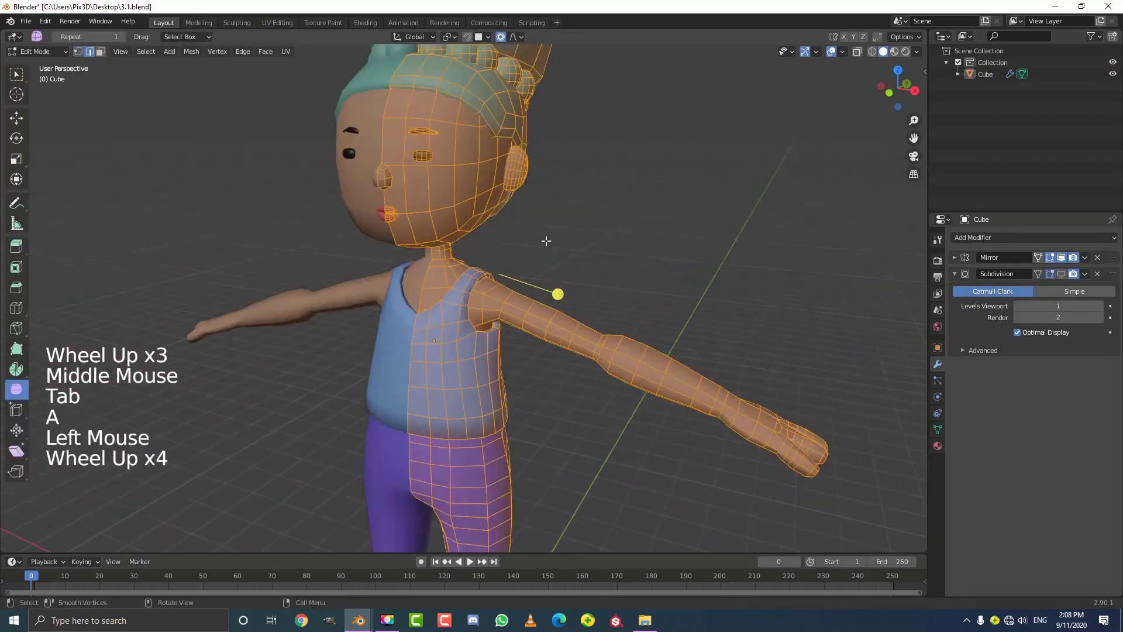
pyautogui.hotkey('alt', 'a')
pyautogui.moveTo(557, 293); pyautogui.dragTo(606, 303, button='middle')
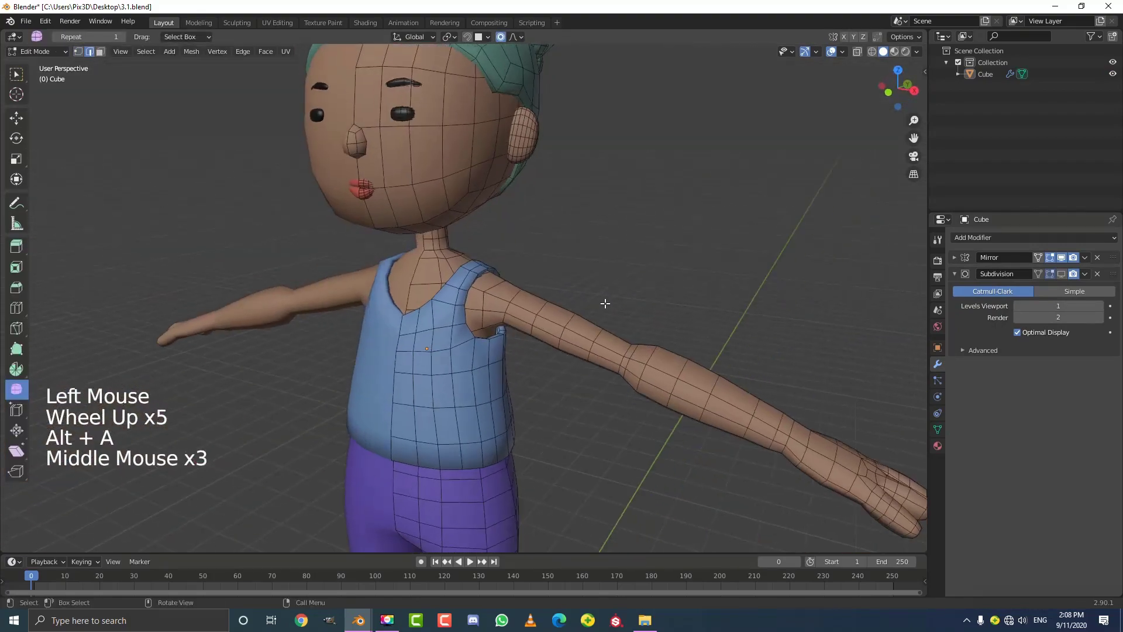
pyautogui.press('KP_1')
pyautogui.scroll(-2, 609, 301)
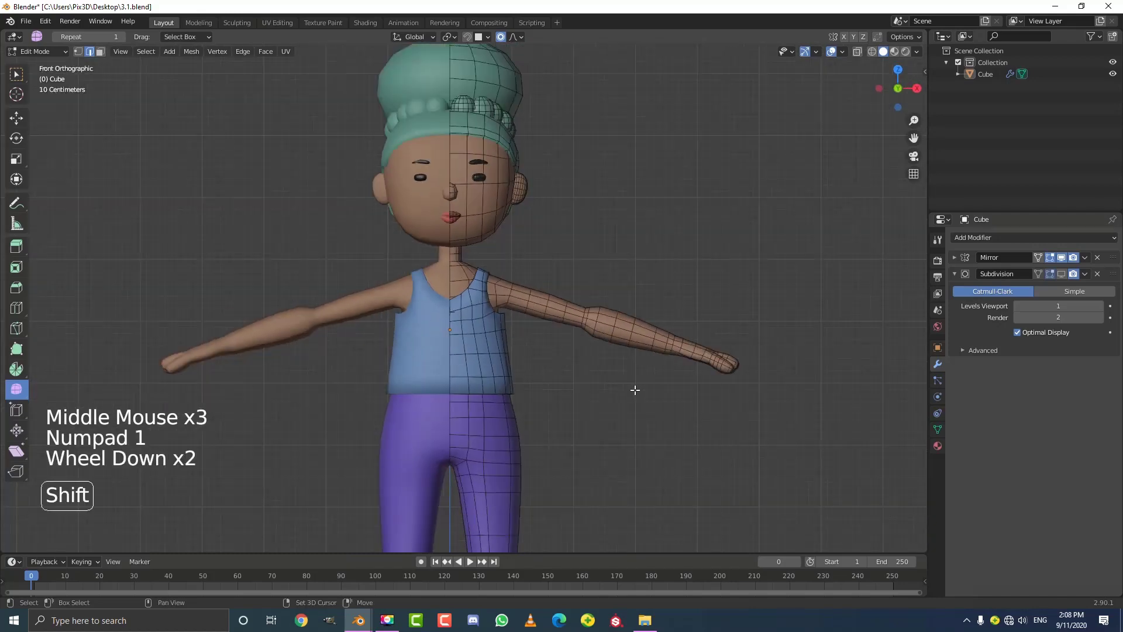
pyautogui.keyDown('shift'); pyautogui.moveTo(634, 389); pyautogui.dragTo(637, 344, button='middle'); pyautogui.keyUp('shift')
# Turn the Subdivision modifier's viewport display back on and return the character to Object Mode
pyautogui.click(1062, 274)
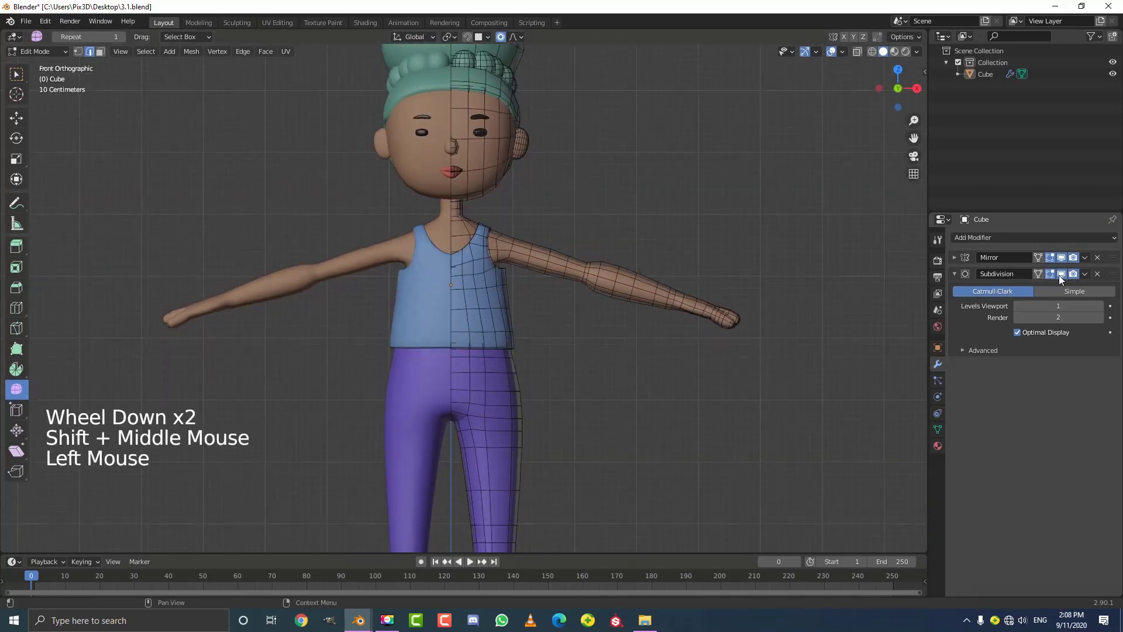
pyautogui.press('Tab')
pyautogui.scroll(-4, 487, 268)
pyautogui.hotkey('alt', 'a')
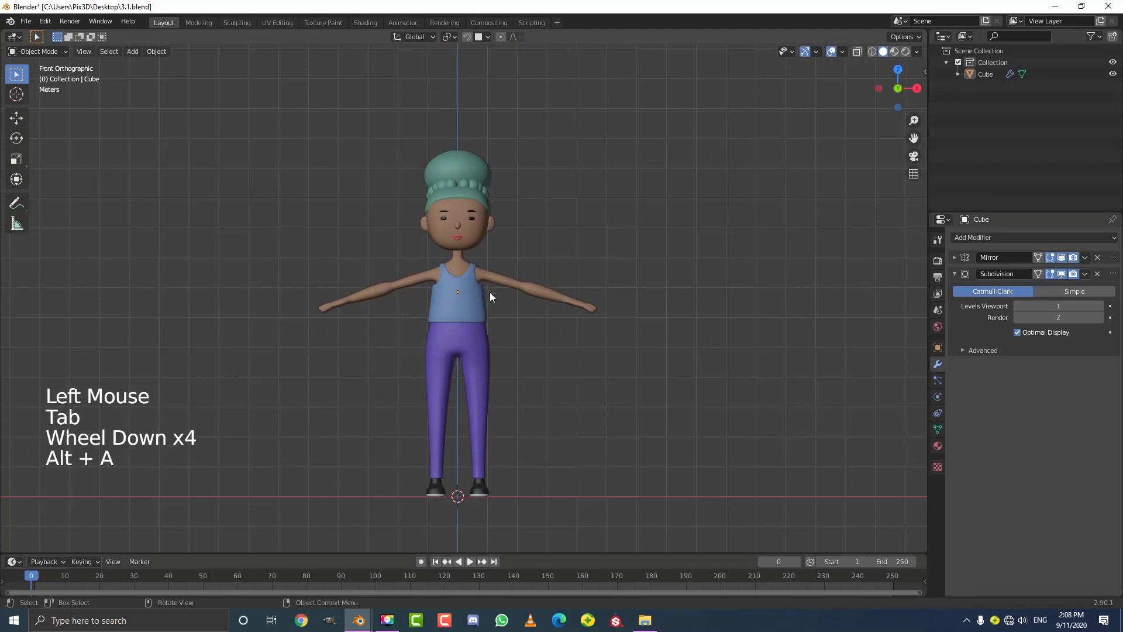
pyautogui.keyDown('shift'); pyautogui.moveTo(489, 294); pyautogui.dragTo(515, 306, button='middle'); pyautogui.keyUp('shift')
pyautogui.scroll(3, 542, 298)
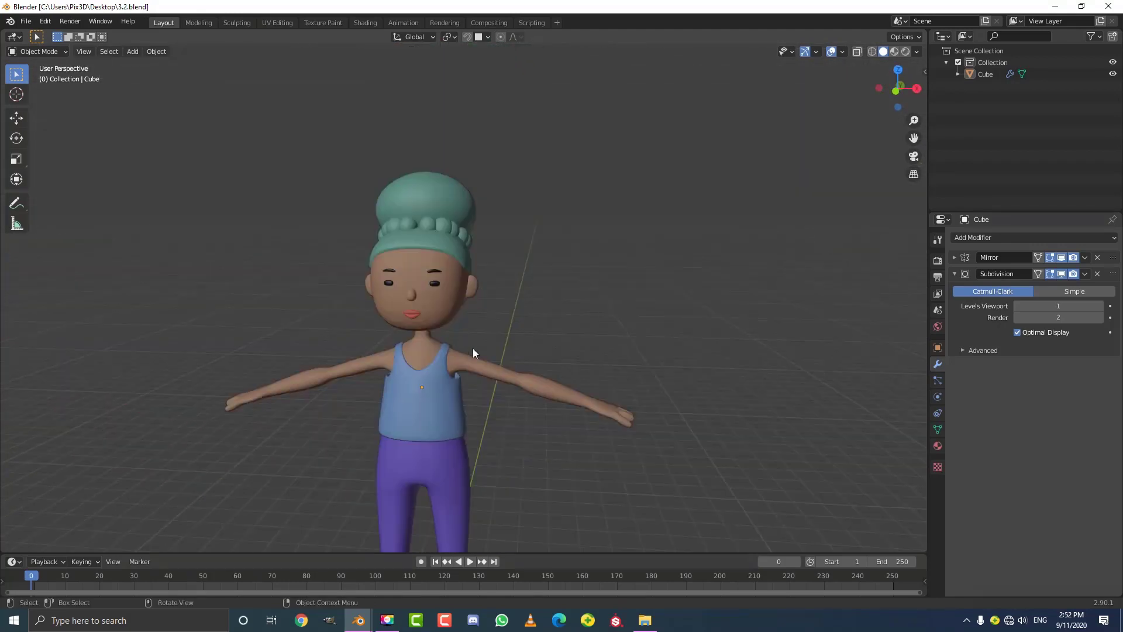
# Add a torus mesh to the scene from the front view
pyautogui.moveTo(472, 353); pyautogui.dragTo(516, 351, button='middle')
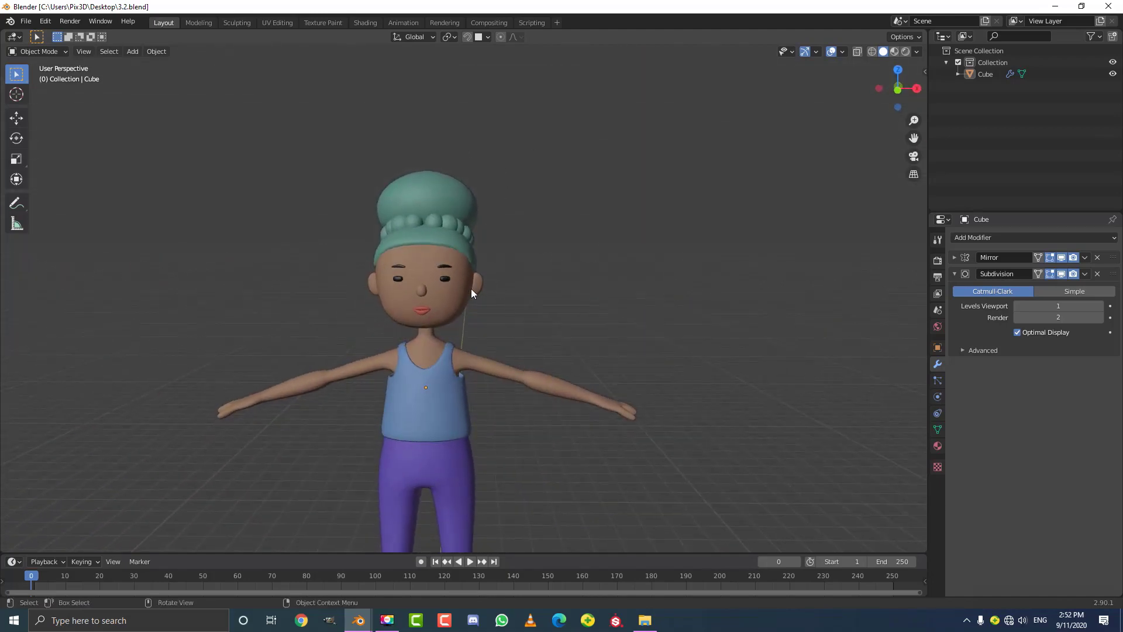
pyautogui.moveTo(433, 289); pyautogui.dragTo(418, 231, button='middle')
pyautogui.press('KP_1')
pyautogui.scroll(2, 418, 232)
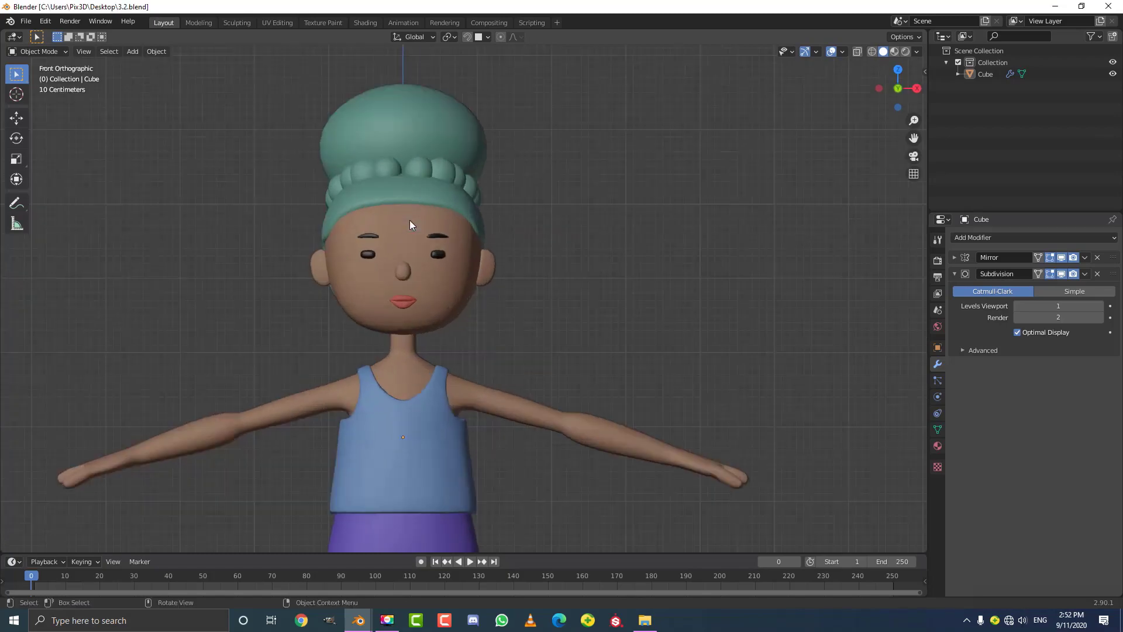
pyautogui.hotkey('shift', 'a')
pyautogui.moveTo(323, 206)
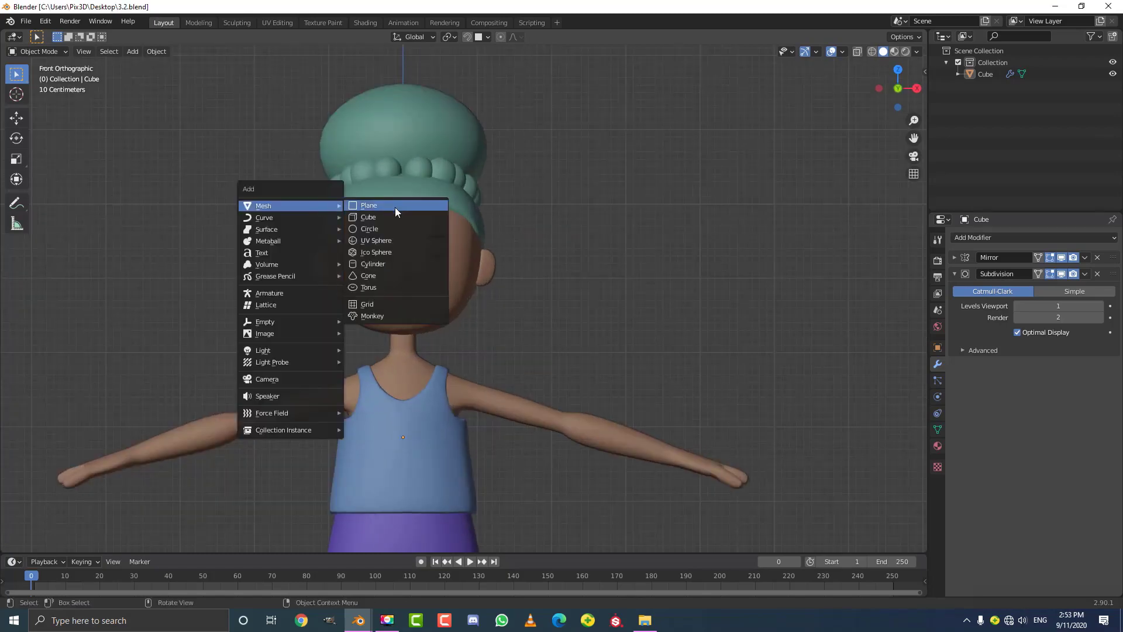
pyautogui.click(368, 287)
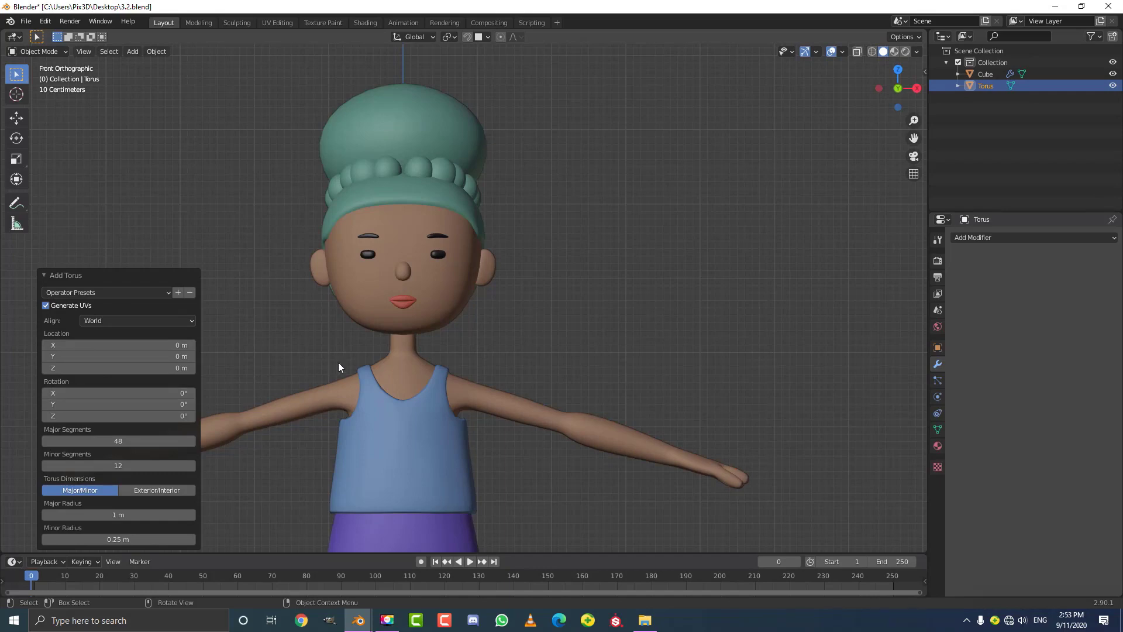
# Set the torus to 5 minor segments and 32 major segments, then collapse its creation settings
pyautogui.click(101, 466)
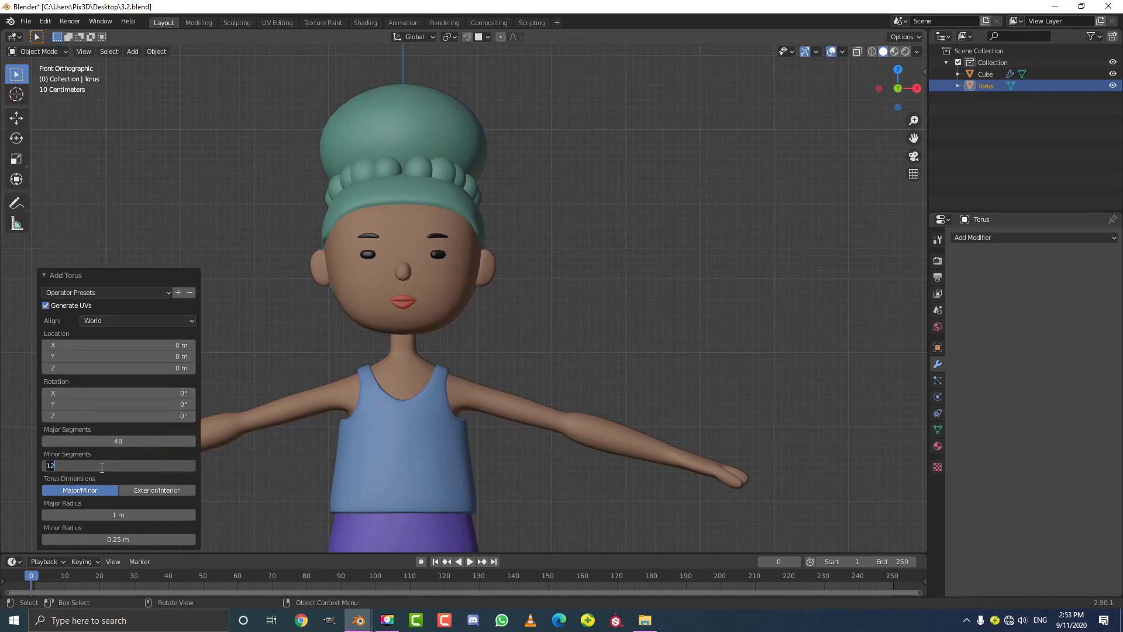
pyautogui.write('5')
pyautogui.press('Return')
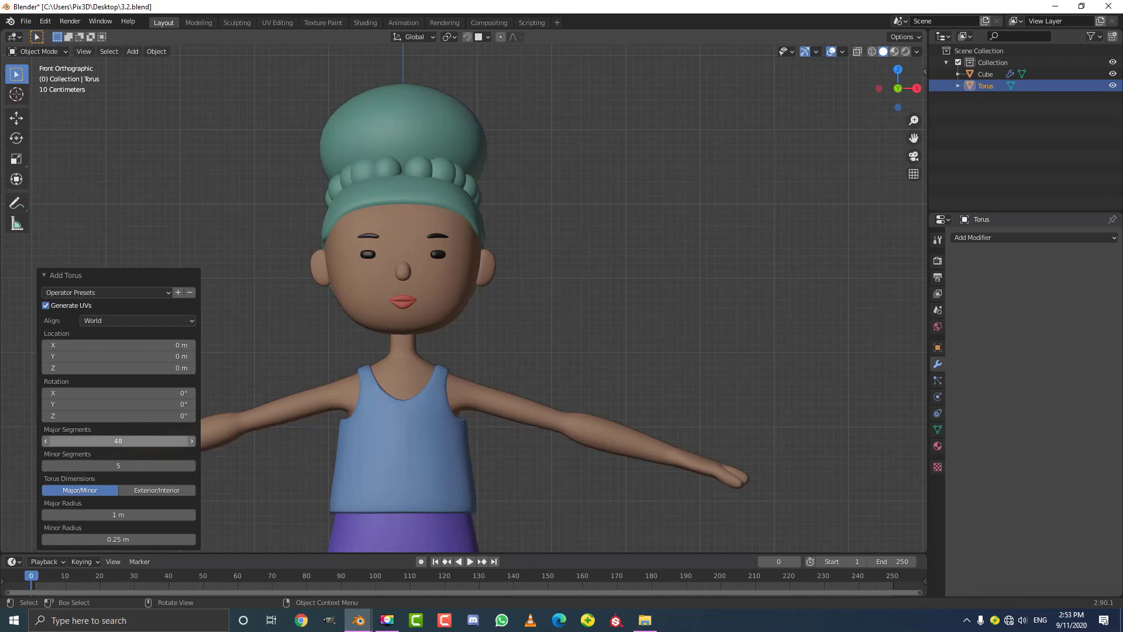
pyautogui.click(124, 443)
pyautogui.write('32')
pyautogui.press('Return')
pyautogui.click(55, 275)
# Move the torus straight up along Z from the feet to the character's face
pyautogui.scroll(-5, 549, 381)
pyautogui.keyDown('shift'); pyautogui.moveTo(544, 443); pyautogui.dragTo(540, 321, button='middle'); pyautogui.keyUp('shift')
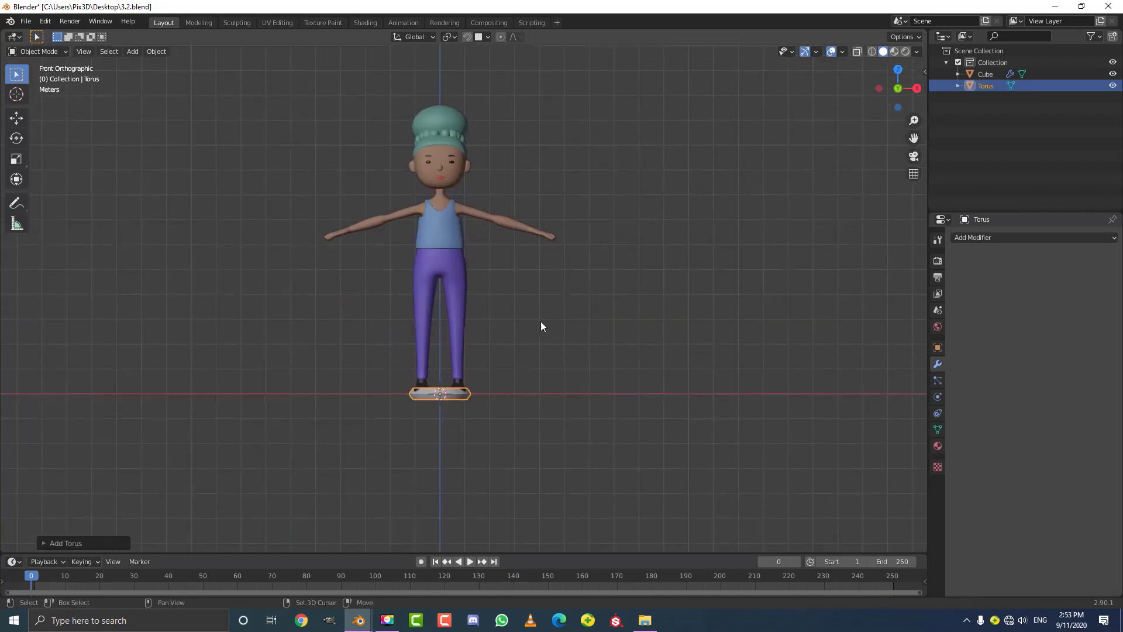
pyautogui.scroll(2, 541, 321)
pyautogui.press('g')
pyautogui.press('z')
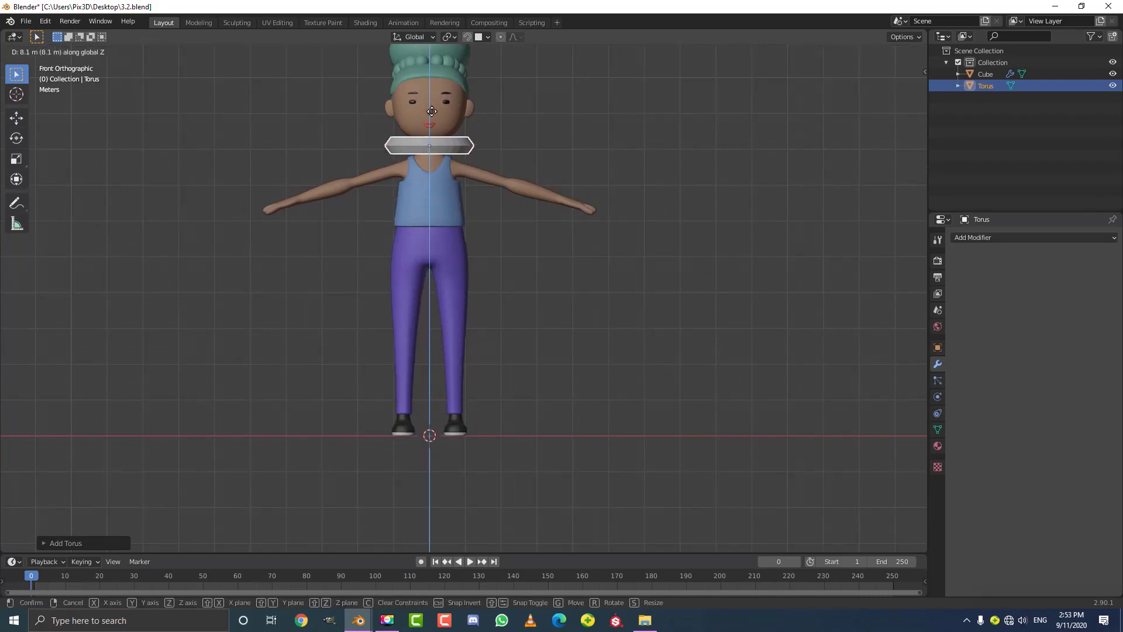
pyautogui.click(432, 54)
# Thin the torus ring in Edit Mode with Shrink/Fatten and display it in wireframe
pyautogui.keyDown('shift'); pyautogui.moveTo(431, 105); pyautogui.dragTo(423, 208, button='middle'); pyautogui.keyUp('shift')
pyautogui.scroll(4, 419, 199)
pyautogui.keyDown('shift'); pyautogui.moveTo(394, 120); pyautogui.dragTo(465, 291, button='middle'); pyautogui.keyUp('shift')
pyautogui.scroll(3, 470, 260)
pyautogui.press('Tab')
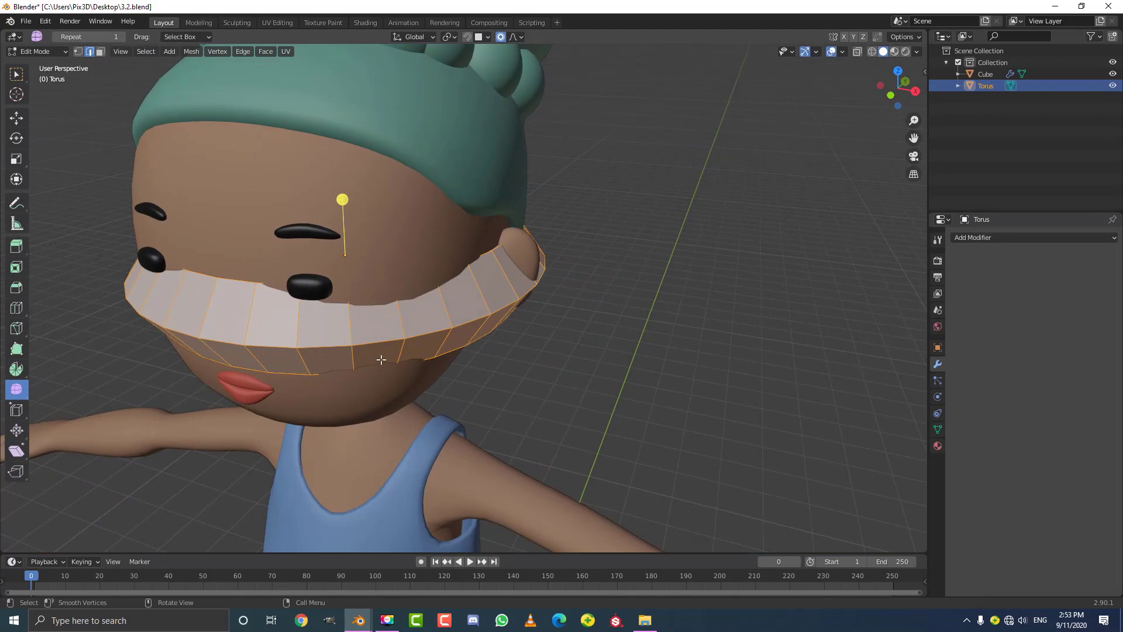
pyautogui.moveTo(530, 458); pyautogui.dragTo(541, 493)
pyautogui.click(541, 493)
pyautogui.press('z')
pyautogui.click(423, 426)
# Shrink the torus ring's thickness further with Shrink/Fatten by about 0.04
pyautogui.scroll(2, 504, 383)
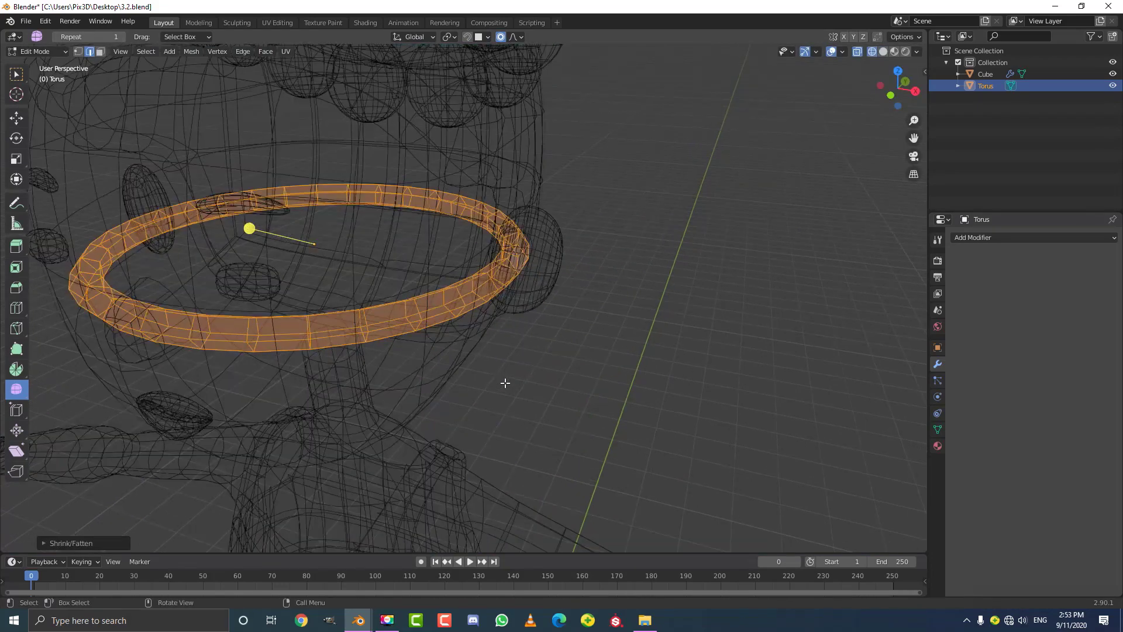
pyautogui.hotkey('alt', 's')
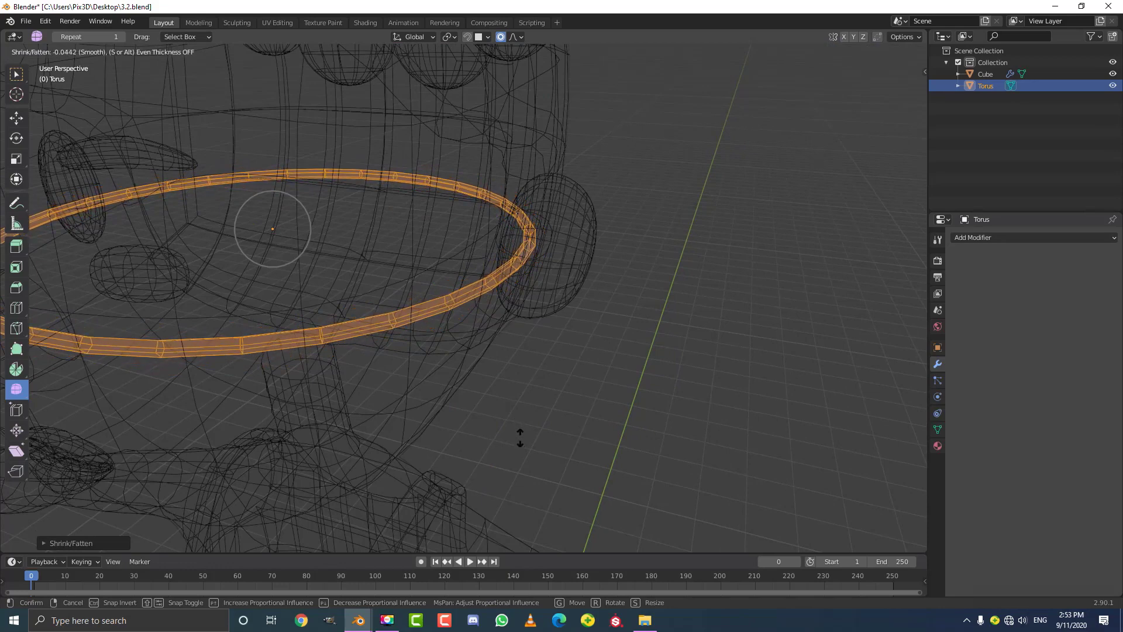
pyautogui.click(517, 426)
pyautogui.scroll(-6, 499, 329)
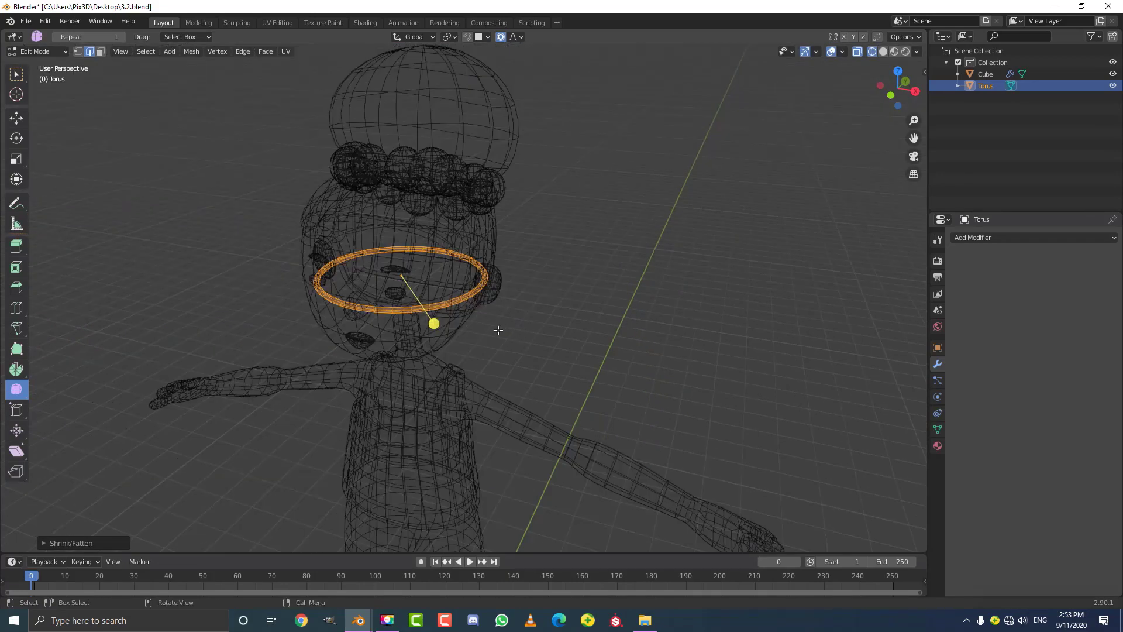
# Rotate the torus ring 90 degrees in the right side view so that it stands upright
pyautogui.press('KP_3')
pyautogui.keyDown('shift'); pyautogui.moveTo(368, 265); pyautogui.dragTo(426, 318, button='middle'); pyautogui.keyUp('shift')
pyautogui.scroll(3, 447, 317)
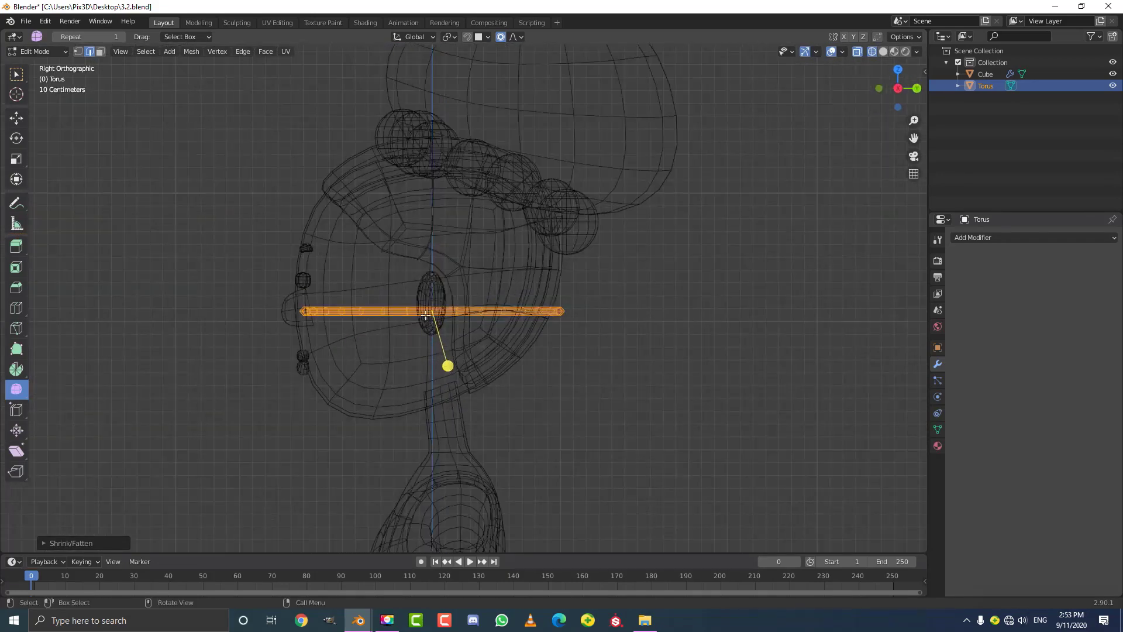
pyautogui.scroll(2, 425, 315)
pyautogui.write('r')
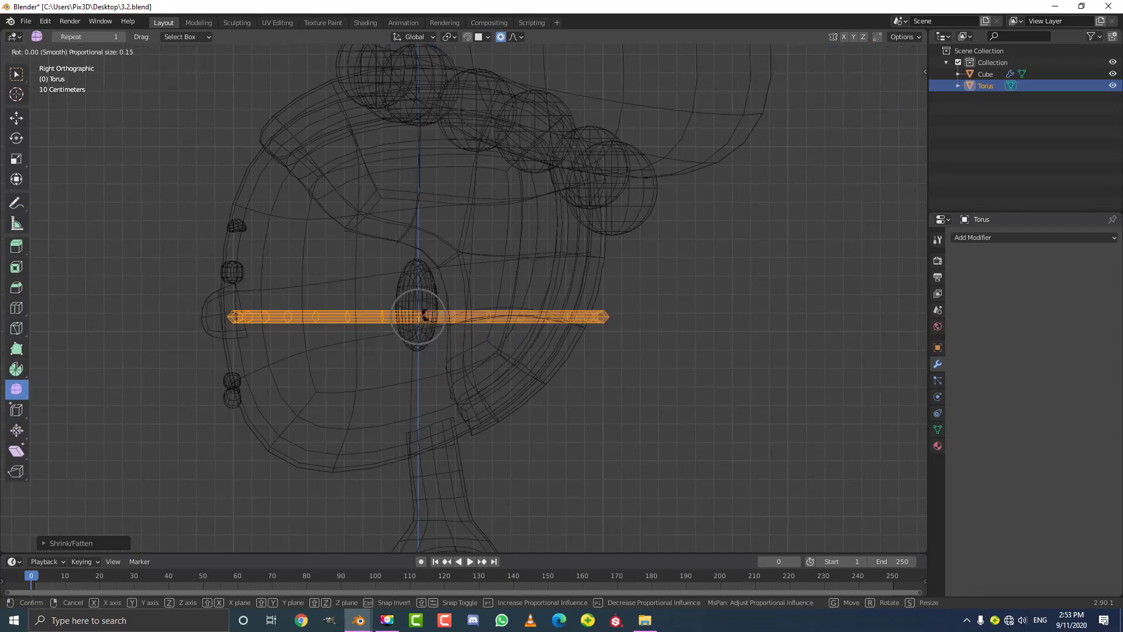
pyautogui.write('90')
pyautogui.press('Return')
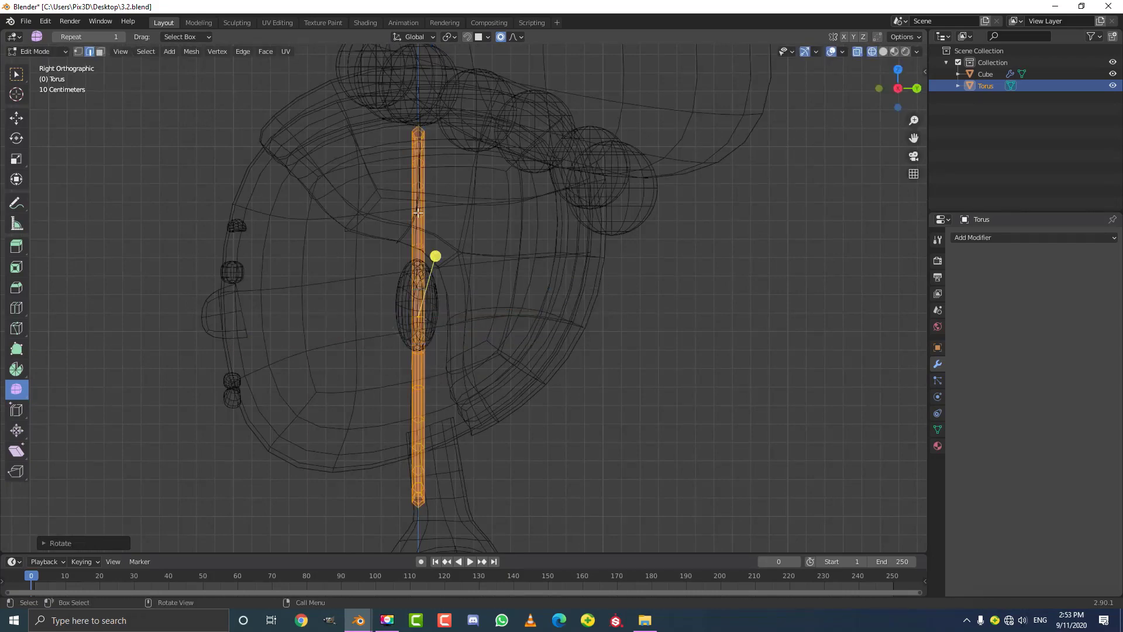
# Turn off proportional editing and, in Object Mode, move the torus about 1.04 m forward and 0.25 m up to the front of the face
pyautogui.click(500, 37)
pyautogui.scroll(-6, 516, 258)
pyautogui.scroll(3, 515, 258)
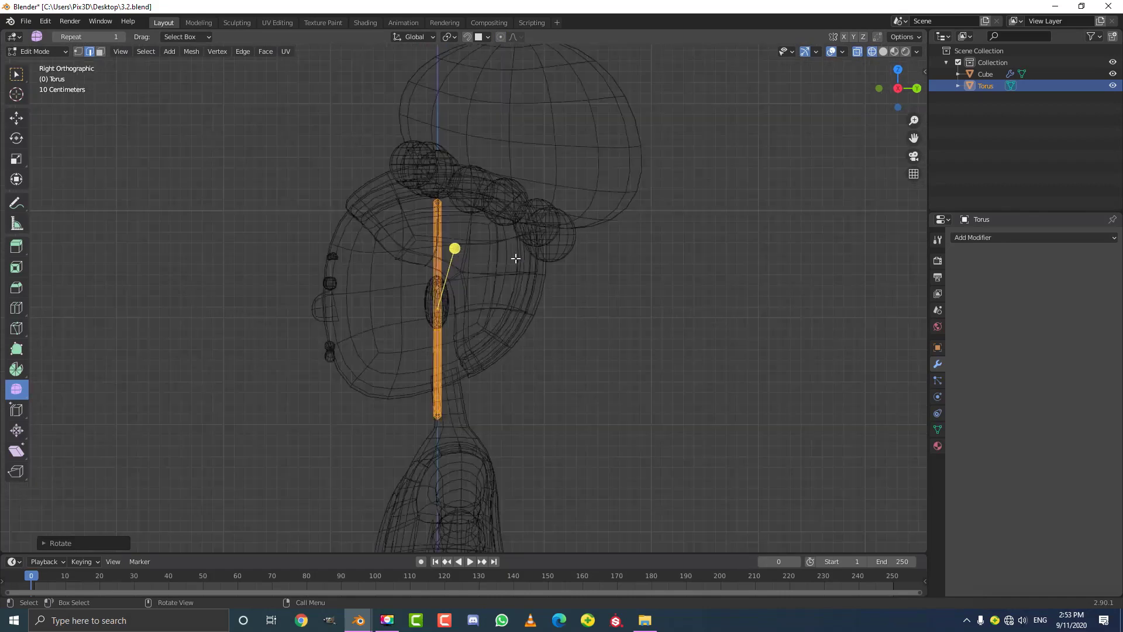
pyautogui.press('Tab')
pyautogui.scroll(4, 489, 309)
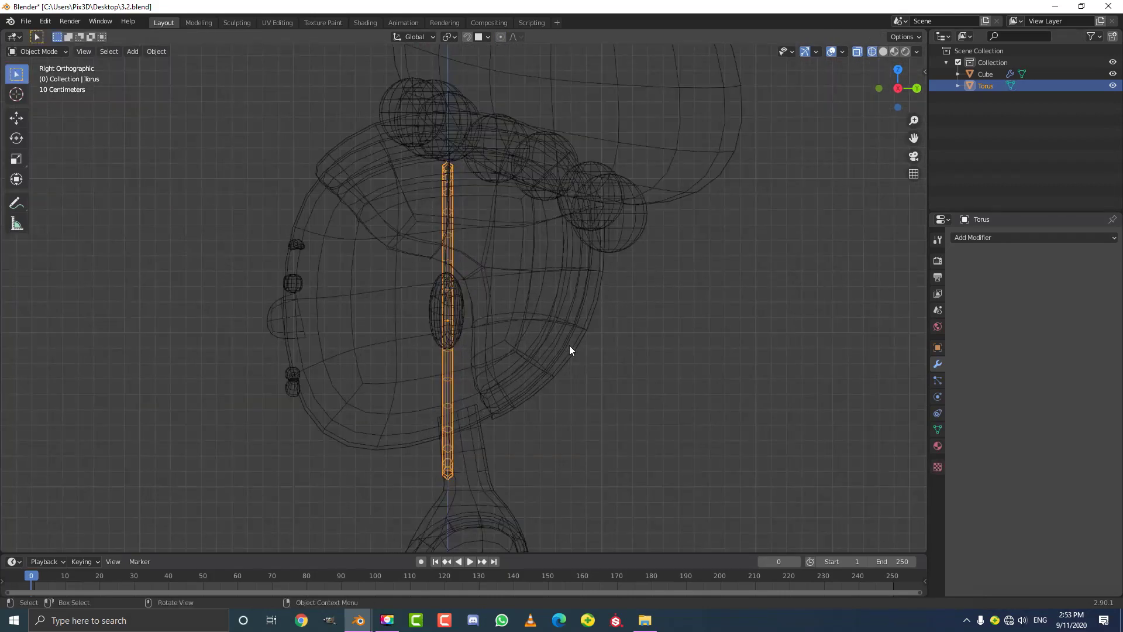
pyautogui.press('g')
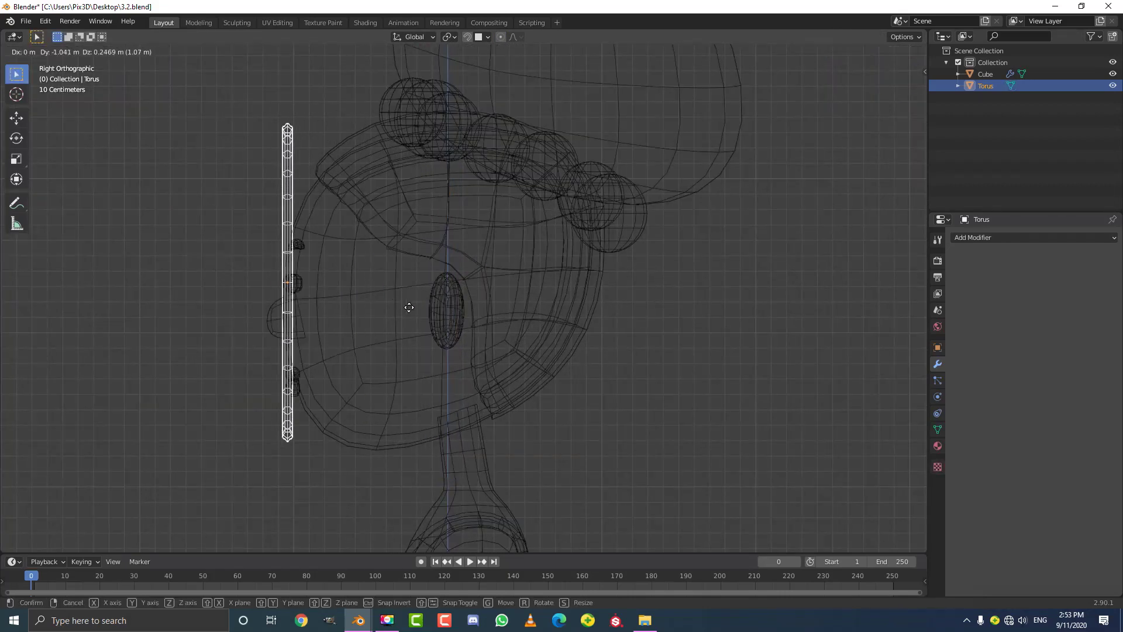
pyautogui.click(408, 307)
# Move the torus along X in the front view to centre it on the character's left eye
pyautogui.press('KP_1')
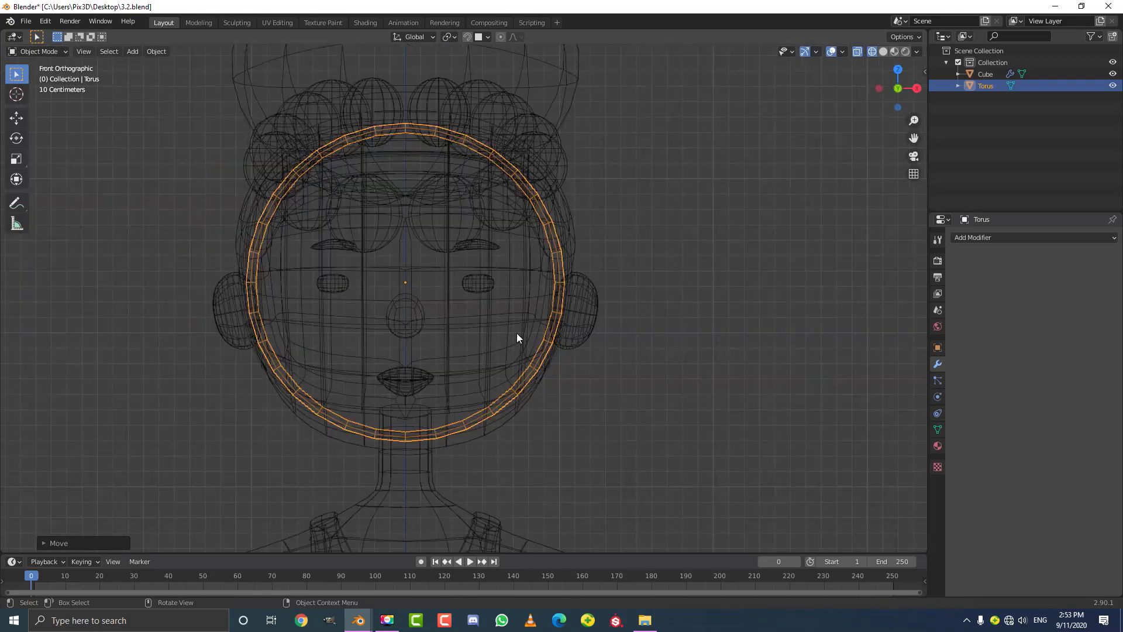
pyautogui.keyDown('shift'); pyautogui.moveTo(517, 333); pyautogui.dragTo(466, 321, button='middle'); pyautogui.keyUp('shift')
pyautogui.scroll(2, 423, 336)
pyautogui.press('g')
pyautogui.press('x')
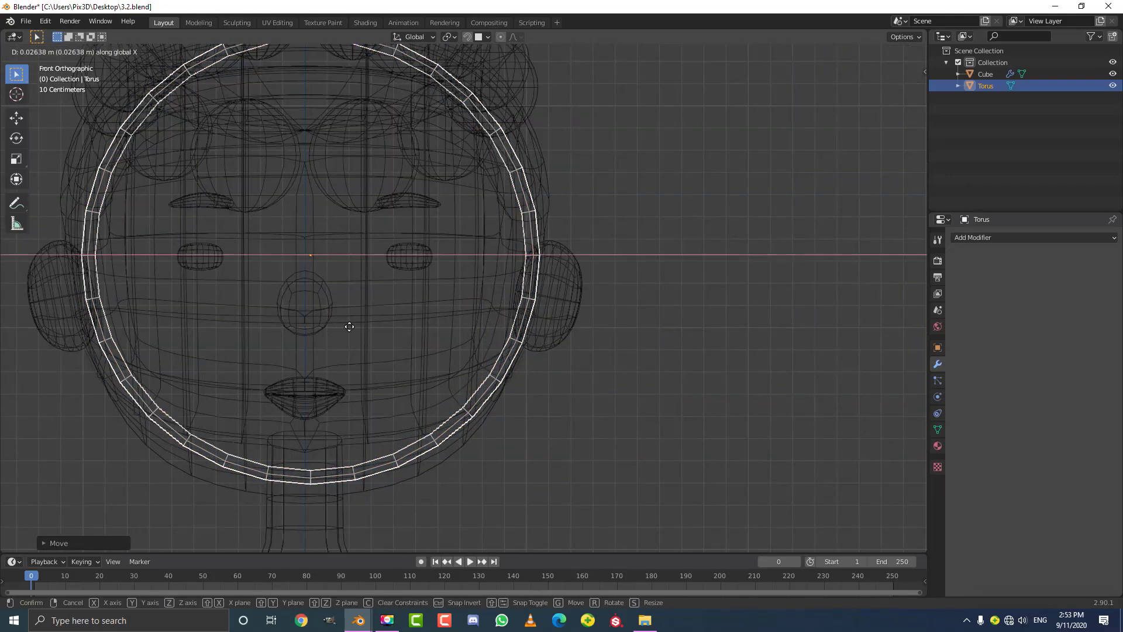
pyautogui.click(437, 349)
# Scale the torus to about 0.34 around the eye and display the model in solid shading
pyautogui.press('s')
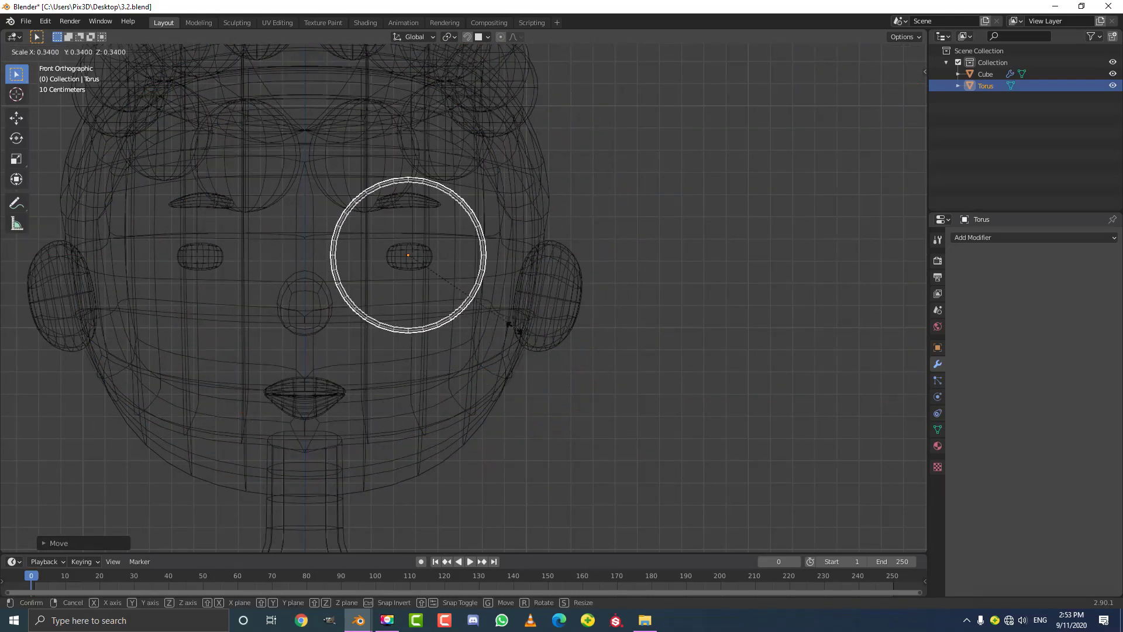
pyautogui.click(489, 325)
pyautogui.press('z')
pyautogui.click(559, 324)
pyautogui.scroll(-2, 412, 230)
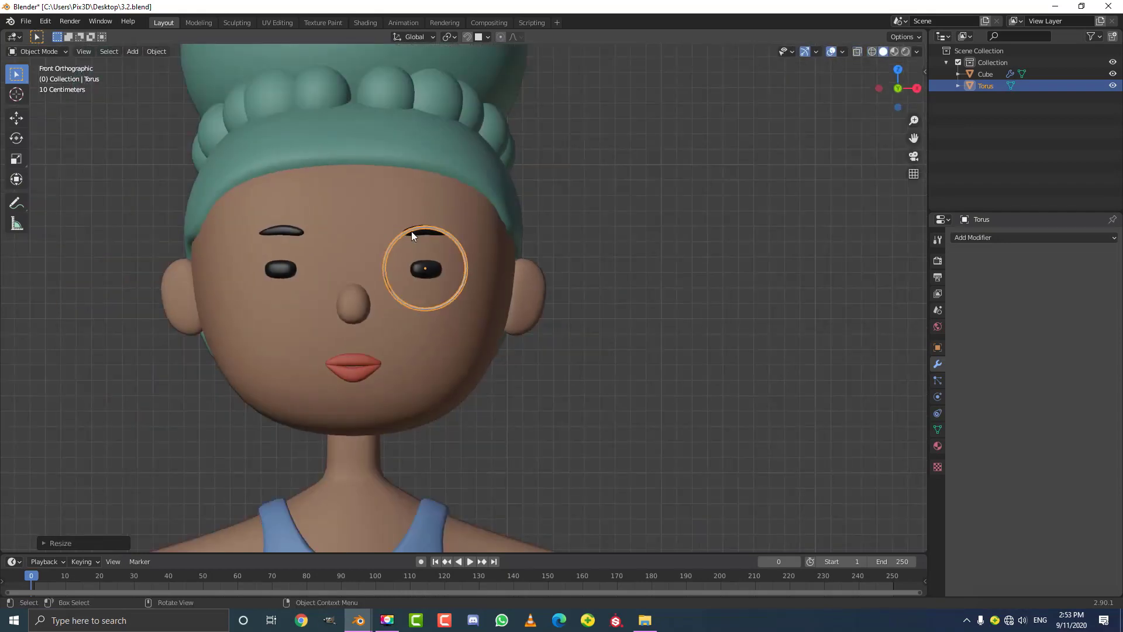
# Resize the ring so it encloses the eye and eyebrow, and nudge it slightly upward
pyautogui.press('s')
pyautogui.click(440, 246)
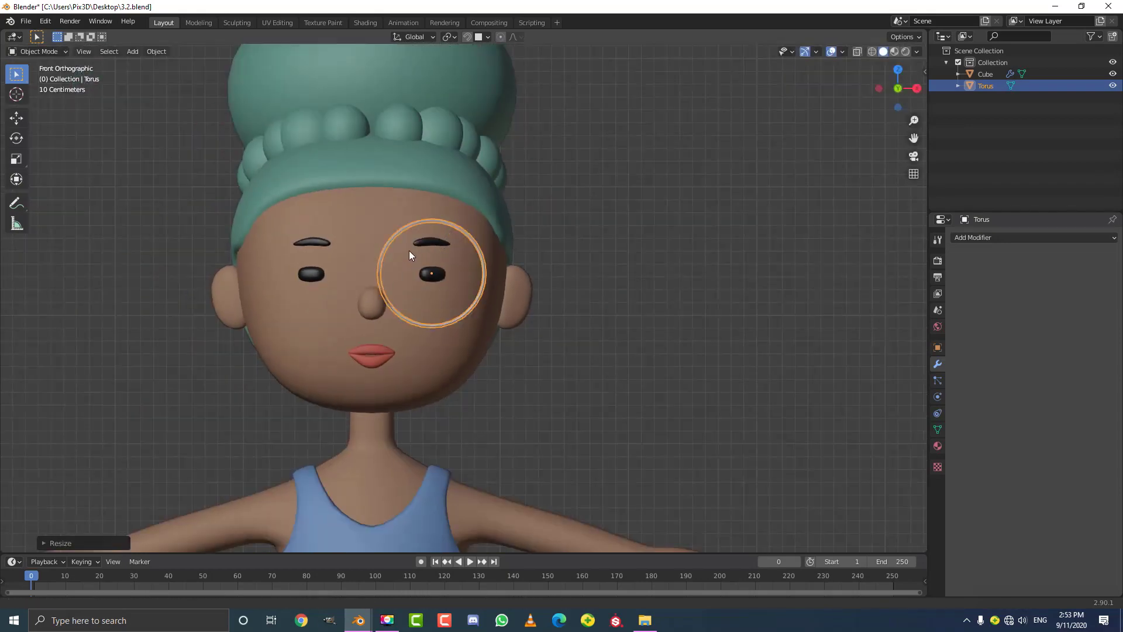
pyautogui.moveTo(409, 250); pyautogui.dragTo(293, 260, button='middle')
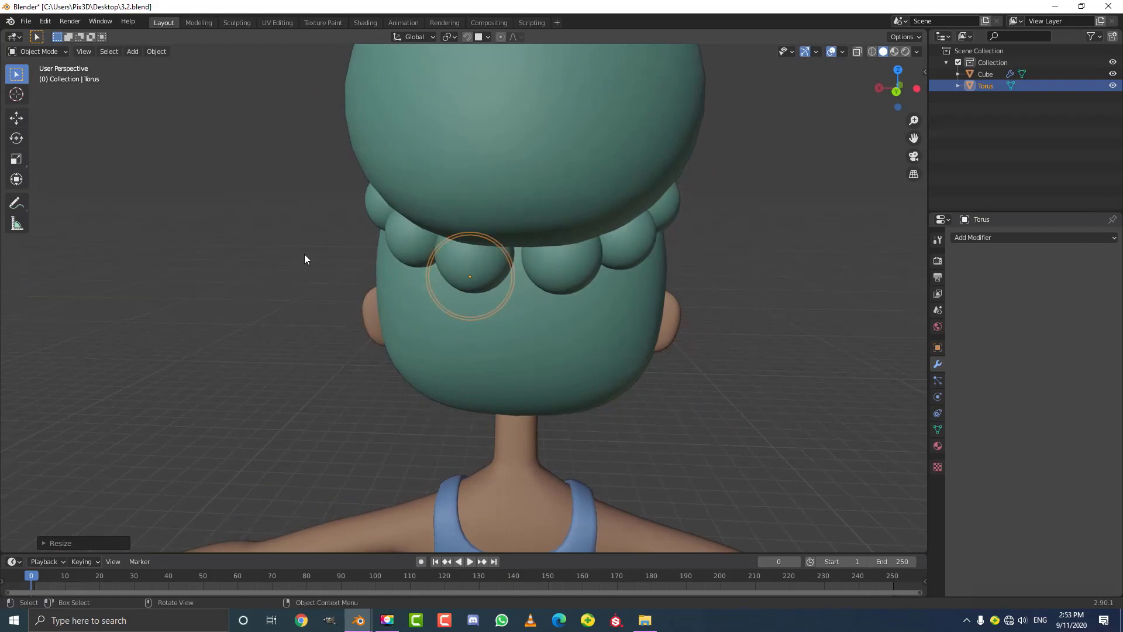
pyautogui.press('KP_1')
pyautogui.scroll(3, 529, 212)
pyautogui.press('s')
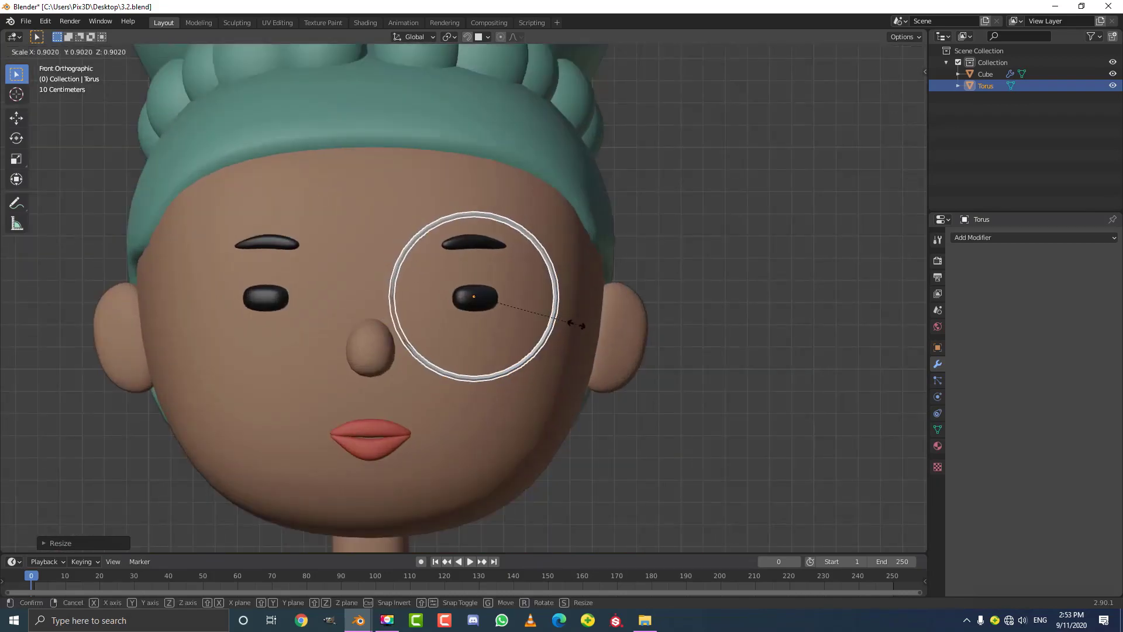
pyautogui.click(572, 323)
pyautogui.press('g')
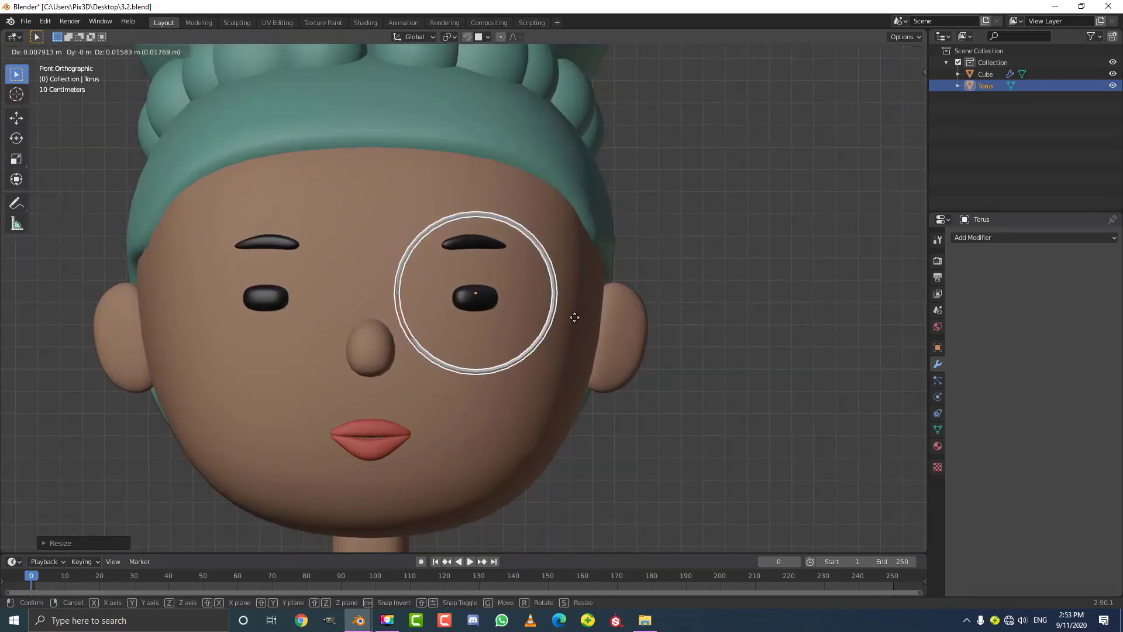
pyautogui.click(575, 317)
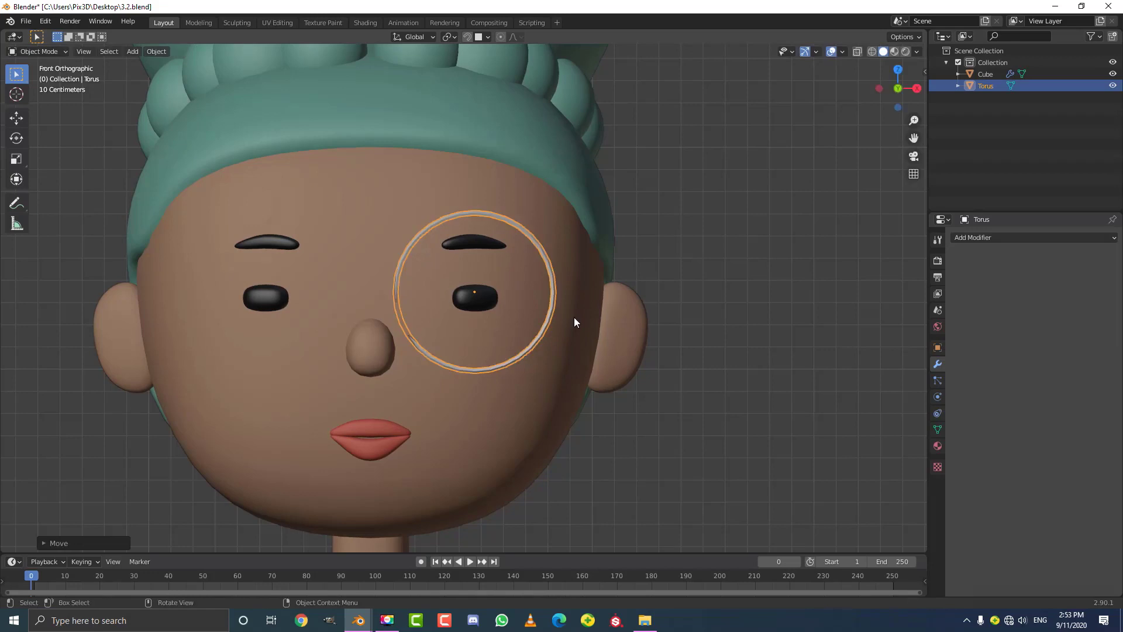
# Add a Subdivision Surface modifier to the torus ring, shade it smooth, and collapse the modifier's settings
pyautogui.click(1015, 239)
pyautogui.click(900, 431)
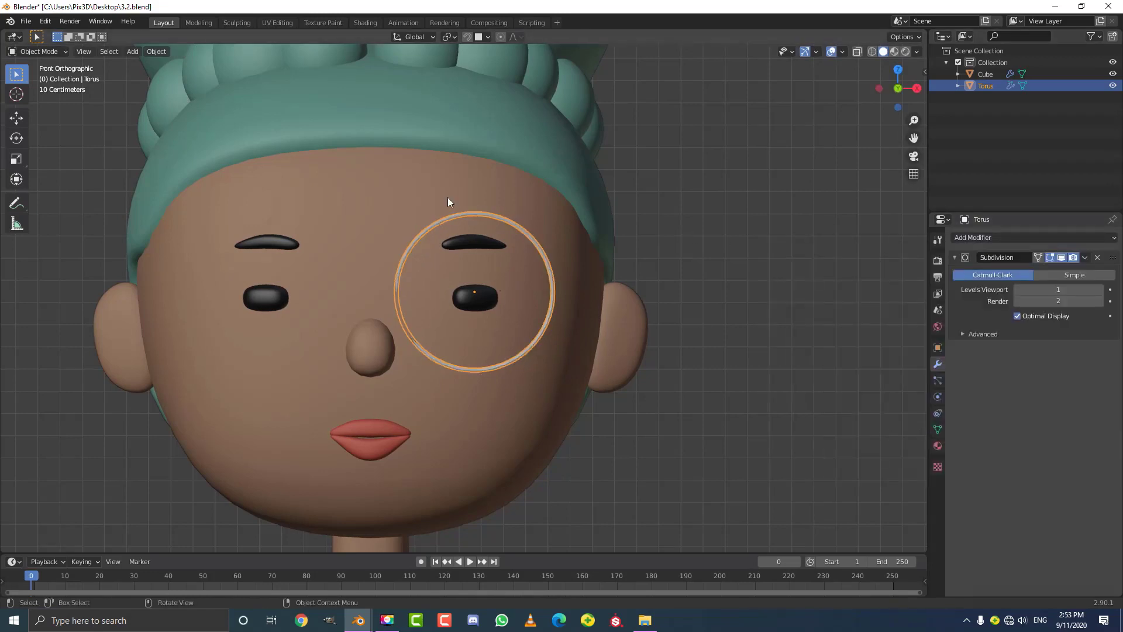
pyautogui.click(156, 51)
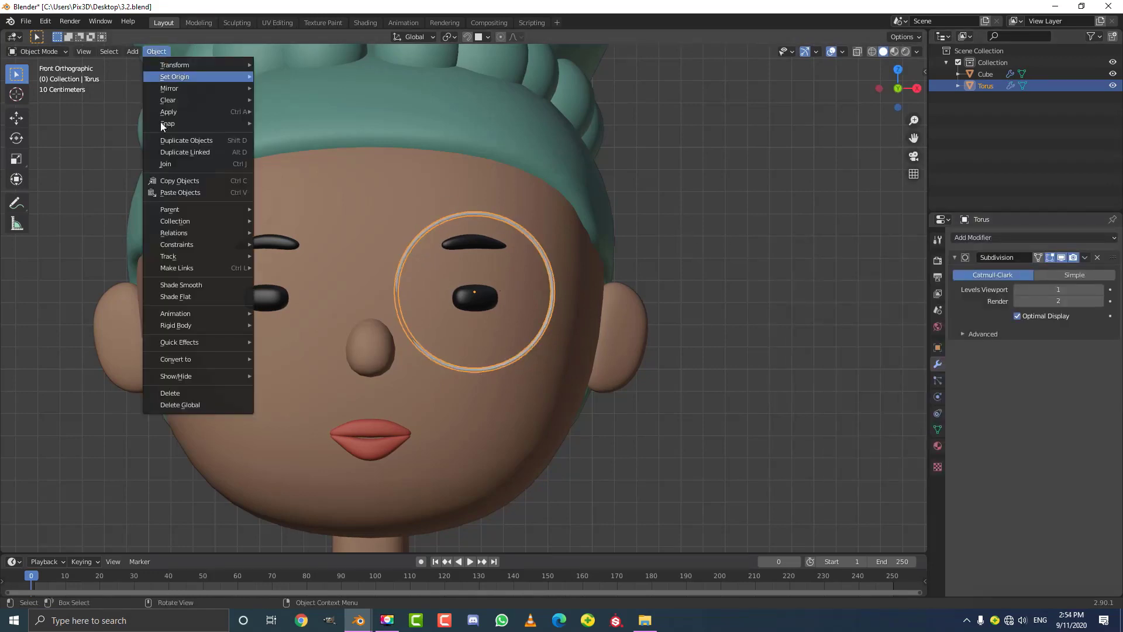
pyautogui.click(197, 285)
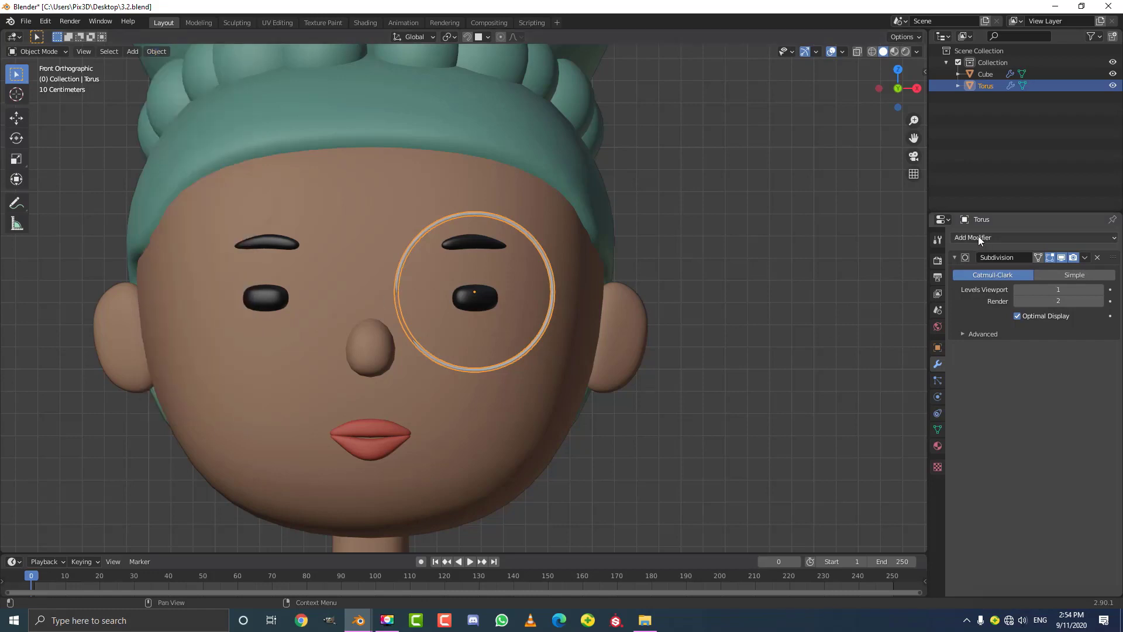
pyautogui.click(954, 258)
# Give the ring a new material named frames with a red viewport display color
pyautogui.click(938, 446)
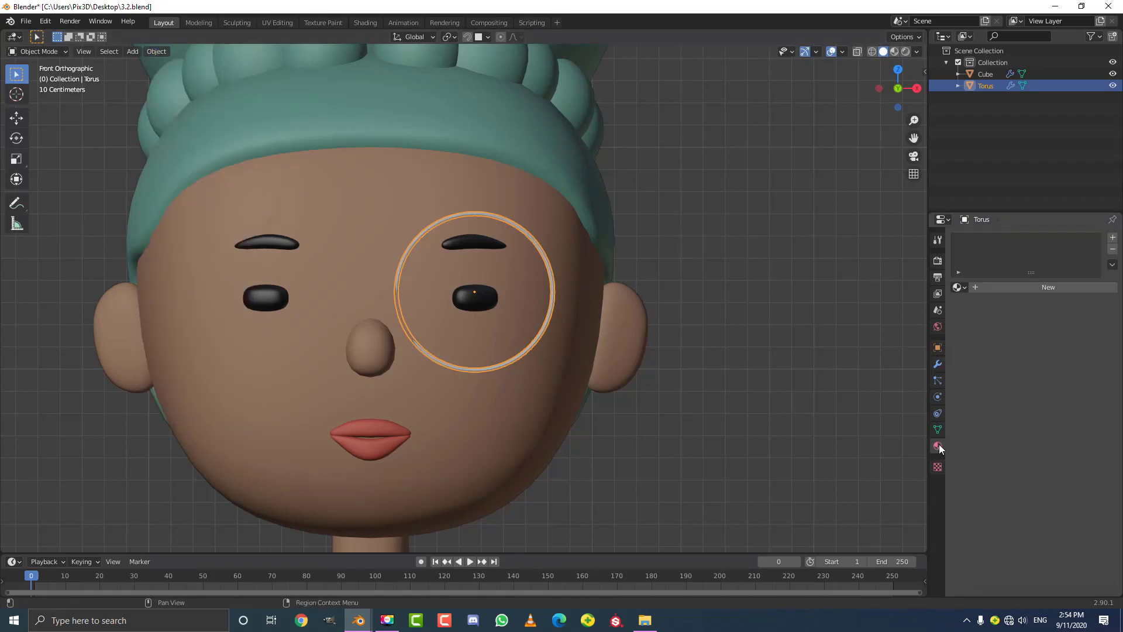
pyautogui.click(1002, 287)
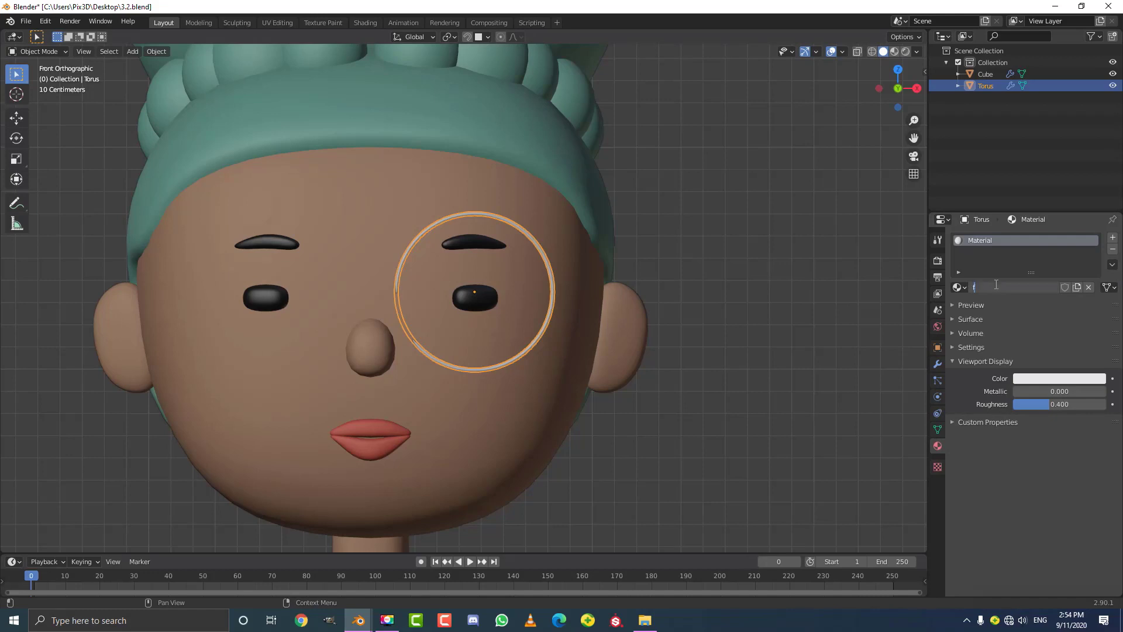
pyautogui.click(1044, 377)
pyautogui.moveTo(1056, 267); pyautogui.dragTo(1050, 273)
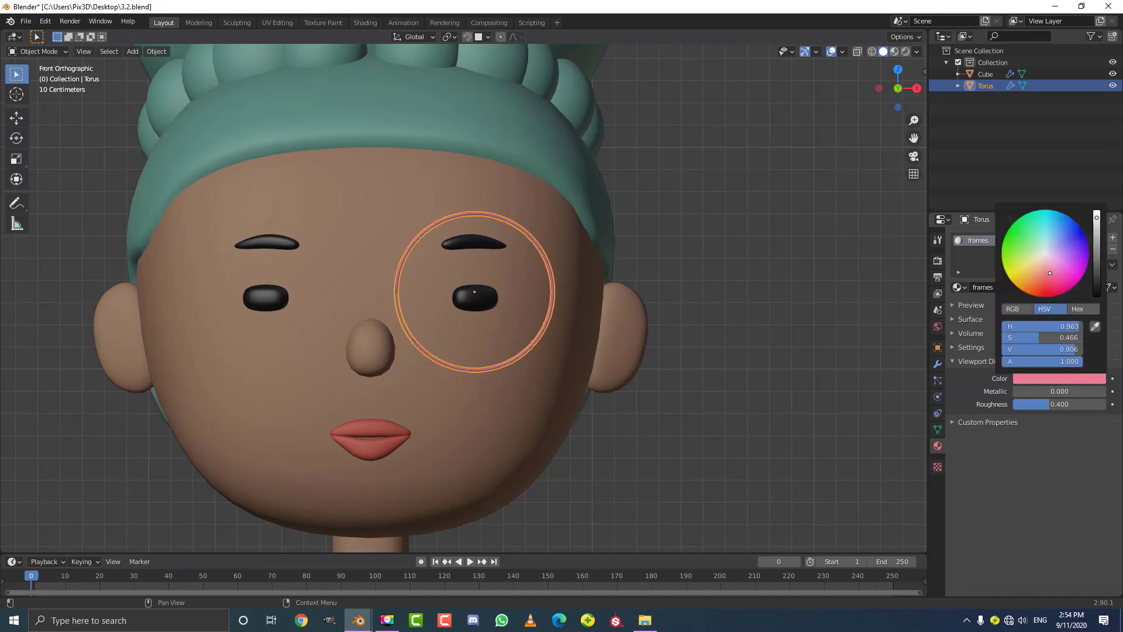
pyautogui.hotkey('alt', 'a')
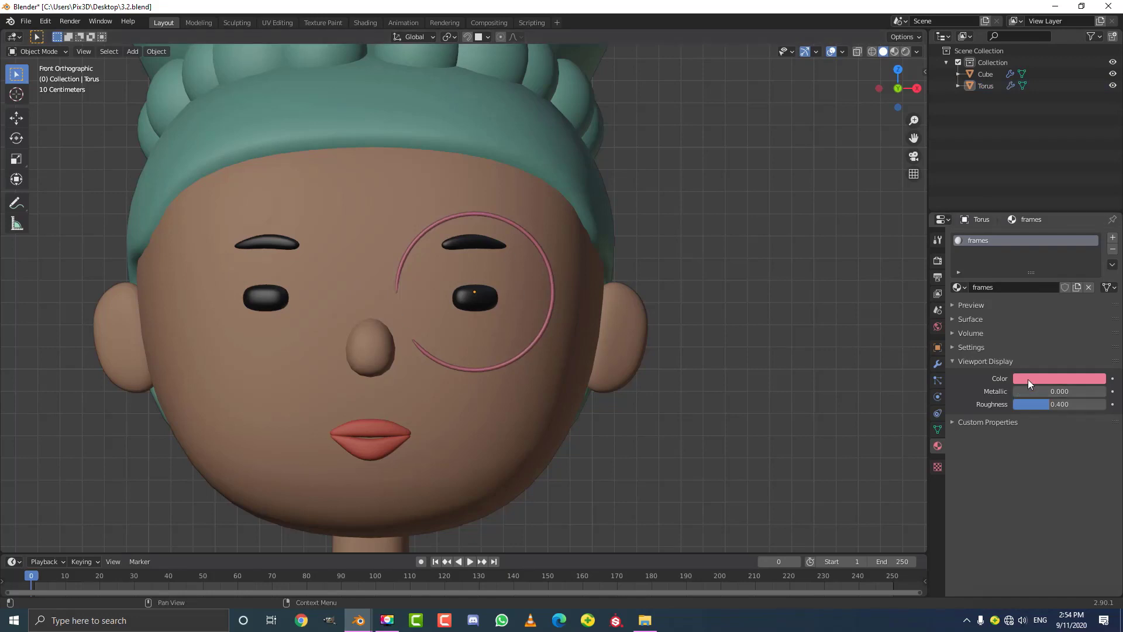
pyautogui.click(1027, 379)
pyautogui.click(1041, 285)
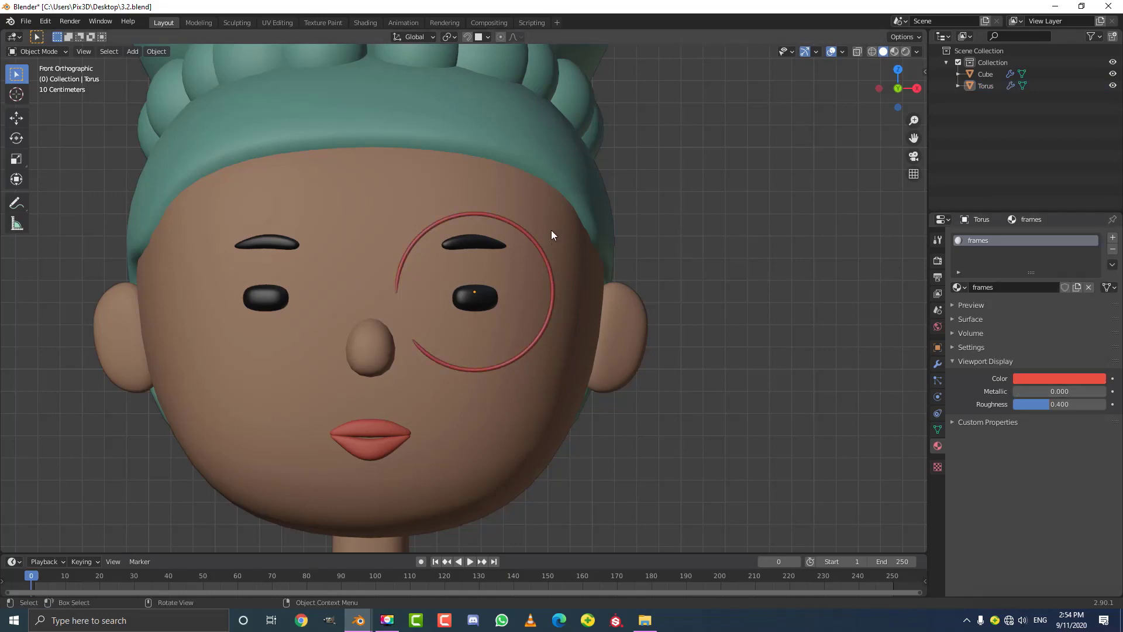
# Add a Mirror modifier to the ring on the X axis, using the Cube body as the mirror object
pyautogui.scroll(1, 551, 233)
pyautogui.click(552, 234)
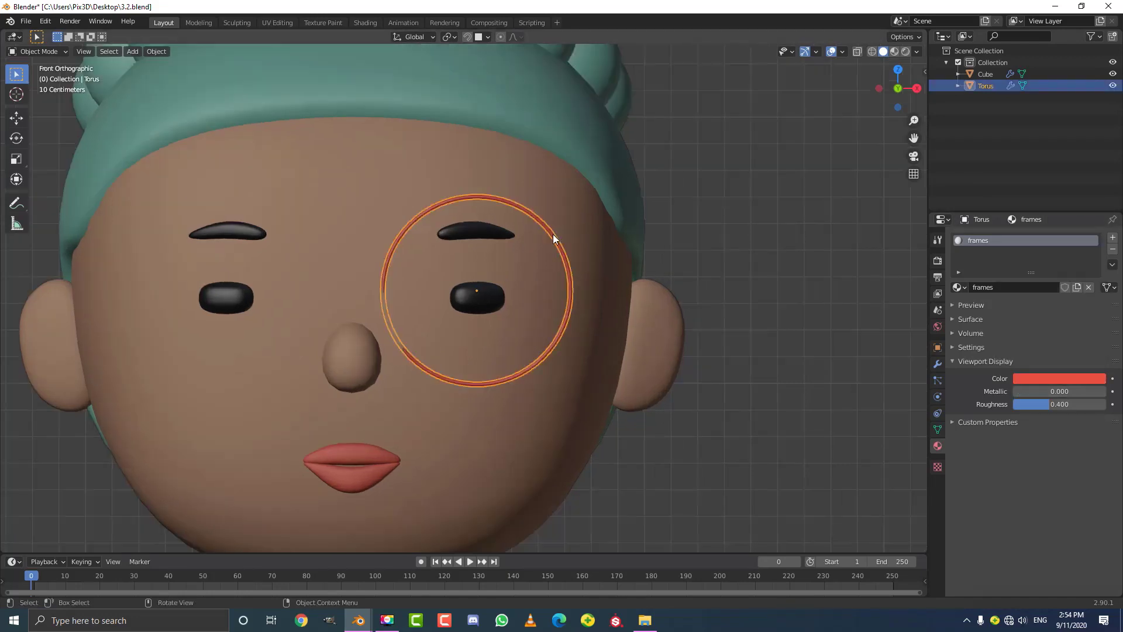
pyautogui.click(938, 363)
pyautogui.click(994, 238)
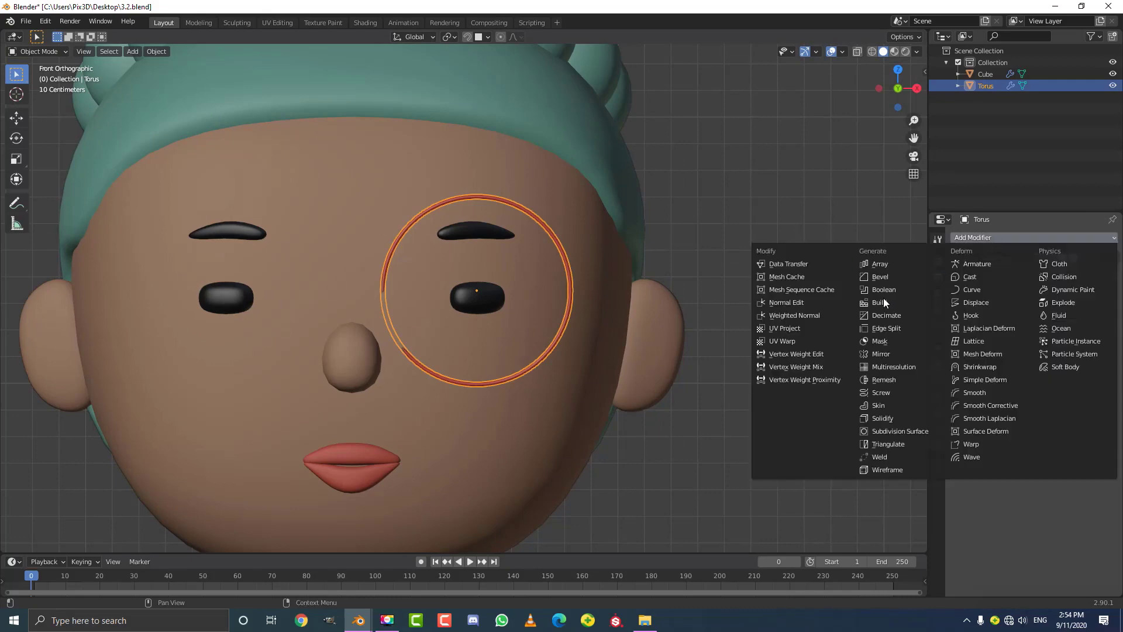
pyautogui.click(893, 353)
pyautogui.click(1099, 334)
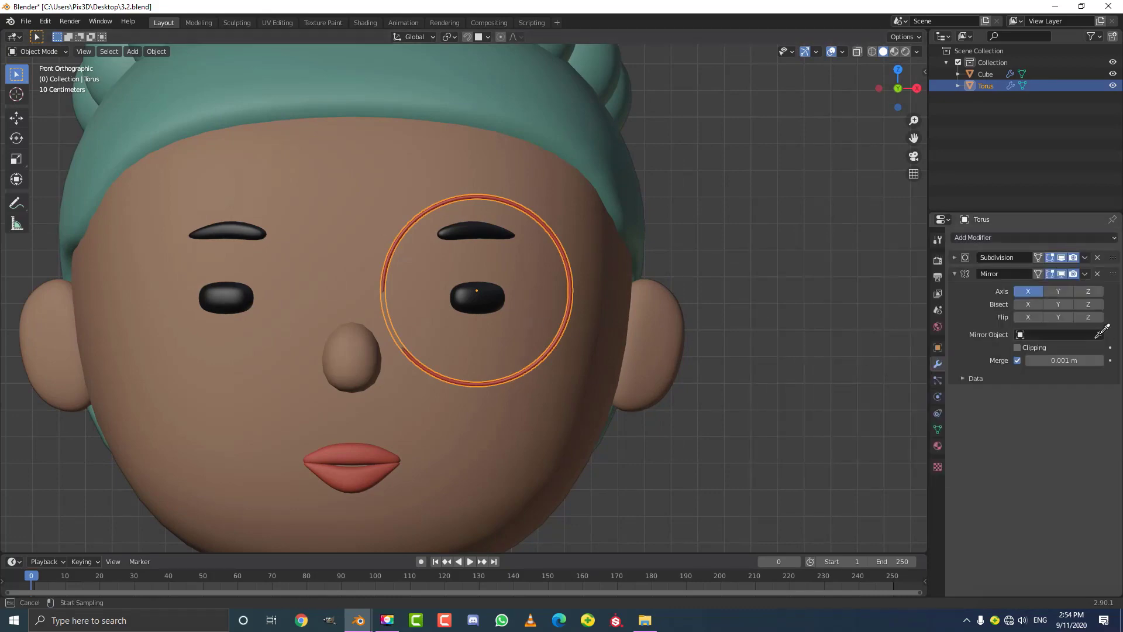
pyautogui.click(402, 162)
# Move the mirrored rings about 0.026 m forward along Y, away from the face
pyautogui.scroll(-5, 411, 260)
pyautogui.moveTo(549, 283); pyautogui.dragTo(476, 344, button='middle')
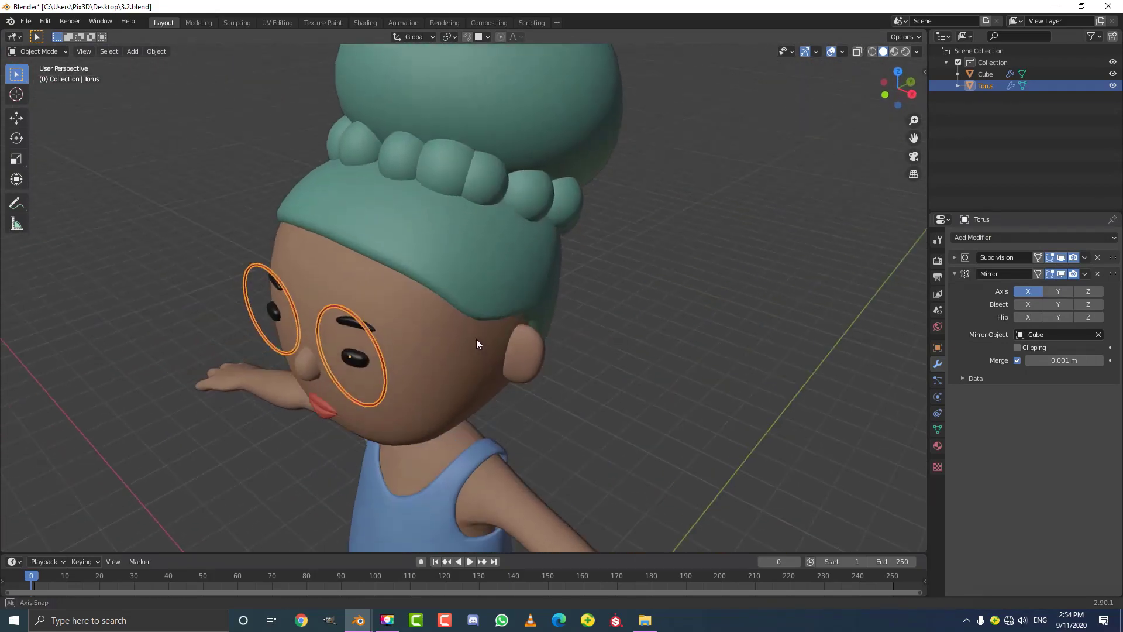
pyautogui.press('KP_3')
pyautogui.scroll(3, 345, 337)
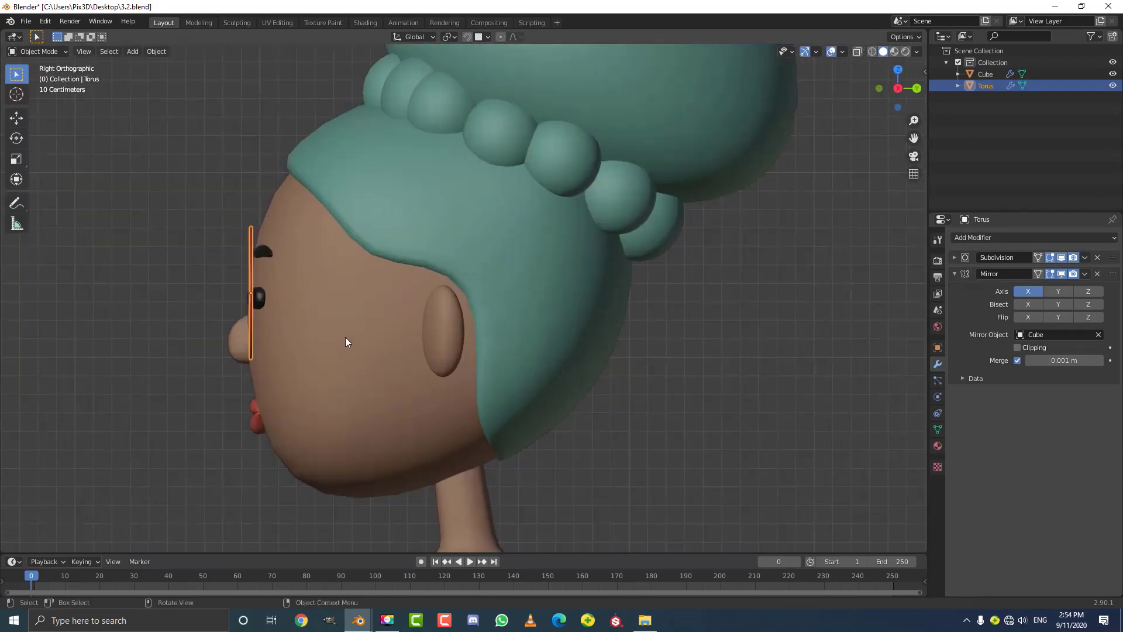
pyautogui.press('g')
pyautogui.press('y')
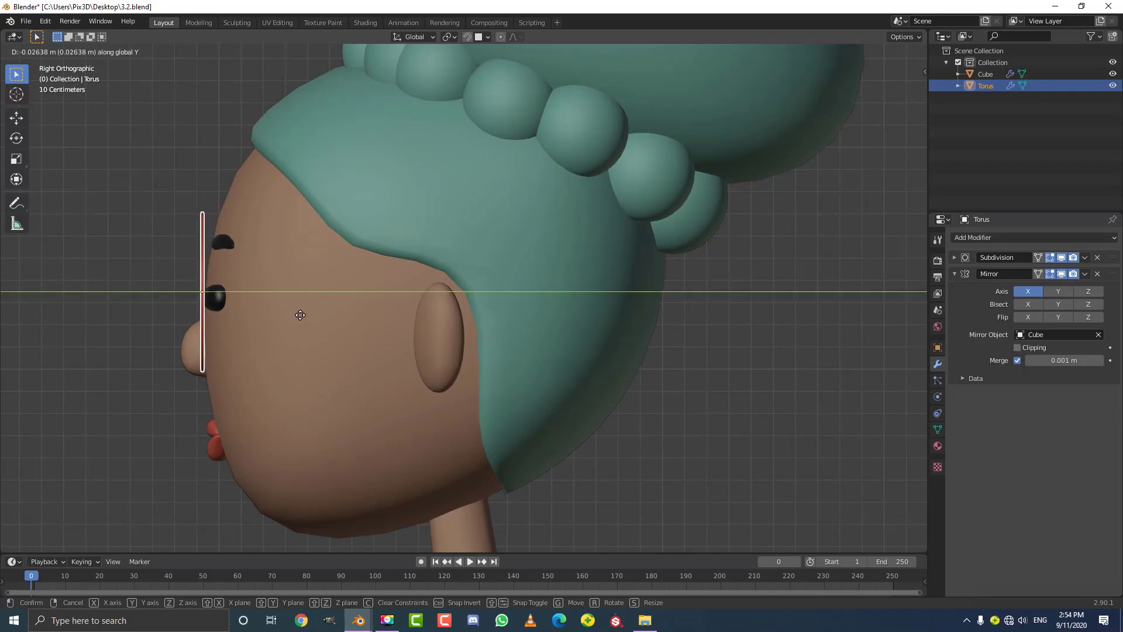
pyautogui.click(300, 315)
# Thicken the glasses rings slightly with Shrink/Fatten in Edit Mode
pyautogui.moveTo(309, 306); pyautogui.dragTo(461, 301, button='middle')
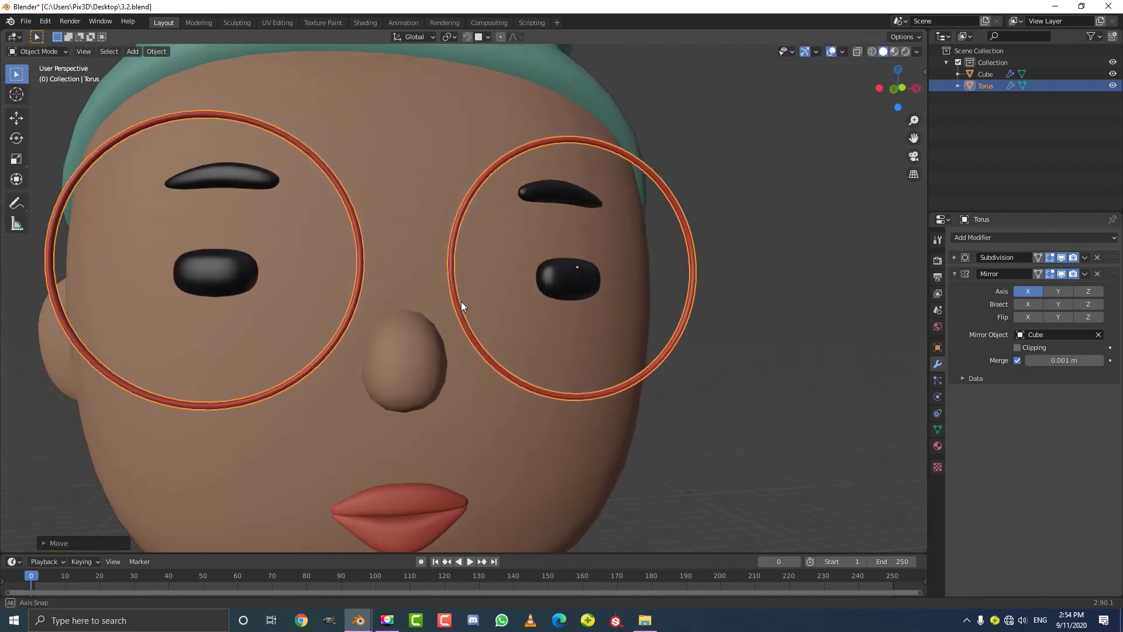
pyautogui.press('KP_1')
pyautogui.press('Tab')
pyautogui.scroll(4, 505, 335)
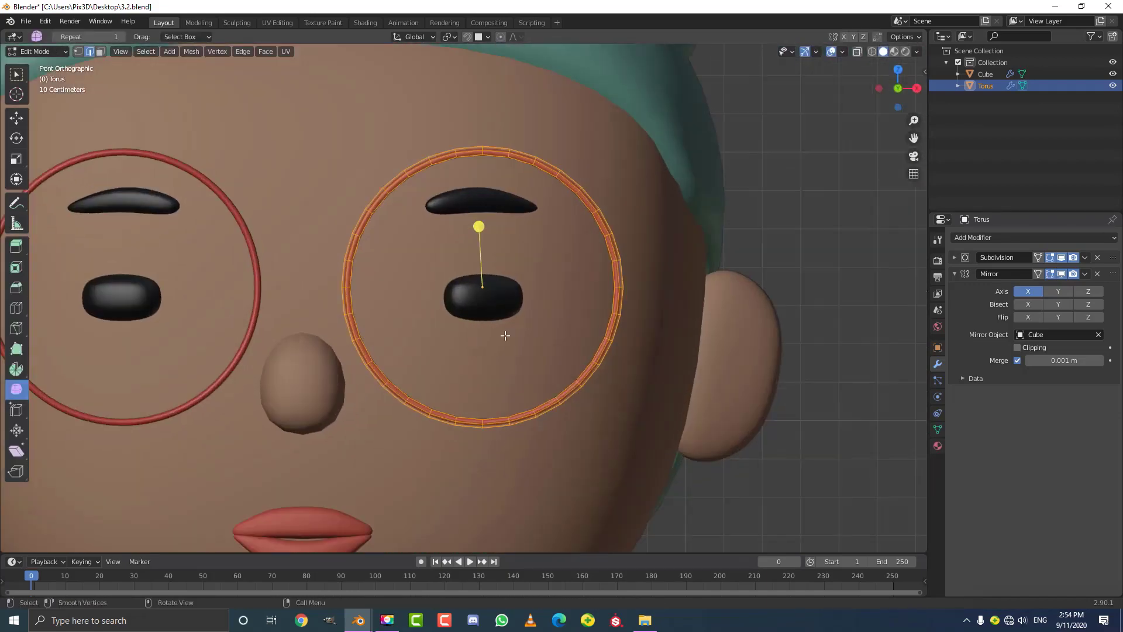
pyautogui.scroll(2, 594, 388)
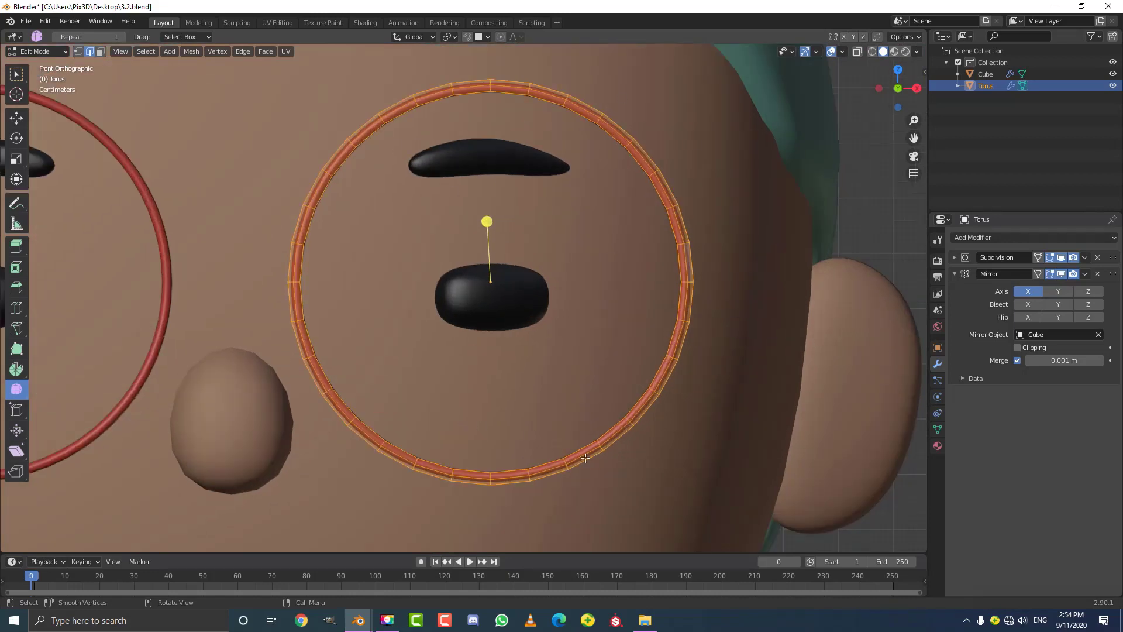
pyautogui.hotkey('alt', 's')
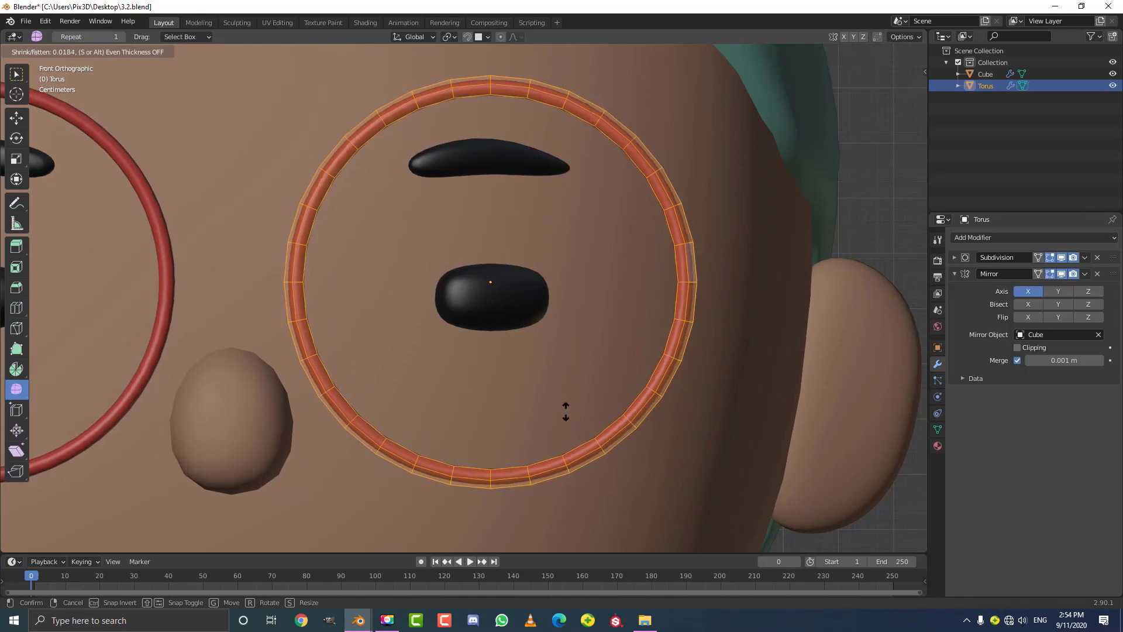
pyautogui.click(556, 387)
pyautogui.scroll(-6, 552, 362)
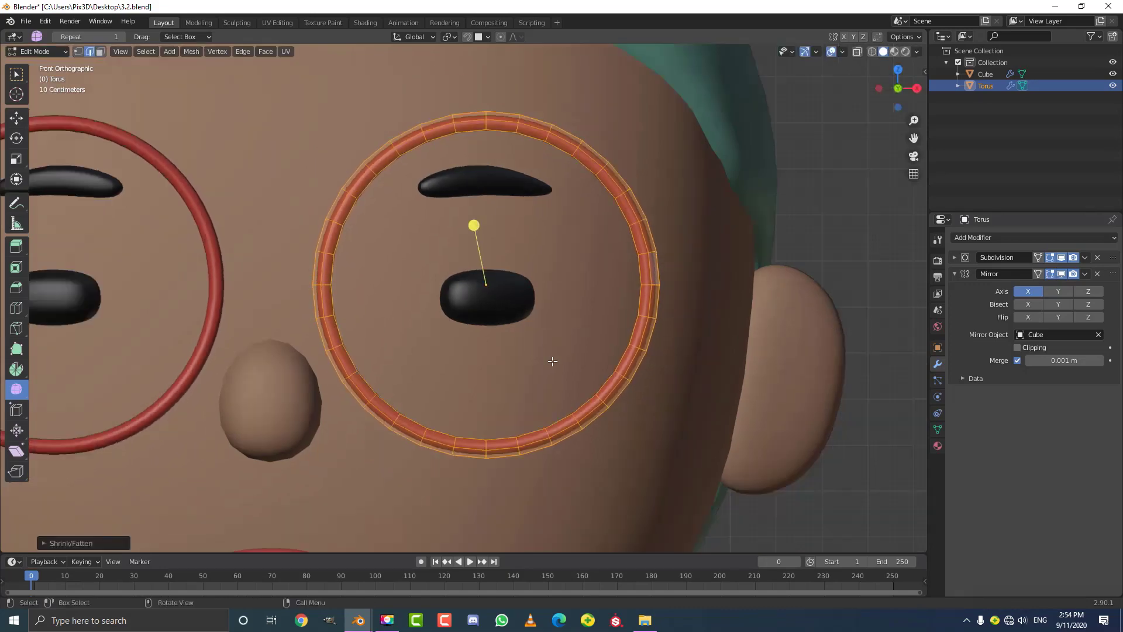
pyautogui.scroll(4, 523, 288)
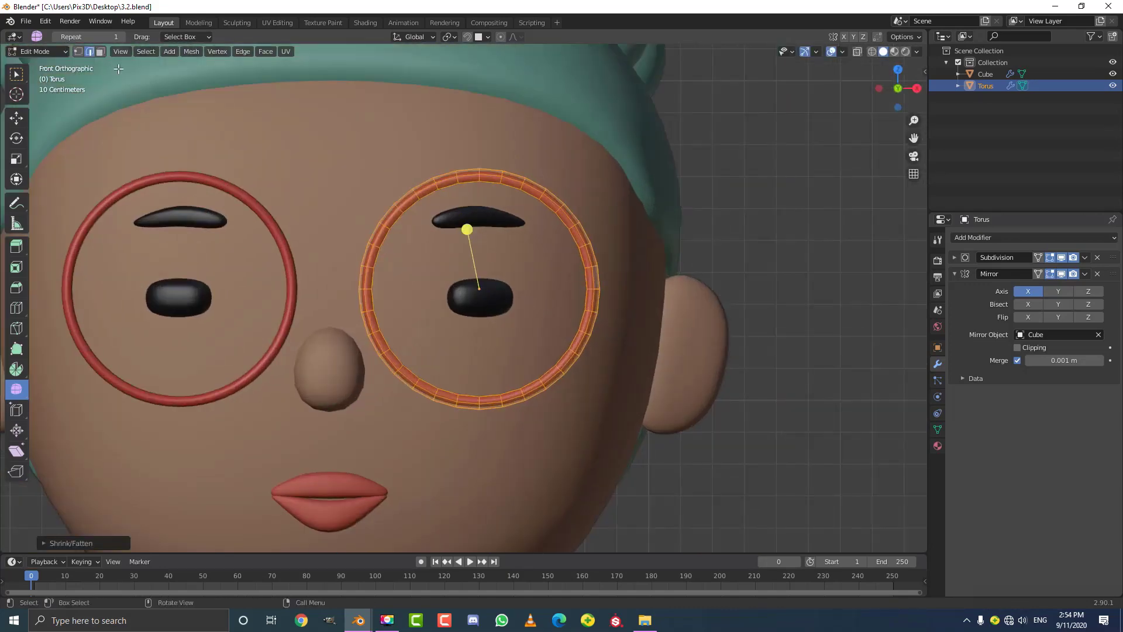
# Select the inner edge loop of the glasses ring and duplicate it in place
pyautogui.moveTo(661, 310); pyautogui.dragTo(614, 332, button='middle')
pyautogui.scroll(-3, 497, 358)
pyautogui.scroll(3, 362, 374)
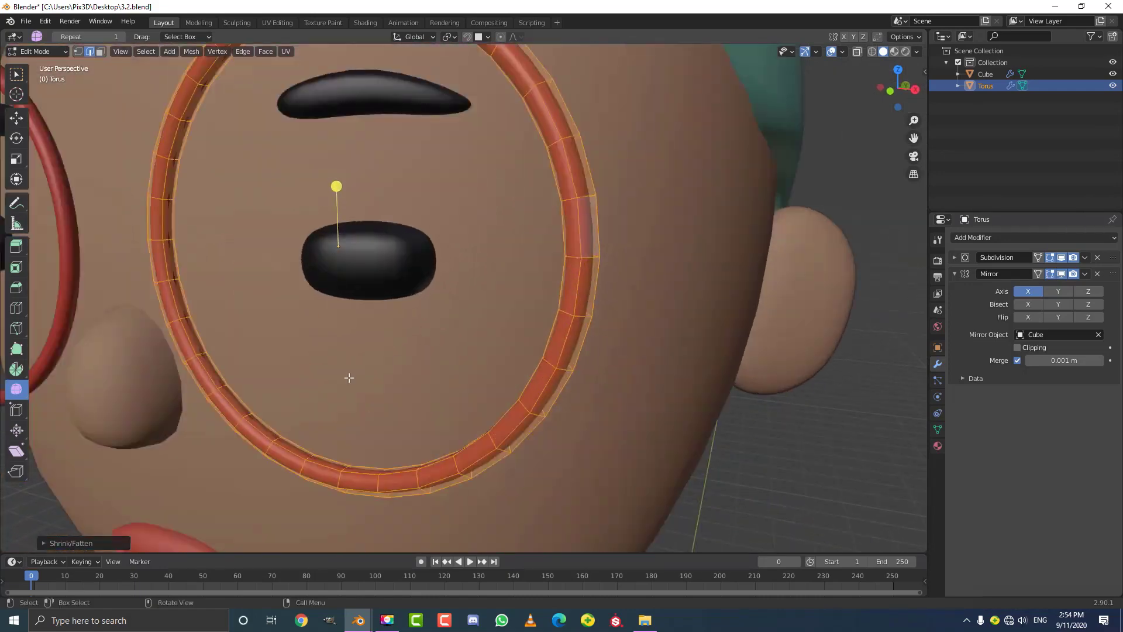
pyautogui.hotkey('alt', 'a')
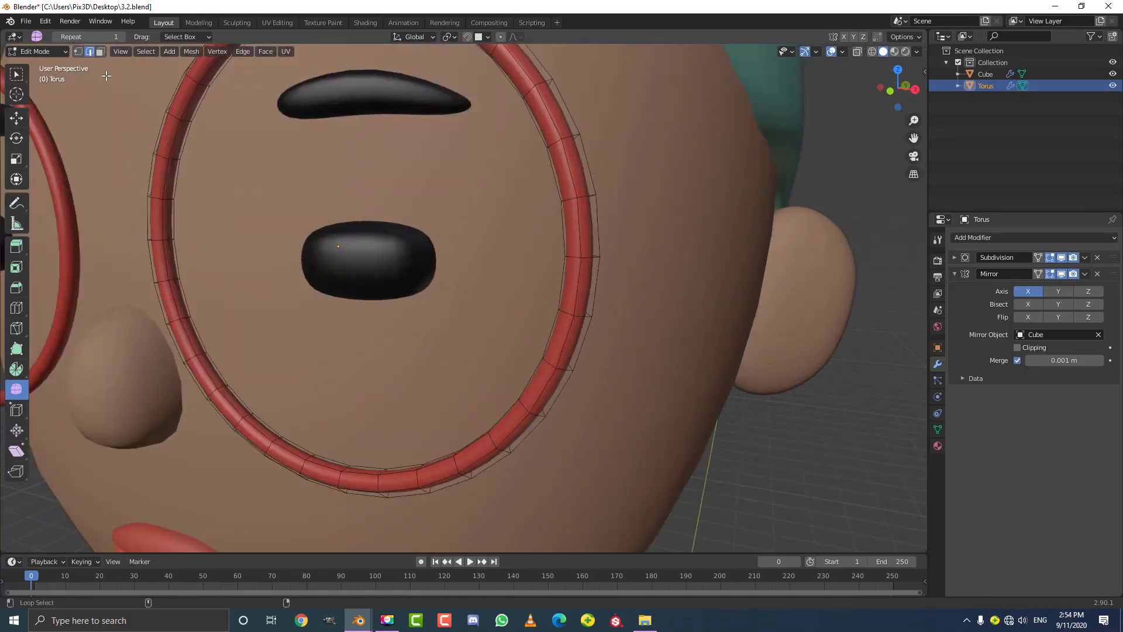
pyautogui.keyDown('alt'); pyautogui.click(285, 447); pyautogui.keyUp('alt')
pyautogui.moveTo(351, 450); pyautogui.dragTo(325, 414, button='middle')
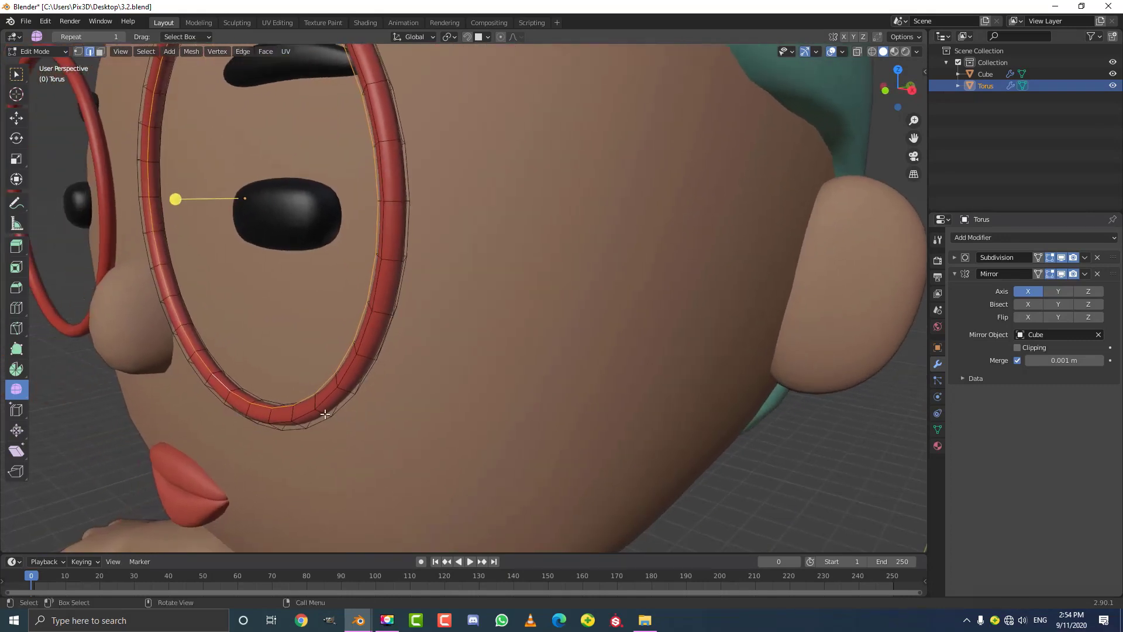
pyautogui.hotkey('shift', 'd')
pyautogui.rightClick(321, 368)
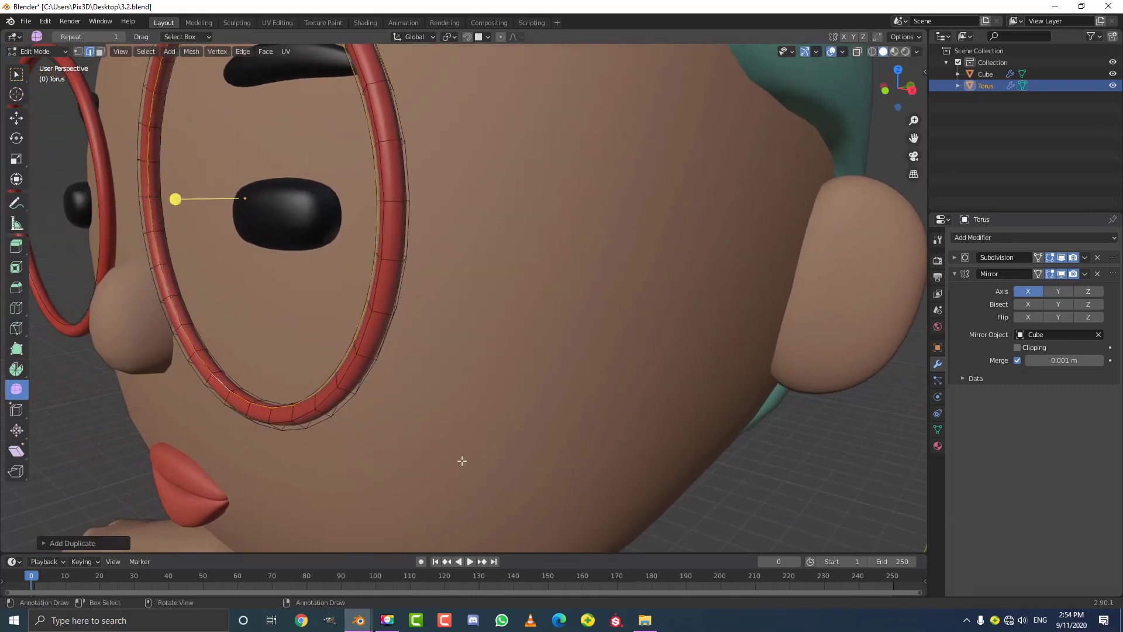
# Scale the duplicated loop slightly and close it with Grid Fill to form the lens
pyautogui.moveTo(462, 460); pyautogui.dragTo(526, 457, button='middle')
pyautogui.press('s')
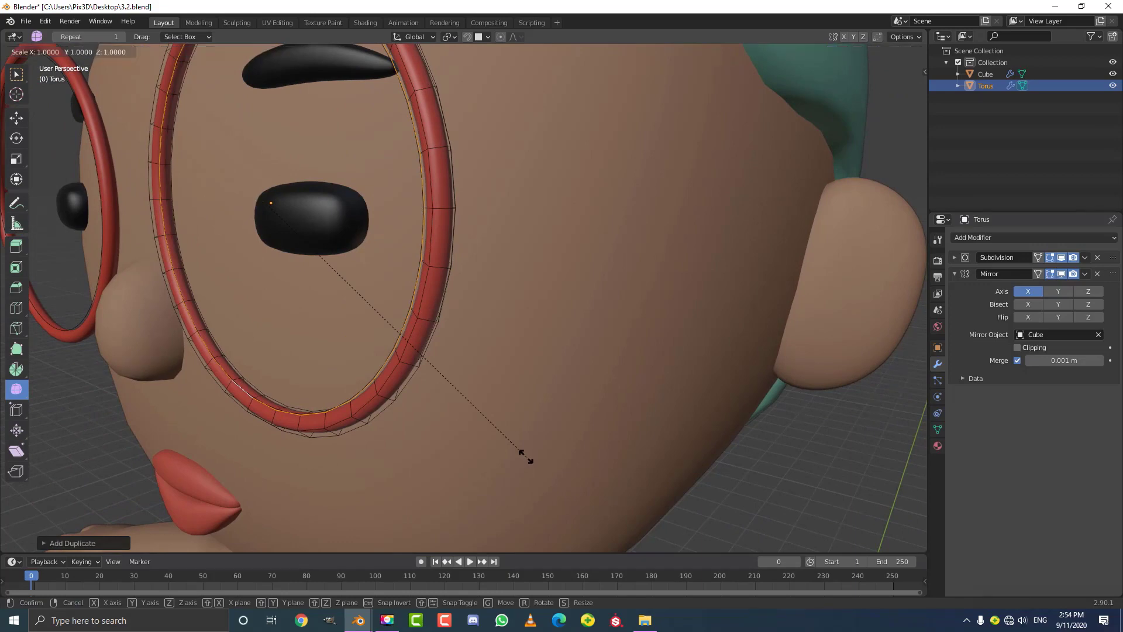
pyautogui.click(512, 443)
pyautogui.scroll(-5, 511, 443)
pyautogui.moveTo(449, 371); pyautogui.dragTo(480, 301, button='middle')
pyautogui.scroll(1, 479, 301)
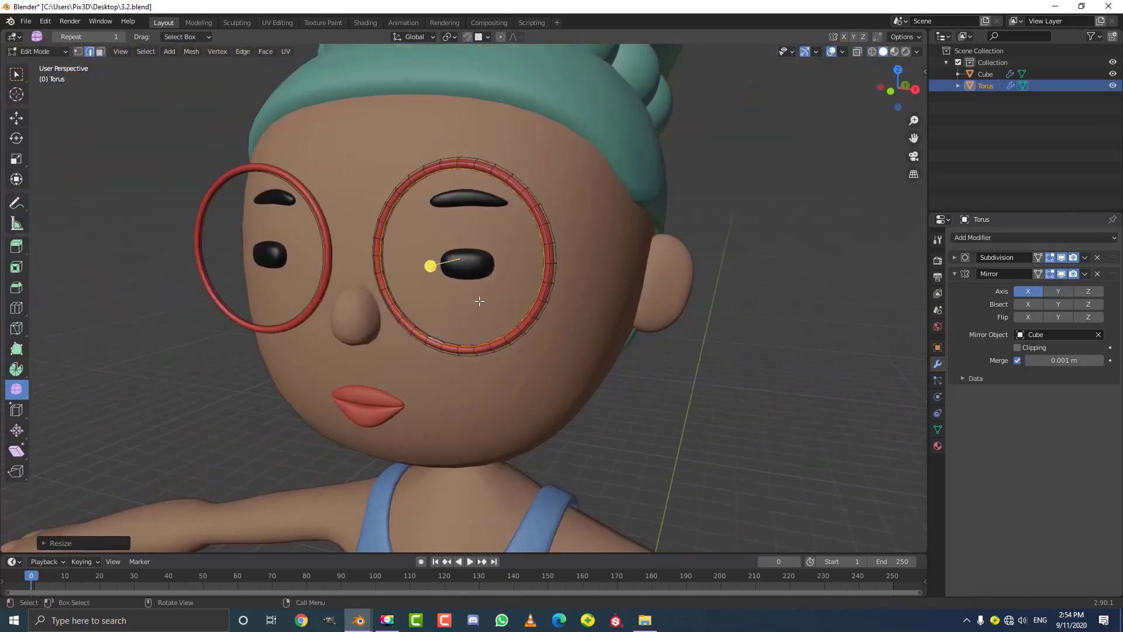
pyautogui.scroll(3, 436, 221)
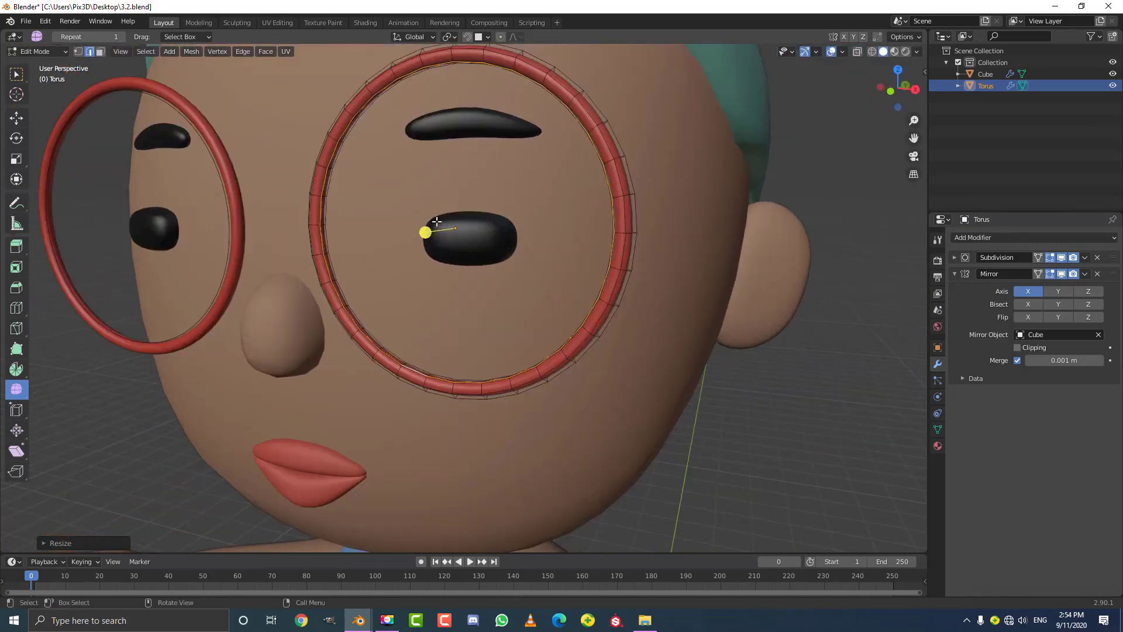
pyautogui.hotkey('ctrl', 'f')
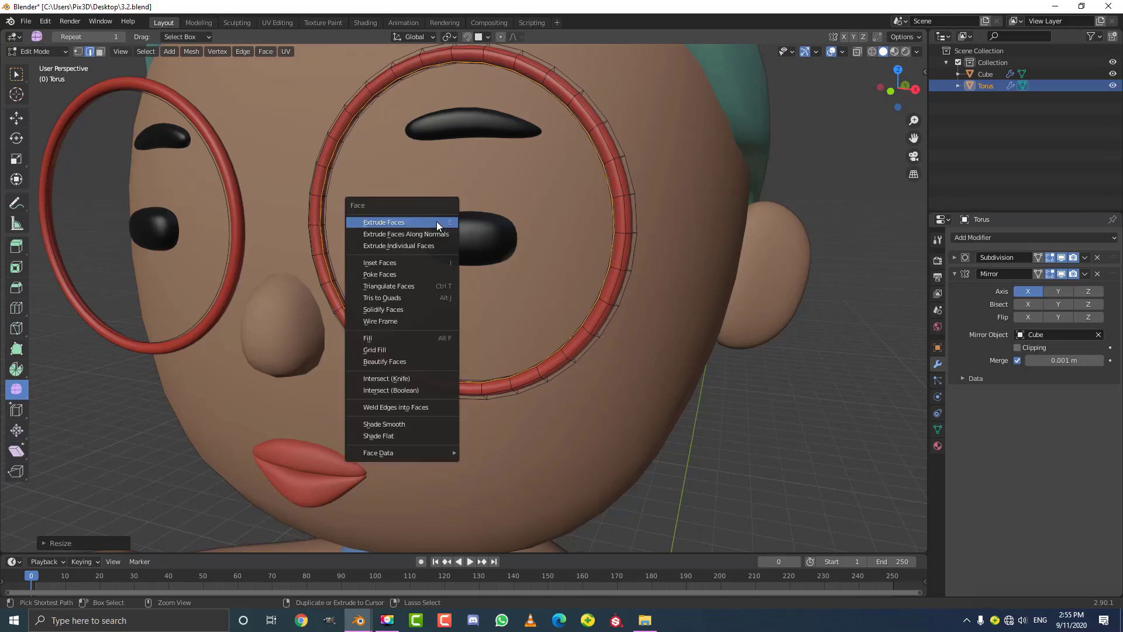
pyautogui.click(413, 350)
pyautogui.scroll(-5, 491, 147)
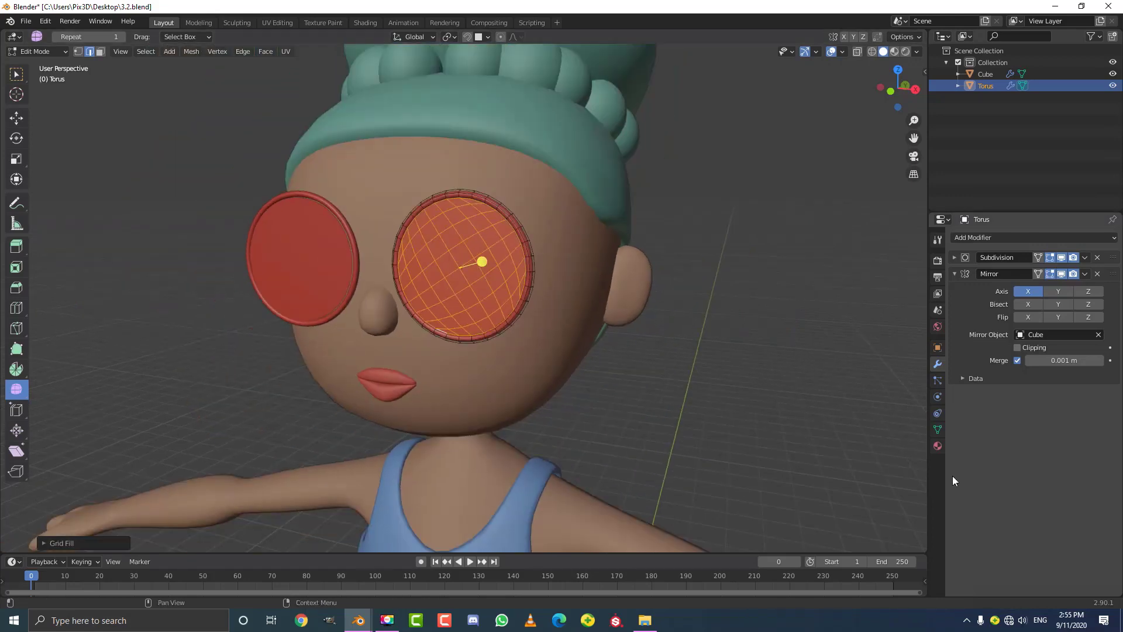
# Assign a new material named glass to the lens faces and give it a pale teal viewport display color, about H 0.469, S 0.204, V 0.906
pyautogui.click(937, 445)
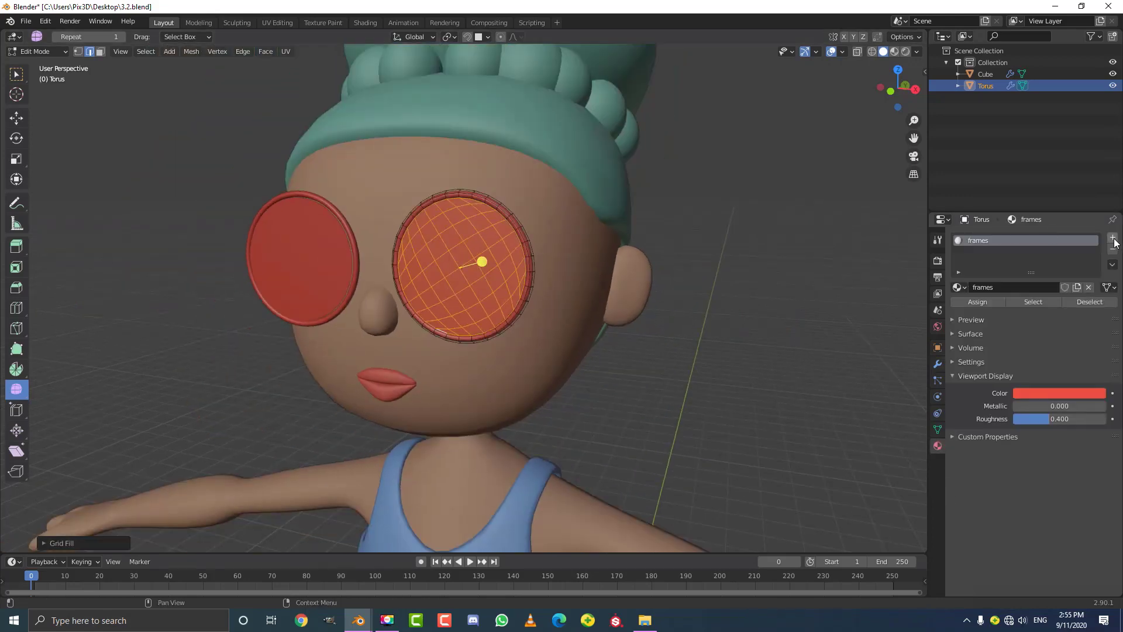
pyautogui.click(1113, 238)
pyautogui.click(1030, 309)
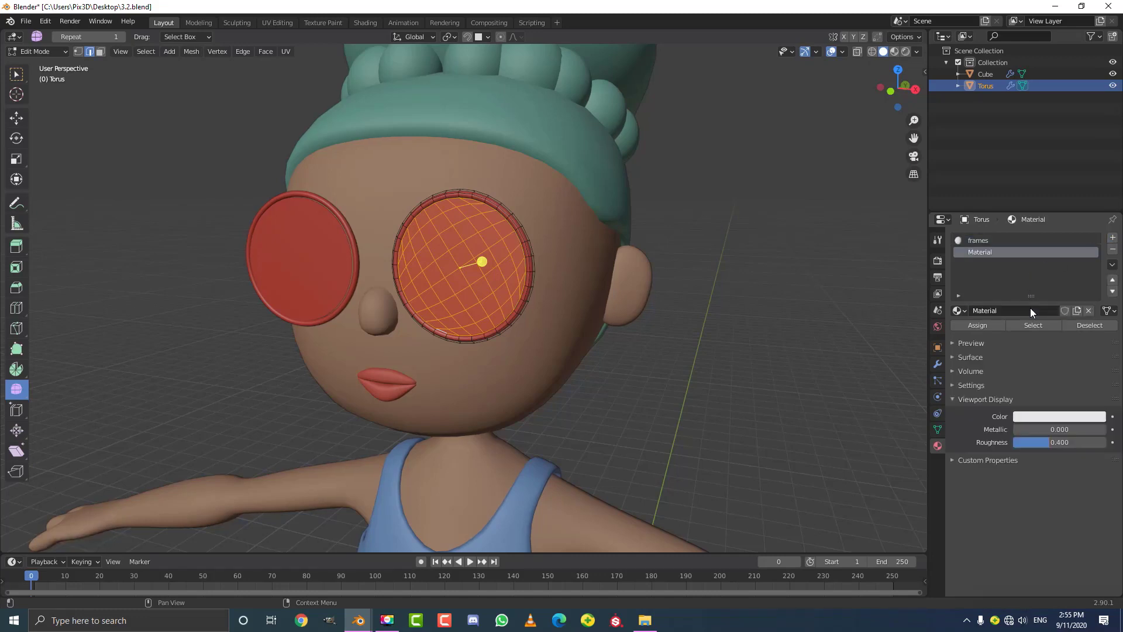
pyautogui.click(974, 325)
pyautogui.doubleClick(981, 310)
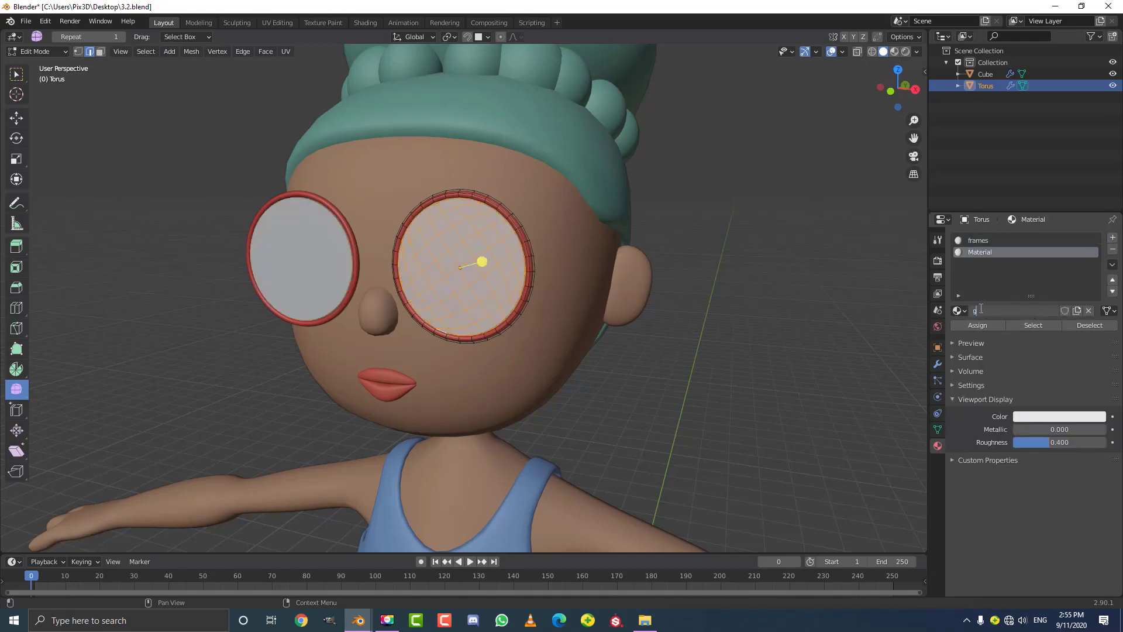
pyautogui.click(1052, 416)
pyautogui.moveTo(1048, 273); pyautogui.dragTo(1044, 283)
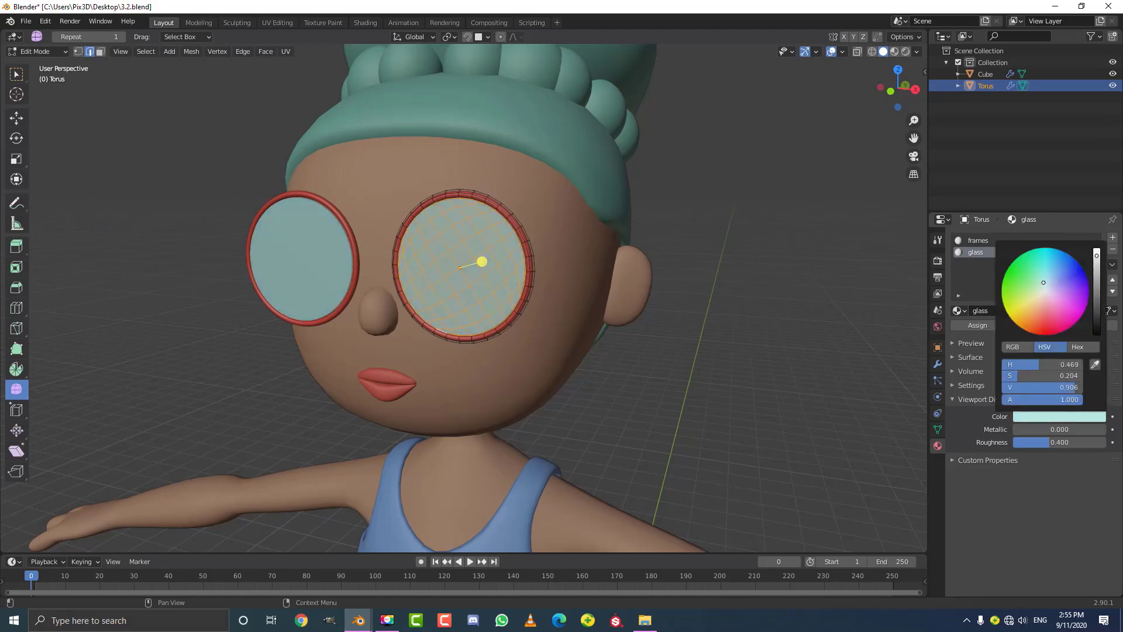
# Hide the lens faces in Edit Mode, leaving the frame ring and the eye behind it exposed
pyautogui.scroll(-2, 415, 253)
pyautogui.moveTo(414, 252); pyautogui.dragTo(390, 271, button='middle')
pyautogui.scroll(3, 349, 262)
pyautogui.scroll(4, 390, 270)
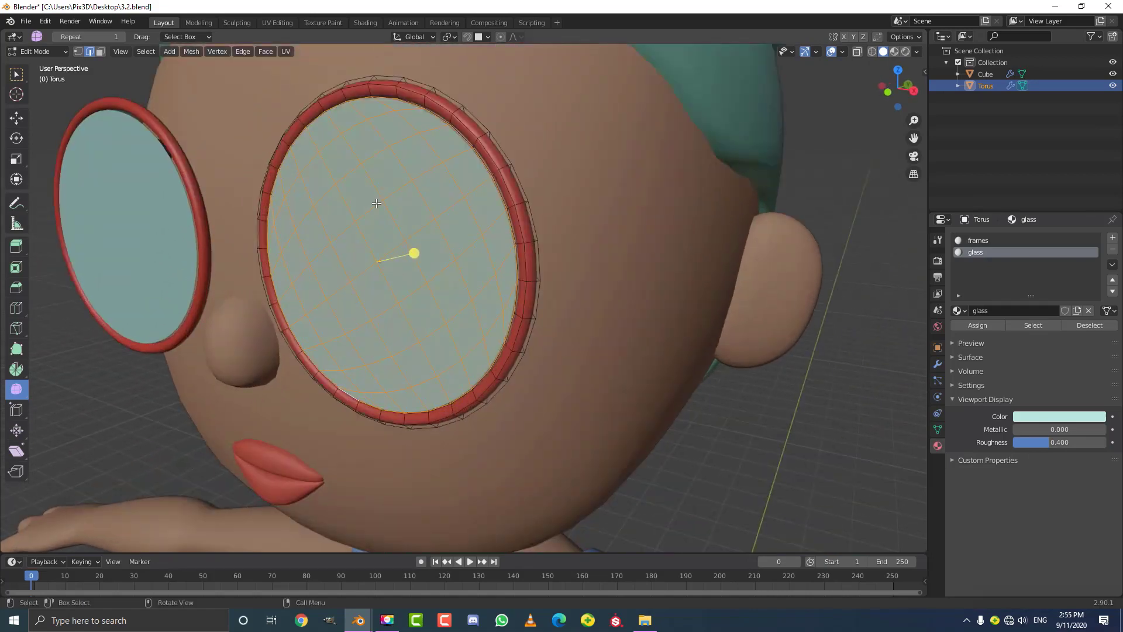
pyautogui.press('h')
pyautogui.scroll(-3, 367, 196)
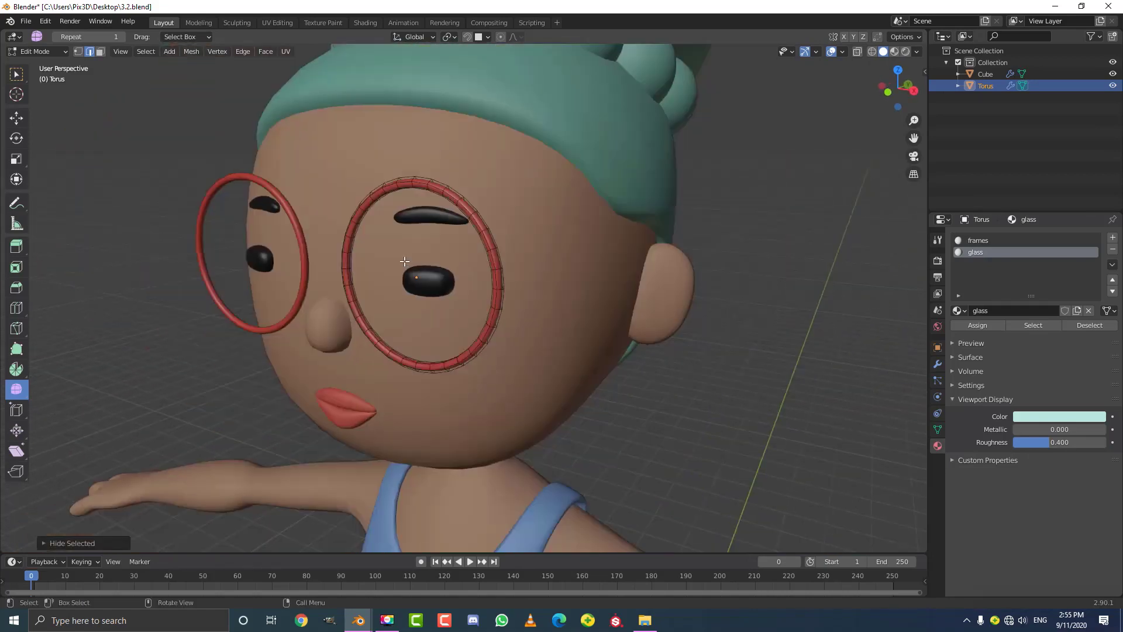
pyautogui.moveTo(375, 234); pyautogui.dragTo(412, 254, button='middle')
pyautogui.scroll(3, 461, 207)
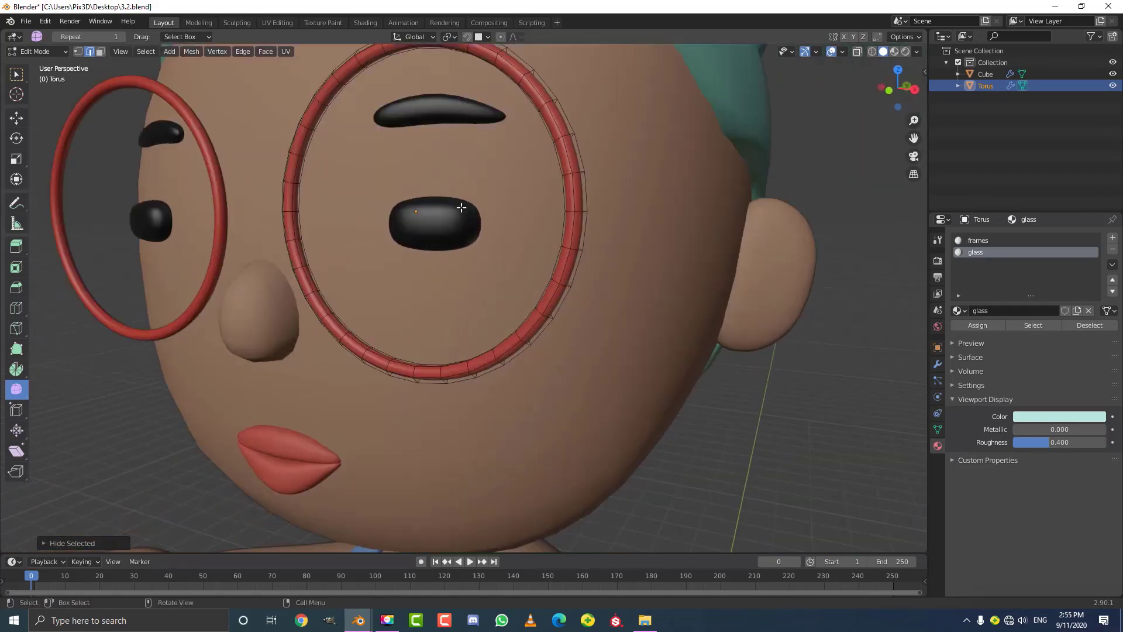
pyautogui.hotkey('alt', 'h')
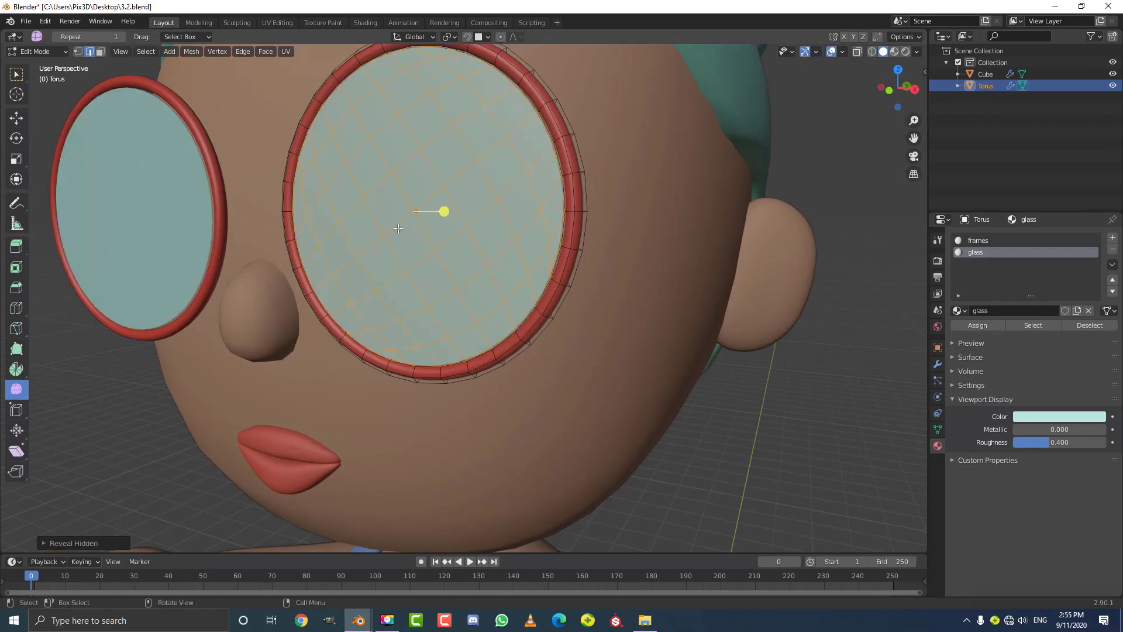
pyautogui.press('h')
pyautogui.scroll(-2, 398, 234)
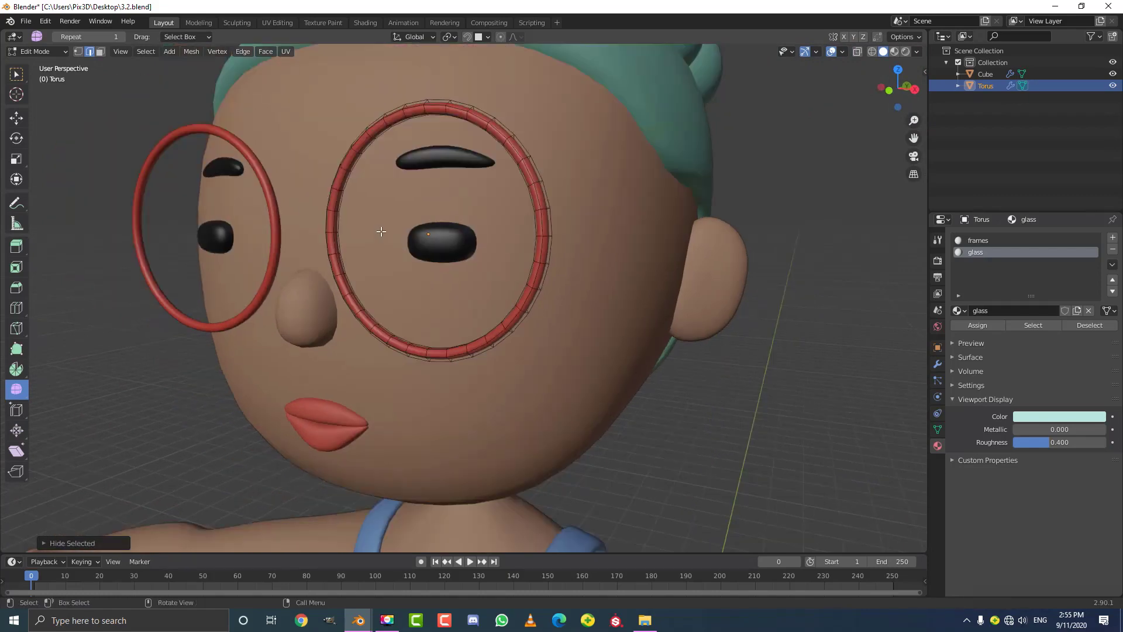
# Duplicate the ring's cross-section edge loop on the side facing the nose, in the front view
pyautogui.press('KP_1')
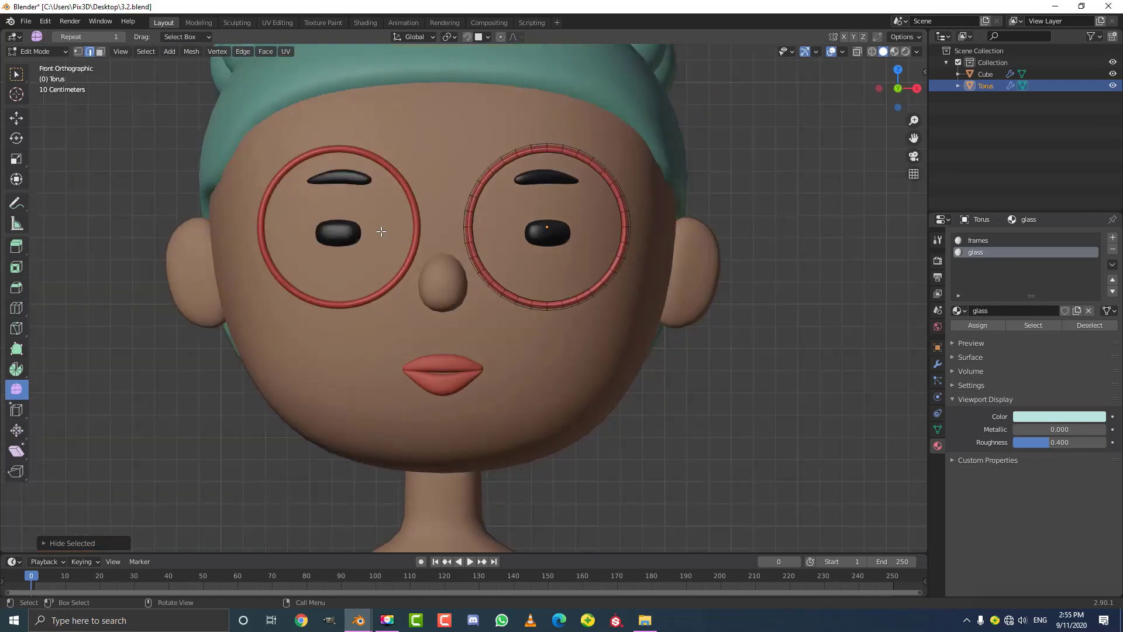
pyautogui.scroll(3, 386, 216)
pyautogui.scroll(4, 521, 222)
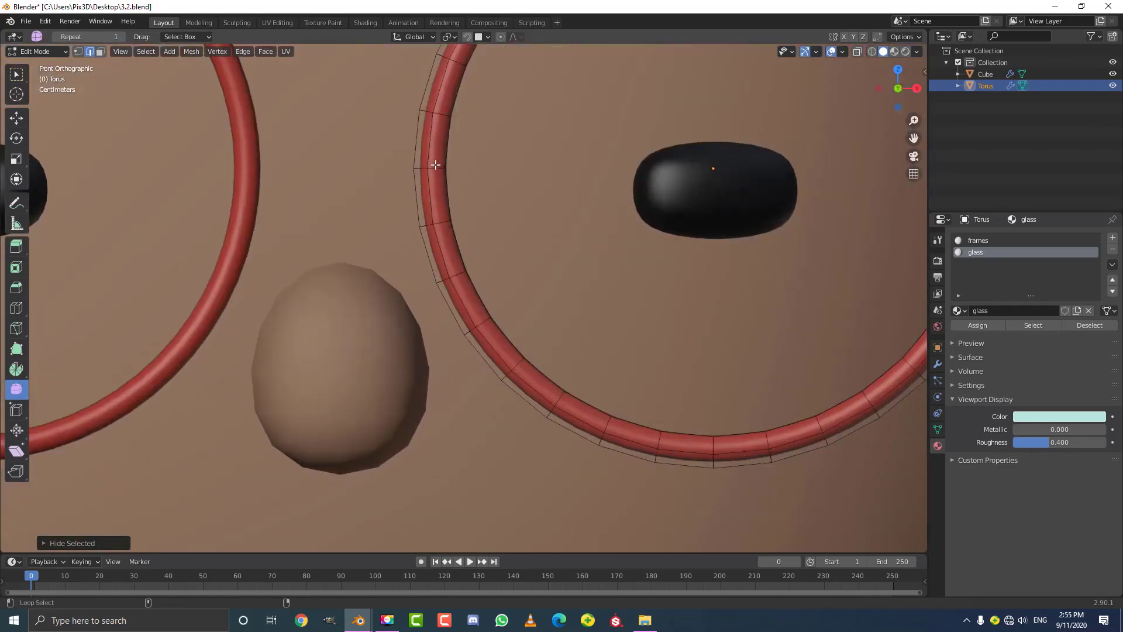
pyautogui.keyDown('alt'); pyautogui.click(436, 168); pyautogui.keyUp('alt')
pyautogui.scroll(-4, 462, 187)
pyautogui.scroll(2, 451, 208)
pyautogui.keyDown('shift'); pyautogui.moveTo(424, 216); pyautogui.dragTo(467, 264, button='middle'); pyautogui.keyUp('shift')
pyautogui.scroll(1, 459, 258)
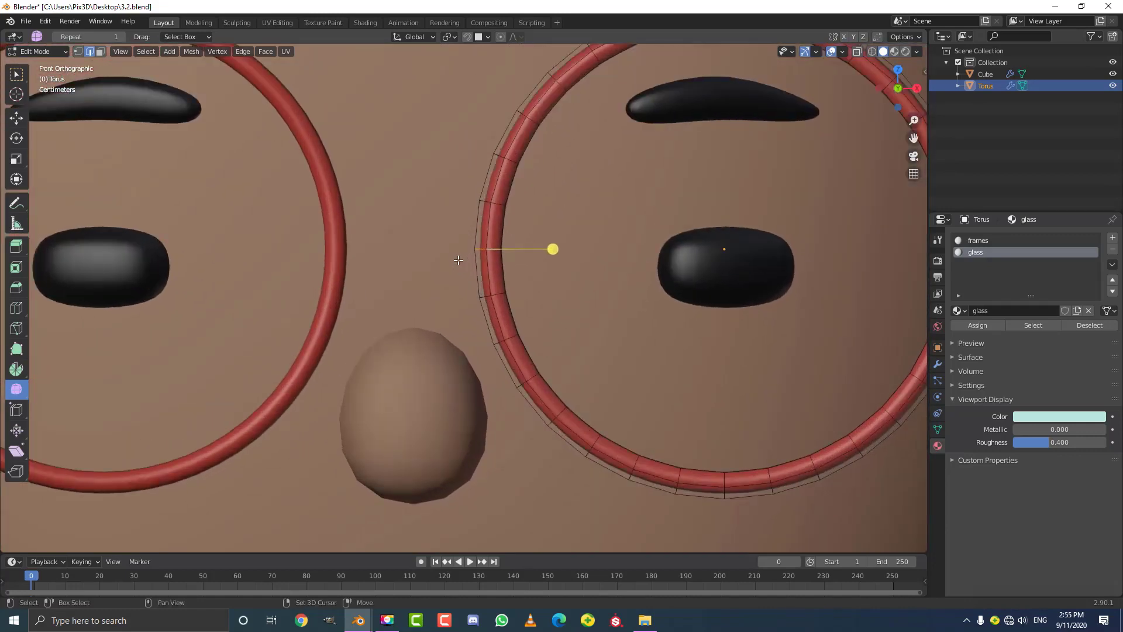
pyautogui.hotkey('shift', 'd')
pyautogui.click(443, 256)
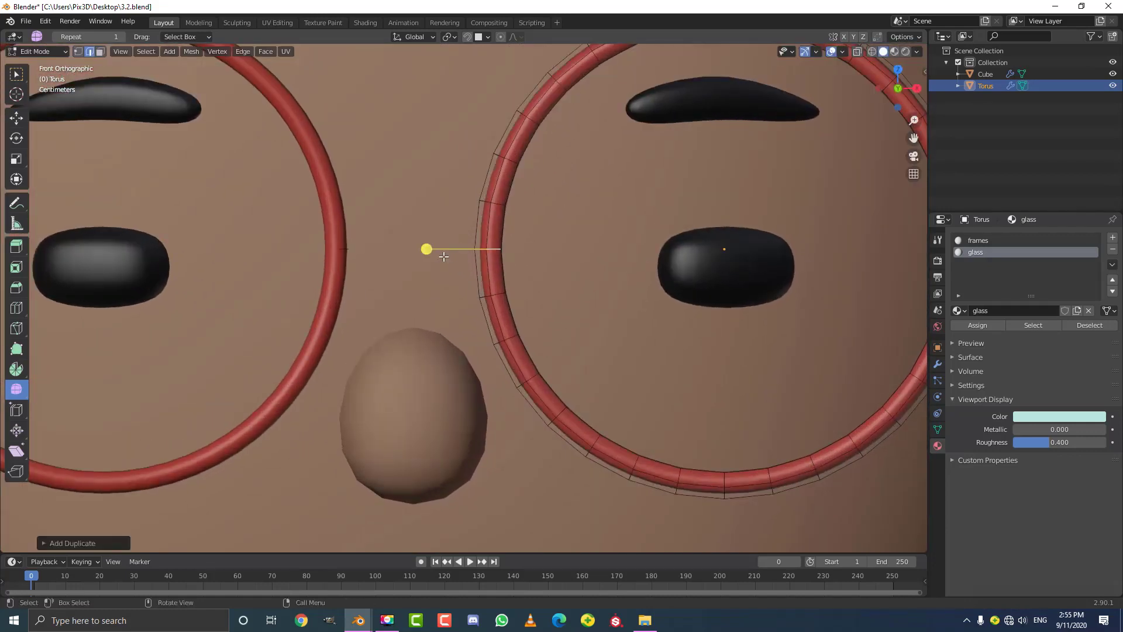
# Rotate the duplicated loop upright about the global Y axis and extrude it about 0.10 m along X toward the other ring
pyautogui.press('r')
pyautogui.press('y')
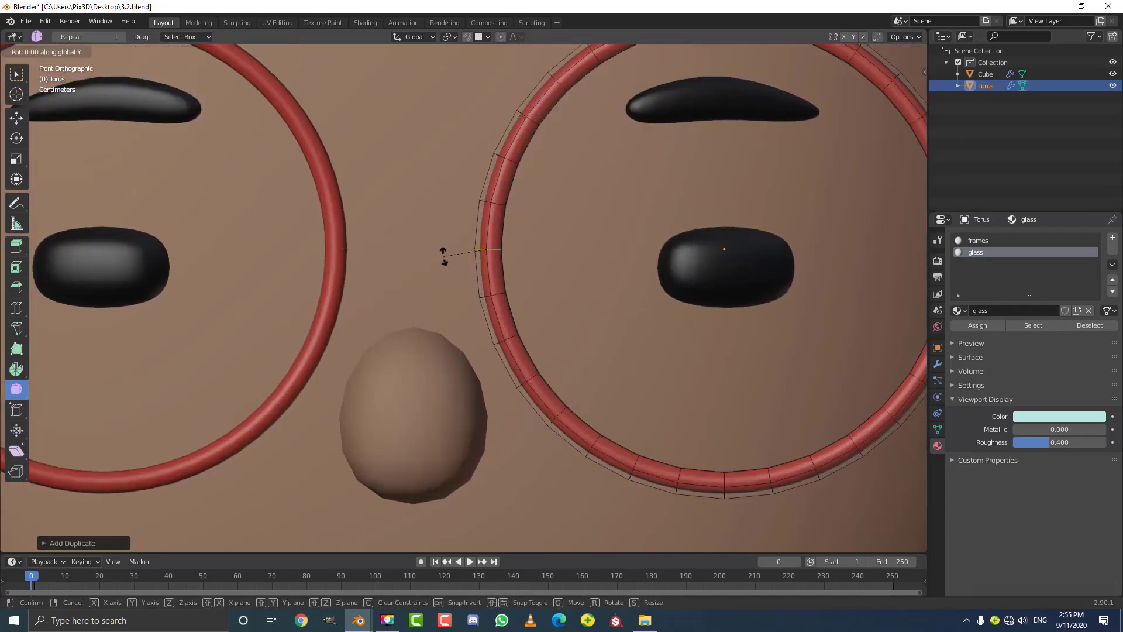
pyautogui.press('Return')
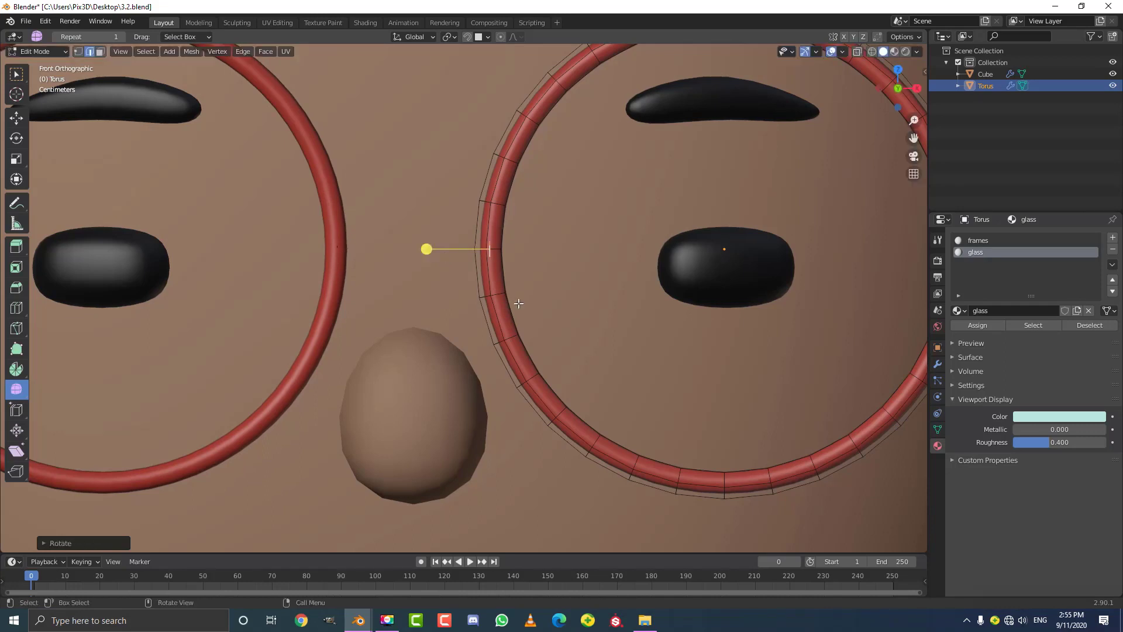
pyautogui.press('e')
pyautogui.press('x')
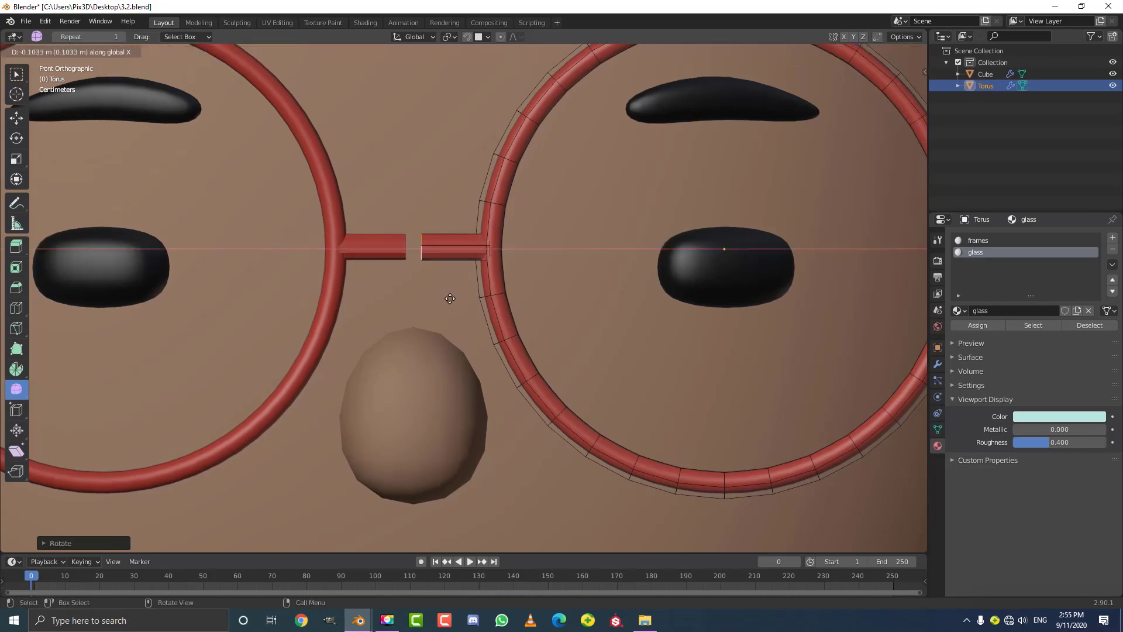
pyautogui.click(421, 300)
# Enable Clipping on the glasses' Mirror modifier and place it above Subdivision in the stack
pyautogui.click(938, 364)
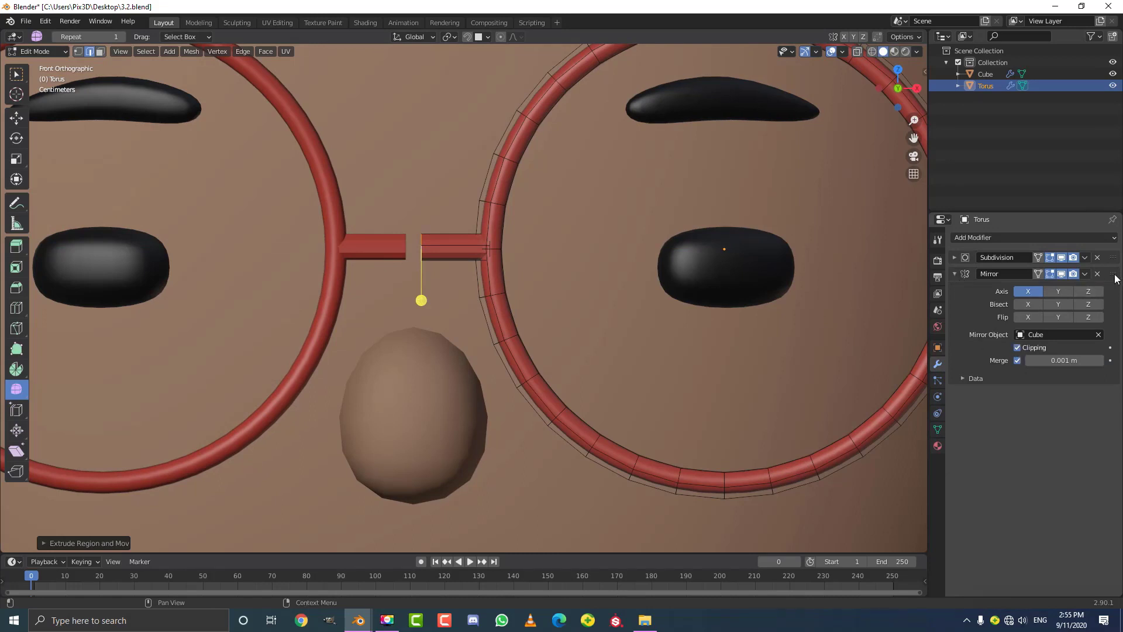
pyautogui.moveTo(1116, 279); pyautogui.dragTo(1112, 257)
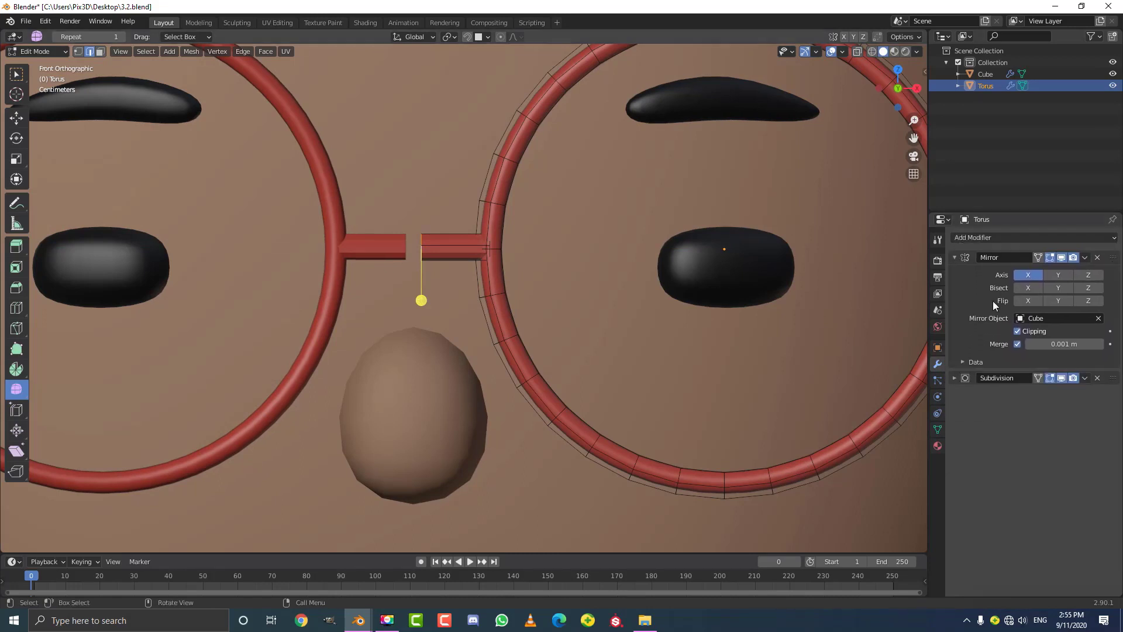
# Move the open end of the bridge along X to the mirror centre so both halves meet
pyautogui.scroll(1, 406, 240)
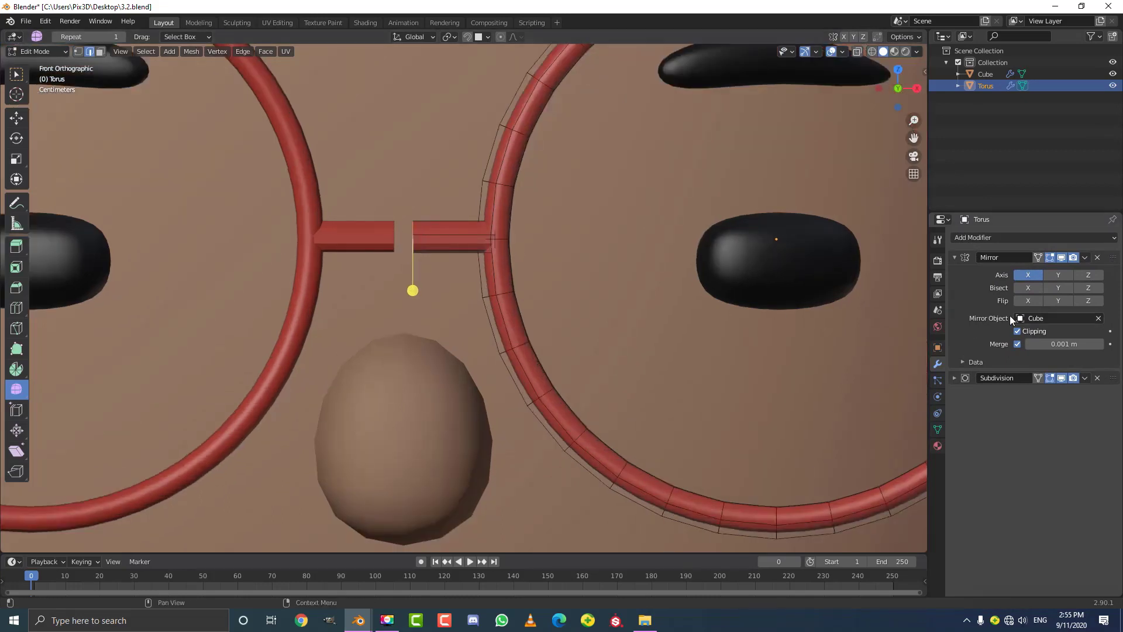
pyautogui.press('g')
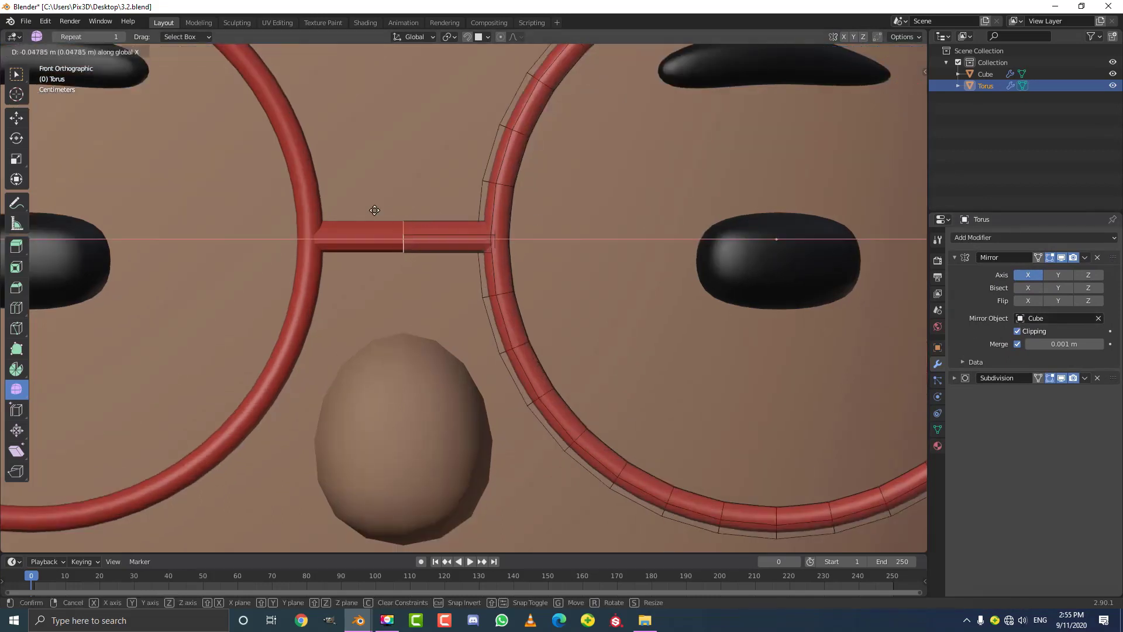
pyautogui.click(347, 210)
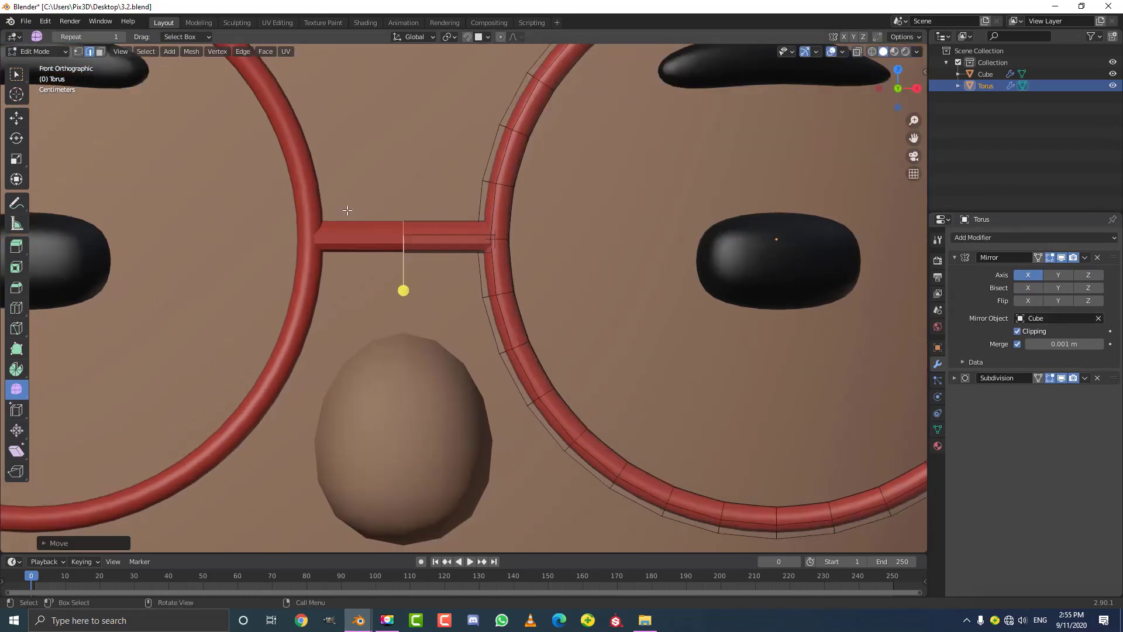
# Scale the bridge's edge loop at the ring joint to about 0.75
pyautogui.keyDown('alt'); pyautogui.click(499, 235); pyautogui.keyUp('alt')
pyautogui.moveTo(499, 235); pyautogui.dragTo(466, 268, button='middle')
pyautogui.scroll(-5, 465, 270)
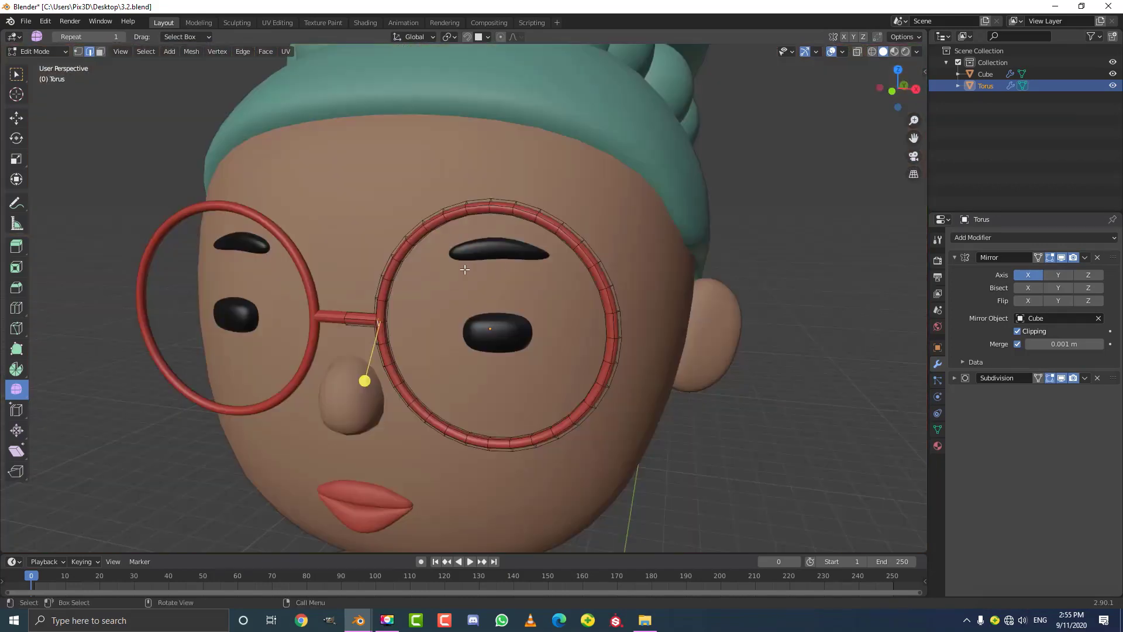
pyautogui.scroll(6, 436, 273)
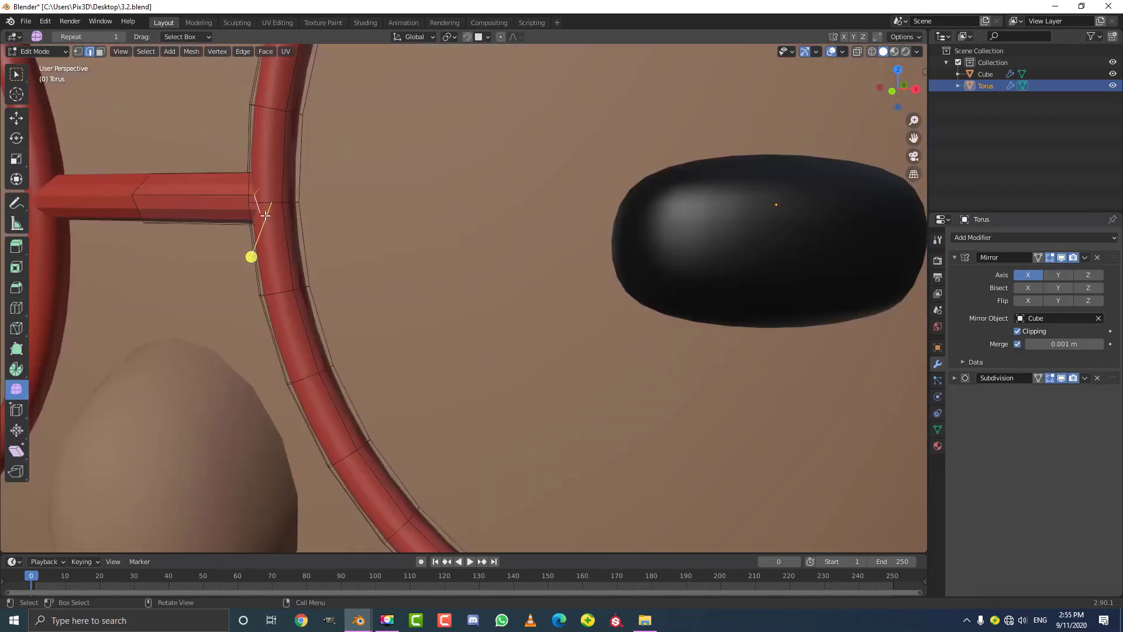
pyautogui.press('s')
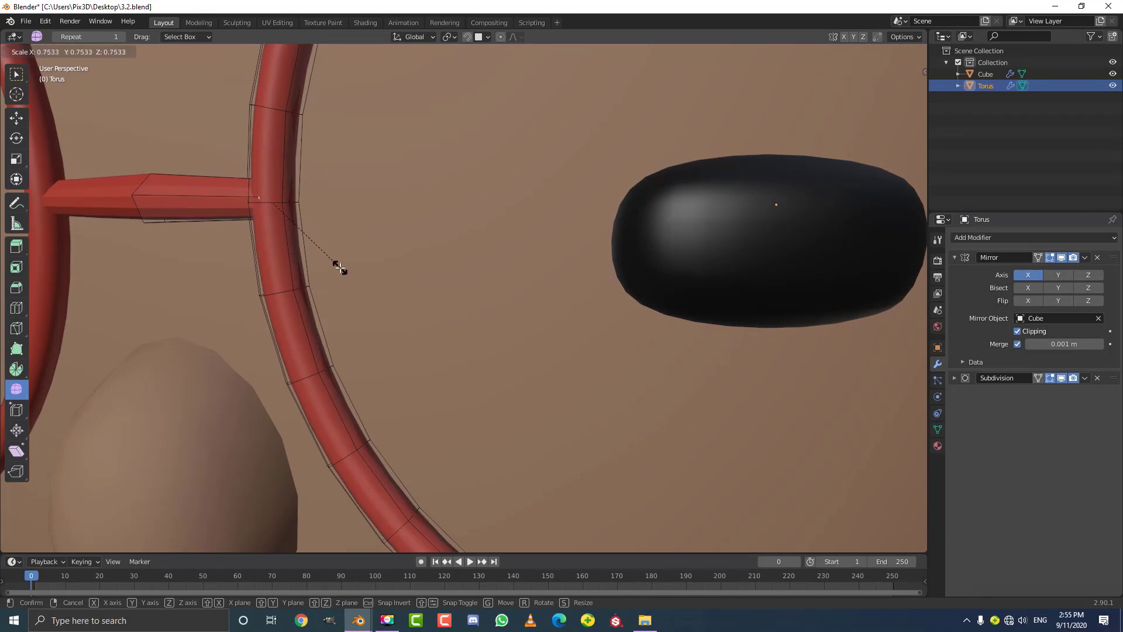
pyautogui.click(340, 268)
# Return to Object Mode and apply smooth shading to the whole glasses object
pyautogui.press('Tab')
pyautogui.click(156, 51)
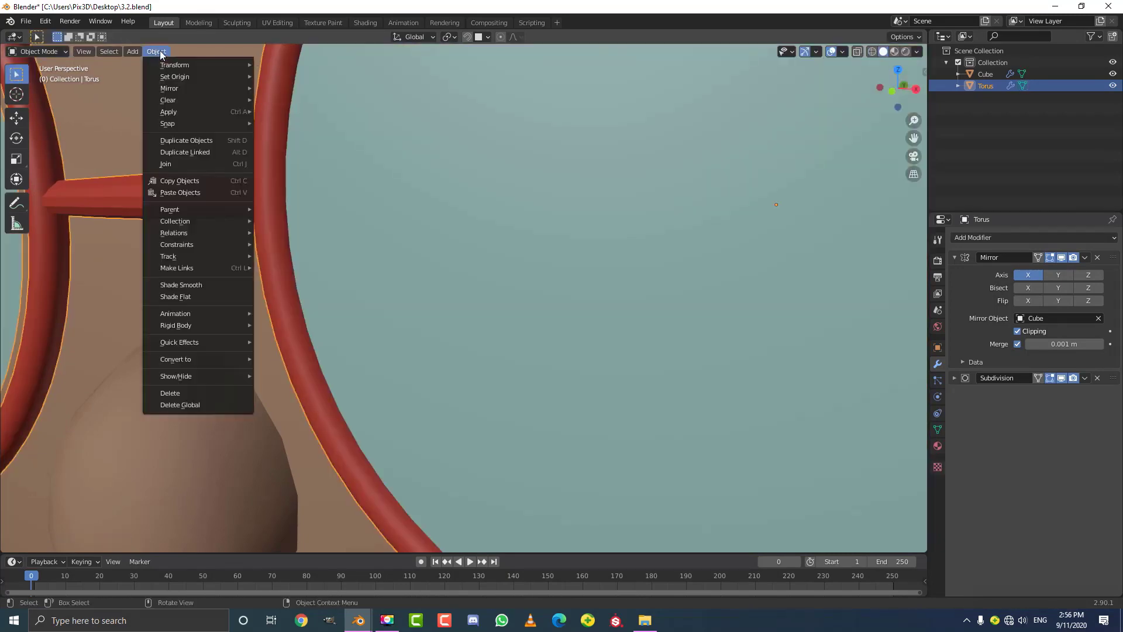
pyautogui.click(193, 297)
pyautogui.scroll(-6, 193, 291)
pyautogui.scroll(-2, 363, 275)
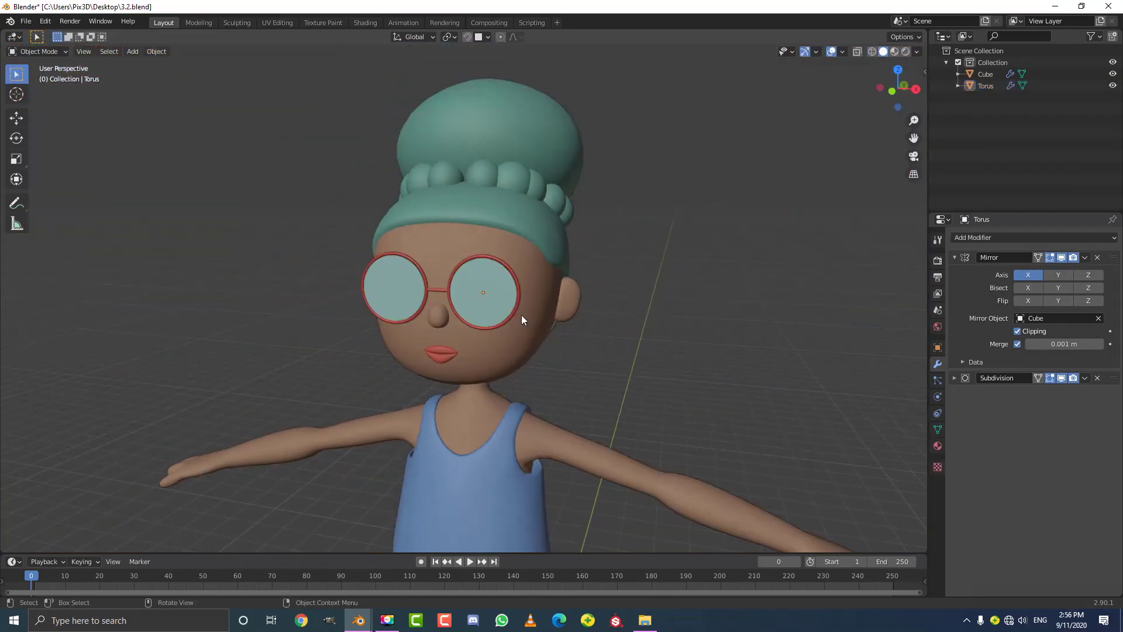
# Examine the glasses from the front, three-quarter and side views to check their fit against the face and ears
pyautogui.moveTo(524, 318); pyautogui.dragTo(567, 326, button='middle')
pyautogui.scroll(4, 566, 326)
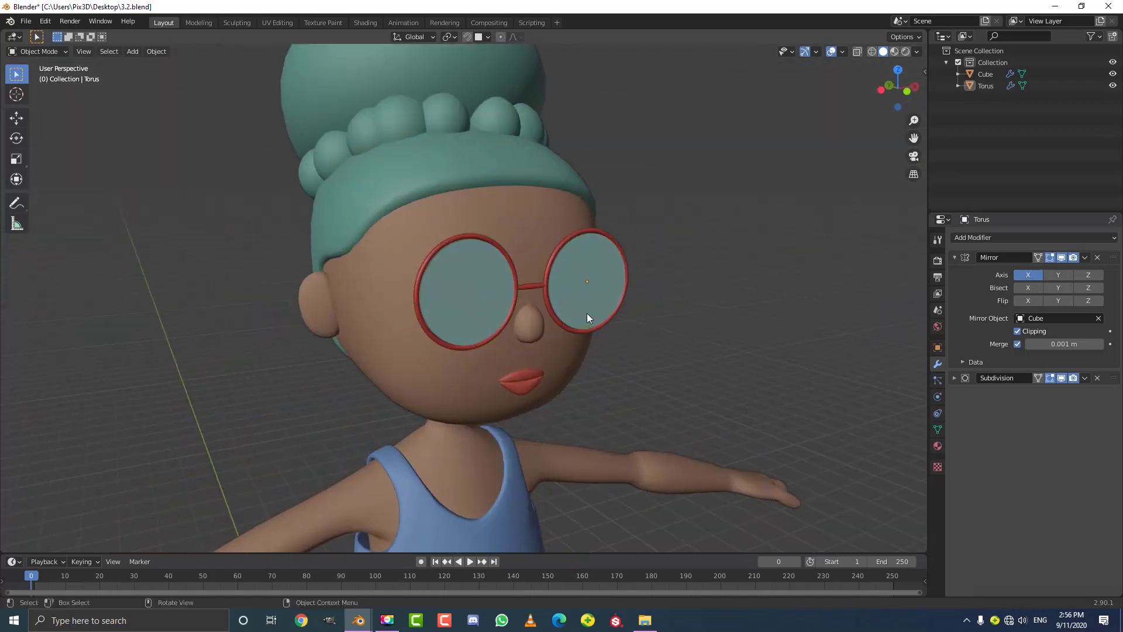
pyautogui.moveTo(460, 292); pyautogui.dragTo(576, 263, button='middle')
pyautogui.press('KP_1')
pyautogui.moveTo(403, 314); pyautogui.dragTo(497, 299, button='middle')
pyautogui.scroll(3, 509, 241)
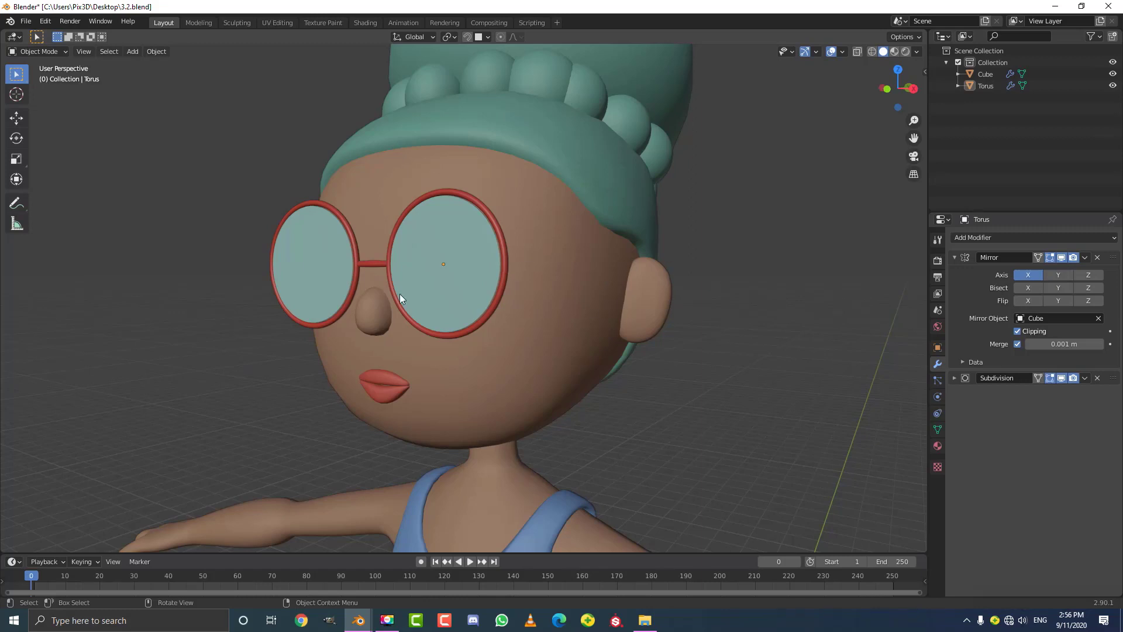
pyautogui.moveTo(771, 324); pyautogui.dragTo(660, 283, button='middle')
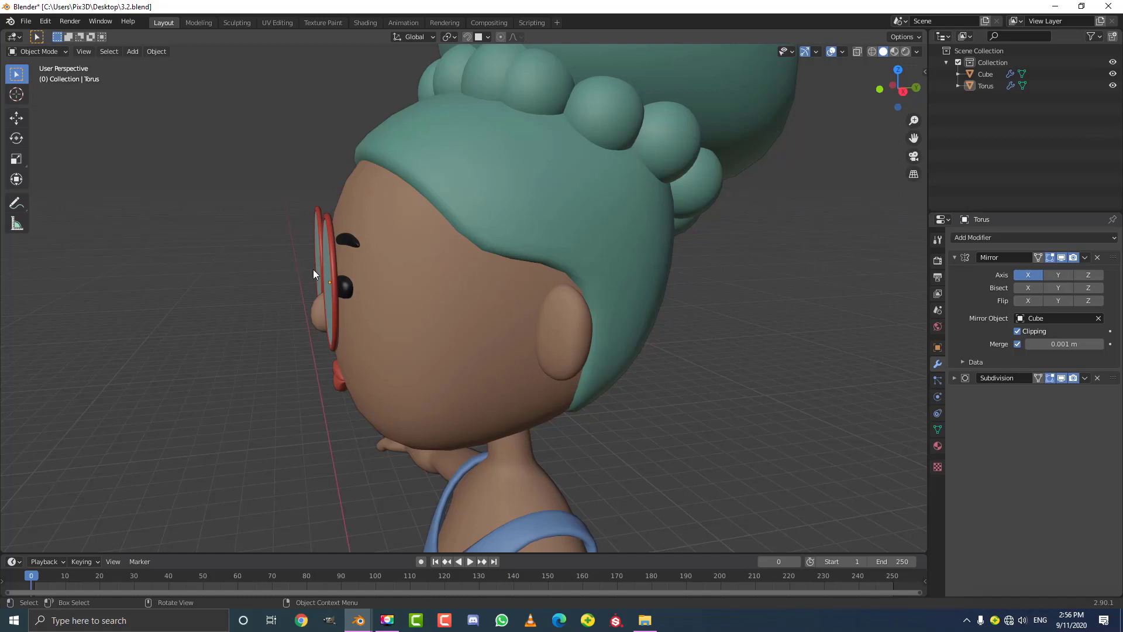
pyautogui.moveTo(579, 356); pyautogui.dragTo(583, 339, button='middle')
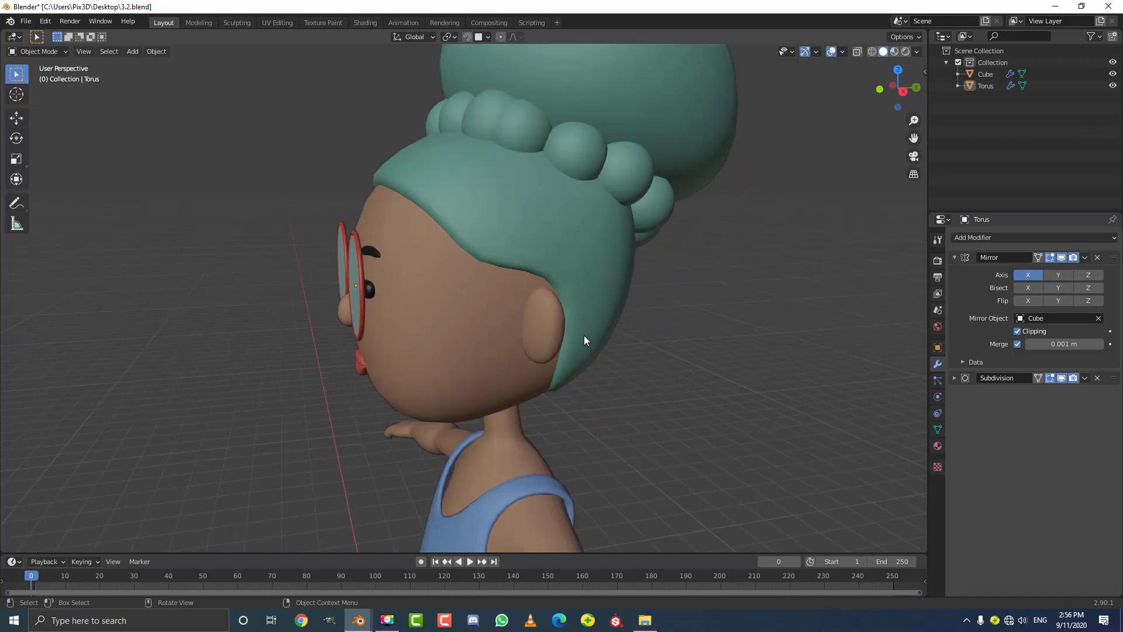
# Add a plane mesh in the right side view and raise it along Z to the height of the face
pyautogui.press('KP_3')
pyautogui.scroll(-2, 409, 275)
pyautogui.hotkey('shift', 'a')
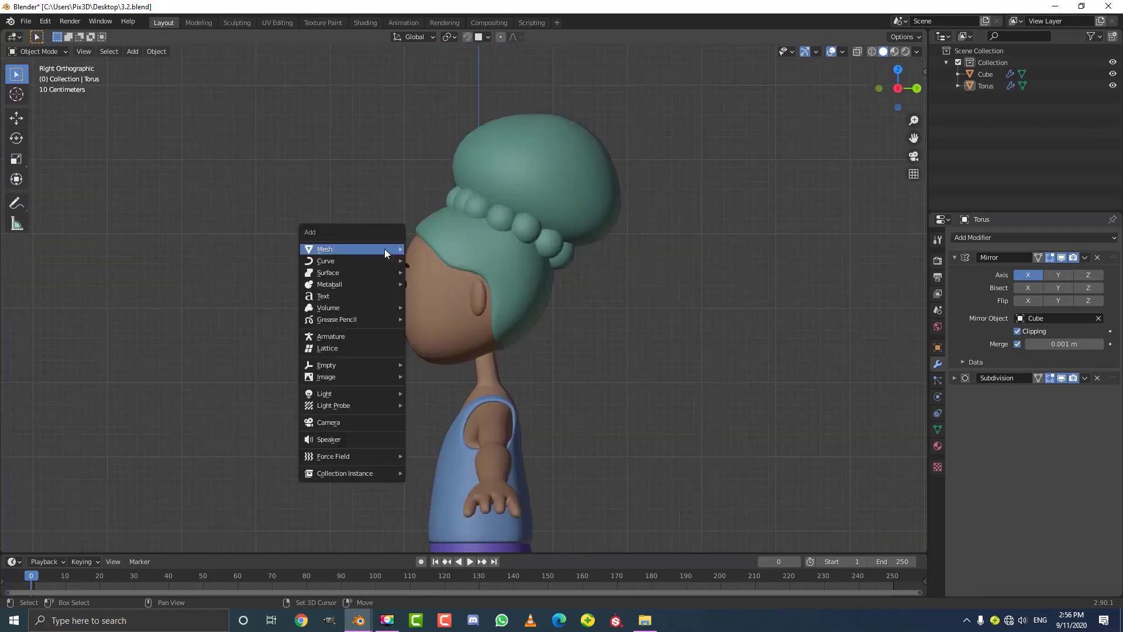
pyautogui.moveTo(385, 248)
pyautogui.click(440, 251)
pyautogui.scroll(-3, 468, 339)
pyautogui.scroll(2, 478, 471)
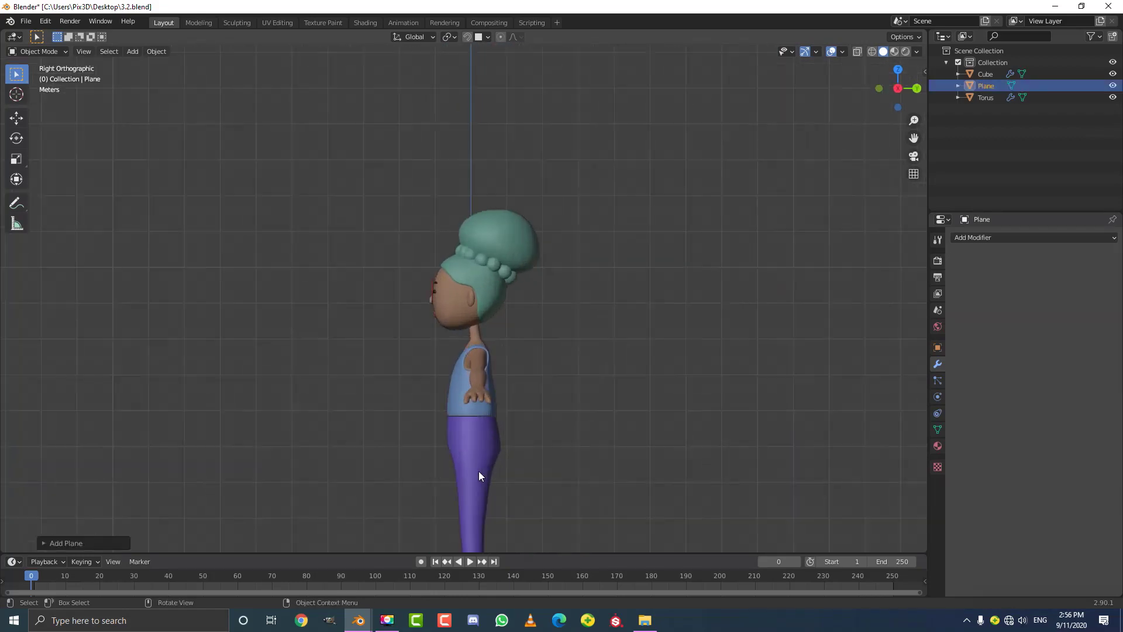
pyautogui.press('g')
pyautogui.press('z')
pyautogui.click(438, 150)
# Rotate the plane 90° around the Y axis so it stands vertically beside the head
pyautogui.scroll(1, 440, 233)
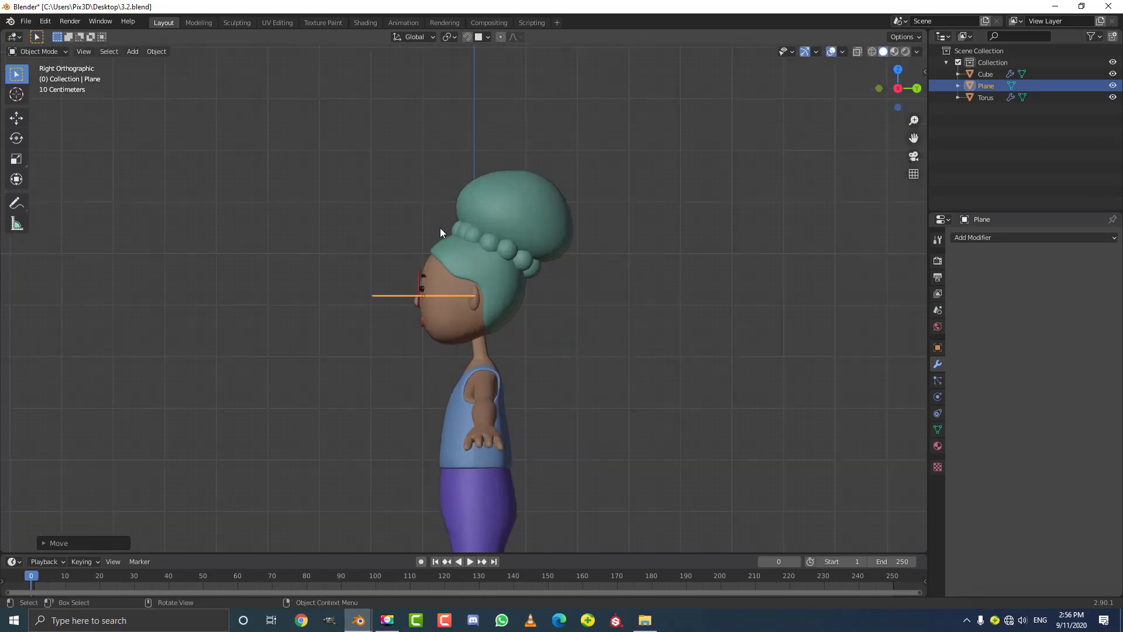
pyautogui.scroll(1, 440, 229)
pyautogui.write('ry90')
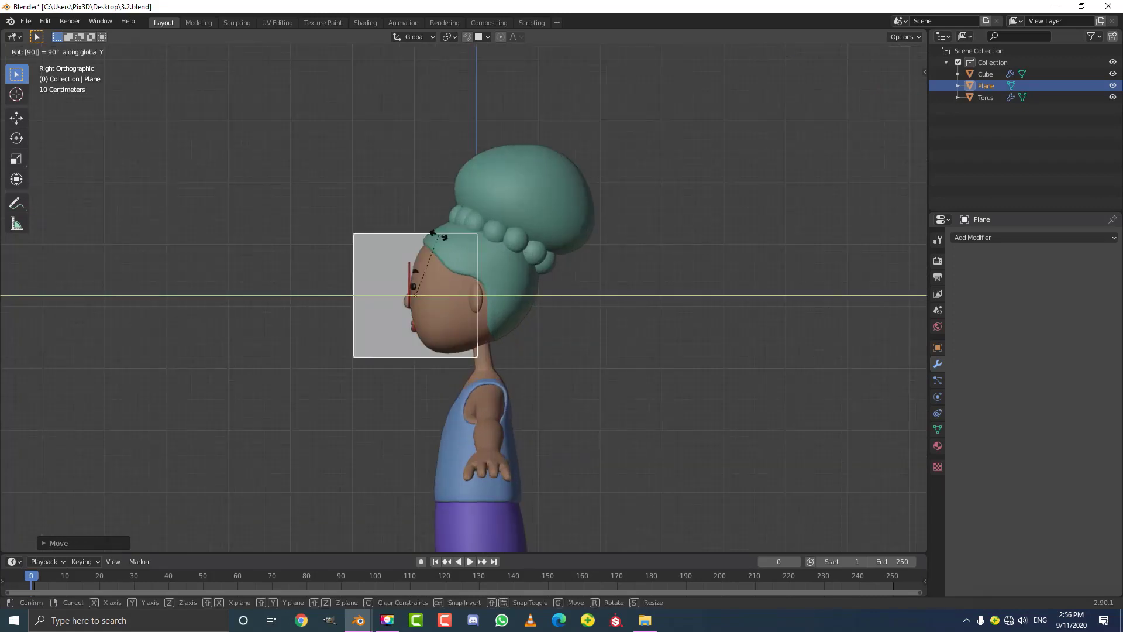
pyautogui.press('Return')
# Scale the plane down to a small square and place it over the glasses' rim at eye level
pyautogui.scroll(6, 432, 283)
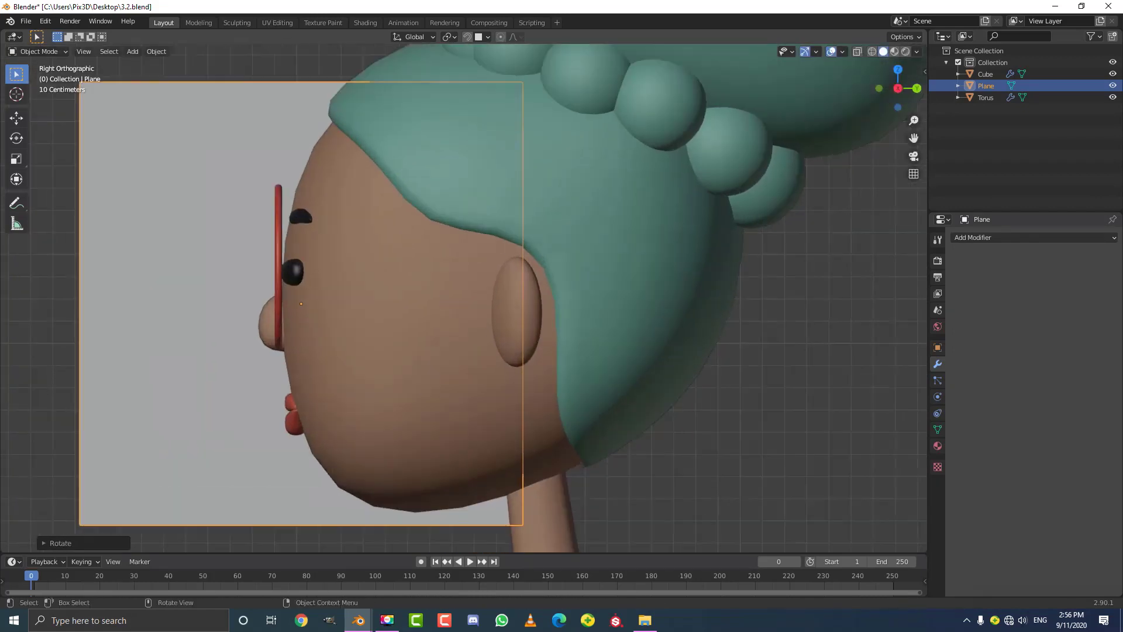
pyautogui.press('s')
pyautogui.click(314, 343)
pyautogui.press('g')
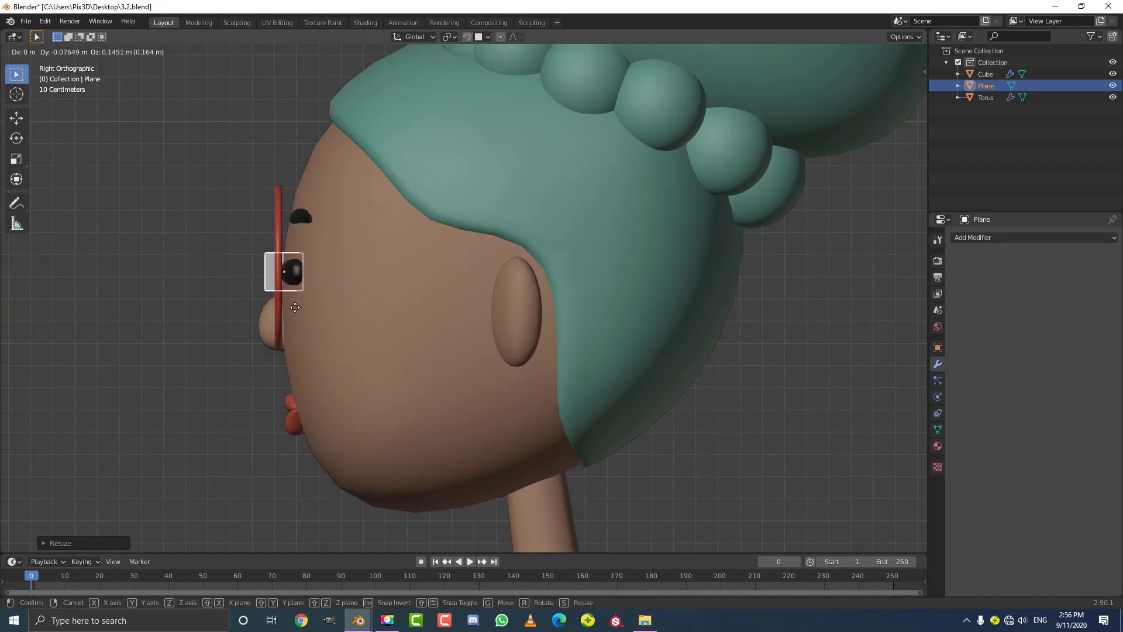
pyautogui.click(294, 304)
# Move the plane along X to the outer edge of the character's left lens ring
pyautogui.press('KP_1')
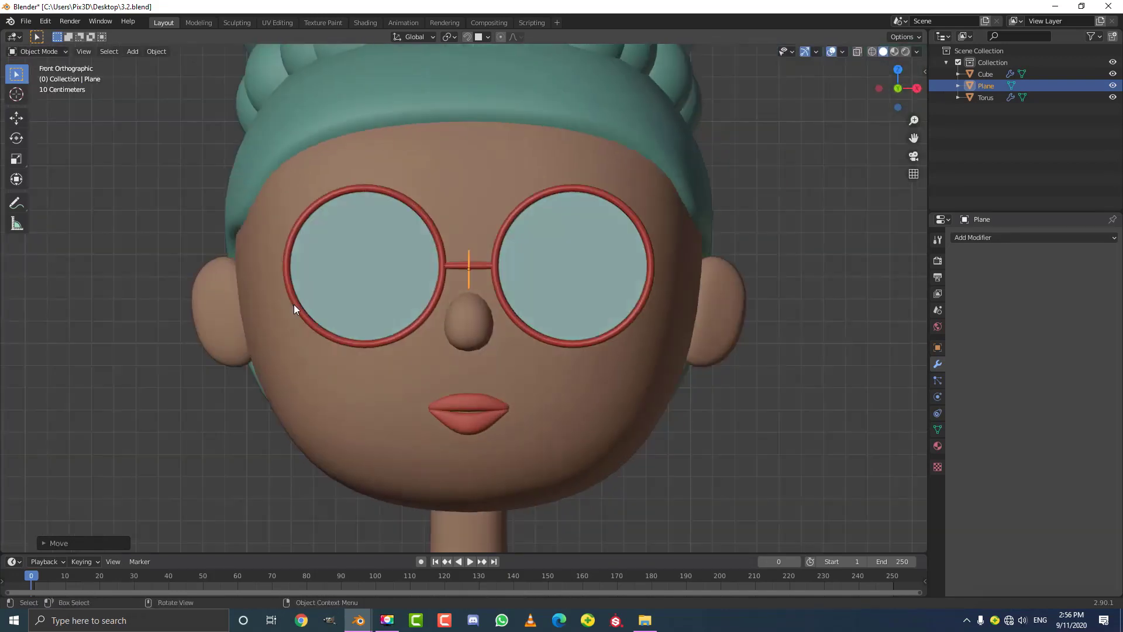
pyautogui.press('g')
pyautogui.press('y')
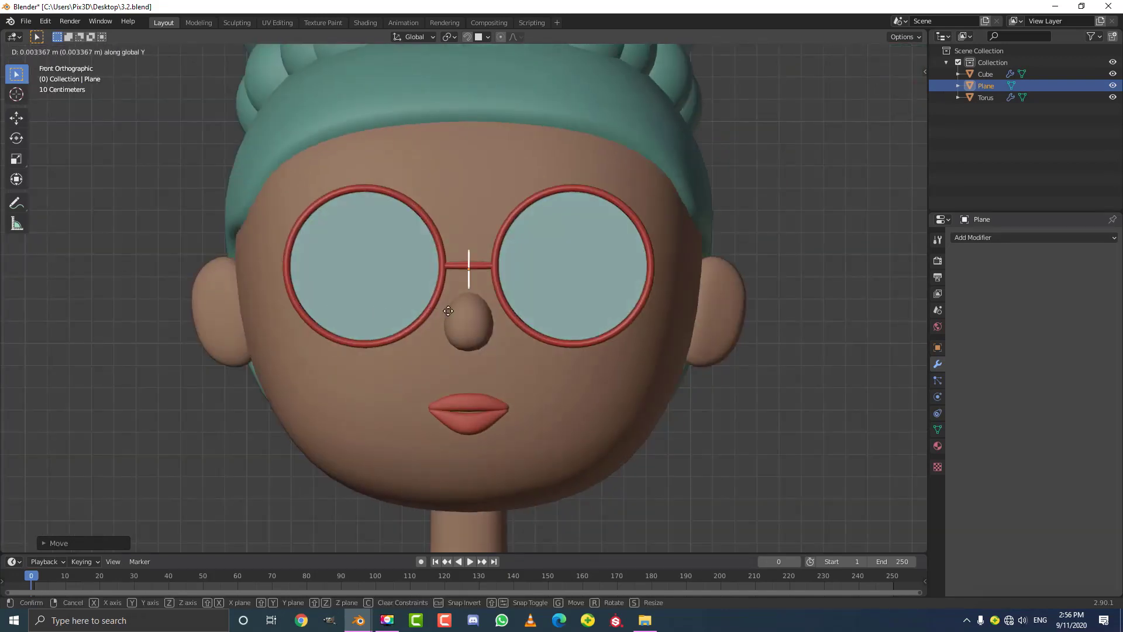
pyautogui.press('x')
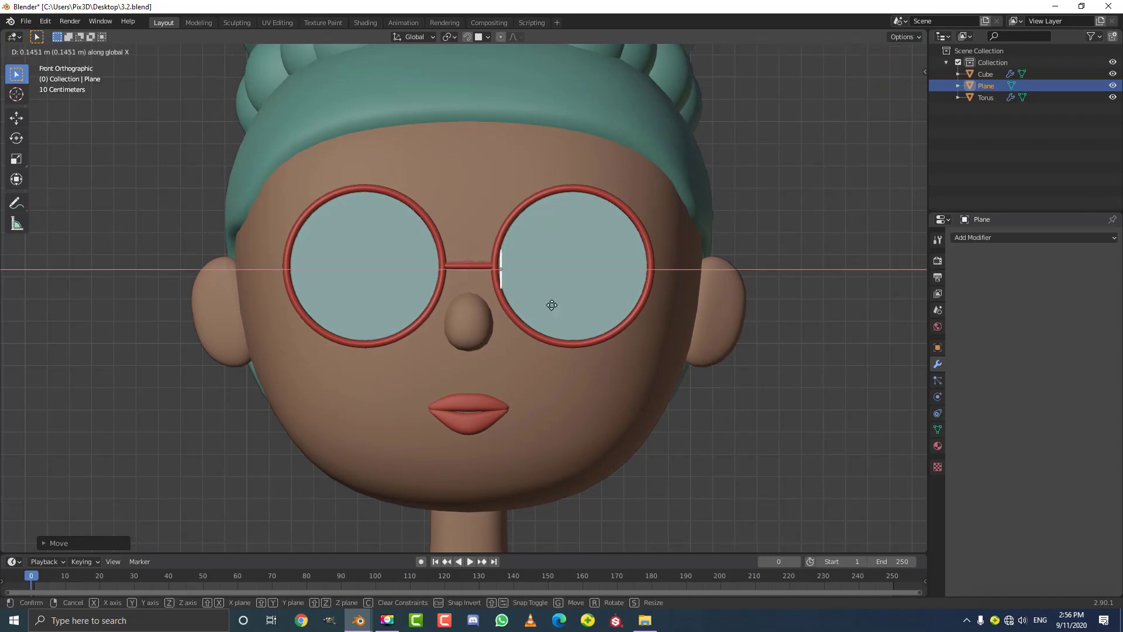
pyautogui.click(687, 311)
# Assign the existing "frames" material to the plane
pyautogui.press('KP_3')
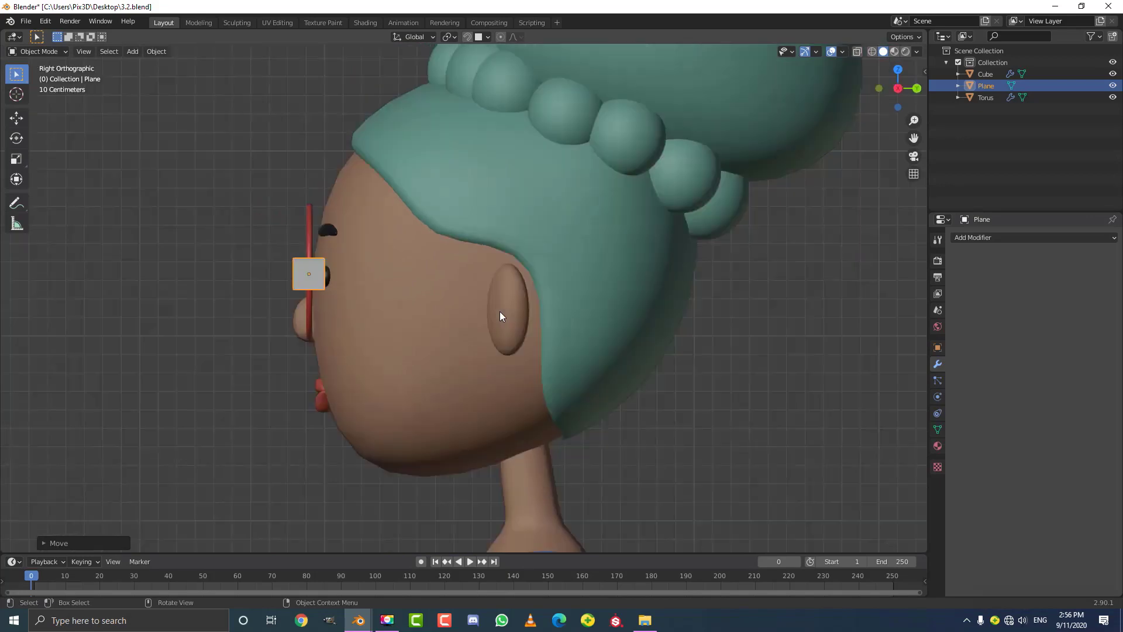
pyautogui.scroll(4, 378, 275)
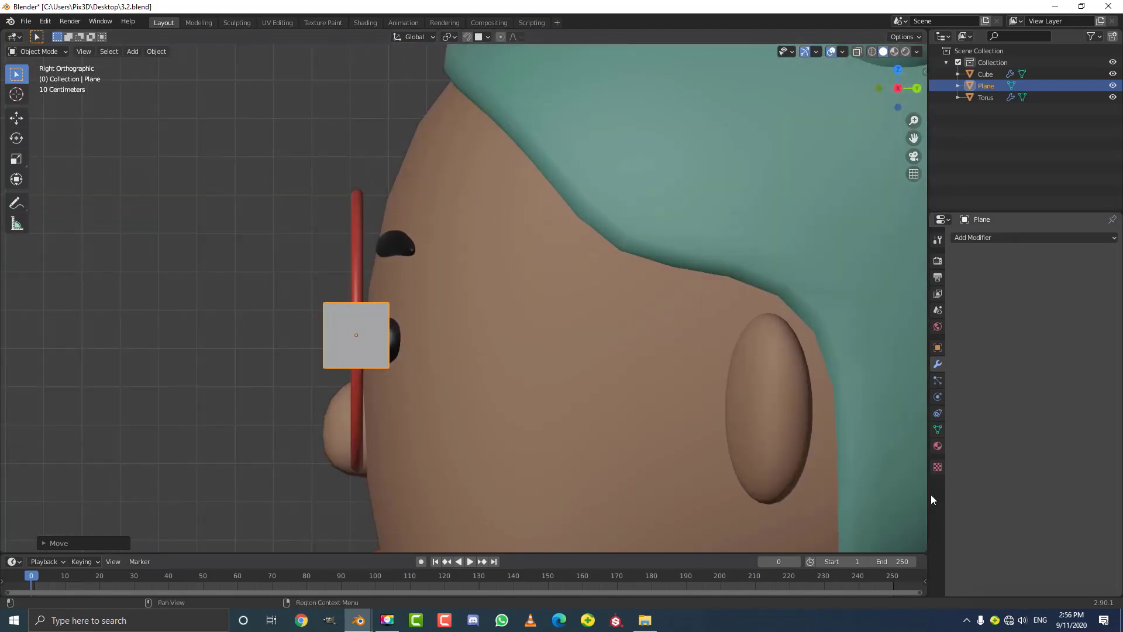
pyautogui.click(937, 445)
pyautogui.click(957, 287)
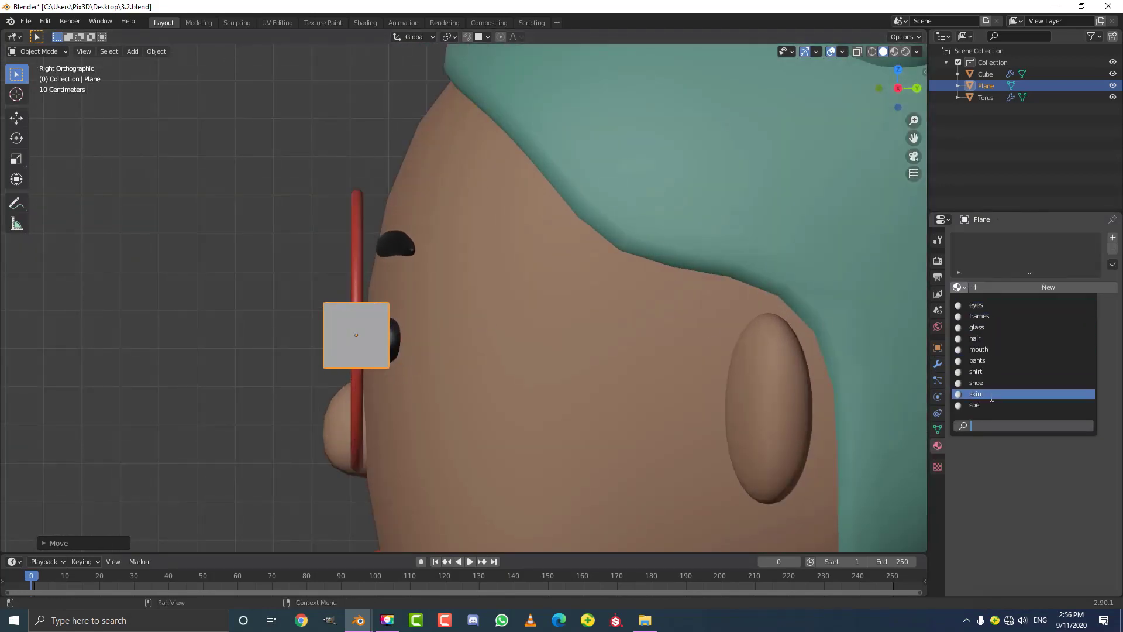
pyautogui.click(979, 315)
# In Edit Mode, move the plane's geometry backward about 0.085 m along Y so its front edge sits on the ring
pyautogui.scroll(3, 509, 273)
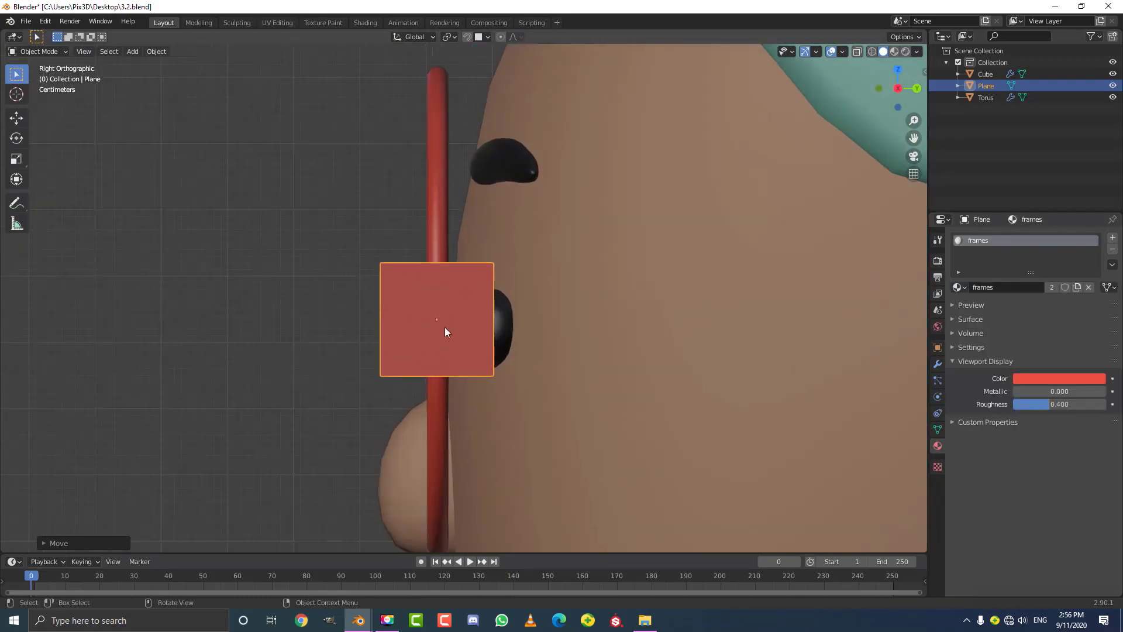
pyautogui.press('Tab')
pyautogui.scroll(1, 417, 337)
pyautogui.press('g')
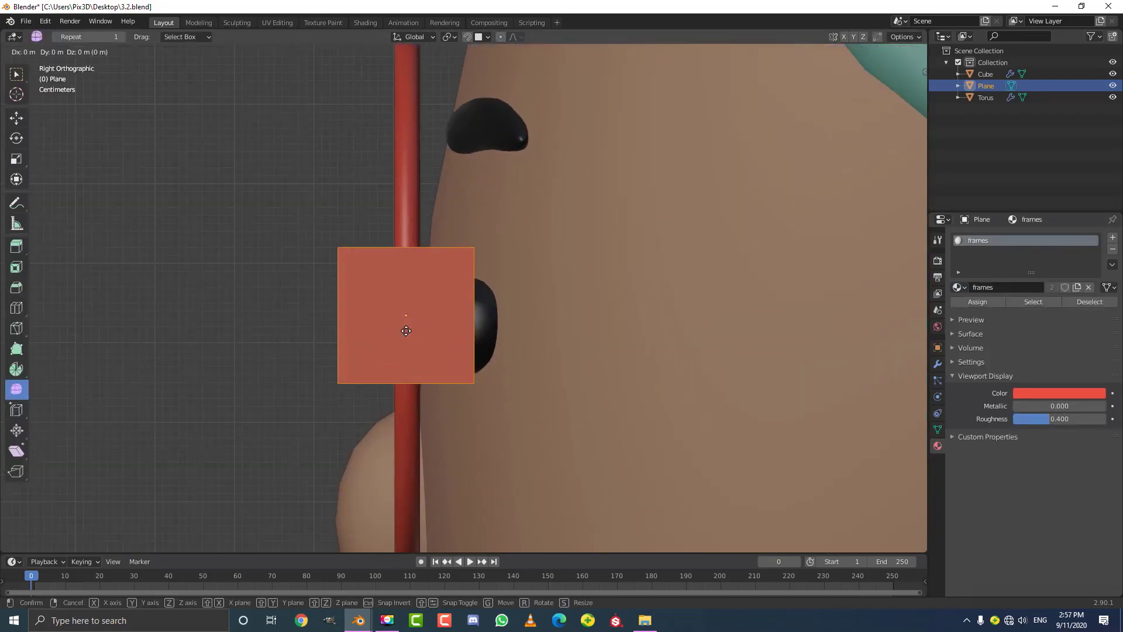
pyautogui.press('y')
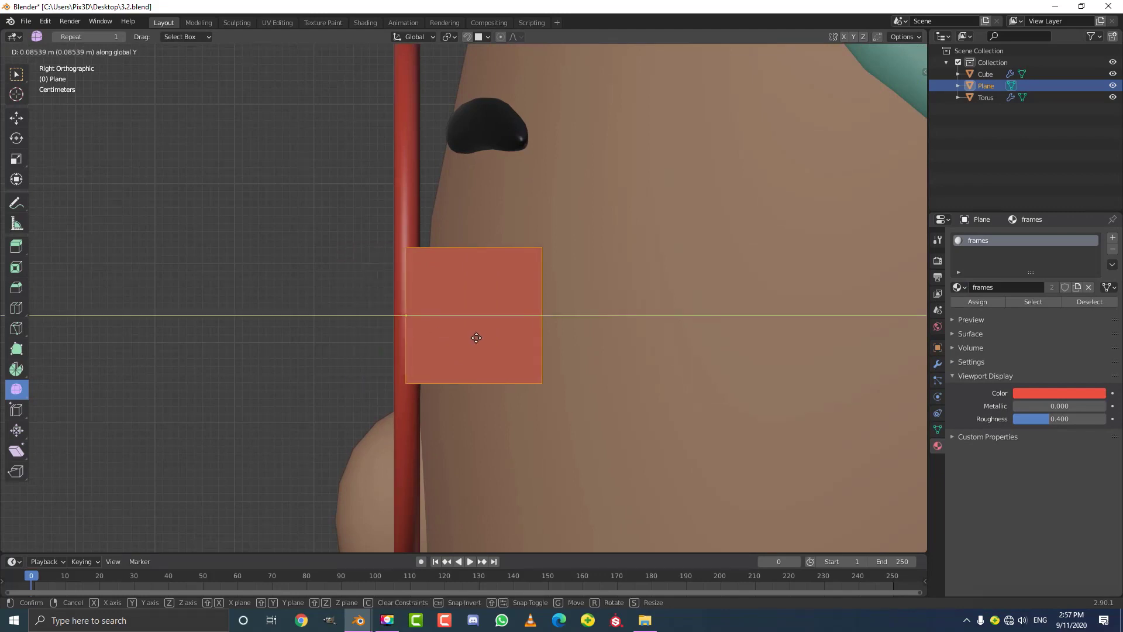
pyautogui.click(474, 339)
# Scale the plane's face along Z to about 0.6 to make a narrower strip
pyautogui.scroll(-5, 375, 252)
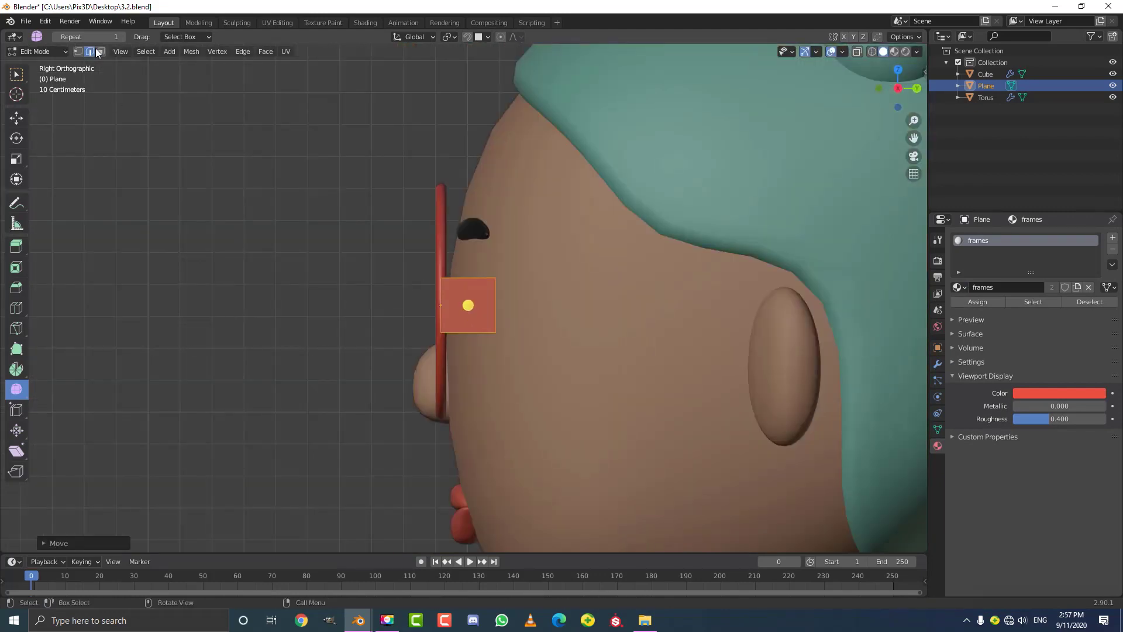
pyautogui.scroll(-3, 493, 268)
pyautogui.scroll(4, 410, 292)
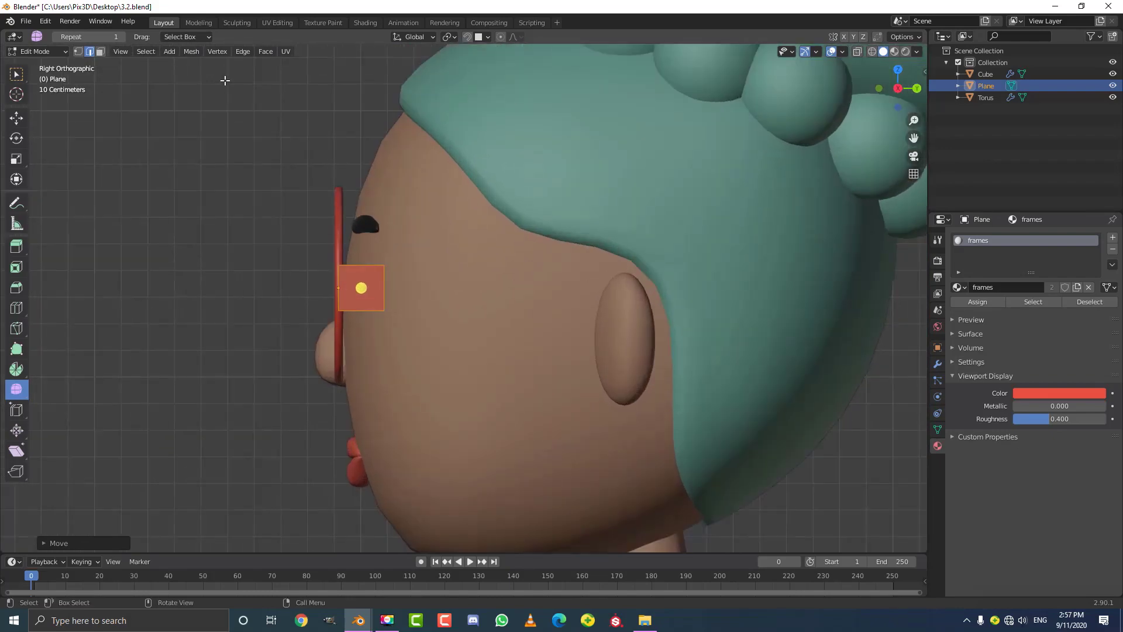
pyautogui.scroll(2, 407, 294)
pyautogui.scroll(-1, 415, 360)
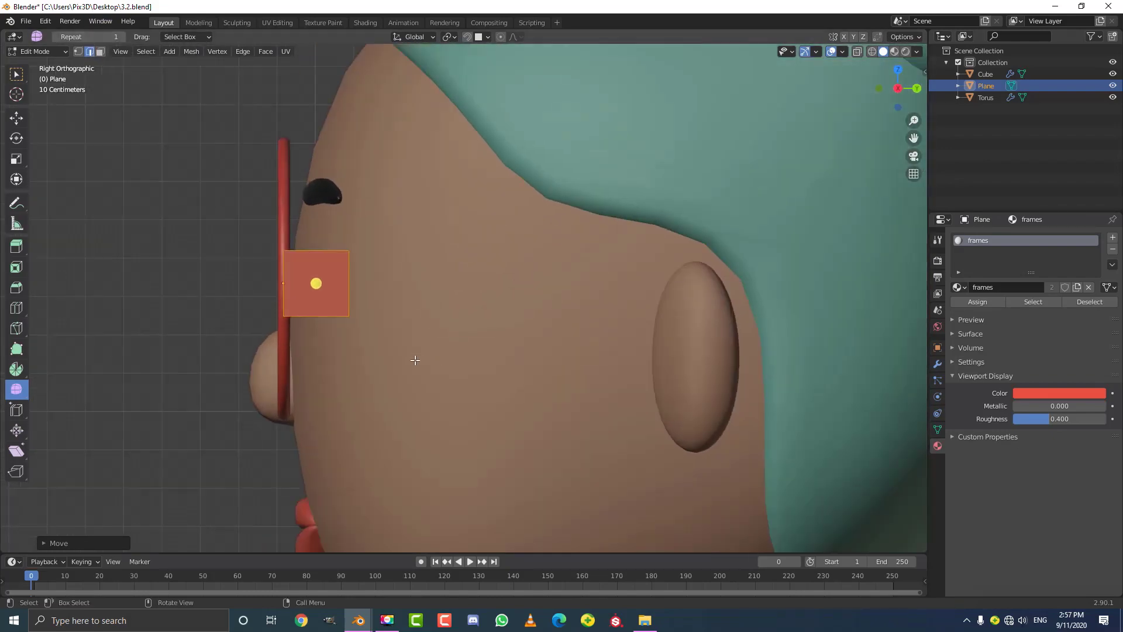
pyautogui.scroll(2, 348, 303)
pyautogui.press('s')
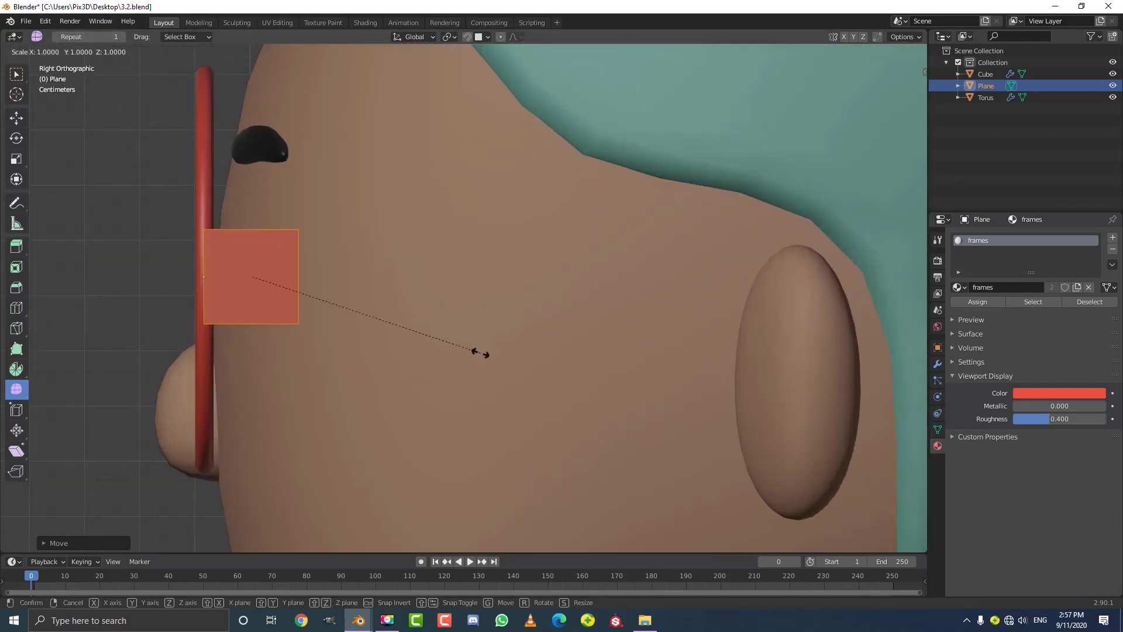
pyautogui.press('z')
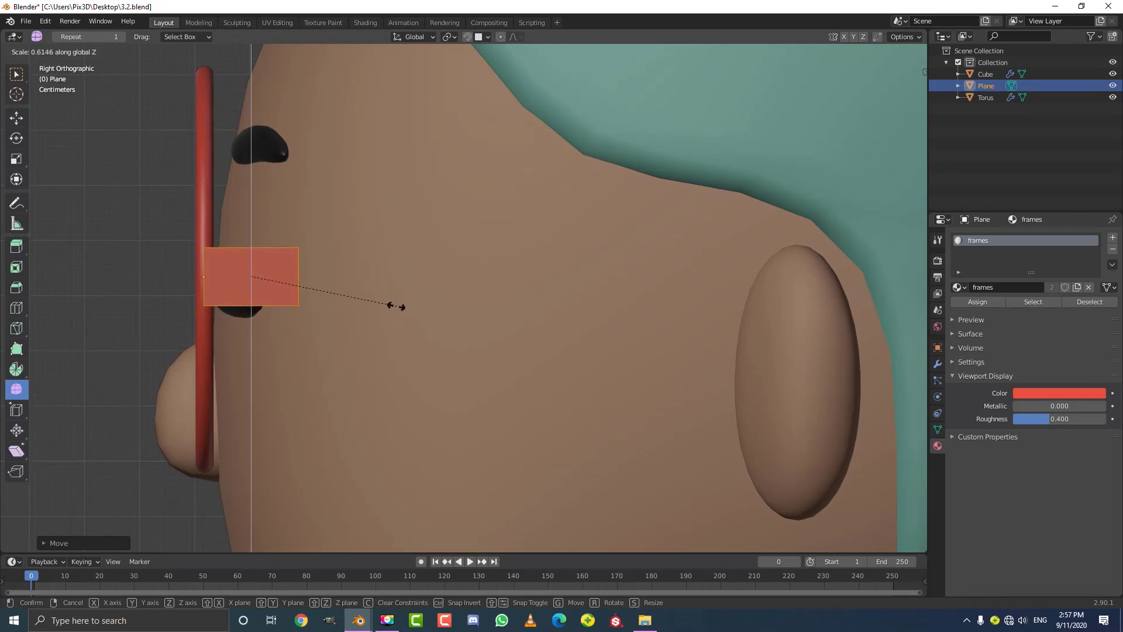
pyautogui.click(395, 305)
# Extrude the strip's back edge backward and slightly upward to just above the ear
pyautogui.click(297, 270)
pyautogui.scroll(-3, 380, 306)
pyautogui.scroll(2, 386, 306)
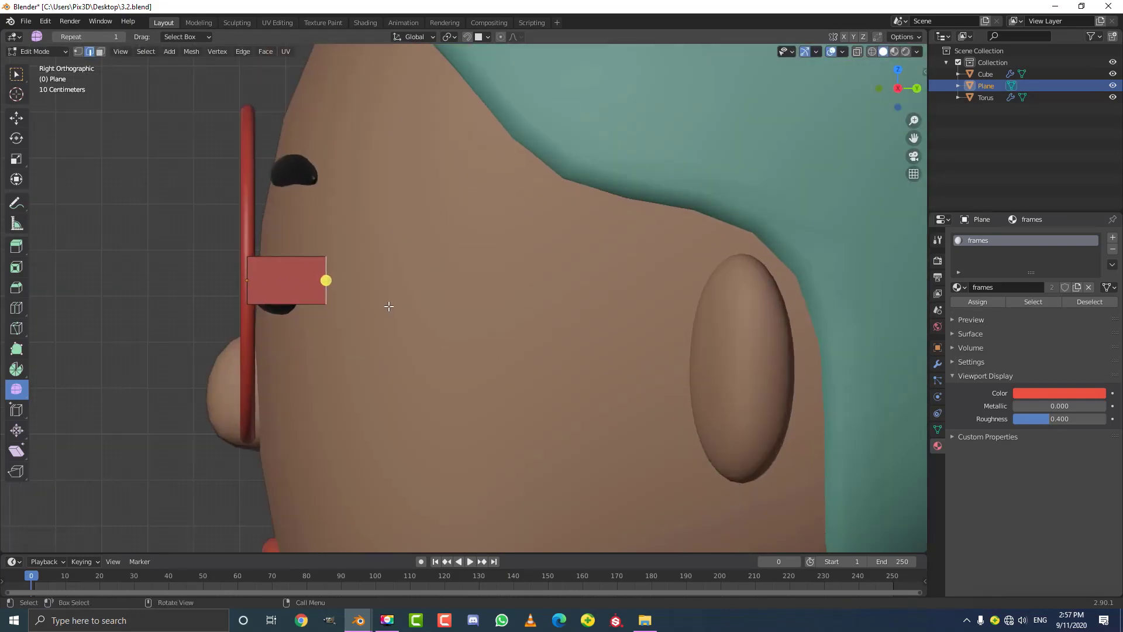
pyautogui.press('e')
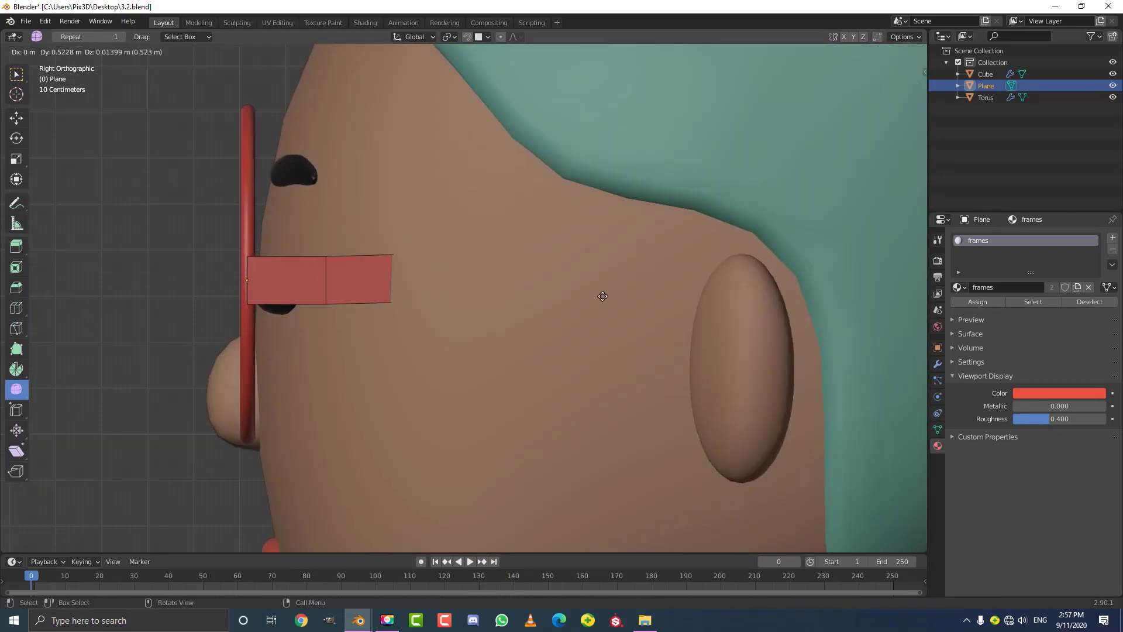
pyautogui.click(747, 235)
# Using wireframe shading in front view, move the strip's end edge outward to the ear's inner side, and return to solid shading
pyautogui.scroll(-3, 732, 251)
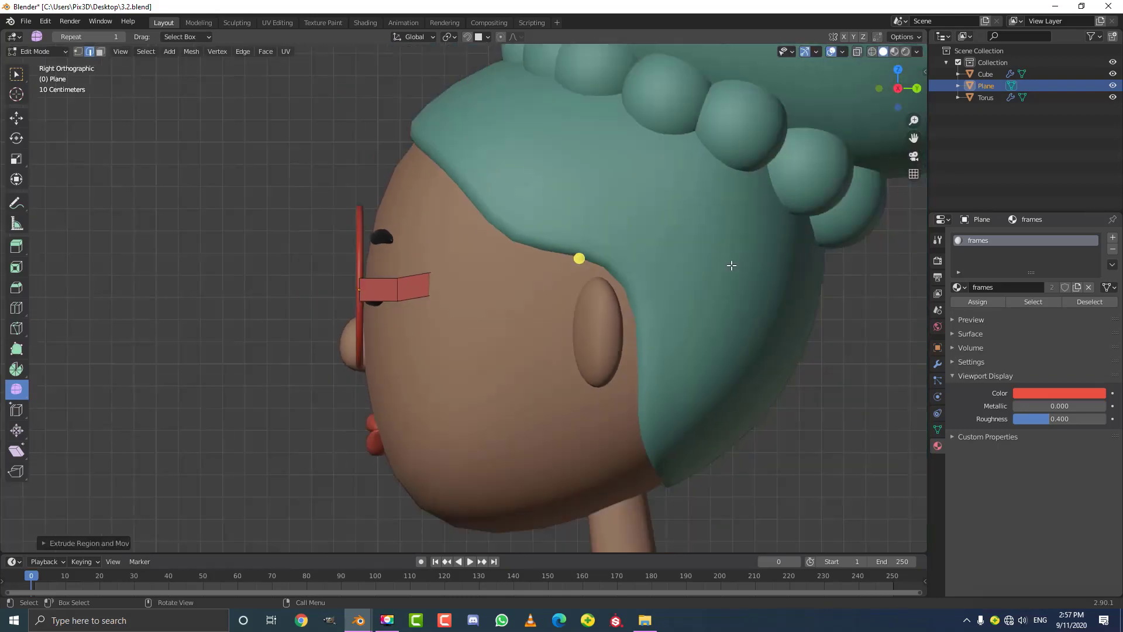
pyautogui.press('z')
pyautogui.click(641, 268)
pyautogui.press('KP_1')
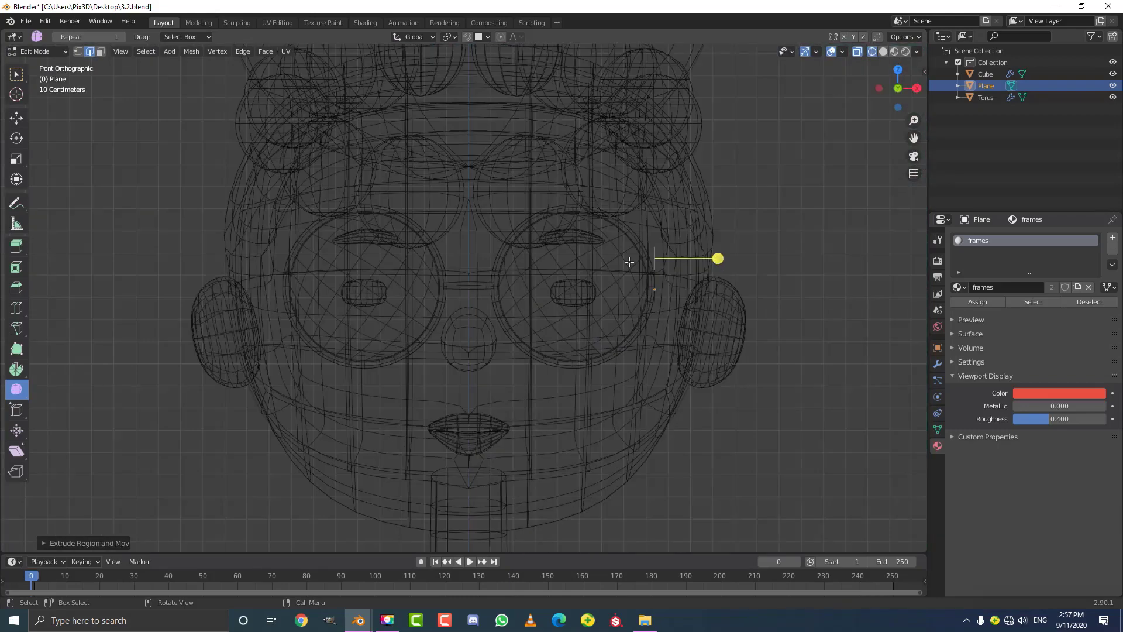
pyautogui.scroll(4, 566, 281)
pyautogui.press('e')
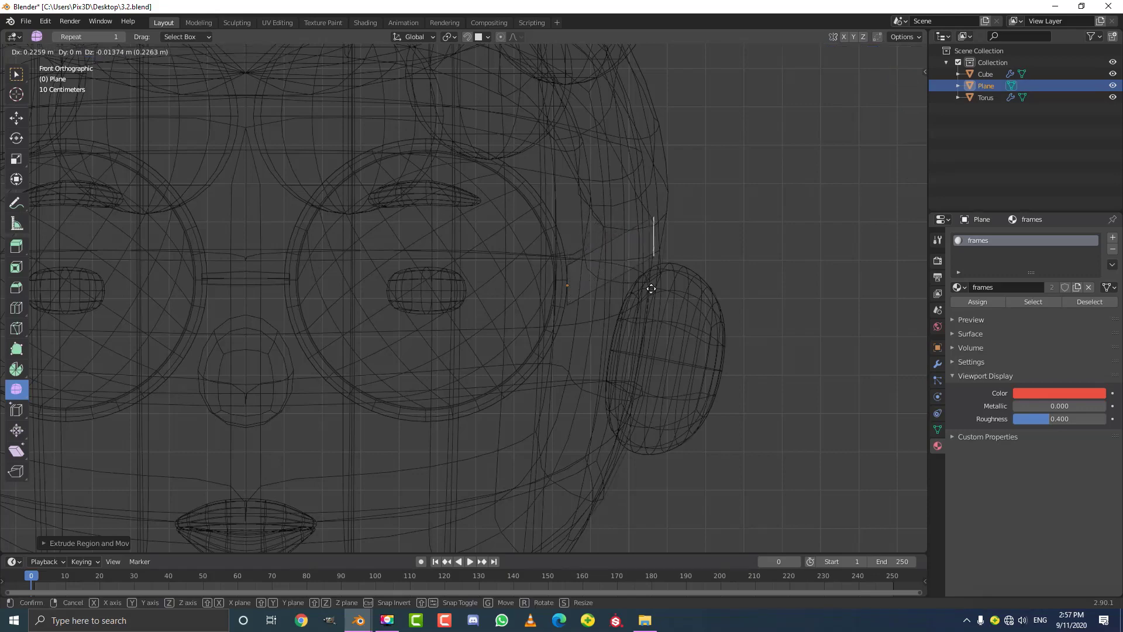
pyautogui.click(665, 291)
pyautogui.press('z')
pyautogui.click(746, 289)
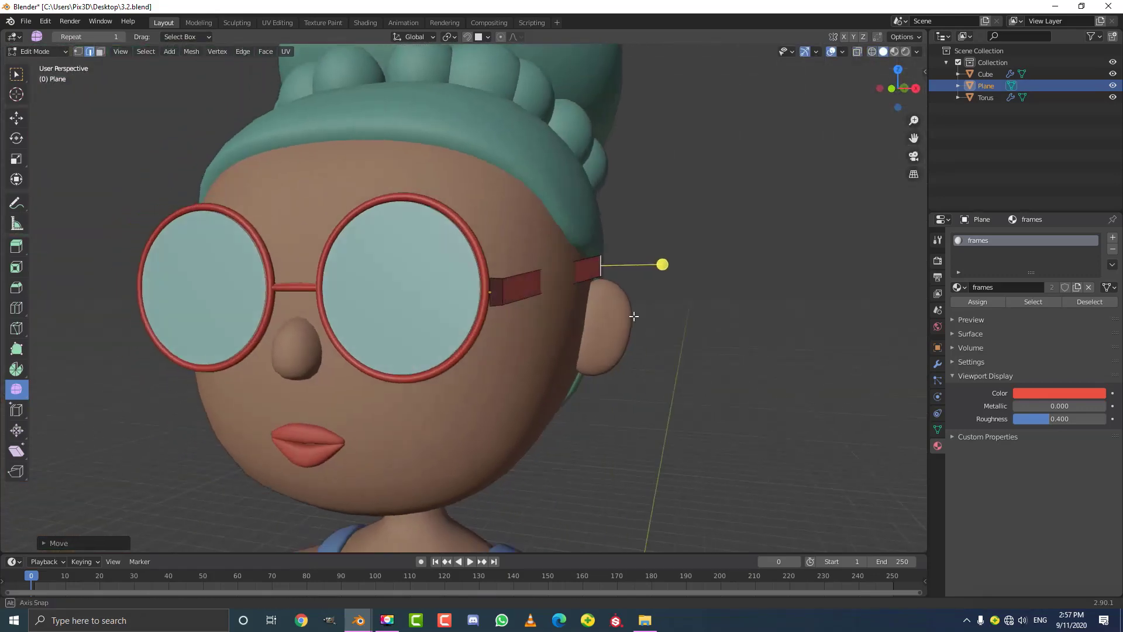
# Move the strip's middle edge outward about 0.05 m along X so the temple arm clears the side of the head
pyautogui.moveTo(632, 316); pyautogui.dragTo(555, 317, button='middle')
pyautogui.moveTo(436, 307); pyautogui.dragTo(493, 384, button='middle')
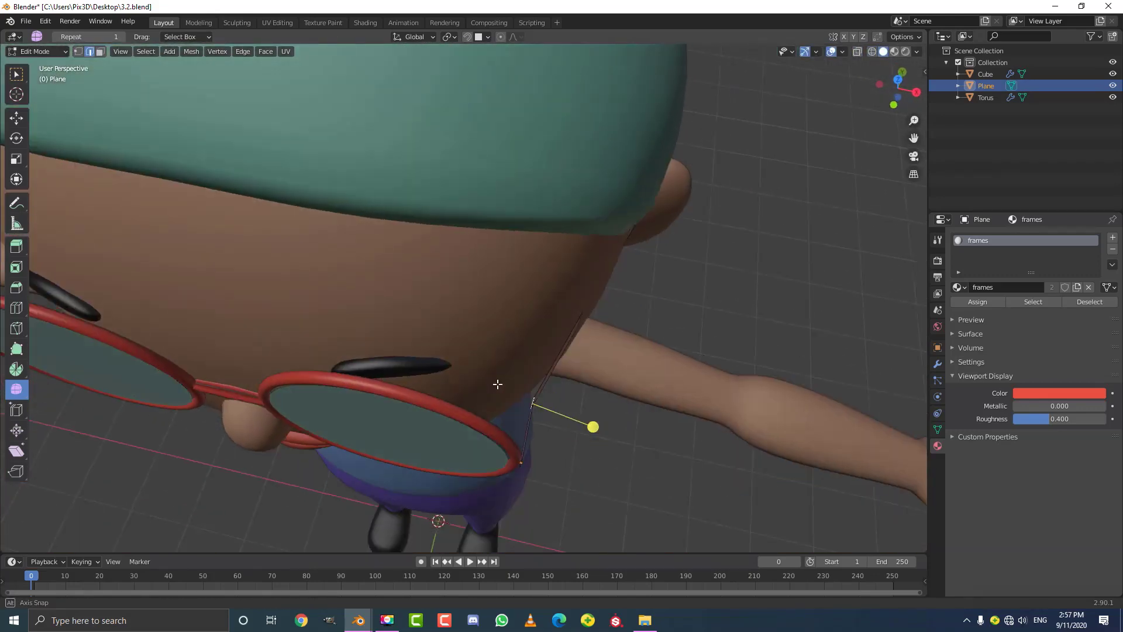
pyautogui.press('g')
pyautogui.press('y')
pyautogui.press('x')
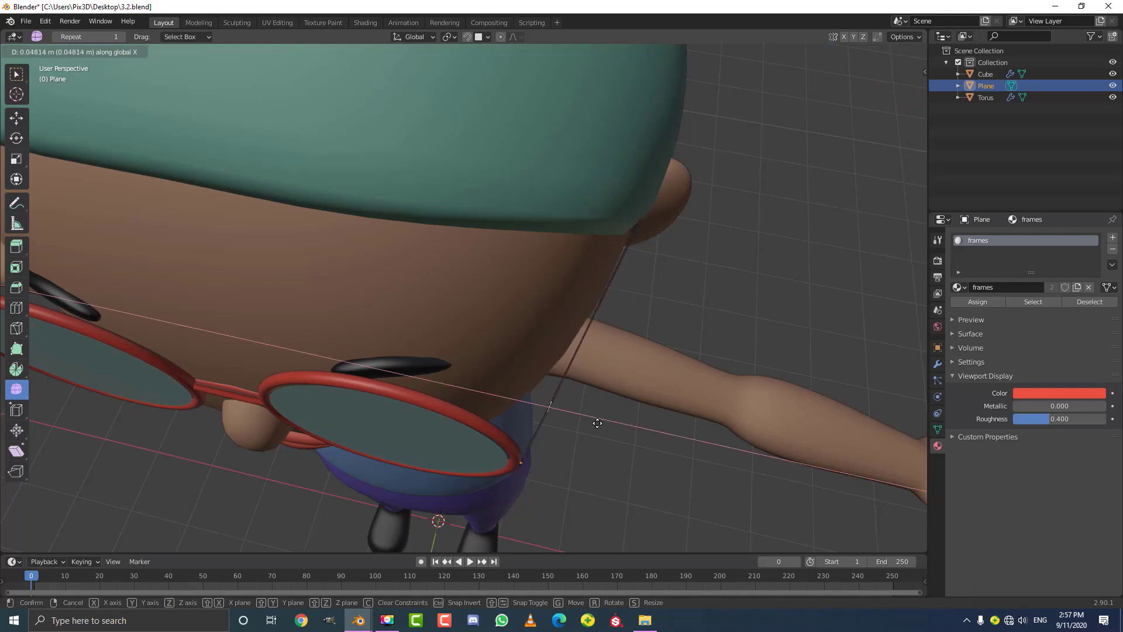
pyautogui.click(597, 425)
pyautogui.scroll(-1, 598, 444)
pyautogui.moveTo(598, 444); pyautogui.dragTo(648, 246, button='middle')
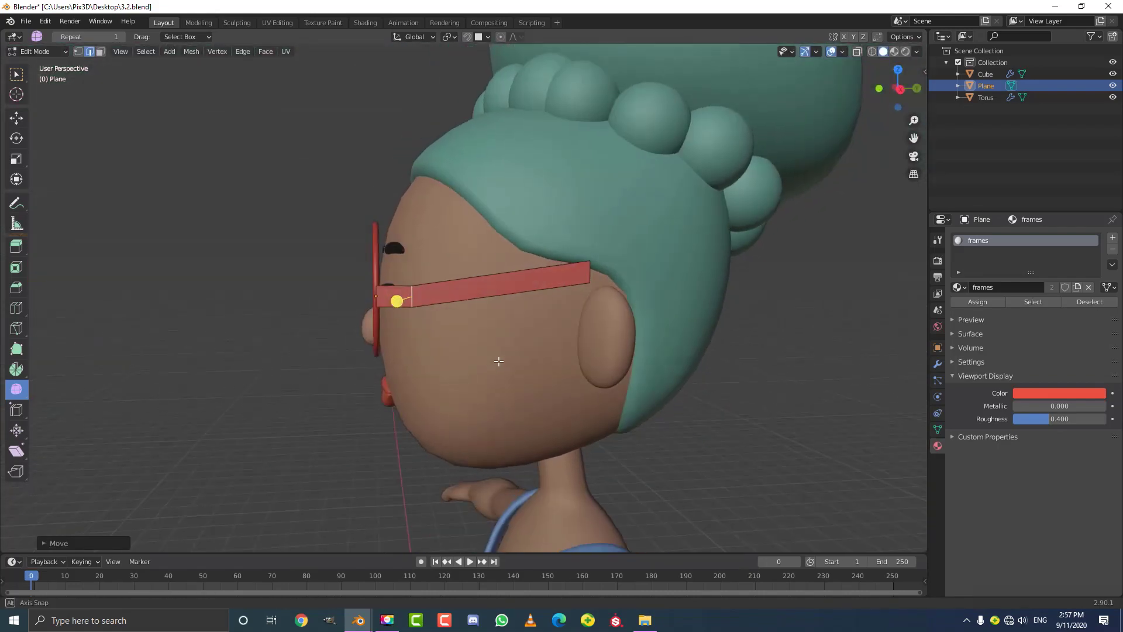
# In right side view, extrude the temple arm's end edge about 0.2 m back over the ear and rotate it about 38°
pyautogui.press('KP_3')
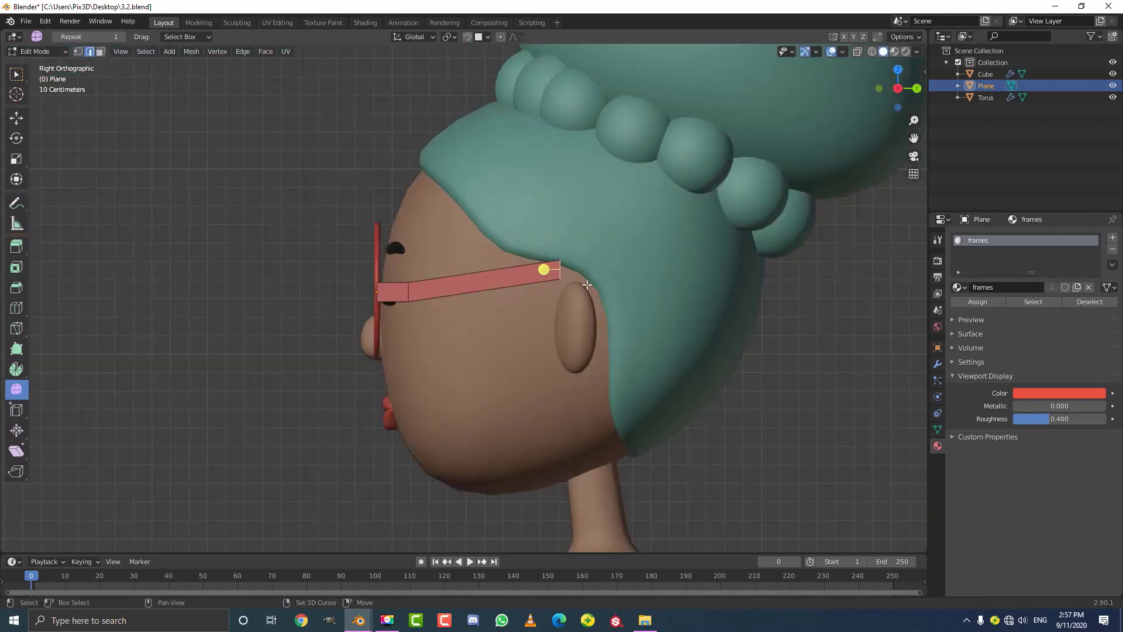
pyautogui.scroll(4, 586, 285)
pyautogui.press('e')
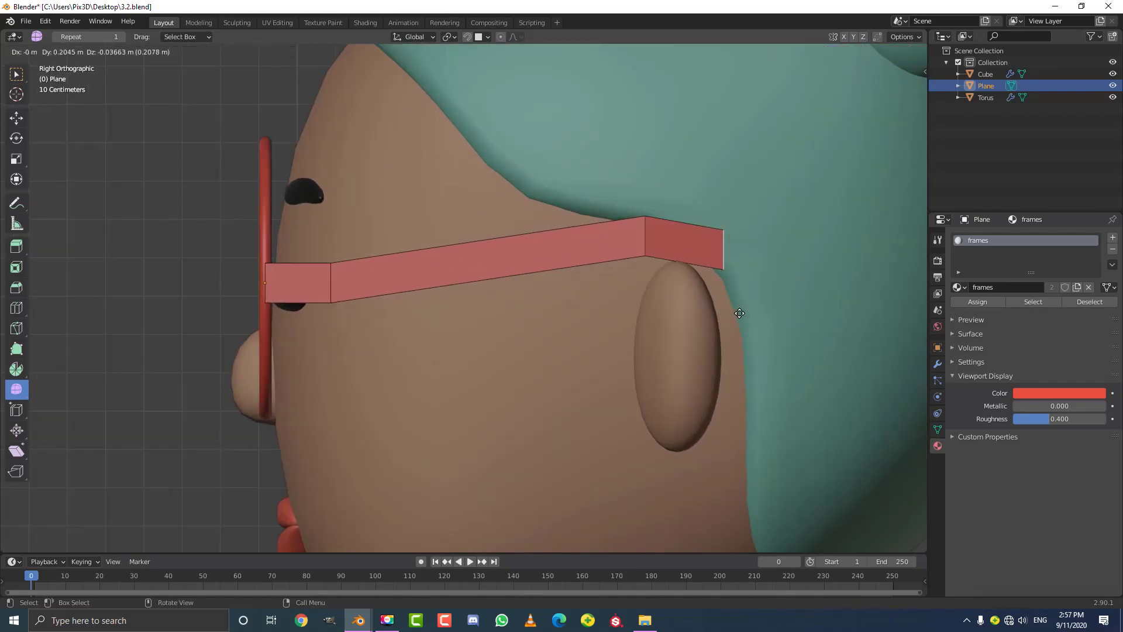
pyautogui.click(731, 311)
pyautogui.press('r')
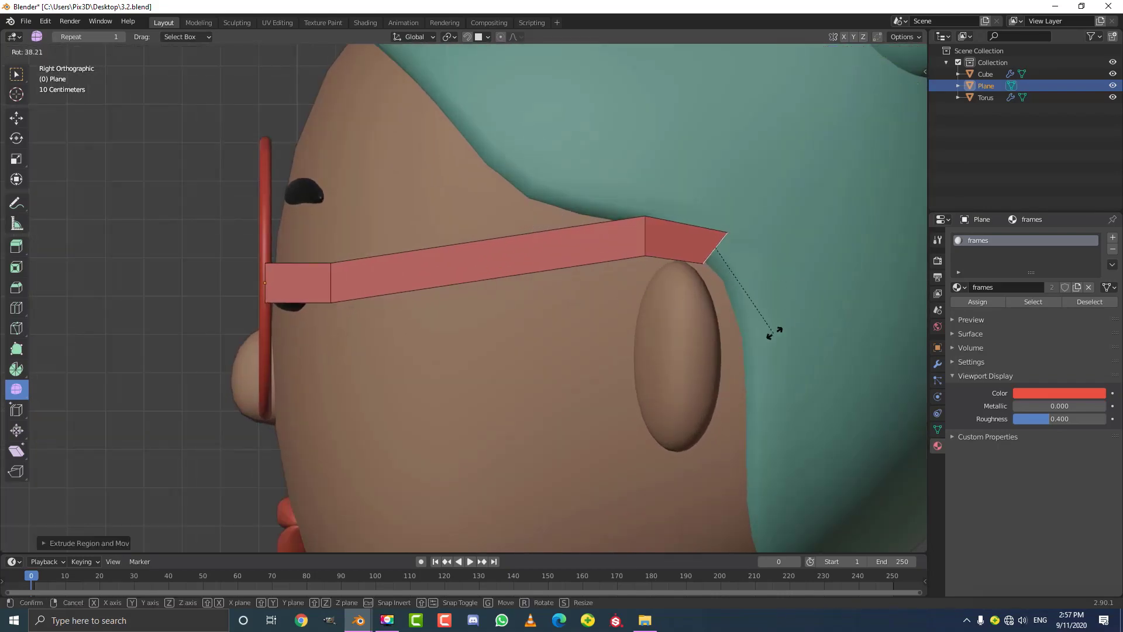
pyautogui.click(774, 334)
# Scale the rotated end edge up to about 1.16 and nudge it so the bend fits over the top of the ear
pyautogui.keyDown('shift'); pyautogui.moveTo(745, 310); pyautogui.dragTo(653, 274, button='middle'); pyautogui.keyUp('shift')
pyautogui.scroll(1, 675, 288)
pyautogui.press('s')
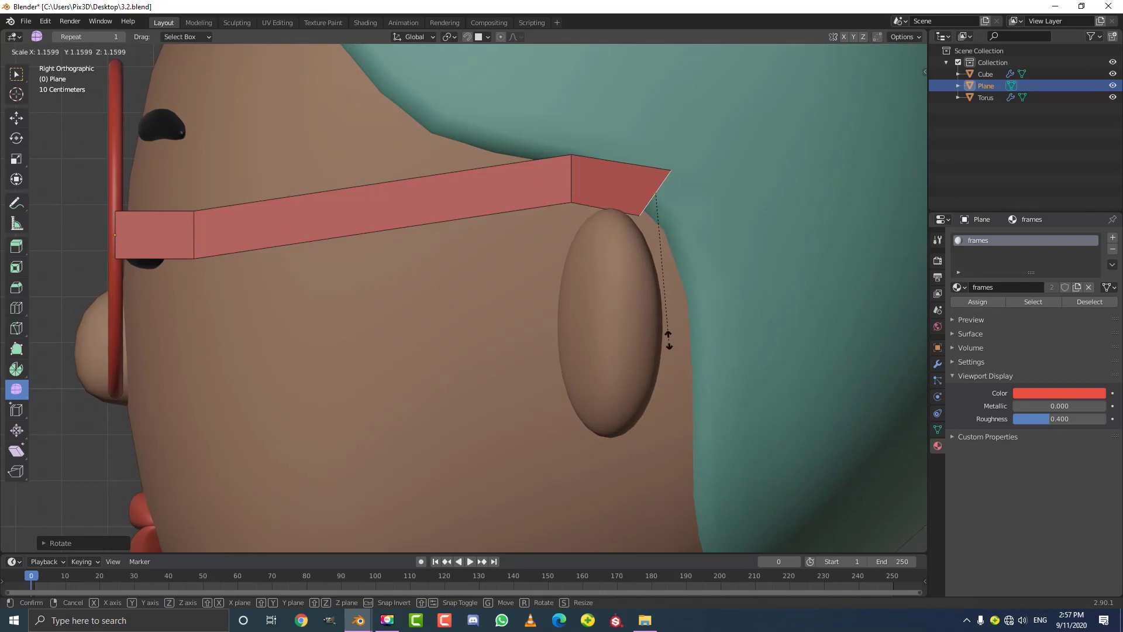
pyautogui.click(669, 336)
pyautogui.press('g')
pyautogui.click(665, 338)
# Extrude the end edge down behind the ear, rotate it about 42° and shift it slightly toward the ear
pyautogui.press('e')
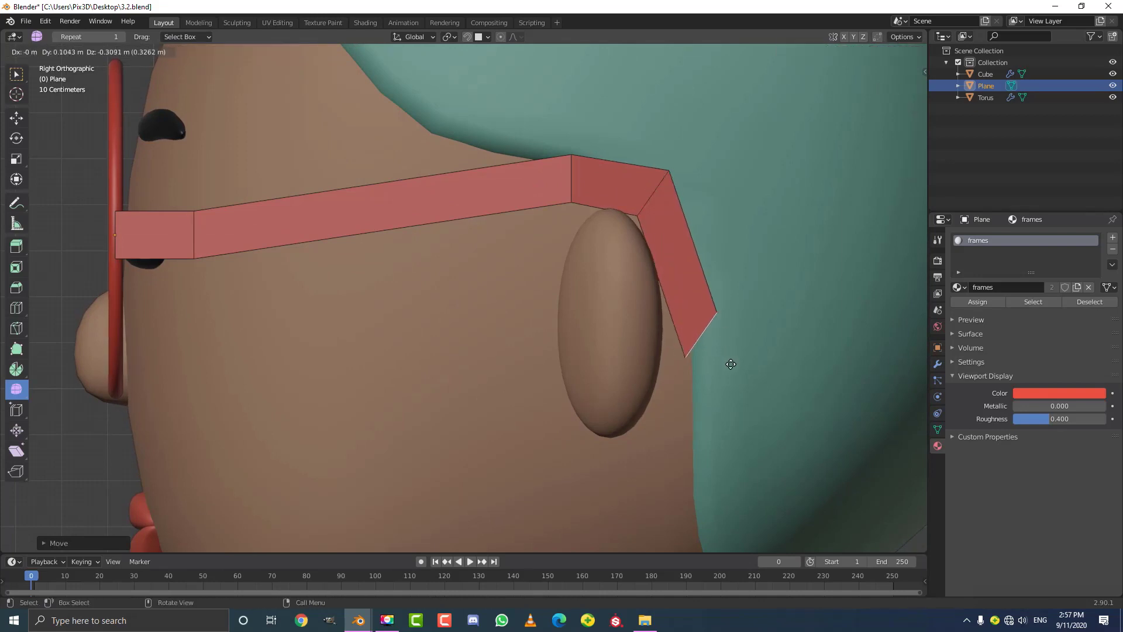
pyautogui.click(731, 322)
pyautogui.press('r')
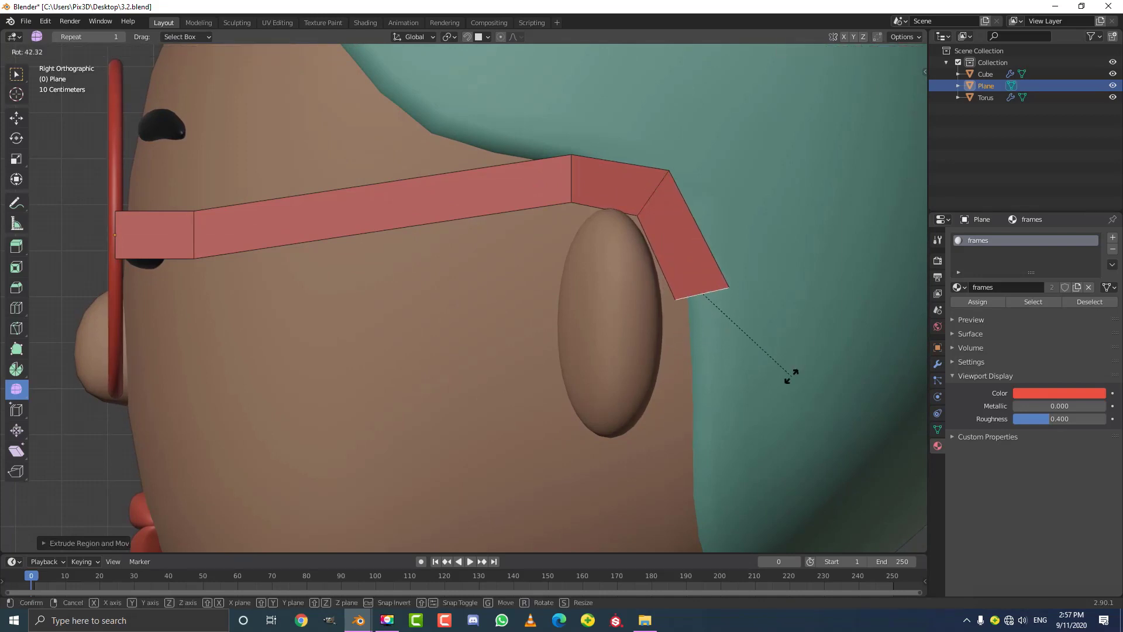
pyautogui.click(792, 373)
pyautogui.press('g')
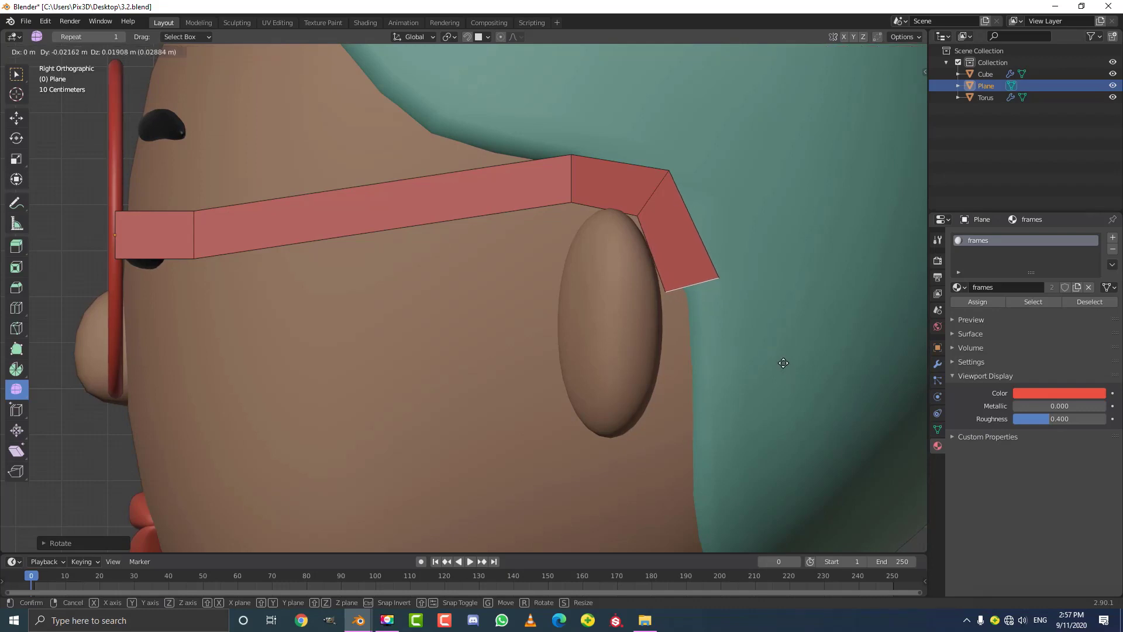
pyautogui.click(782, 353)
# Extrude a short tip downward from the temple arm's end edge and scale that edge narrower
pyautogui.press('e')
pyautogui.click(783, 381)
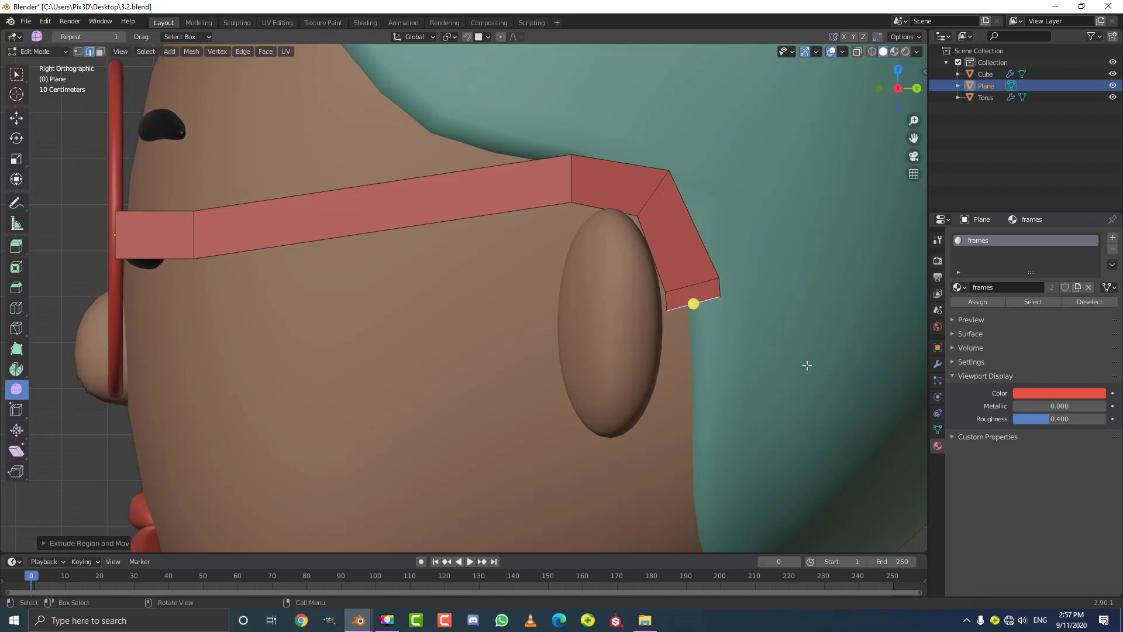
pyautogui.press('t')
pyautogui.scroll(1, 792, 387)
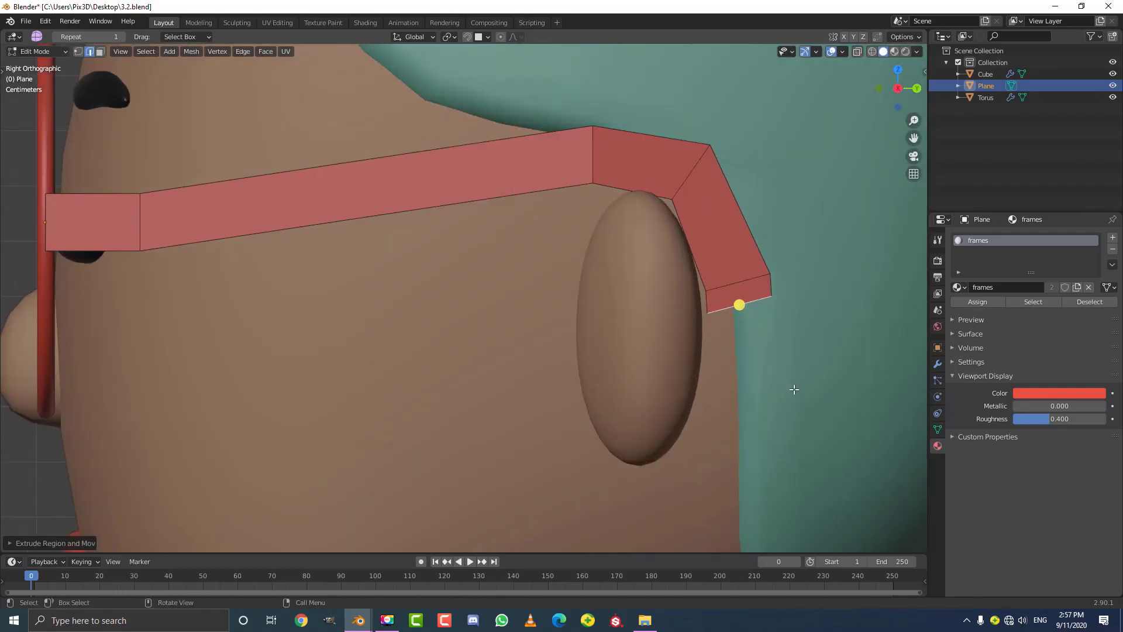
pyautogui.press('s')
pyautogui.click(782, 361)
pyautogui.scroll(-3, 685, 282)
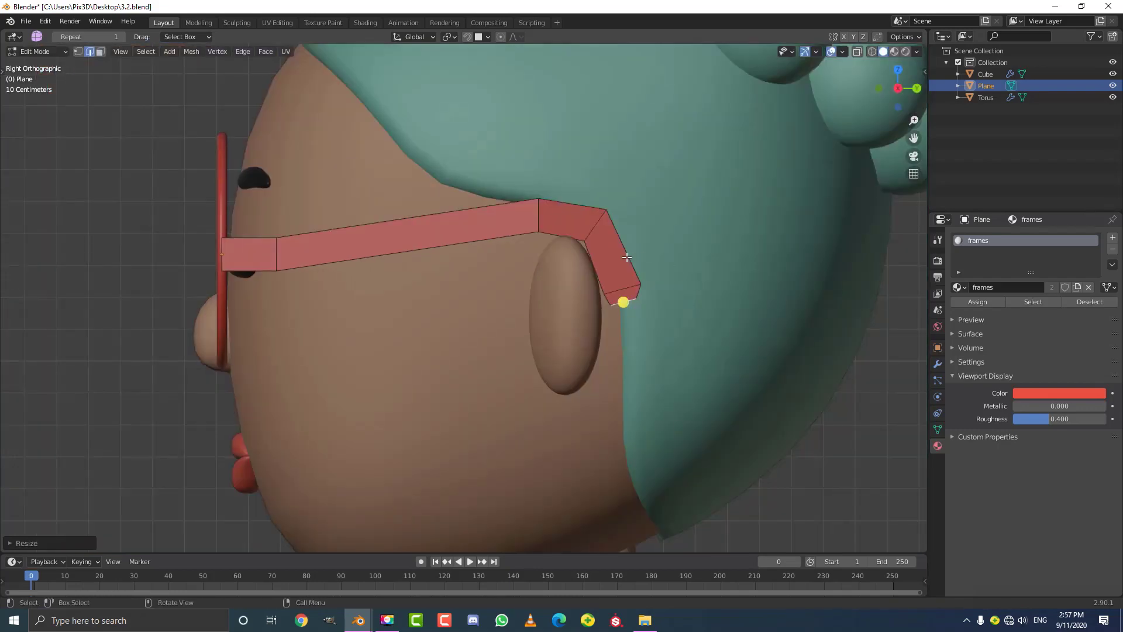
# Add a Subdivision Surface modifier to the temple arm
pyautogui.click(938, 363)
pyautogui.click(966, 238)
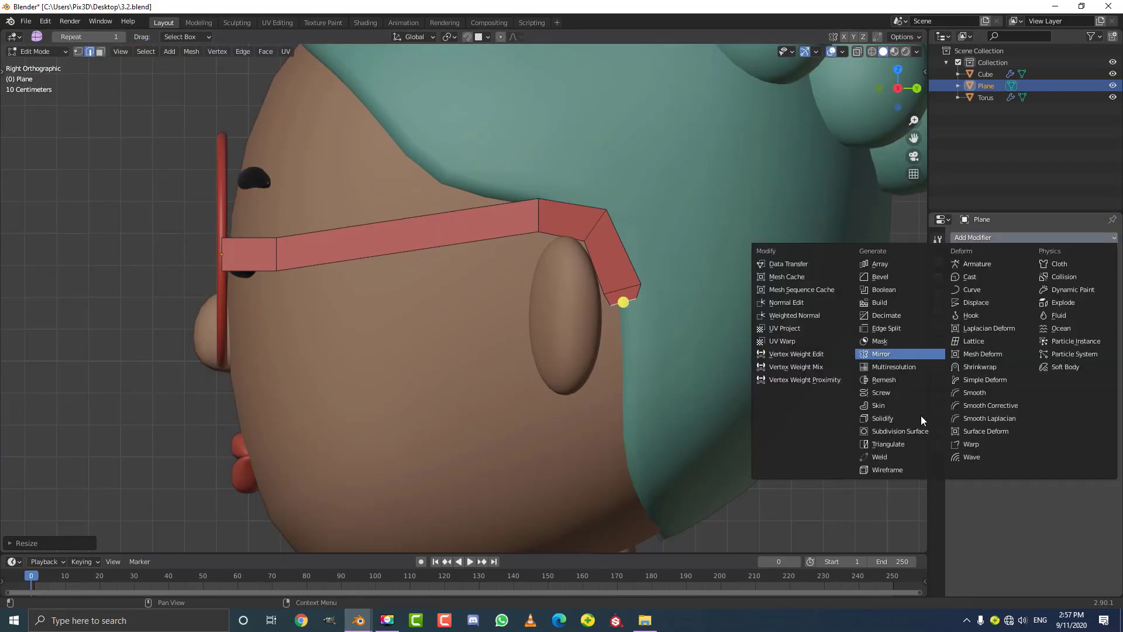
pyautogui.click(909, 431)
# Add a loop cut across the temple arm's front segment and slide it about 0.9 toward the frame to square that end
pyautogui.scroll(-4, 375, 272)
pyautogui.moveTo(355, 264); pyautogui.dragTo(358, 300, button='middle')
pyautogui.scroll(4, 394, 278)
pyautogui.scroll(2, 358, 300)
pyautogui.hotkey('ctrl', 'r')
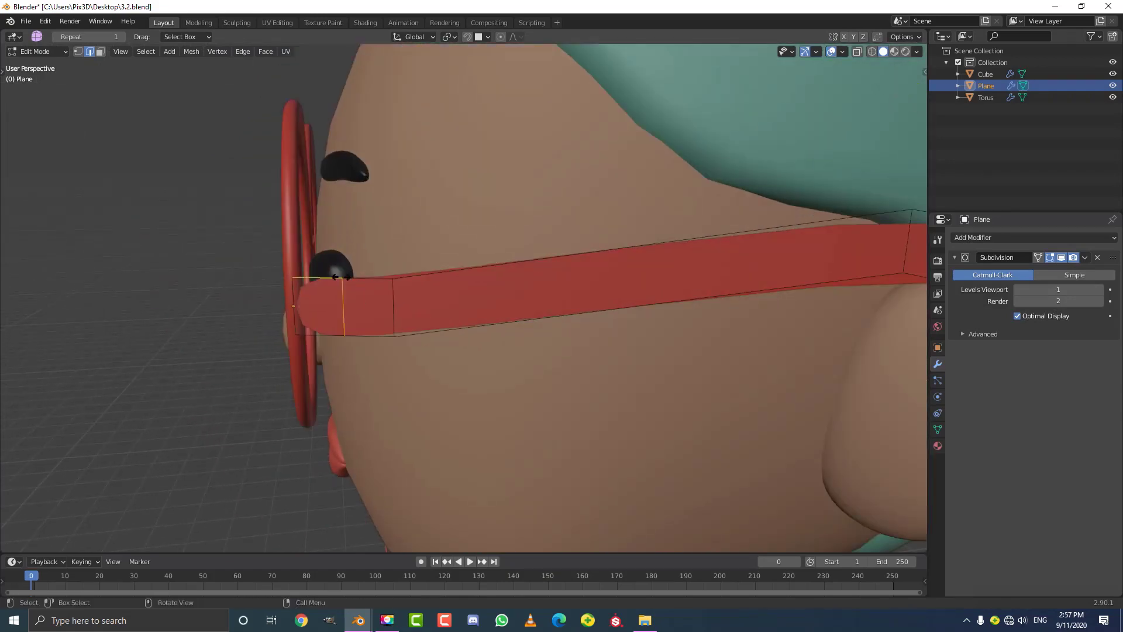
pyautogui.click(341, 277)
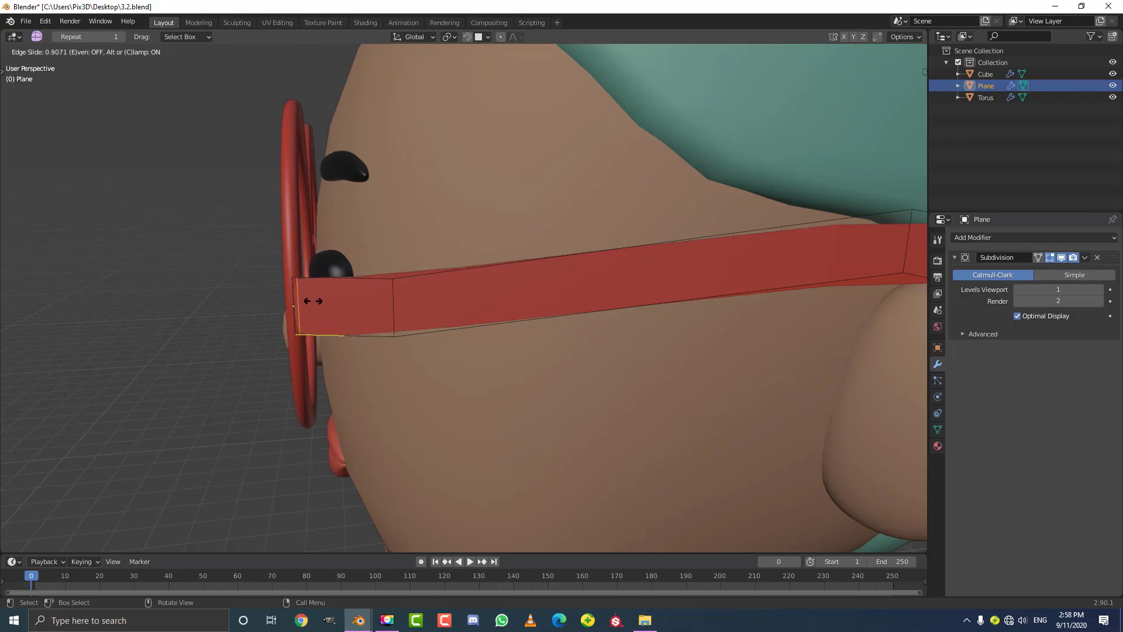
pyautogui.click(313, 301)
# Return to Object Mode and apply the temple arm's object transform
pyautogui.scroll(-5, 479, 312)
pyautogui.moveTo(637, 334); pyautogui.dragTo(668, 325, button='middle')
pyautogui.press('Tab')
pyautogui.moveTo(570, 280); pyautogui.dragTo(550, 279, button='middle')
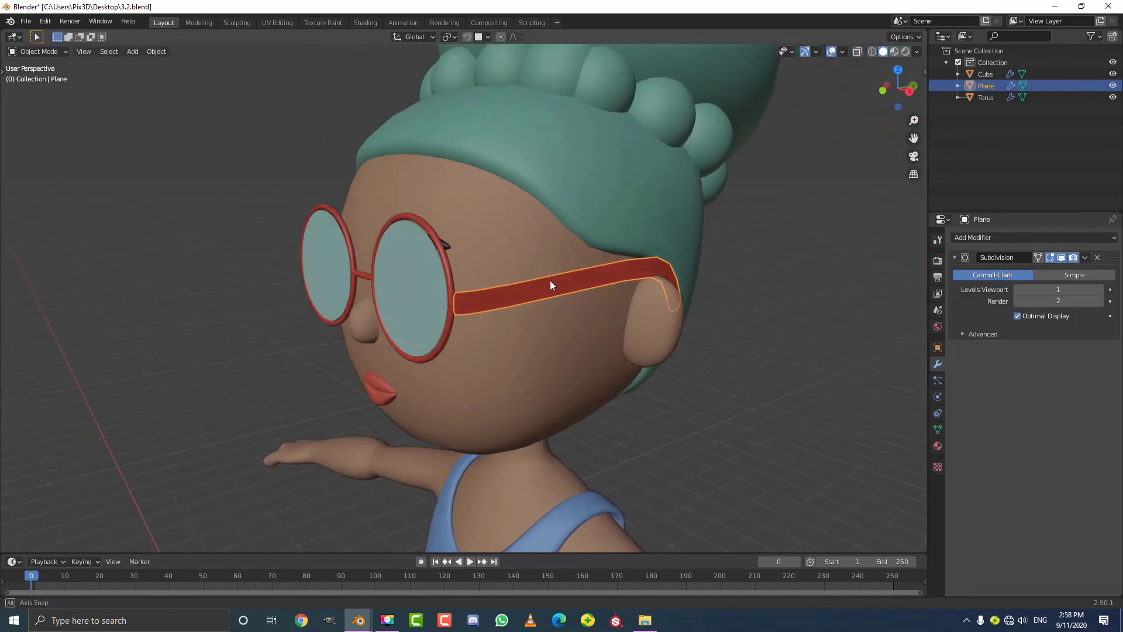
pyautogui.scroll(3, 548, 279)
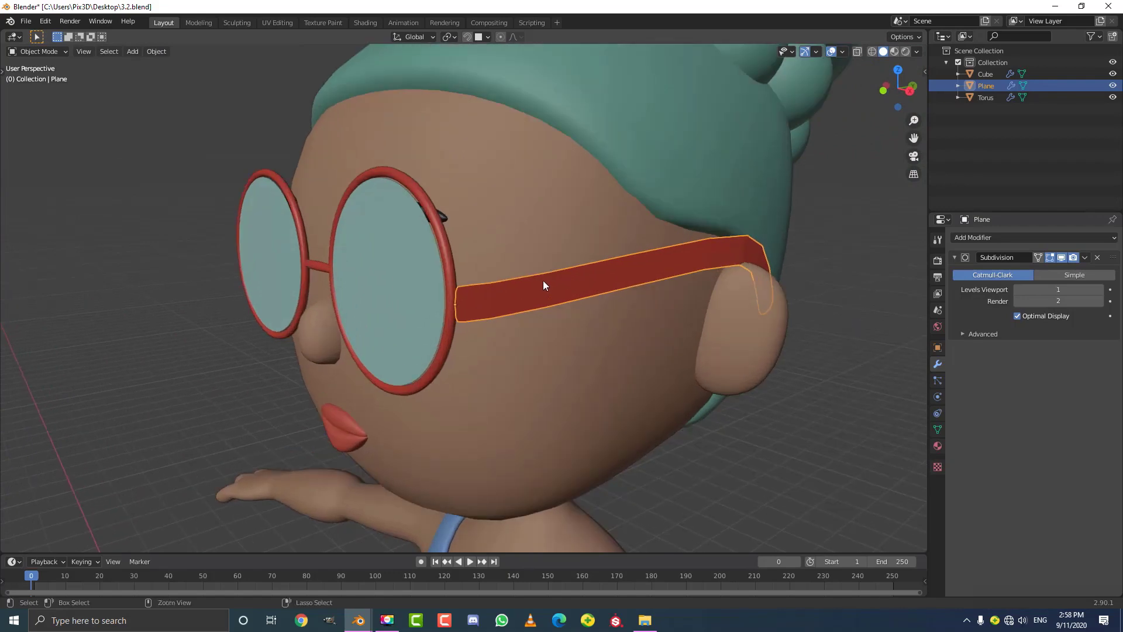
pyautogui.hotkey('ctrl', 'a')
pyautogui.click(512, 304)
# Add a Solidify modifier to the temple arm and set its thickness to 0.023 m
pyautogui.click(971, 236)
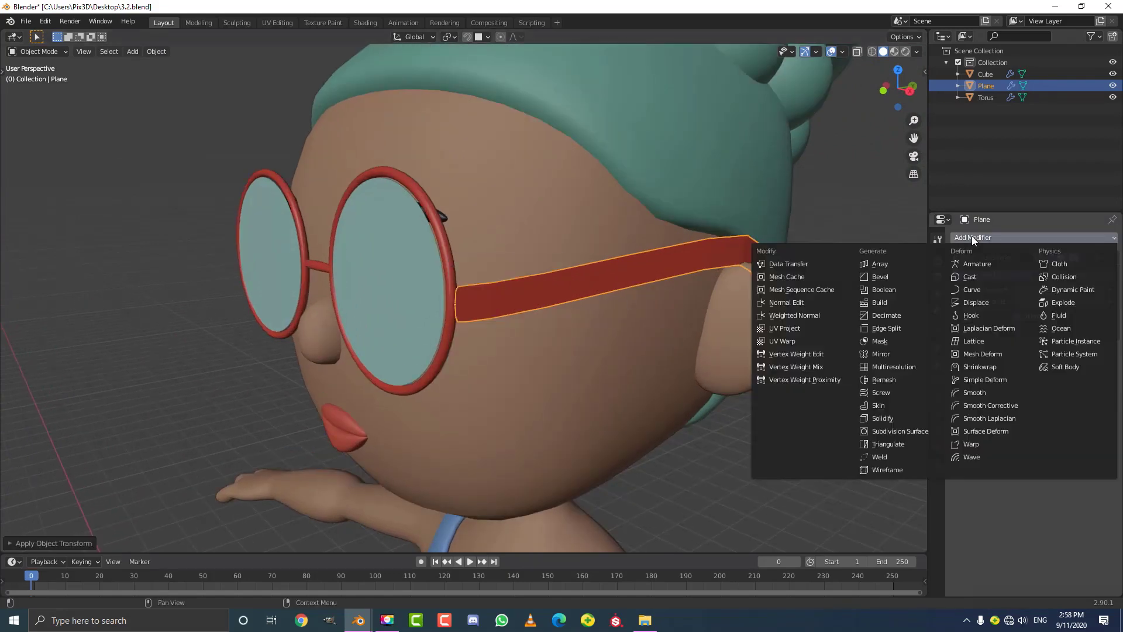
pyautogui.click(902, 419)
pyautogui.moveTo(637, 291); pyautogui.dragTo(742, 350, button='middle')
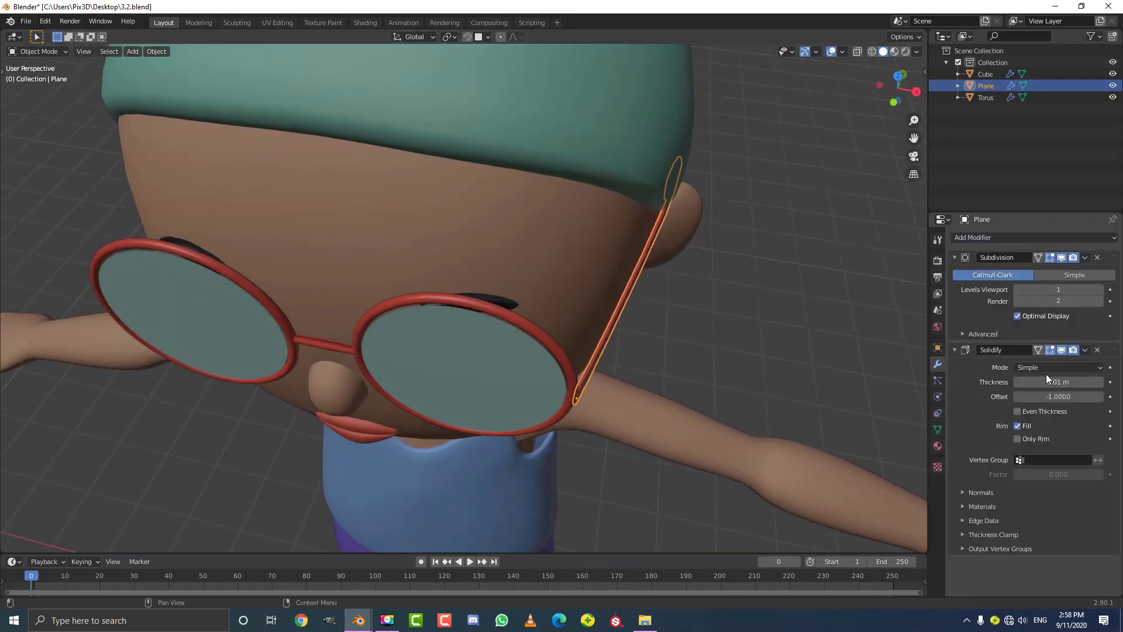
pyautogui.doubleClick(1064, 382)
pyautogui.write('0.003')
pyautogui.press('Return')
pyautogui.moveTo(1058, 381); pyautogui.dragTo(1082, 381)
pyautogui.moveTo(831, 328); pyautogui.dragTo(714, 287, button='middle')
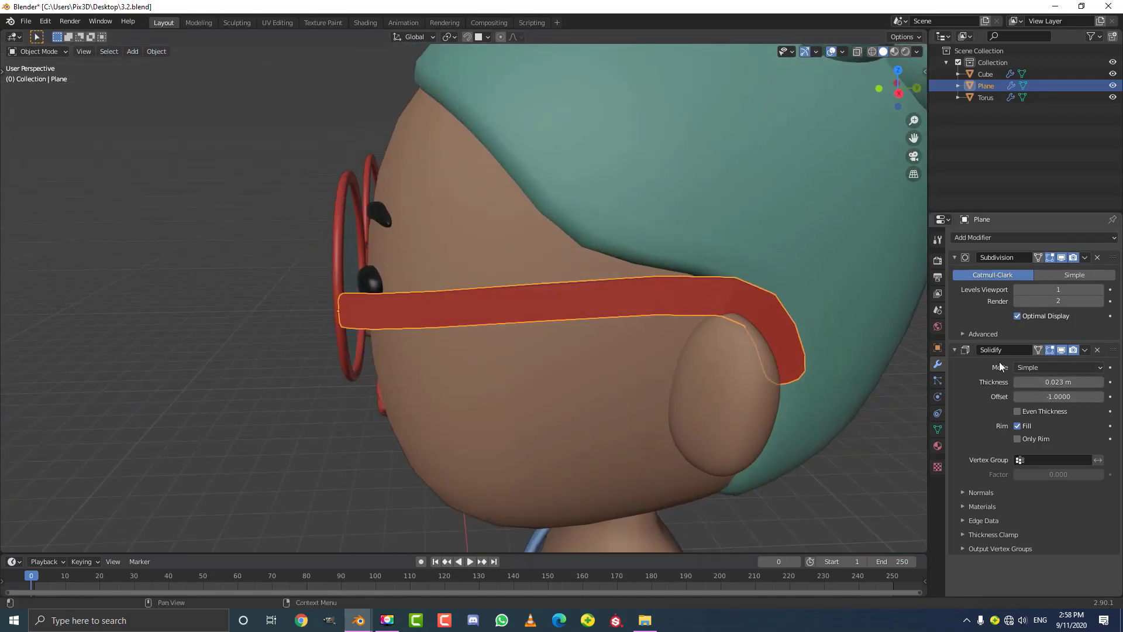
# Apply the Solidify modifier to the temple arm's mesh
pyautogui.click(1085, 349)
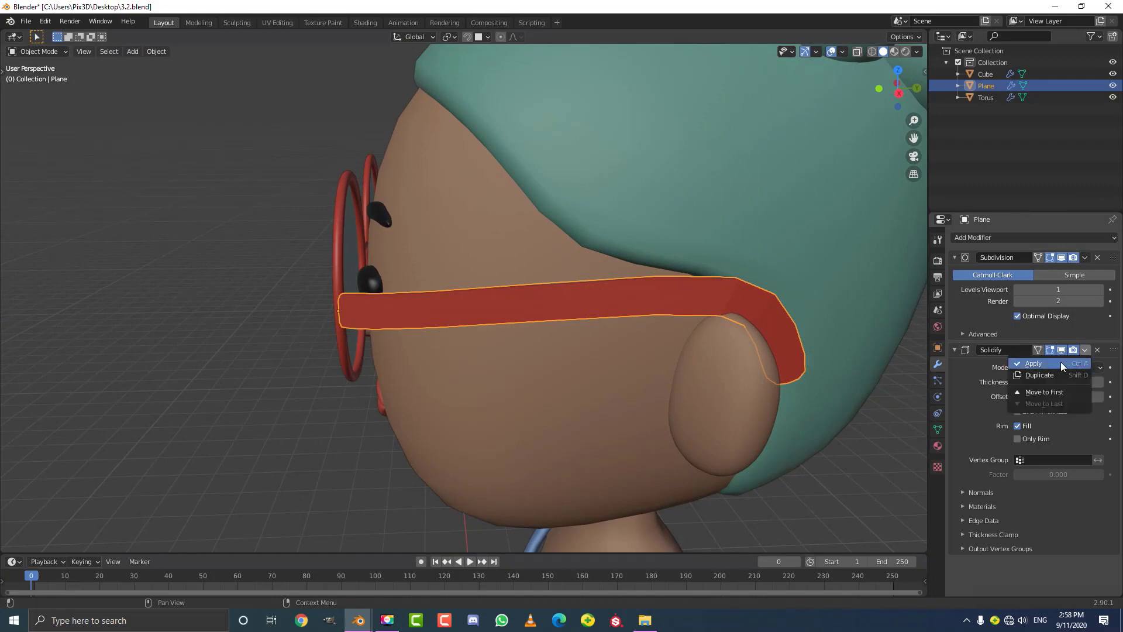
pyautogui.click(1061, 361)
pyautogui.moveTo(731, 287); pyautogui.dragTo(623, 269, button='middle')
# In Edit Mode, add a lengthwise loop cut along the temple arm's outer side and slide it toward the upper edge
pyautogui.press('Tab')
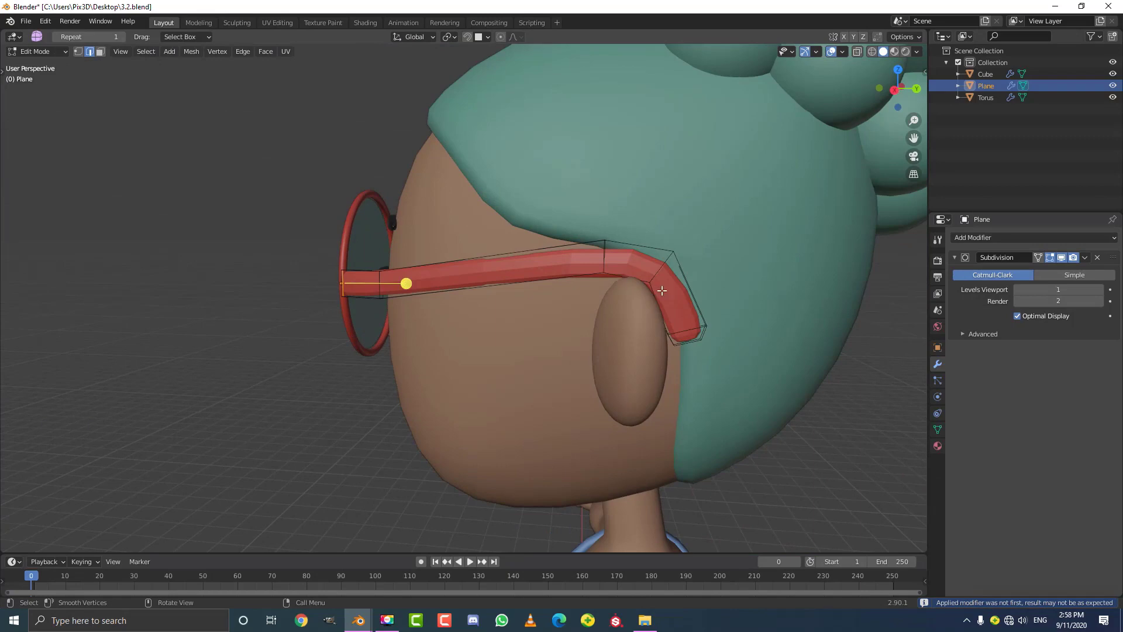
pyautogui.scroll(5, 662, 291)
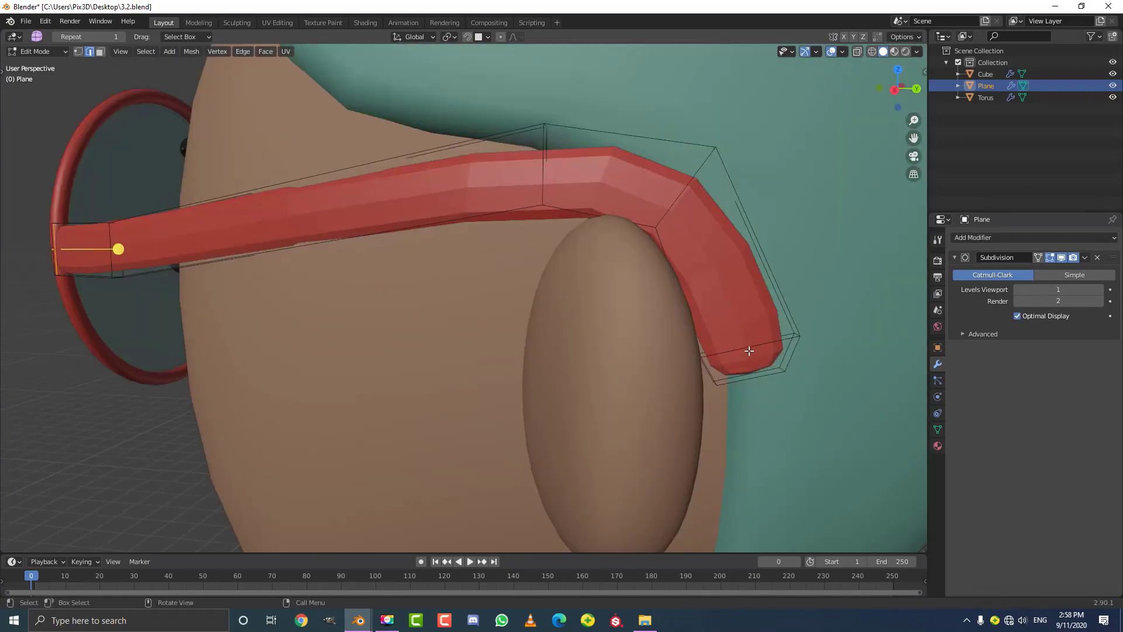
pyautogui.moveTo(750, 351); pyautogui.dragTo(748, 350)
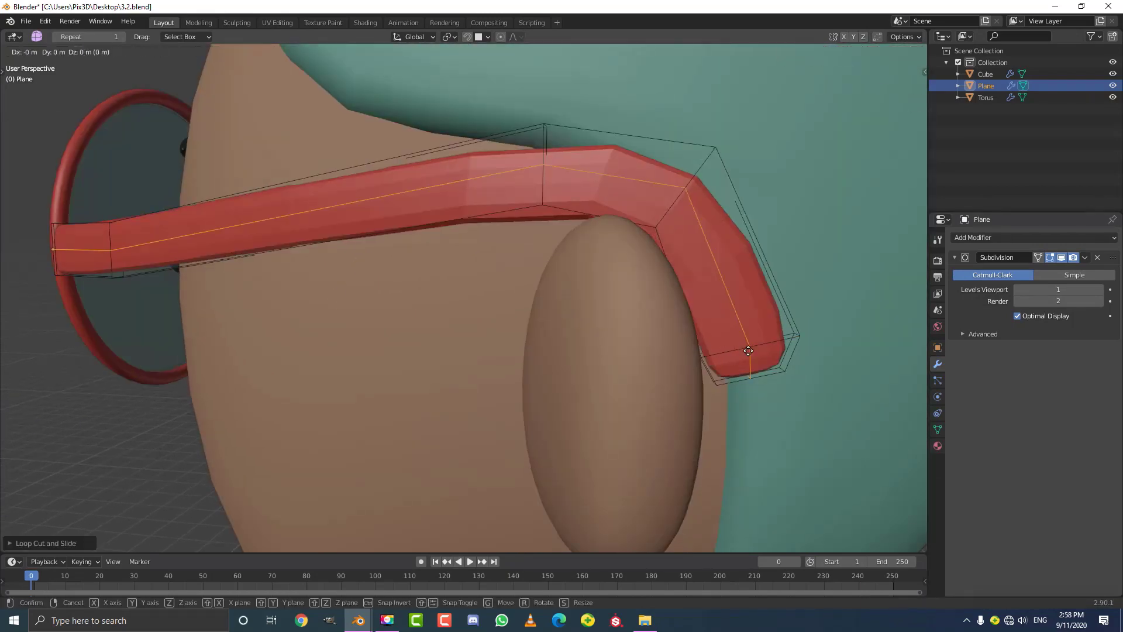
pyautogui.press('g')
pyautogui.click(775, 304)
pyautogui.click(825, 325)
# Add a second lengthwise loop cut along the temple arm and slide it close to the lower edge
pyautogui.moveTo(824, 330); pyautogui.dragTo(655, 275, button='middle')
pyautogui.hotkey('ctrl', 'r')
pyautogui.press('g')
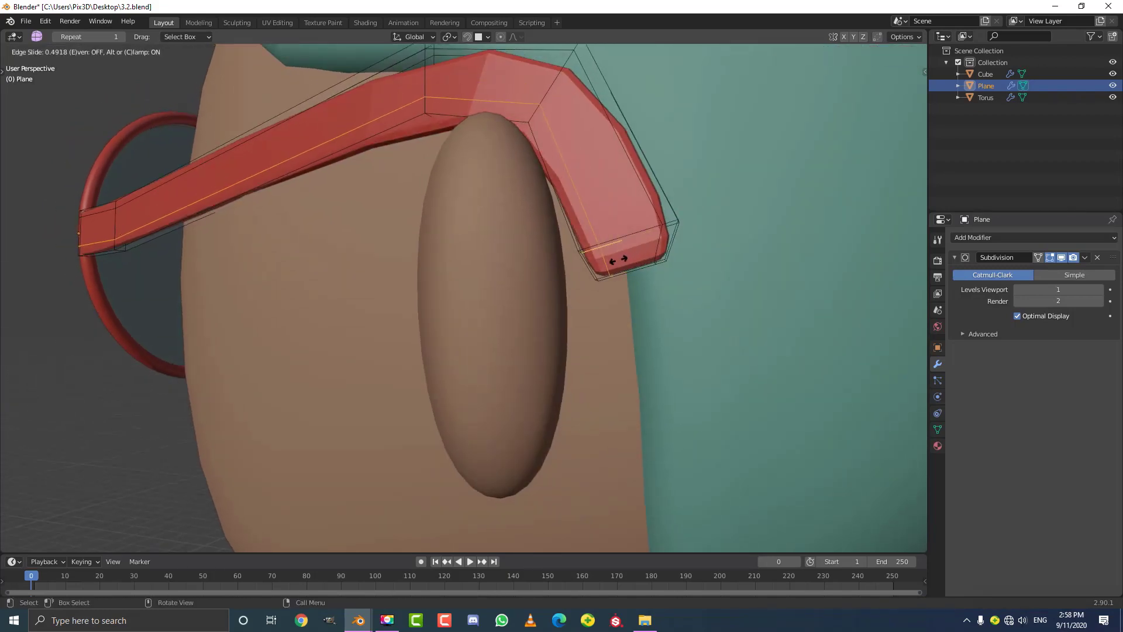
pyautogui.click(607, 270)
# Return to Object Mode, shade the temple arm smooth and deselect it
pyautogui.press('Tab')
pyautogui.scroll(-4, 607, 270)
pyautogui.moveTo(608, 270); pyautogui.dragTo(424, 156, button='middle')
pyautogui.click(158, 55)
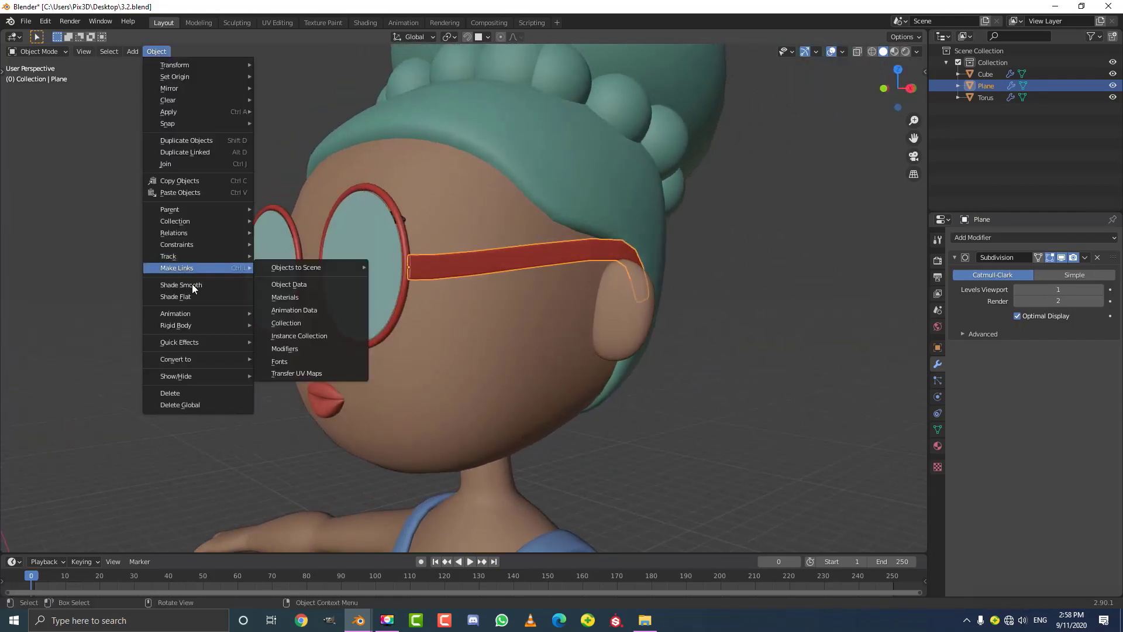
pyautogui.click(192, 285)
pyautogui.click(666, 356)
# Add a Mirror modifier on the X axis to the temple arm, using the character body Cube as the mirror object
pyautogui.scroll(-5, 667, 355)
pyautogui.moveTo(666, 356); pyautogui.dragTo(586, 336, button='middle')
pyautogui.scroll(3, 586, 336)
pyautogui.scroll(2, 328, 277)
pyautogui.scroll(2, 328, 276)
pyautogui.click(955, 258)
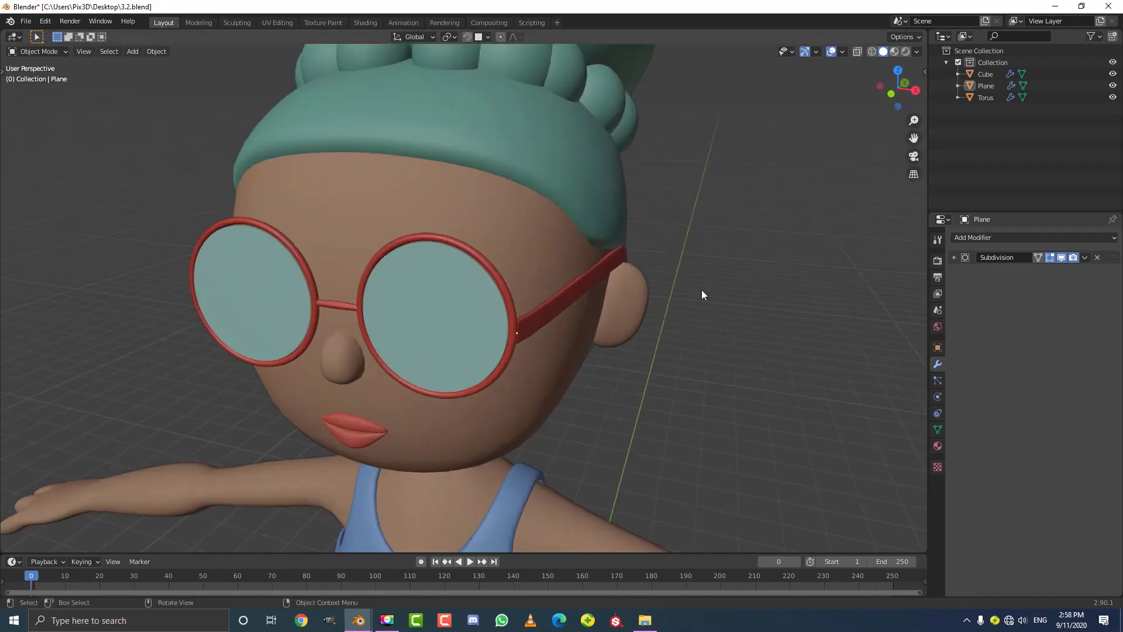
pyautogui.click(571, 297)
pyautogui.click(956, 236)
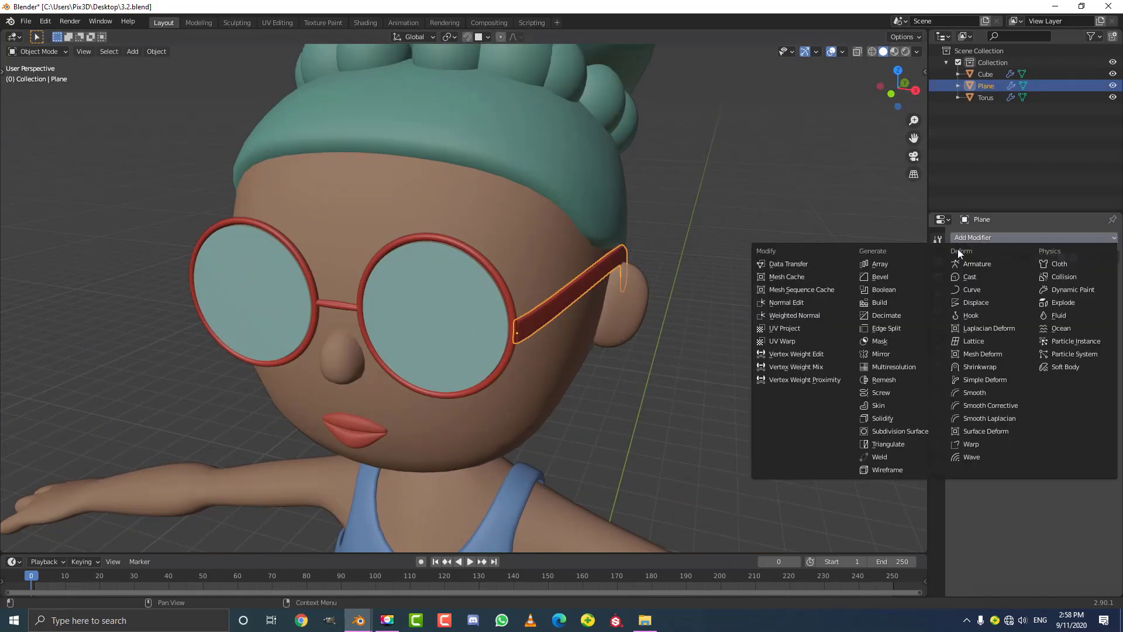
pyautogui.click(904, 353)
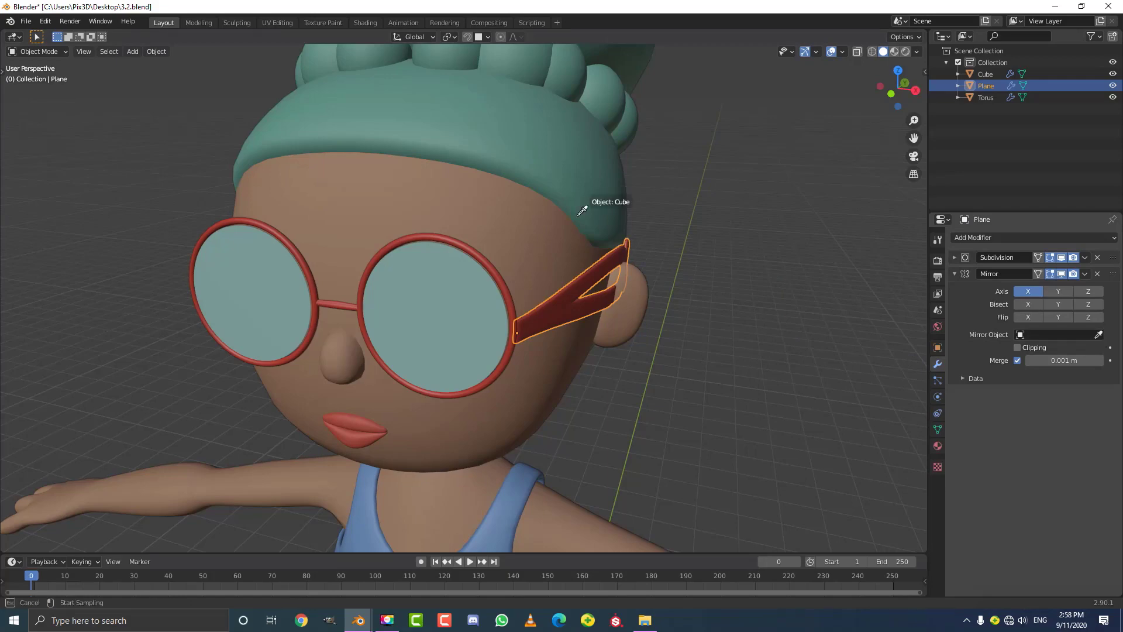
pyautogui.click(494, 201)
pyautogui.scroll(-4, 527, 222)
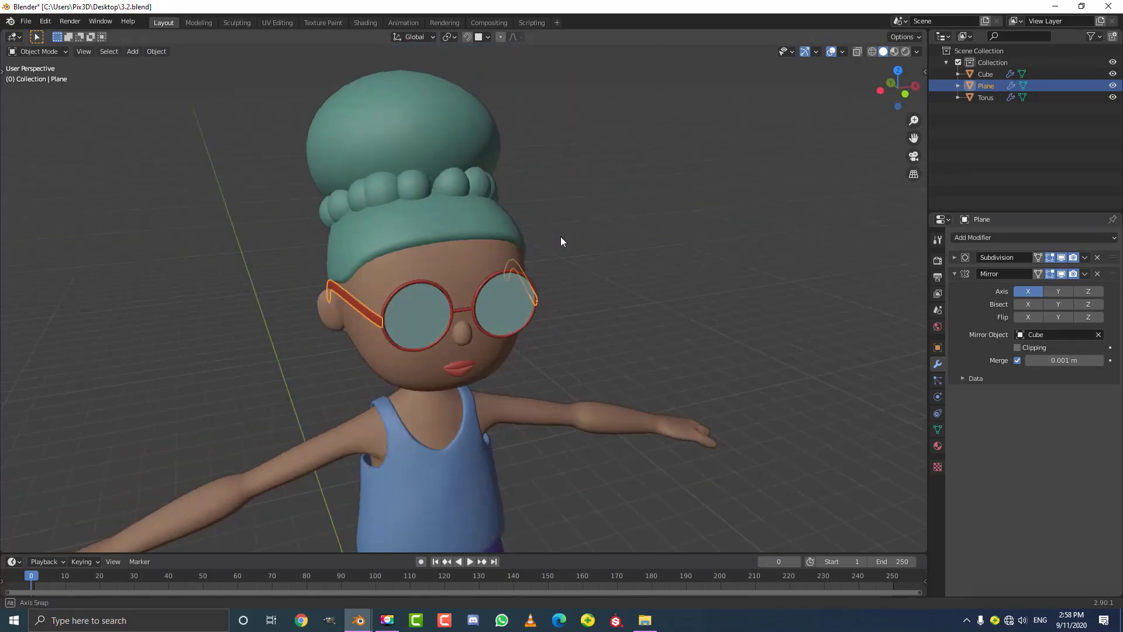
pyautogui.moveTo(561, 237); pyautogui.dragTo(514, 219, button='middle')
pyautogui.scroll(4, 544, 253)
pyautogui.click(516, 271)
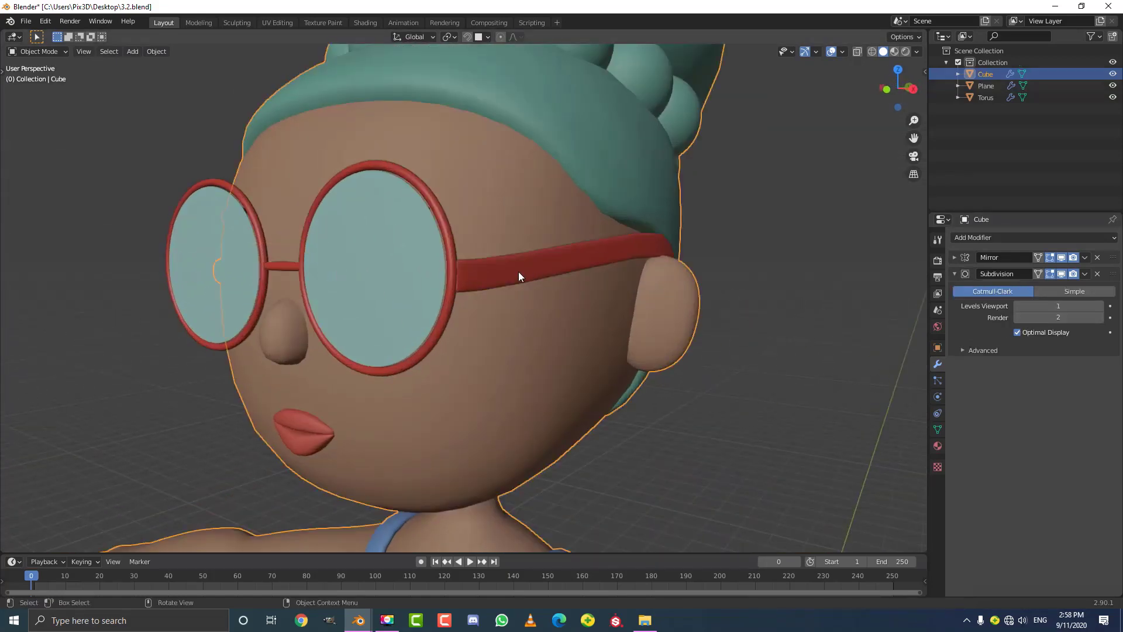
pyautogui.press('g')
pyautogui.rightClick(534, 268)
# Select the temple arm, add the round frames as the active object and join them into one glasses object
pyautogui.click(532, 268)
pyautogui.press('g')
pyautogui.rightClick(483, 181)
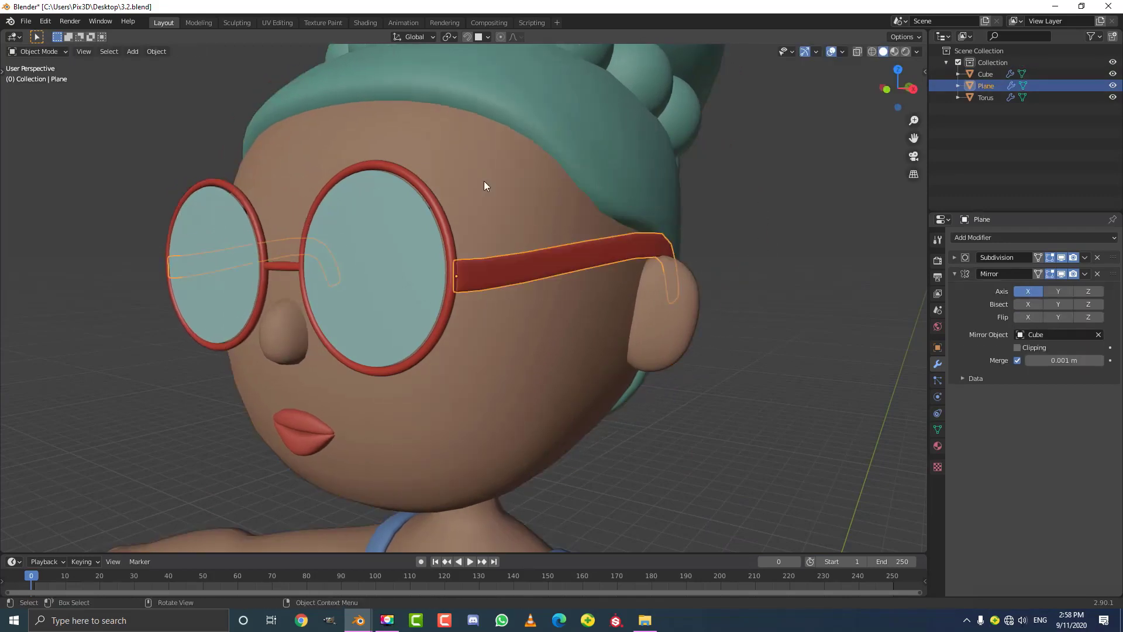
pyautogui.keyDown('shift'); pyautogui.click(430, 195); pyautogui.keyUp('shift')
pyautogui.moveTo(430, 195); pyautogui.dragTo(455, 201, button='middle')
pyautogui.scroll(3, 455, 203)
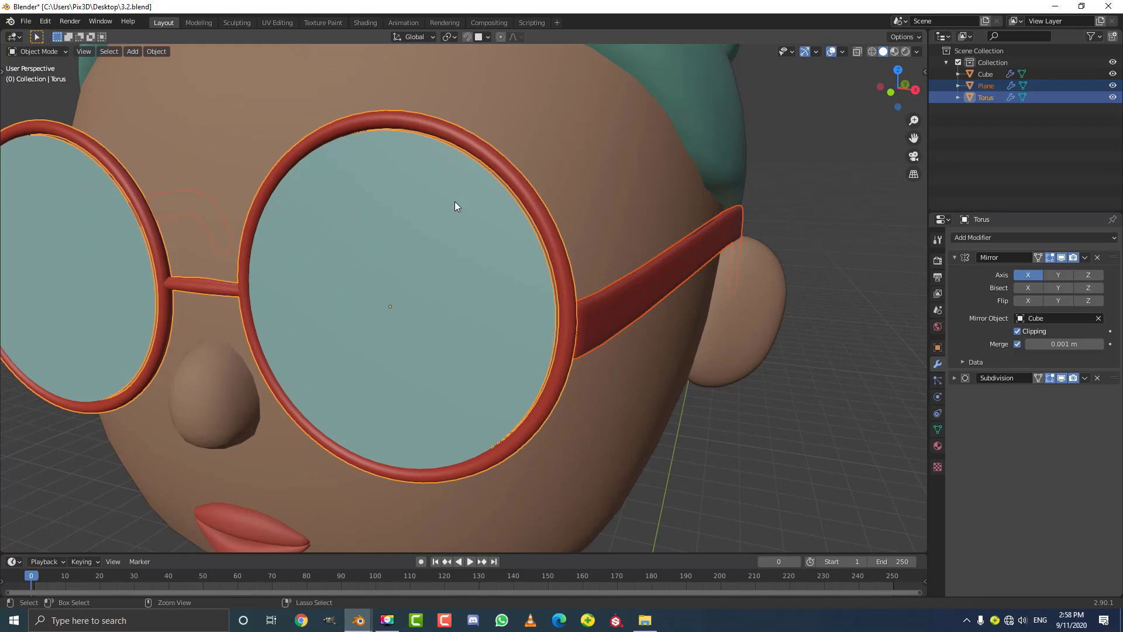
pyautogui.hotkey('ctrl', 'j')
pyautogui.scroll(-5, 454, 206)
pyautogui.press('Tab')
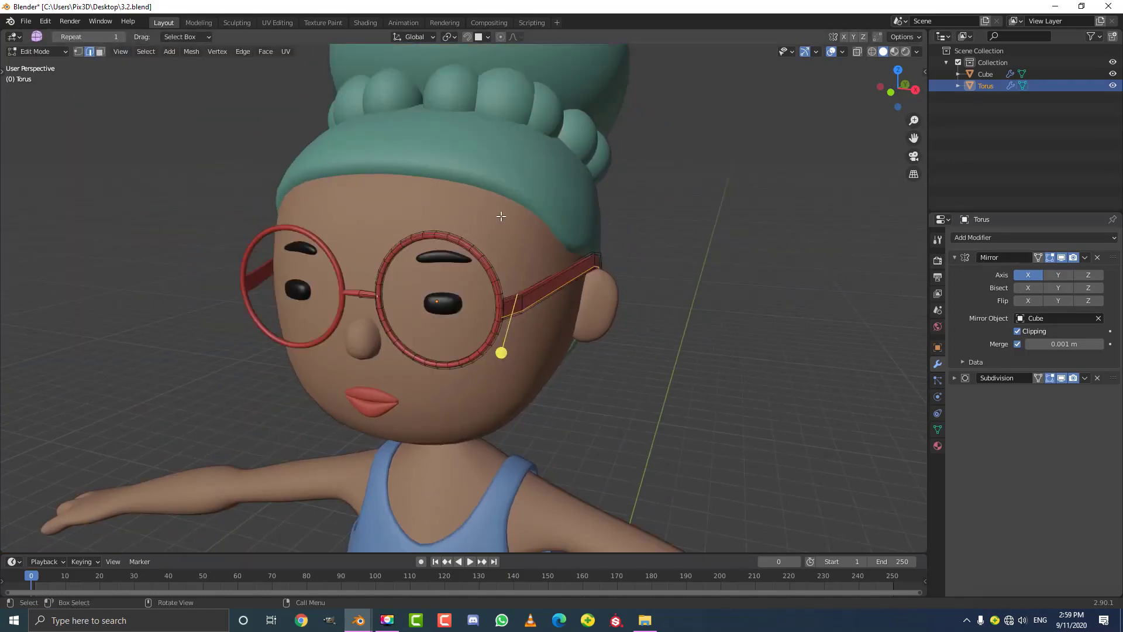
pyautogui.scroll(2, 479, 260)
pyautogui.press('Tab')
pyautogui.scroll(-3, 498, 267)
pyautogui.scroll(1, 498, 274)
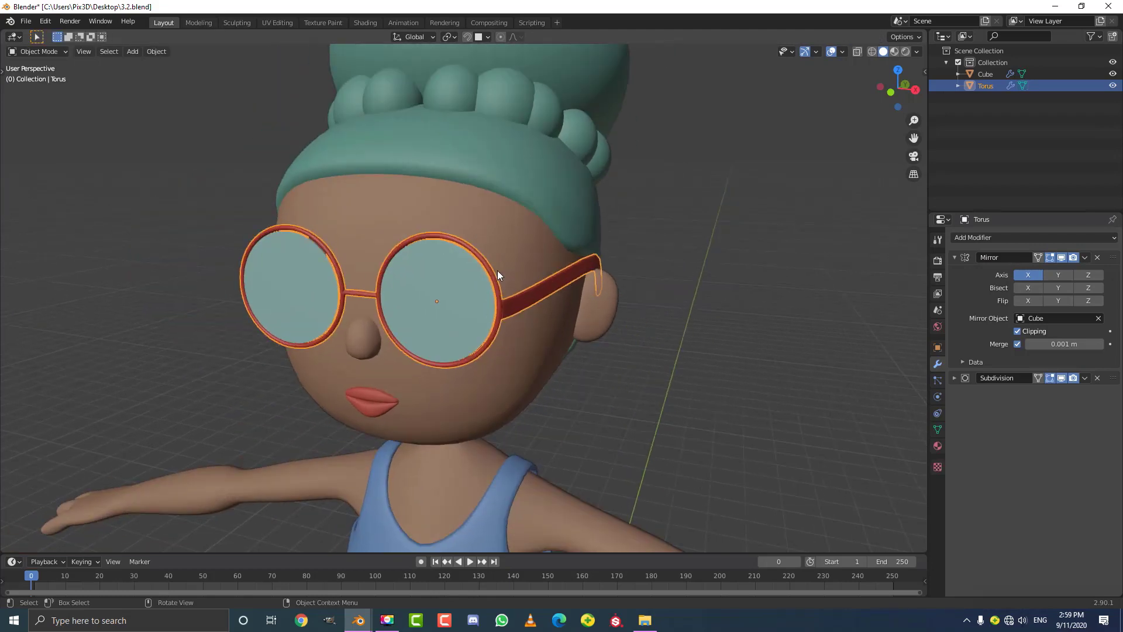
# In Edit Mode on the joined glasses, reveal the hidden lens geometry
pyautogui.press('Tab')
pyautogui.moveTo(468, 278); pyautogui.dragTo(438, 272, button='middle')
pyautogui.scroll(3, 438, 272)
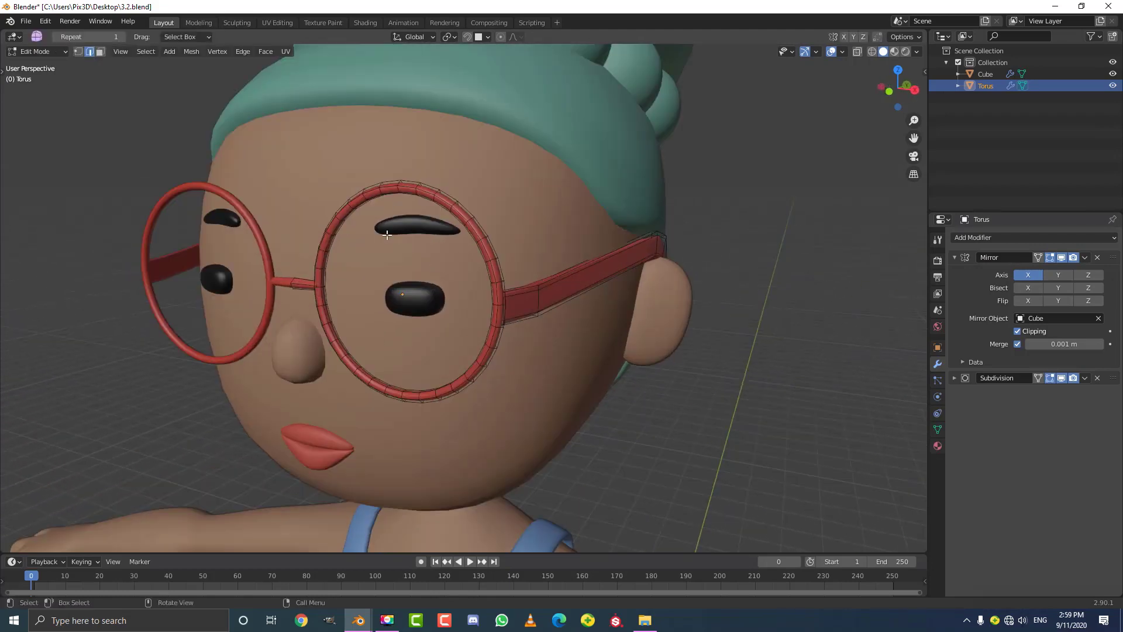
pyautogui.hotkey('alt', 'h')
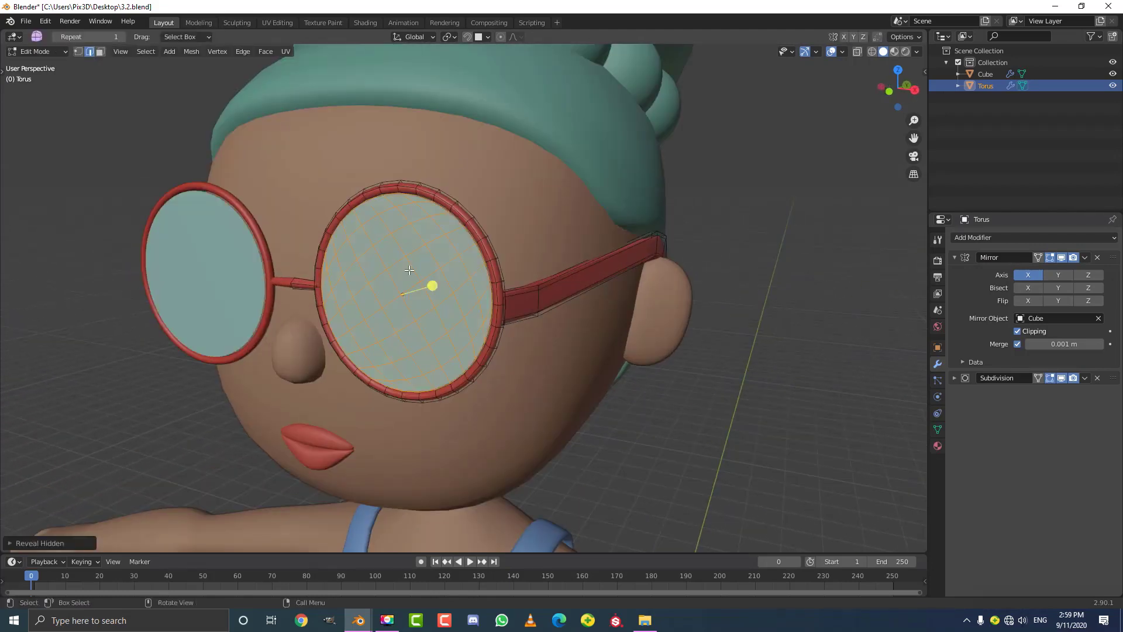
# Hide the selected lens geometry in Edit Mode and check the bare frames against the face
pyautogui.scroll(3, 409, 269)
pyautogui.scroll(-2, 387, 235)
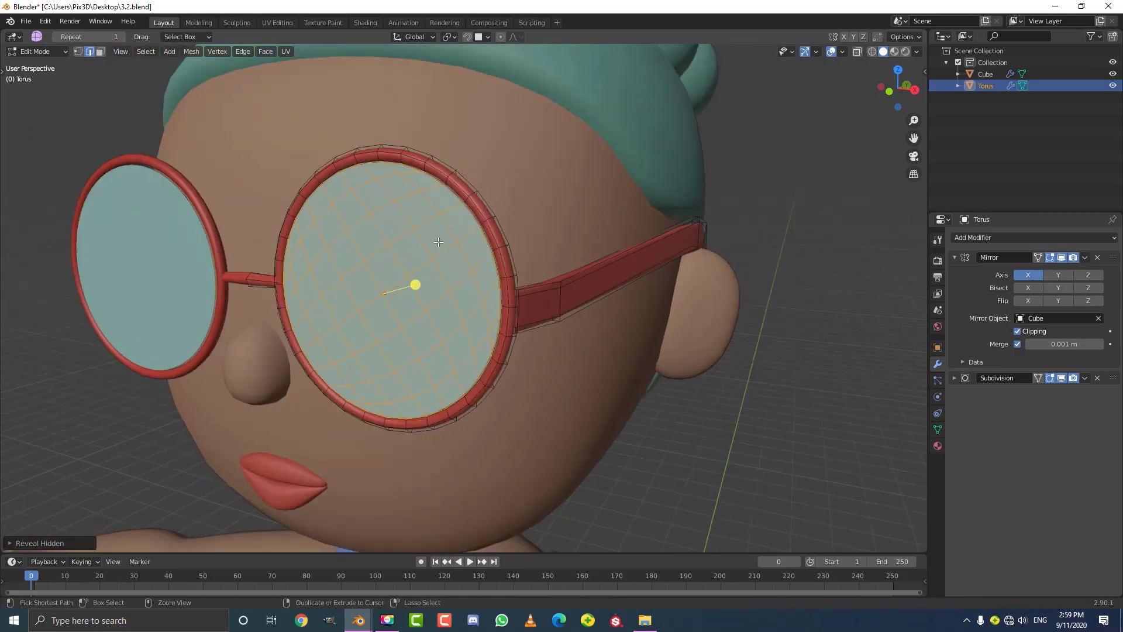
pyautogui.press('h')
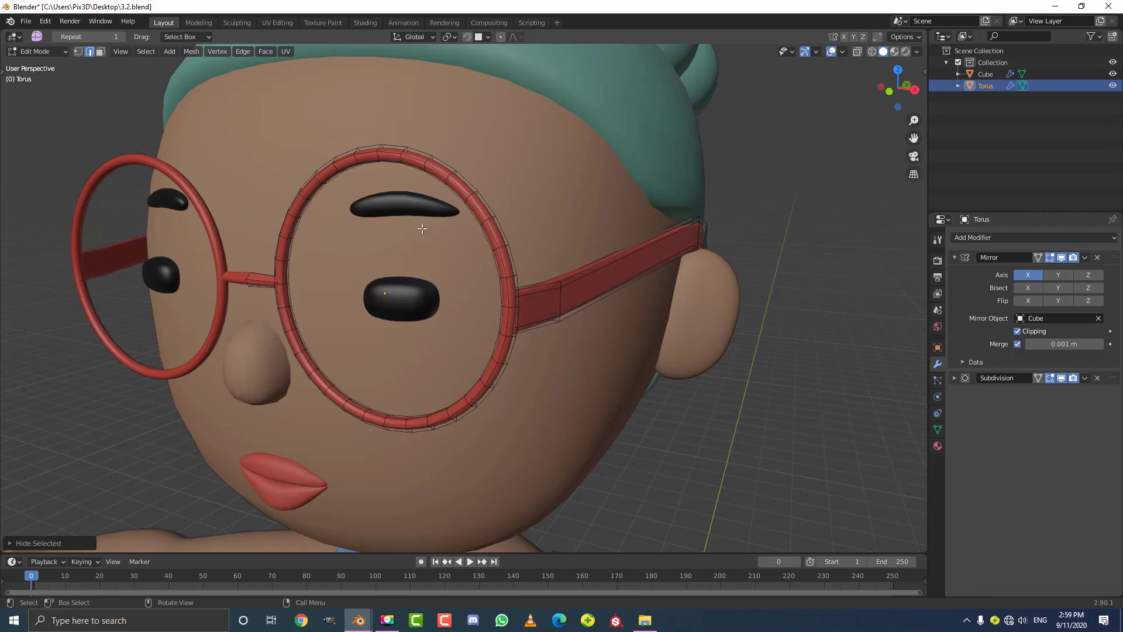
pyautogui.scroll(-5, 444, 225)
pyautogui.press('Tab')
pyautogui.scroll(5, 454, 265)
pyautogui.press('Tab')
pyautogui.moveTo(434, 253)
pyautogui.mouseDown(button='middle')
pyautogui.moveTo(322, 221)
pyautogui.moveTo(349, 291)
pyautogui.moveTo(452, 250)
pyautogui.mouseUp(button='middle')
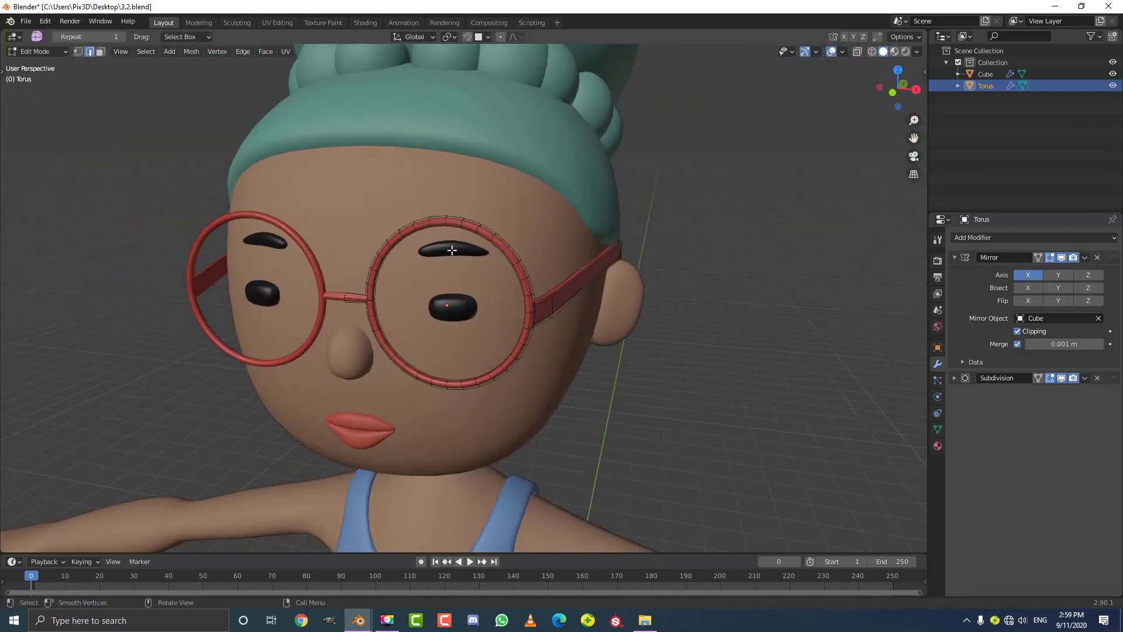
# Return to Object Mode and examine how the lenses and temple arms of the glasses fit the head
pyautogui.press('Tab')
pyautogui.scroll(-4, 455, 252)
pyautogui.moveTo(546, 282); pyautogui.dragTo(393, 290, button='middle')
pyautogui.scroll(3, 393, 289)
pyautogui.moveTo(437, 247)
pyautogui.mouseDown(button='middle')
pyautogui.moveTo(371, 269)
pyautogui.moveTo(456, 253)
pyautogui.mouseUp(button='middle')
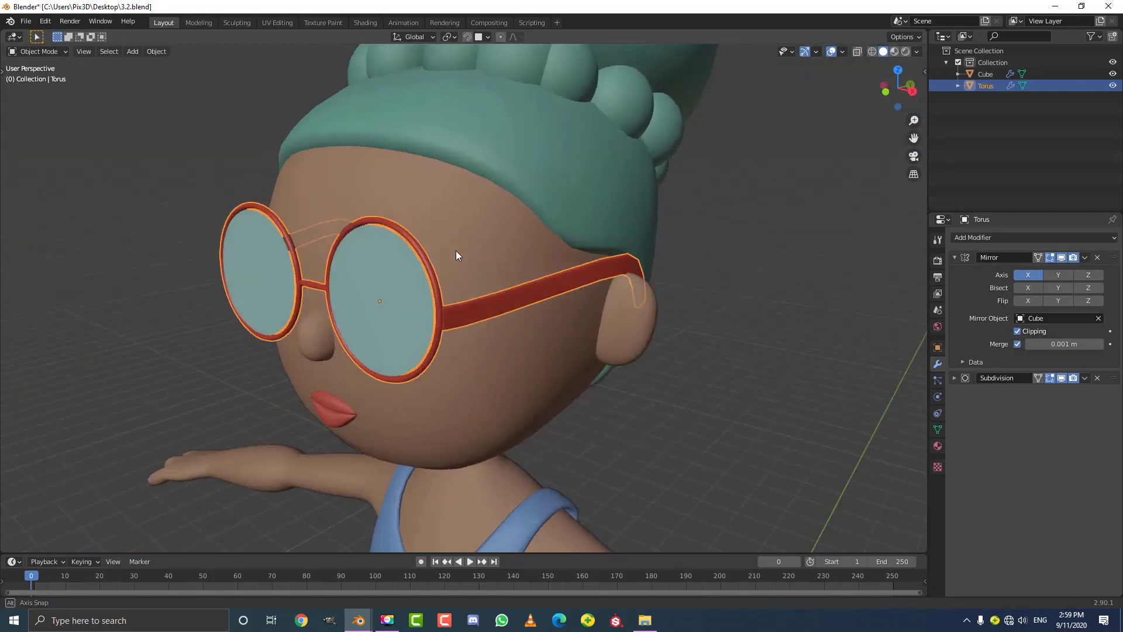
pyautogui.scroll(3, 444, 239)
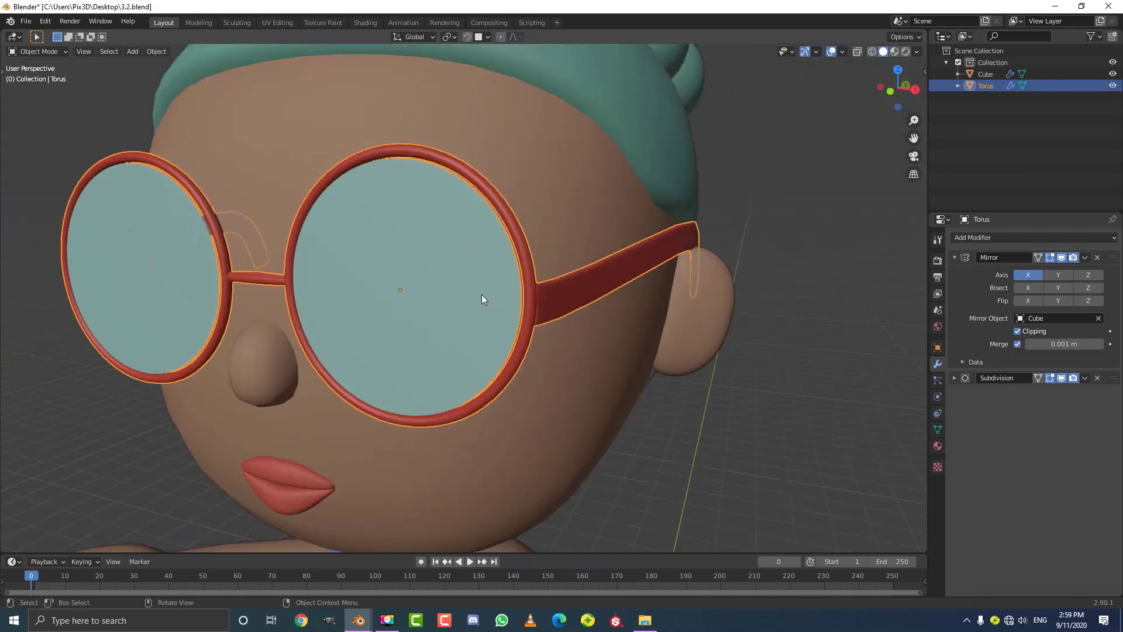
pyautogui.scroll(-3, 454, 262)
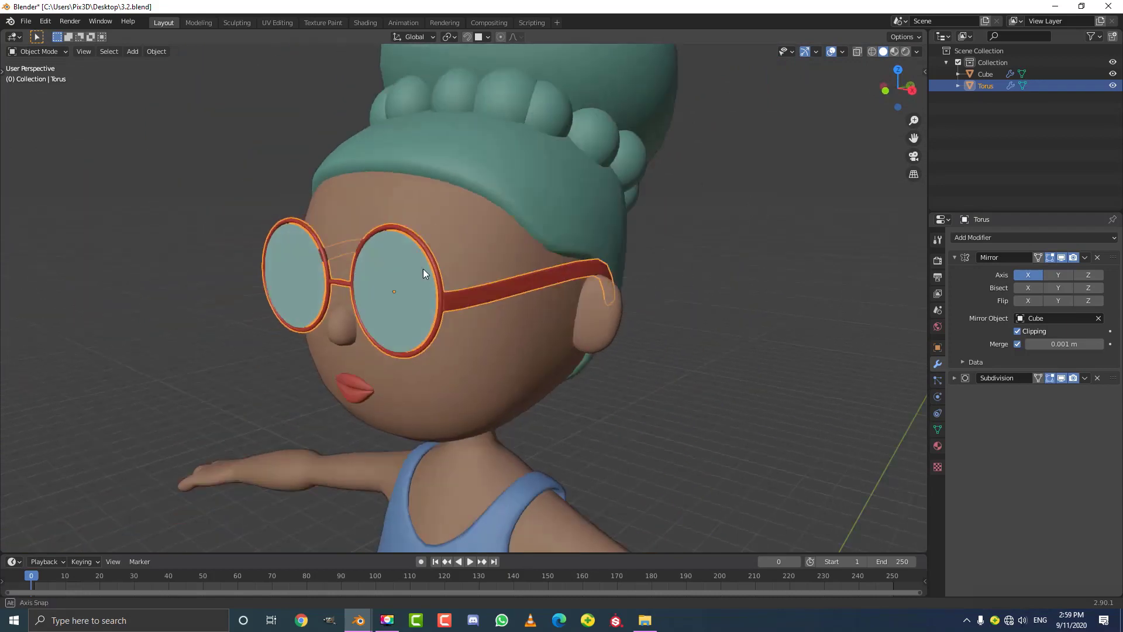
pyautogui.moveTo(423, 268); pyautogui.dragTo(376, 262, button='middle')
pyautogui.scroll(3, 375, 262)
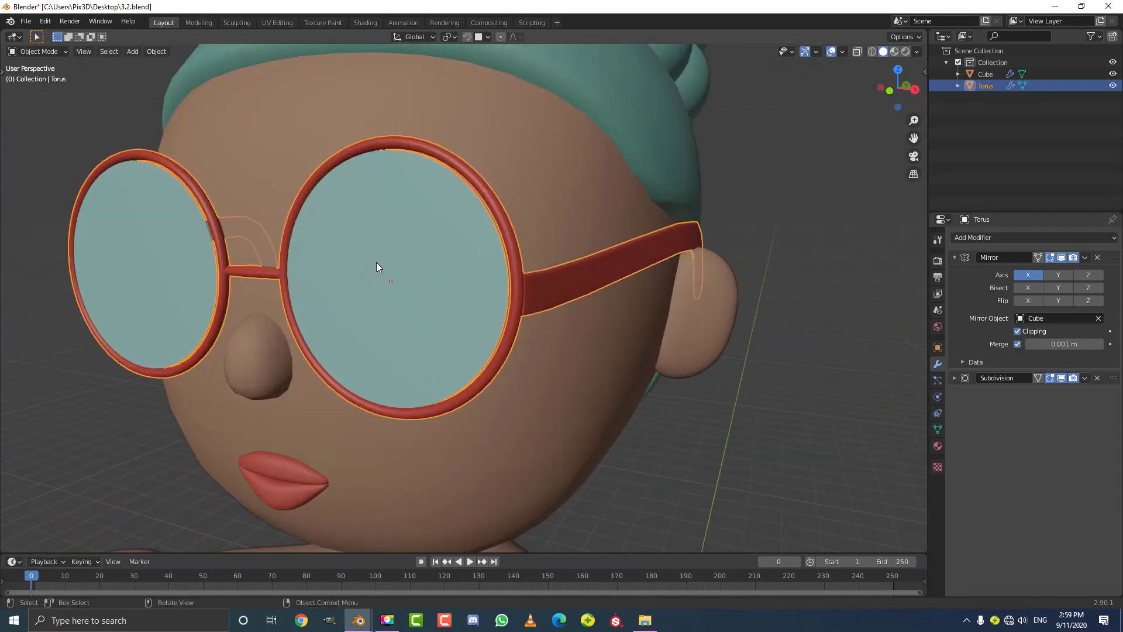
# In Edit Mode on the glasses, reveal the hidden lens geometry and scale it up by about 1.02
pyautogui.press('Tab')
pyautogui.scroll(2, 457, 251)
pyautogui.hotkey('alt', 'h')
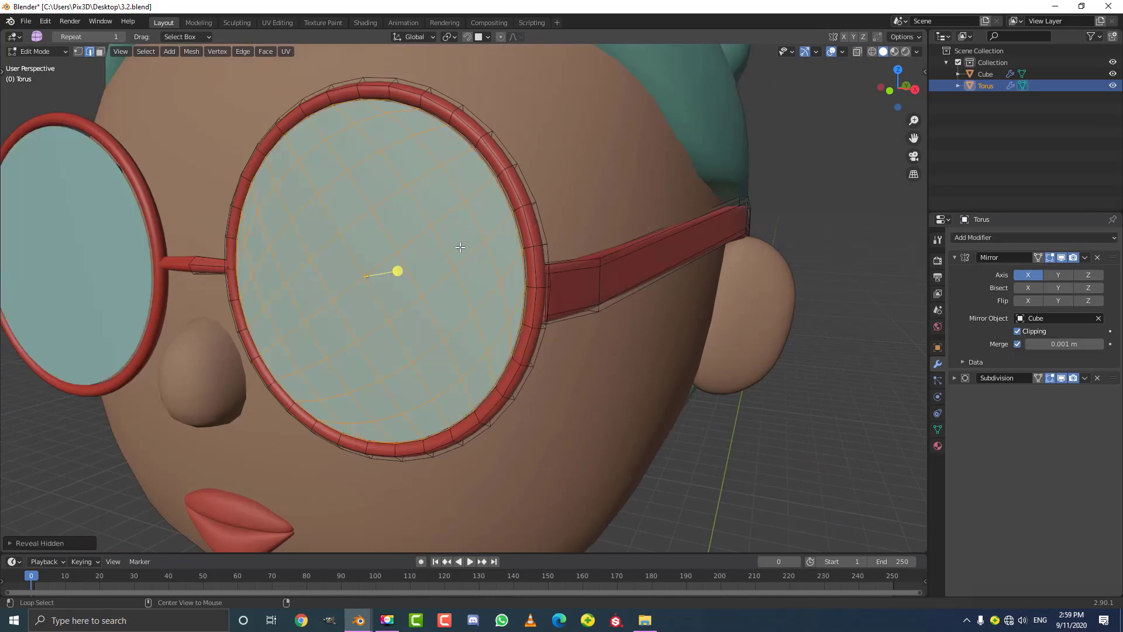
pyautogui.press('s')
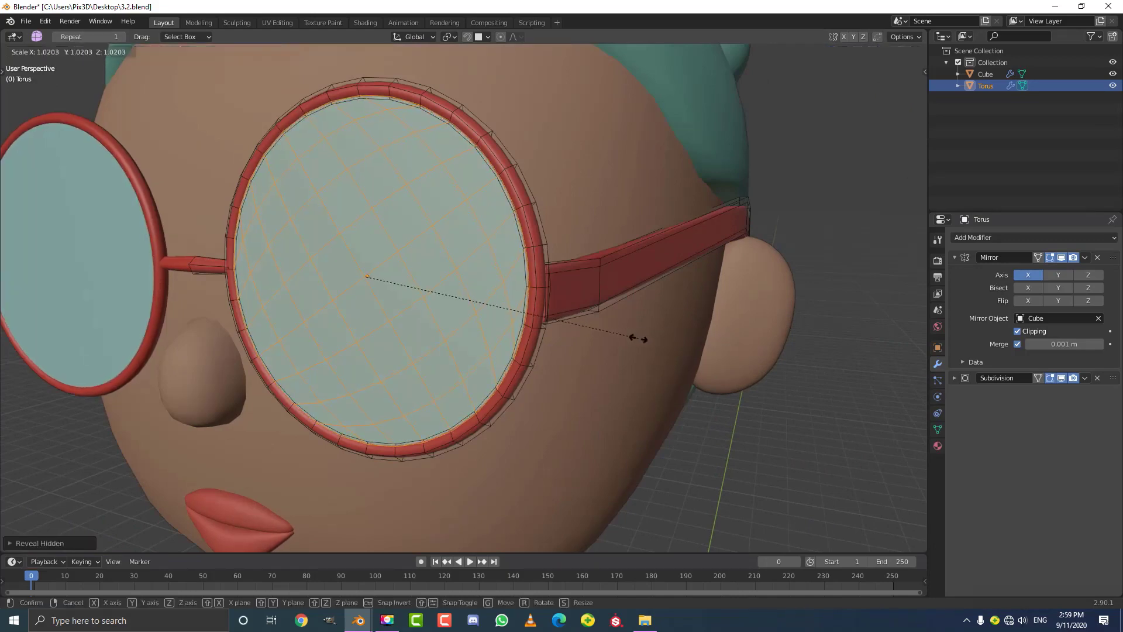
pyautogui.click(640, 342)
# Move the lens geometry about 0.01 m along the Y axis, deeper into its round frame
pyautogui.moveTo(638, 347); pyautogui.dragTo(527, 309, button='middle')
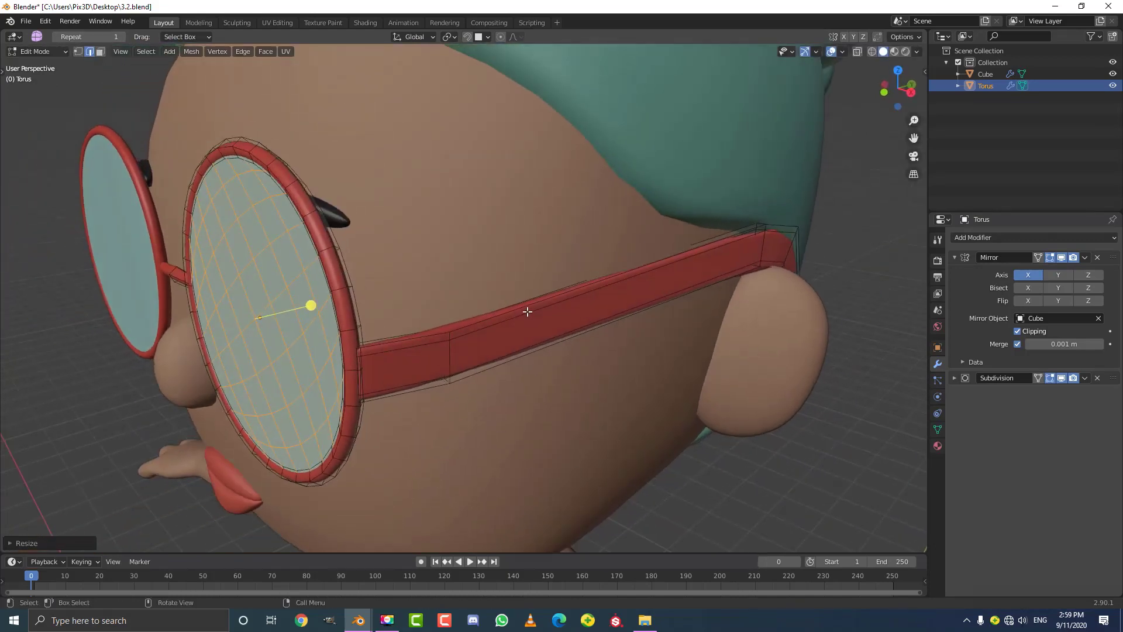
pyautogui.press('g')
pyautogui.press('y')
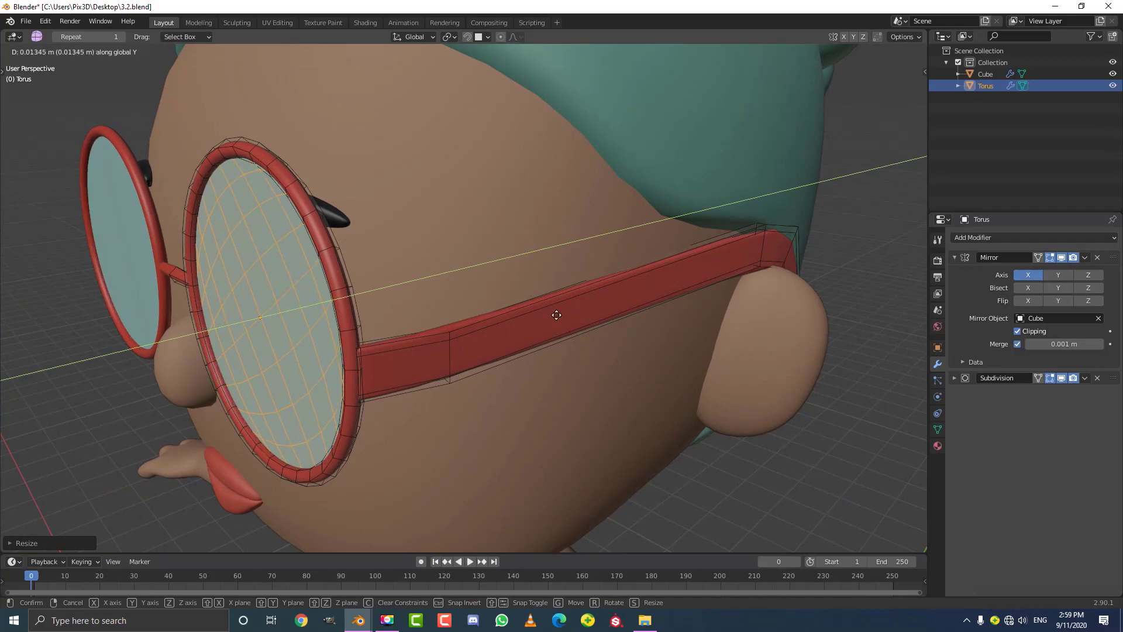
pyautogui.click(551, 315)
pyautogui.moveTo(552, 316); pyautogui.dragTo(438, 298, button='middle')
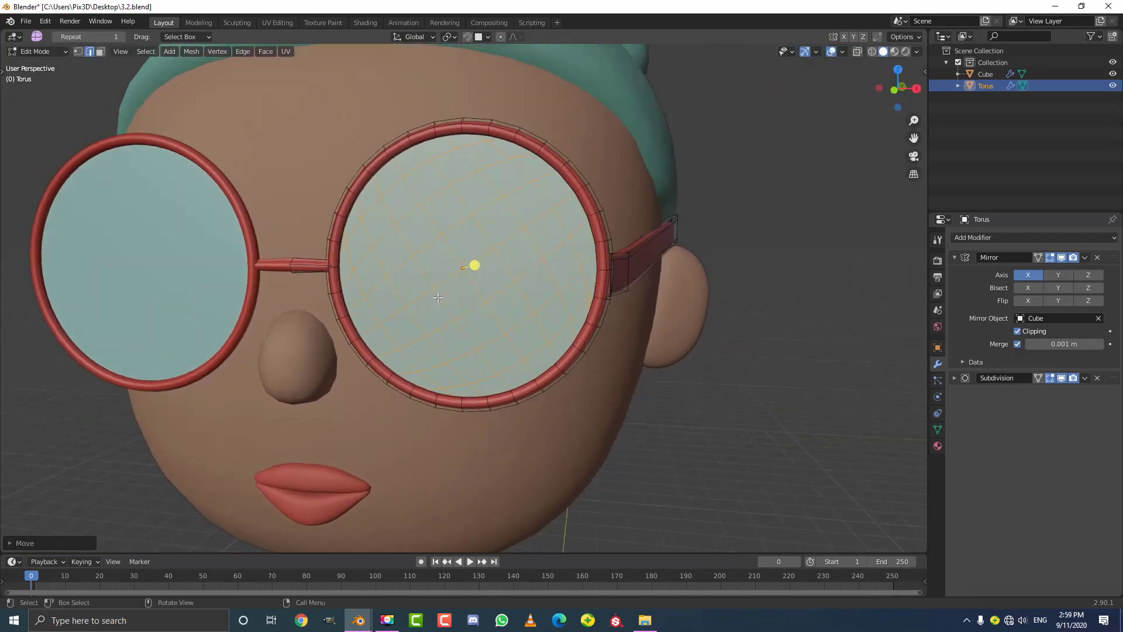
# Hide the repositioned lens geometry and return to Object Mode
pyautogui.press('h')
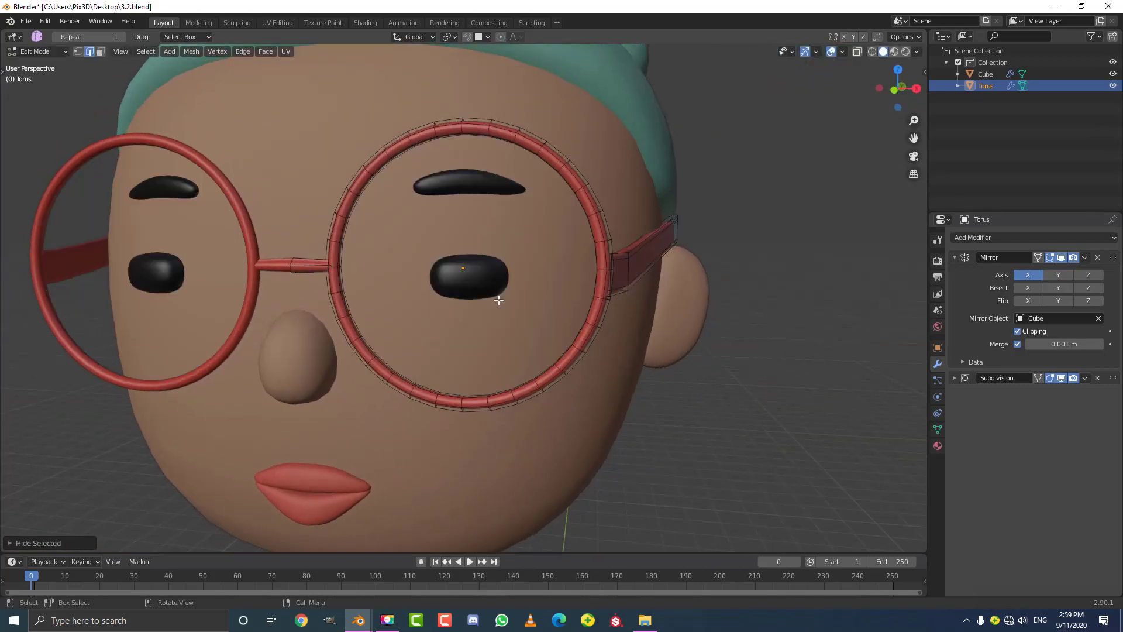
pyautogui.press('Tab')
pyautogui.scroll(-4, 468, 295)
# Compare the glasses with those on the reference character in the Original Female_Stylized.blend window
pyautogui.moveTo(454, 290); pyautogui.dragTo(621, 313, button='middle')
pyautogui.click(523, 270)
pyautogui.scroll(-3, 497, 278)
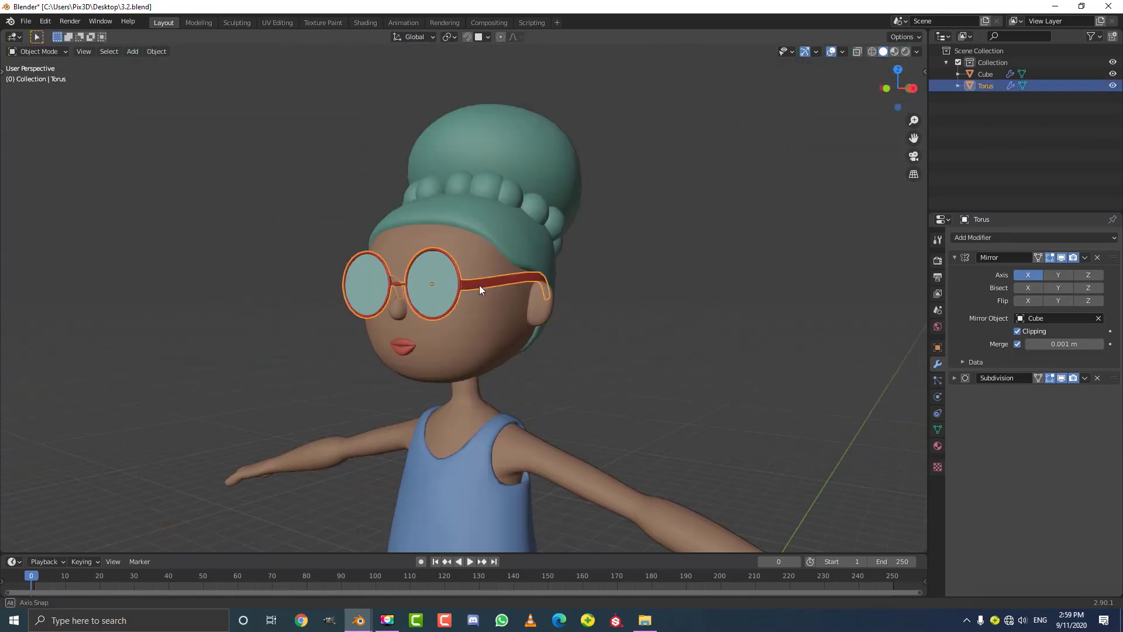
pyautogui.scroll(1, 559, 285)
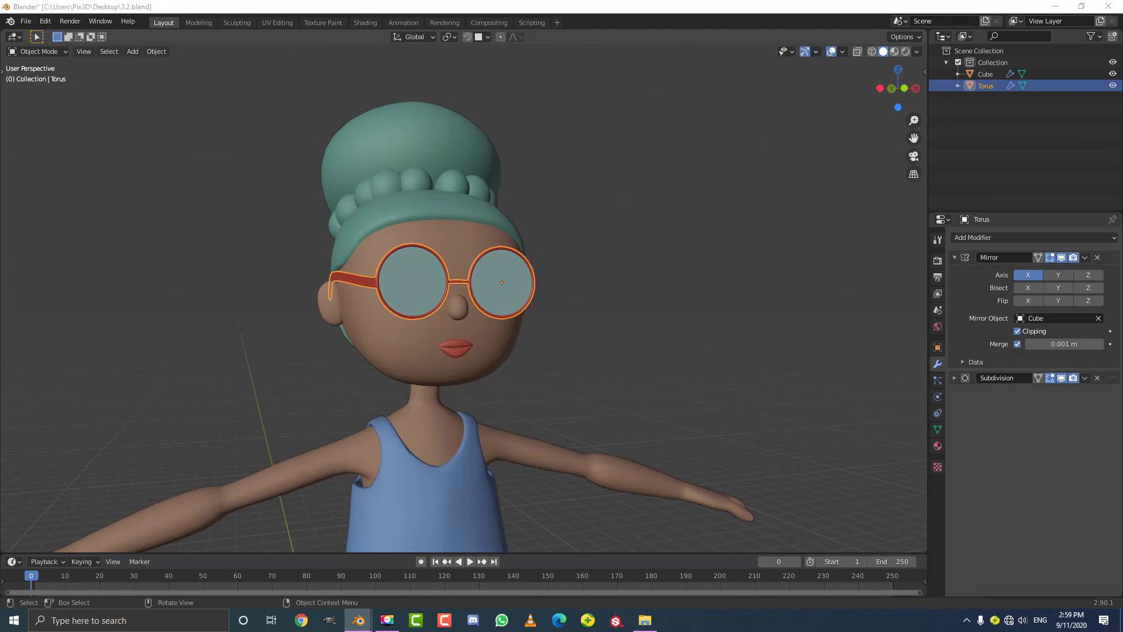
pyautogui.moveTo(0, 94); pyautogui.dragTo(522, 91)
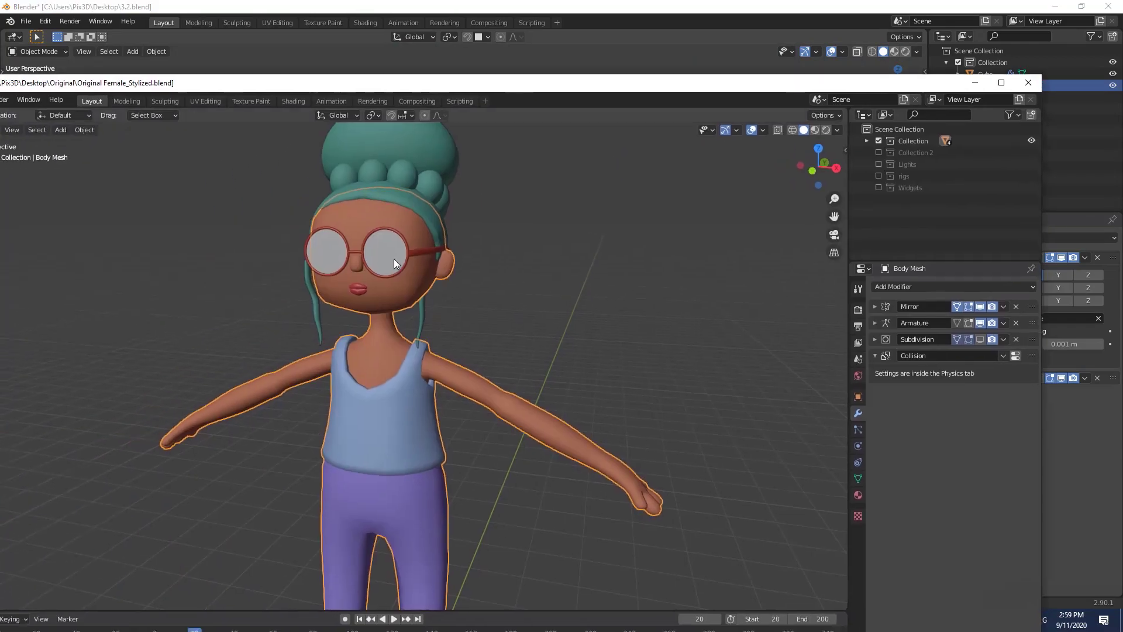
pyautogui.click(975, 83)
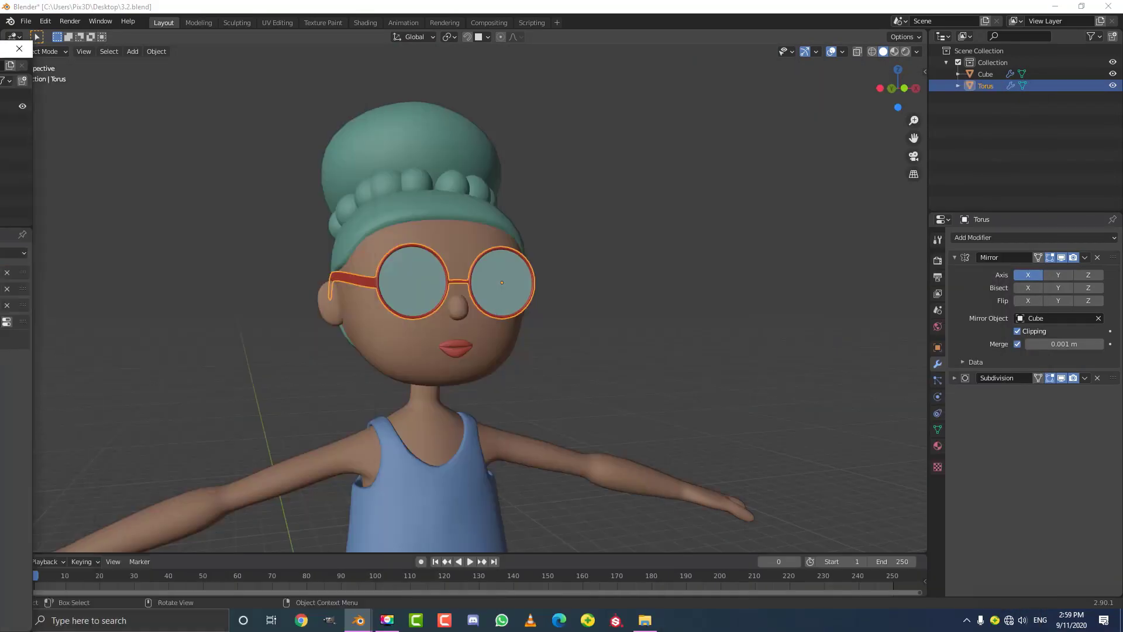
# In front wireframe view, enter Edit Mode on the body mesh and select all linked geometry of the nose
pyautogui.press('KP_1')
pyautogui.scroll(5, 555, 221)
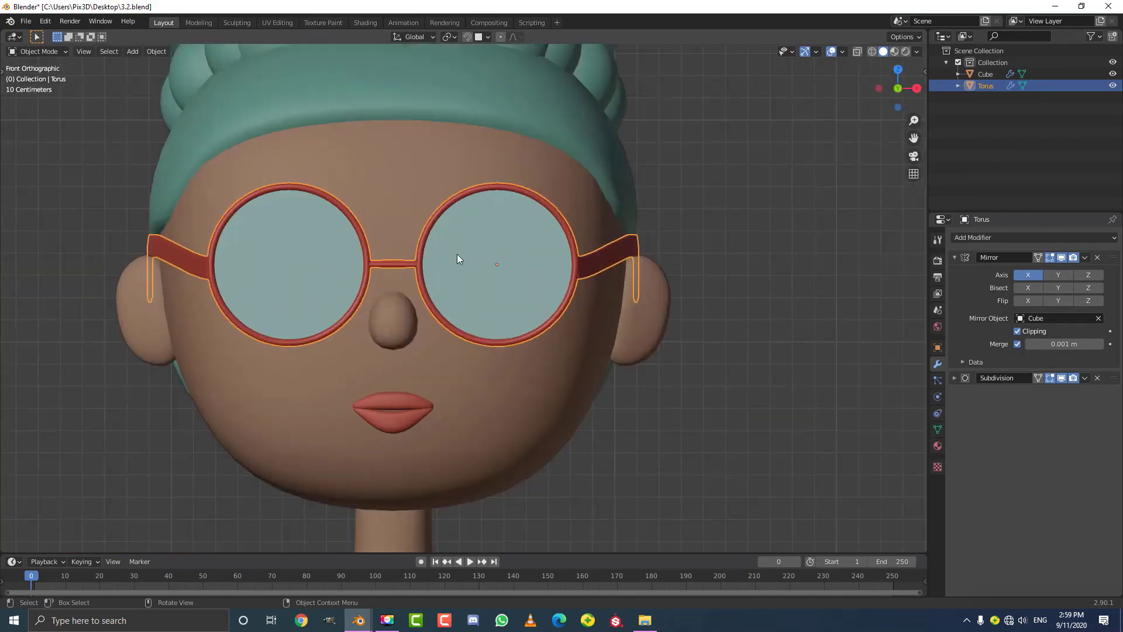
pyautogui.click(408, 311)
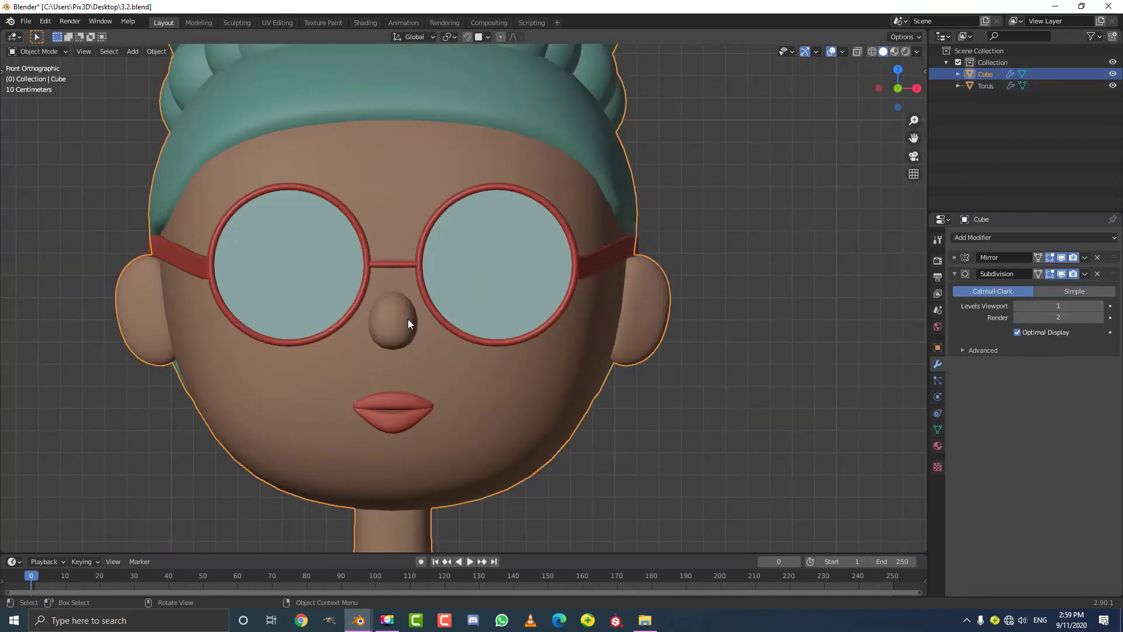
pyautogui.press('z')
pyautogui.click(353, 328)
pyautogui.press('Tab')
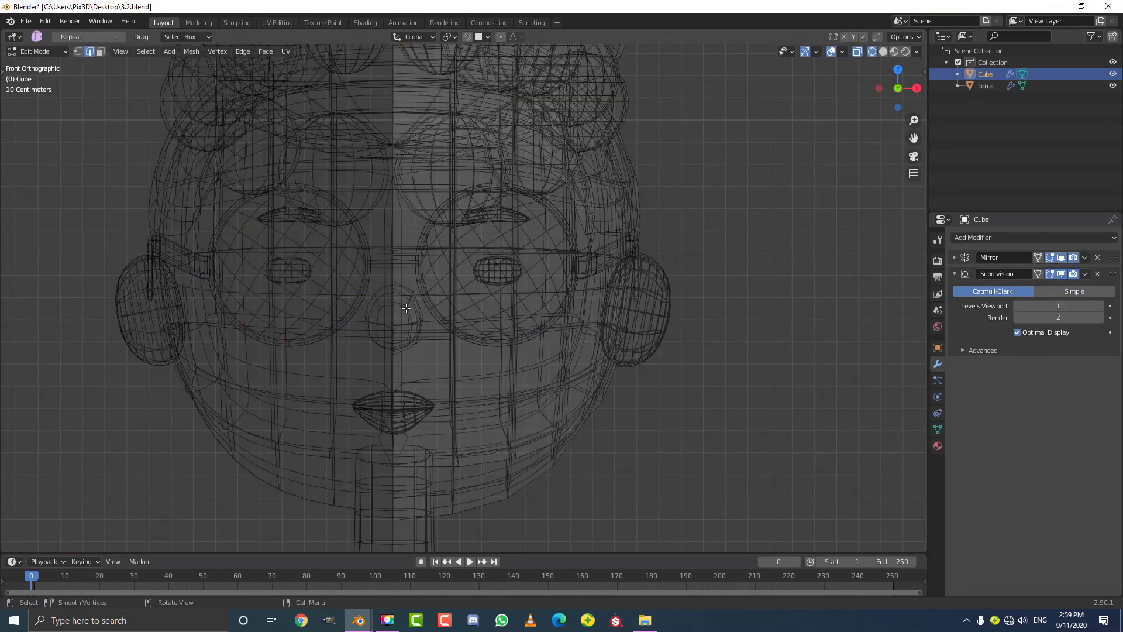
pyautogui.scroll(-1, 409, 310)
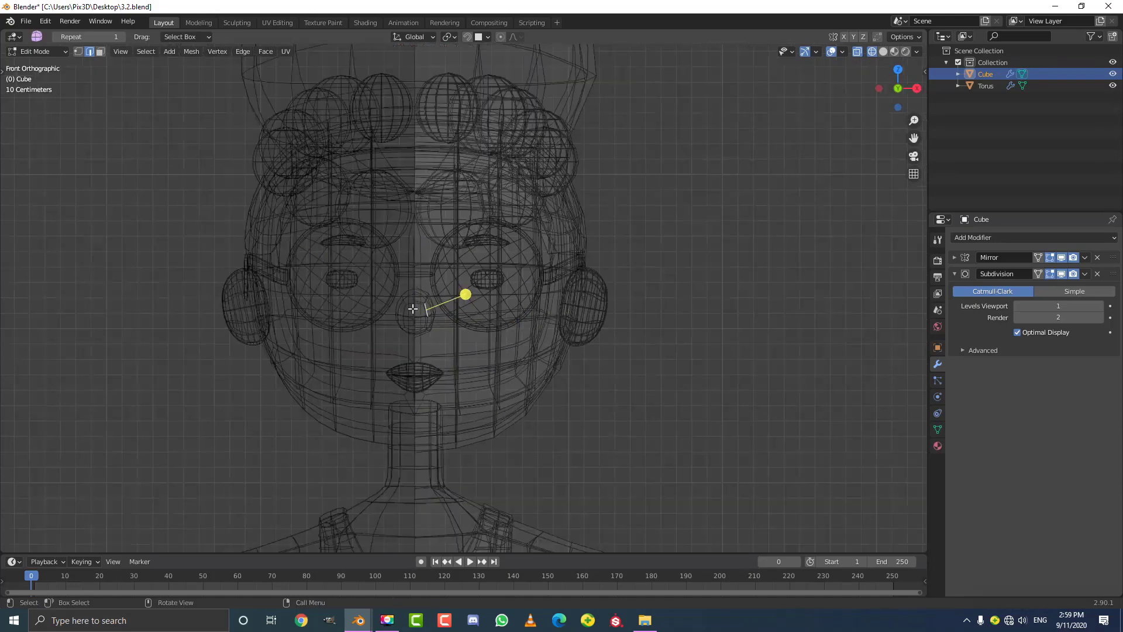
pyautogui.scroll(3, 424, 311)
pyautogui.hotkey('ctrl', 'l')
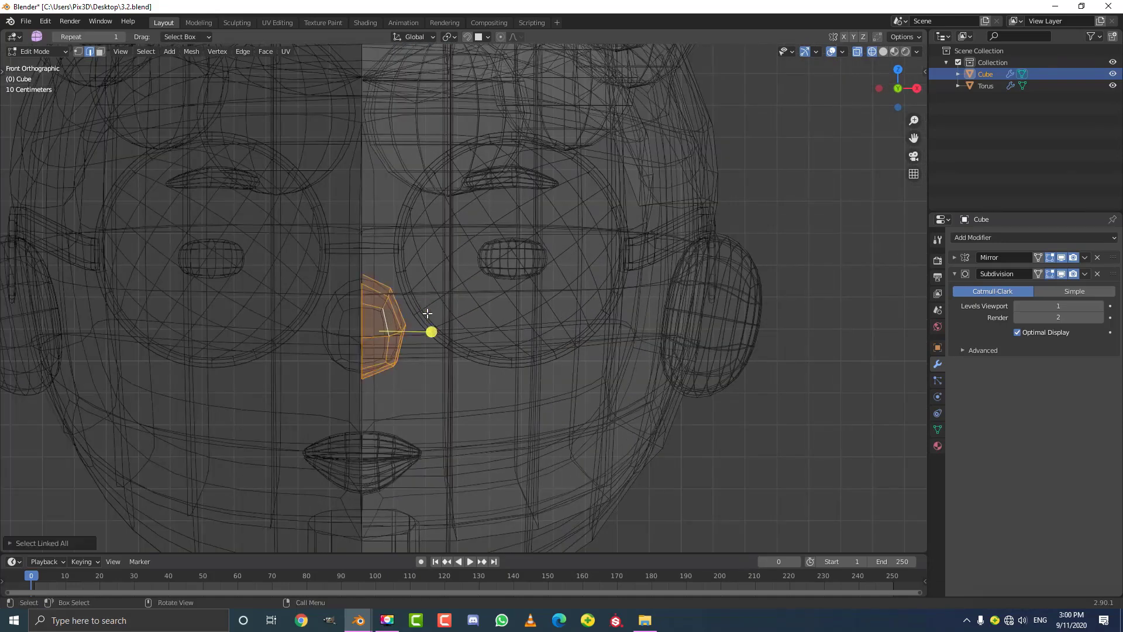
# Move the nose up along the Z axis, closer to the glasses' bridge, and return to solid shading in Object Mode
pyautogui.press('g')
pyautogui.press('z')
pyautogui.click(432, 290)
pyautogui.press('z')
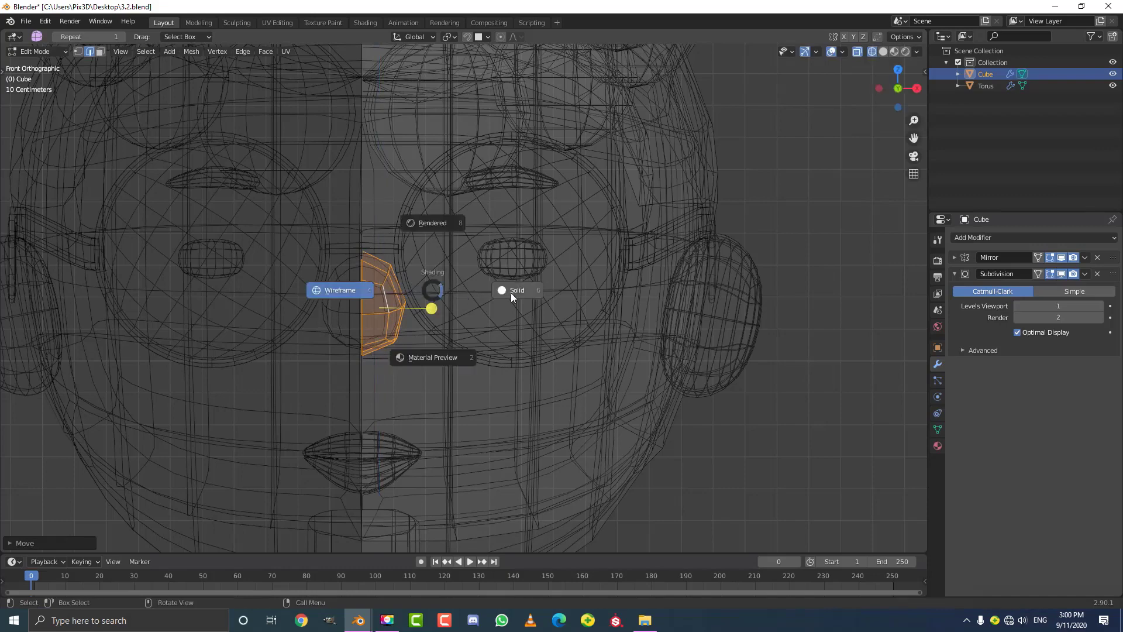
pyautogui.click(511, 295)
pyautogui.scroll(-3, 512, 295)
pyautogui.moveTo(508, 300)
pyautogui.mouseDown(button='middle')
pyautogui.moveTo(421, 330)
pyautogui.moveTo(374, 328)
pyautogui.moveTo(374, 301)
pyautogui.moveTo(321, 302)
pyautogui.moveTo(339, 321)
pyautogui.moveTo(410, 306)
pyautogui.moveTo(485, 313)
pyautogui.moveTo(416, 317)
pyautogui.moveTo(533, 321)
pyautogui.moveTo(548, 330)
pyautogui.moveTo(530, 357)
pyautogui.mouseUp(button='middle')
pyautogui.press('Tab')
# Clear the selection and examine the whole character's proportions from head to feet
pyautogui.scroll(5, 377, 318)
pyautogui.scroll(-1, 397, 283)
pyautogui.click(419, 293)
pyautogui.scroll(-4, 419, 293)
pyautogui.scroll(-4, 486, 314)
pyautogui.click(416, 317)
pyautogui.scroll(-3, 555, 394)
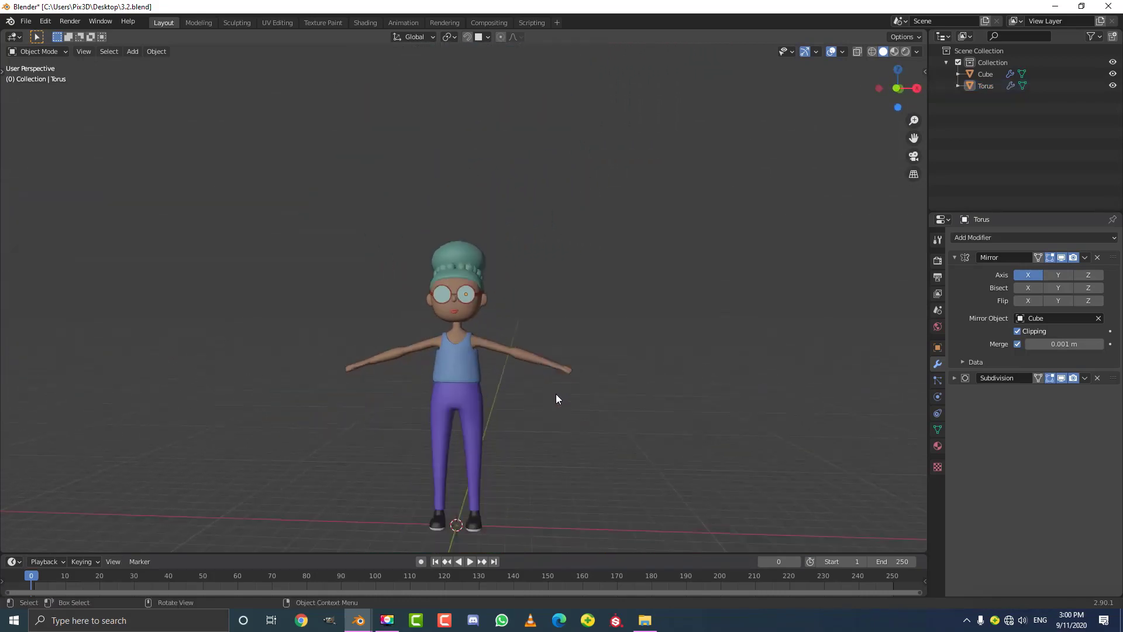
pyautogui.keyDown('shift'); pyautogui.moveTo(556, 394); pyautogui.dragTo(497, 342, button='middle'); pyautogui.keyUp('shift')
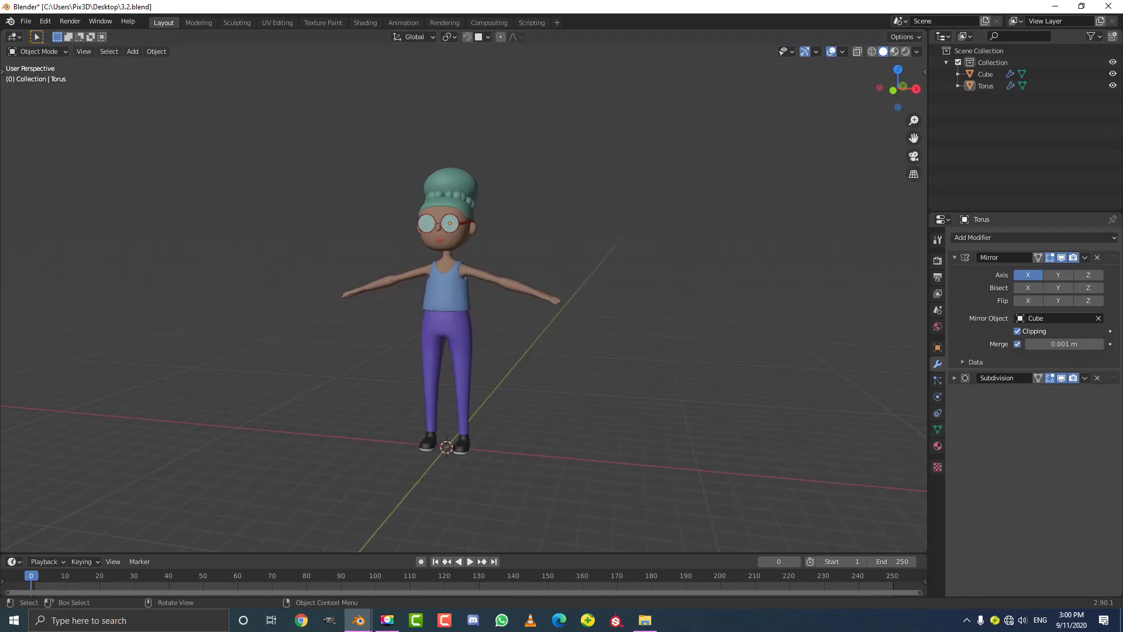
# Compare the full body with the reference character in the Original Female_Stylized.blend window
pyautogui.moveTo(0, 94); pyautogui.dragTo(702, 57)
pyautogui.scroll(-5, 483, 271)
pyautogui.moveTo(483, 271); pyautogui.dragTo(547, 261, button='middle')
pyautogui.moveTo(551, 56); pyautogui.dragTo(0, 59)
pyautogui.scroll(3, 444, 275)
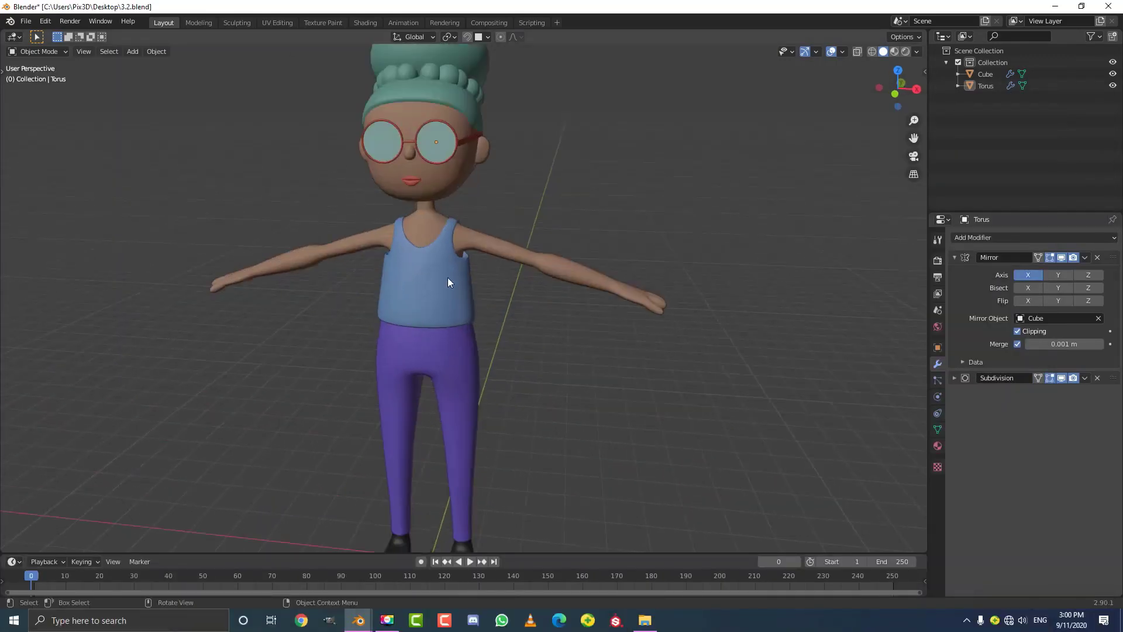
# Select the character body and compare its arms with the reference character's arms in top view
pyautogui.click(504, 247)
pyautogui.press('KP_7')
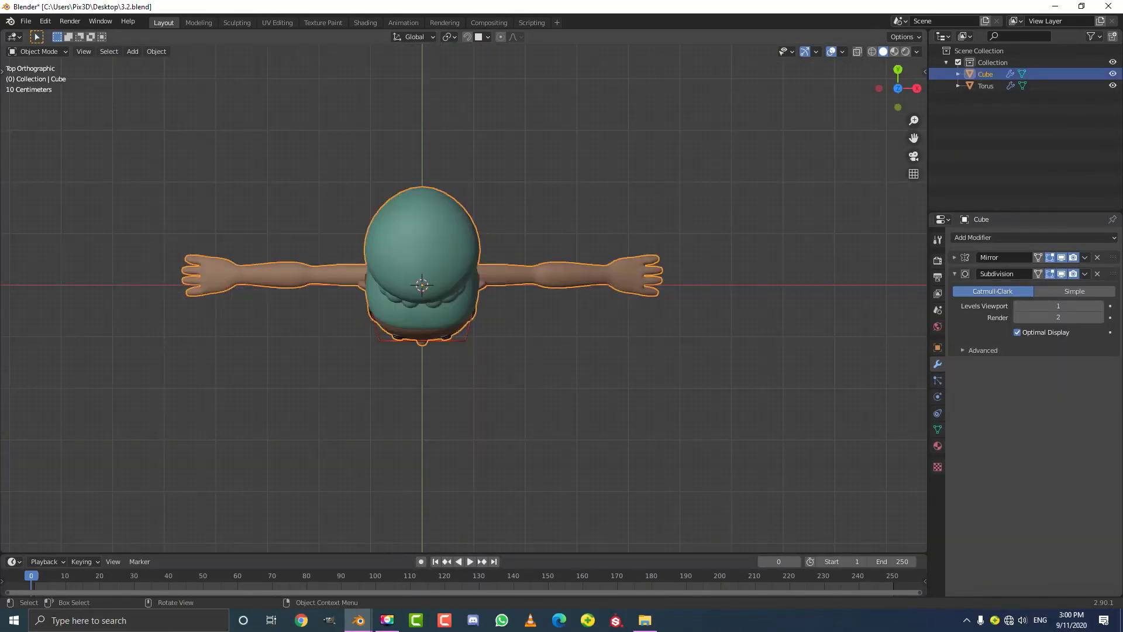
pyautogui.moveTo(0, 59); pyautogui.dragTo(554, 54)
pyautogui.moveTo(554, 257); pyautogui.dragTo(584, 265, button='middle')
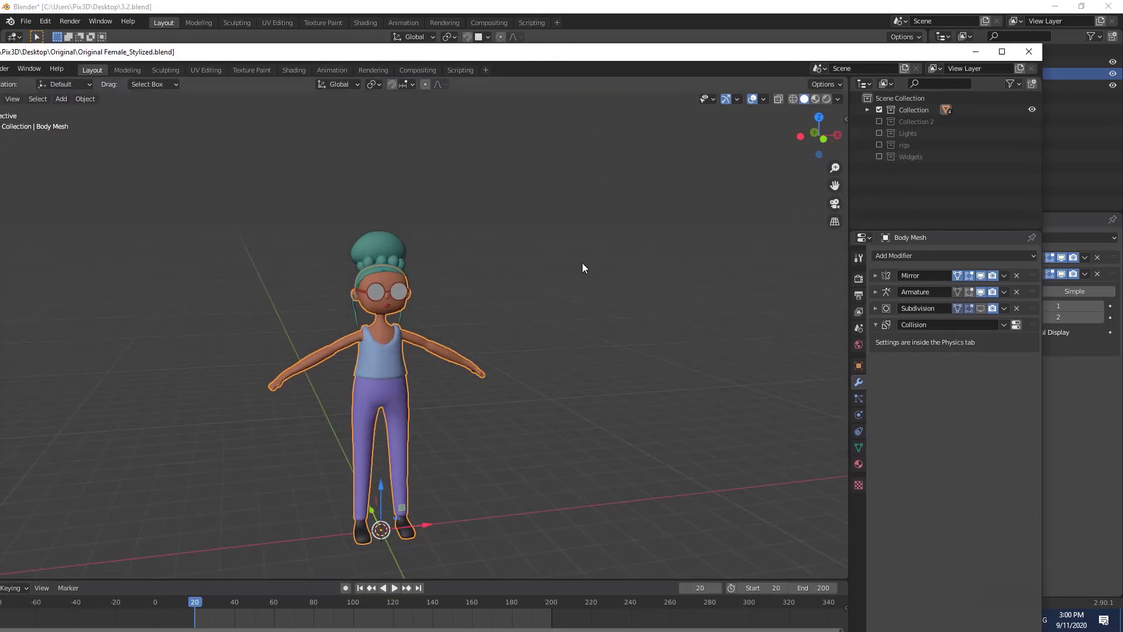
pyautogui.press('KP_7')
pyautogui.scroll(4, 436, 314)
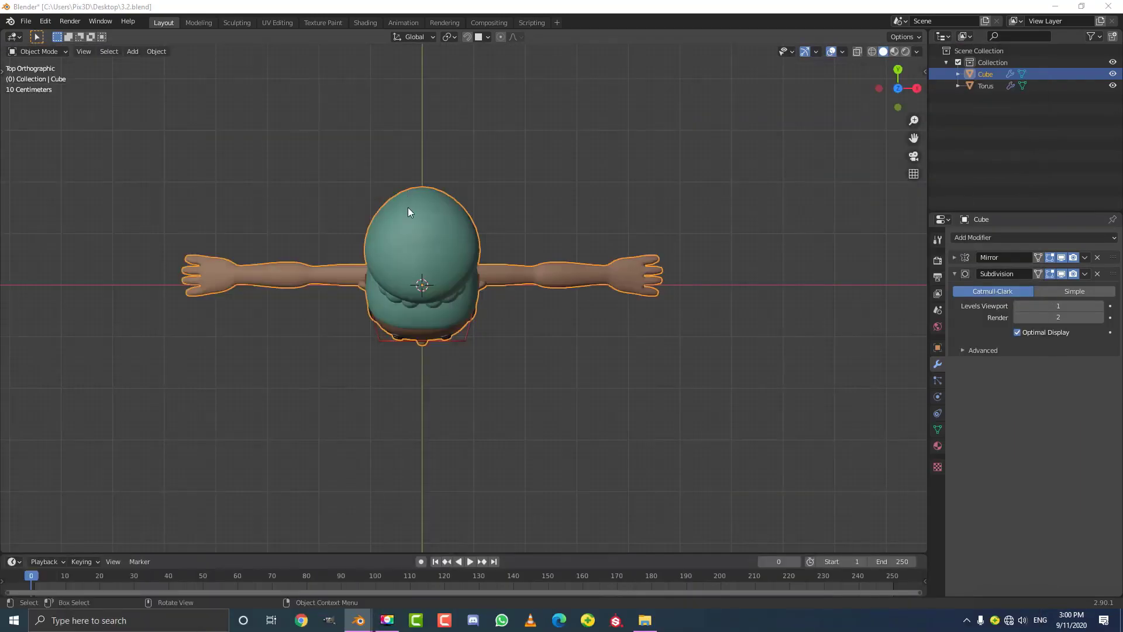
pyautogui.scroll(3, 549, 260)
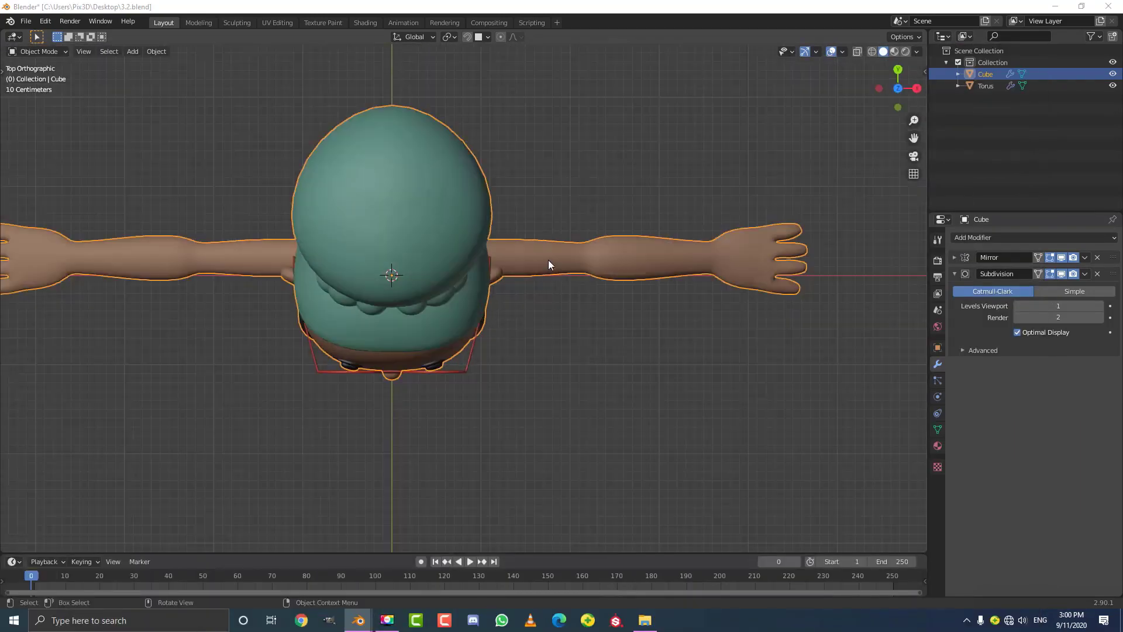
# In Edit Mode, select two edge loops around the upper arm and thicken them with Shrink/Fatten in top view
pyautogui.press('Tab')
pyautogui.scroll(3, 532, 319)
pyautogui.moveTo(533, 318); pyautogui.dragTo(542, 295, button='middle')
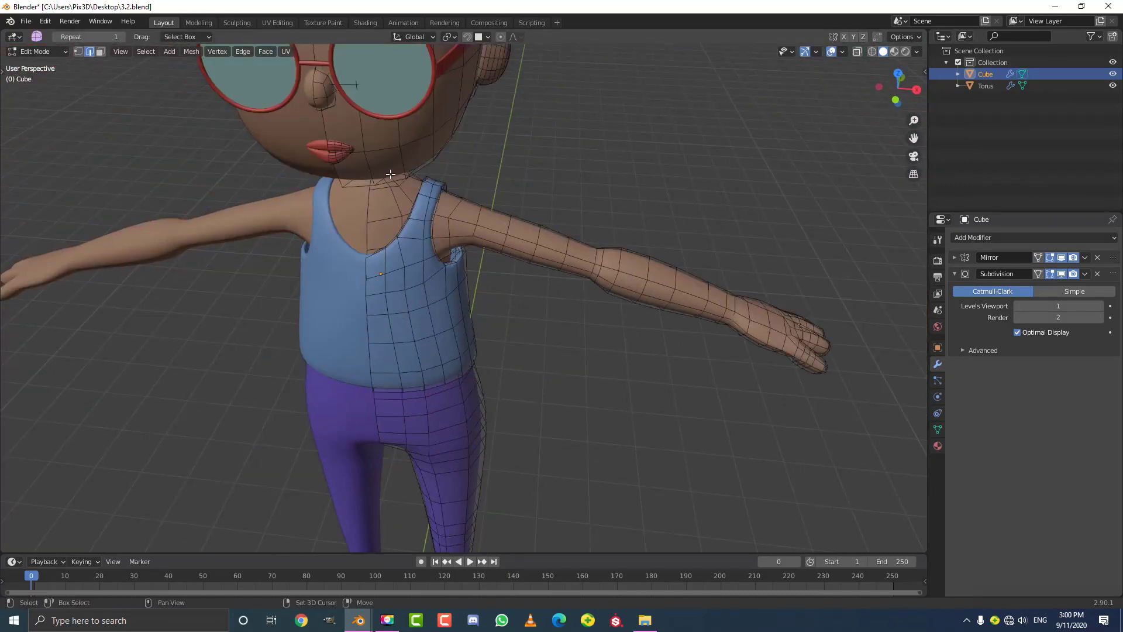
pyautogui.scroll(2, 518, 210)
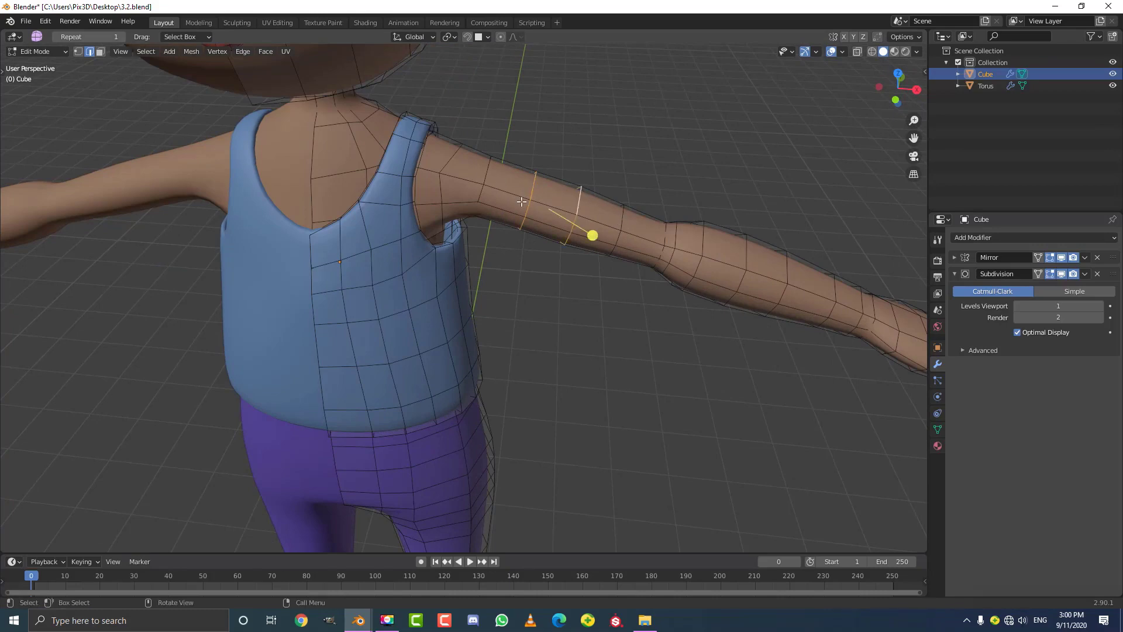
pyautogui.press('KP_7')
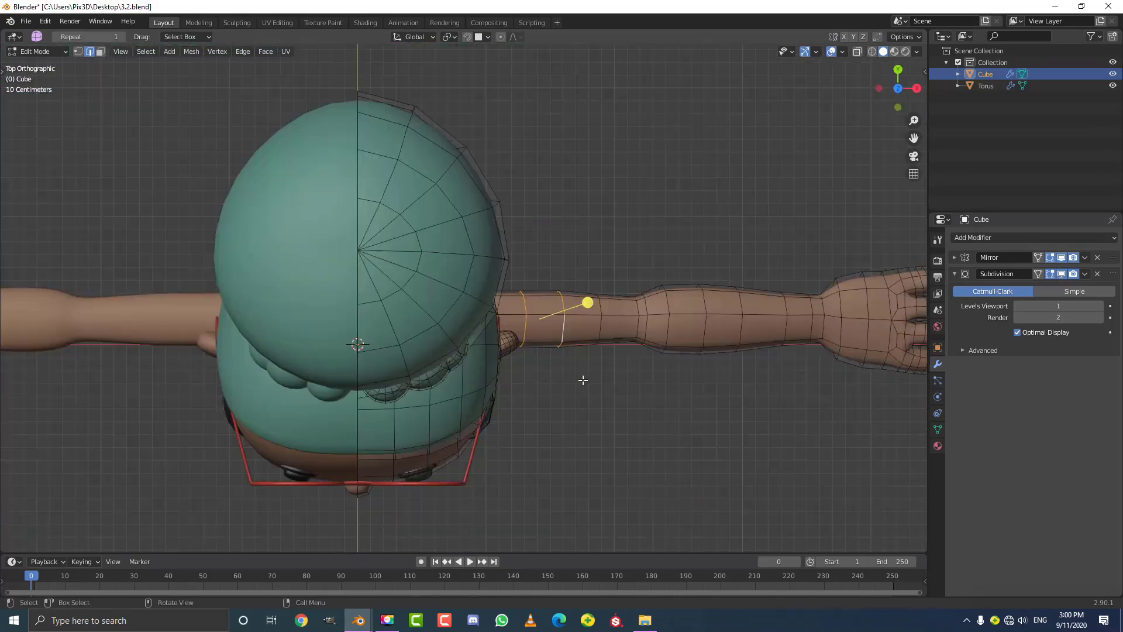
pyautogui.hotkey('alt', 's')
pyautogui.click(577, 356)
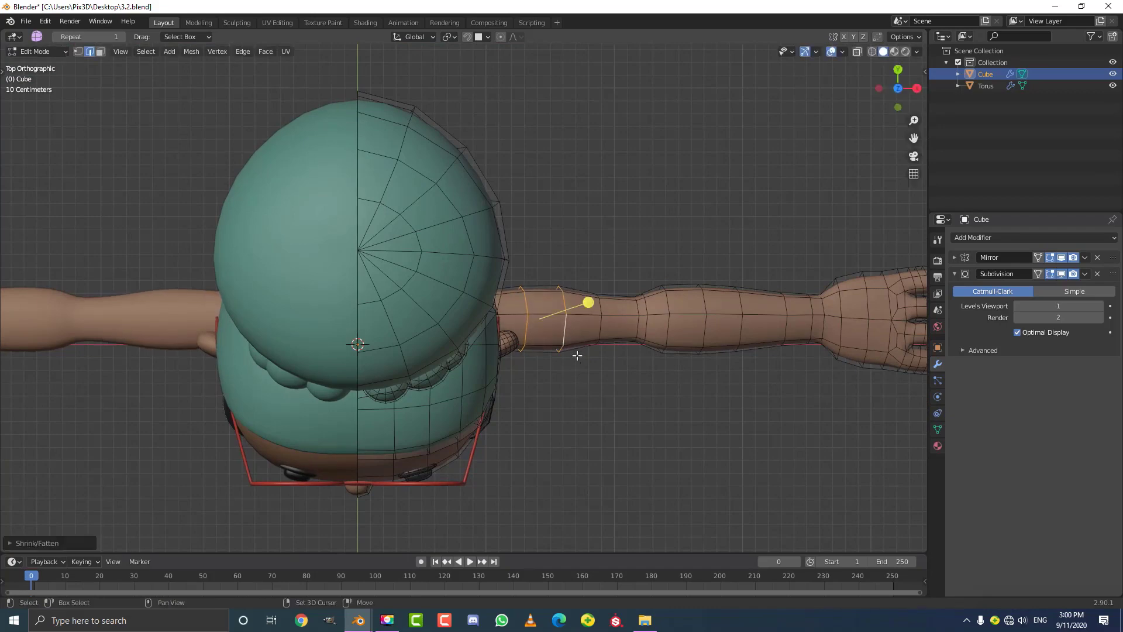
# Thicken the edge loop just above the elbow with Shrink/Fatten and return to Object Mode
pyautogui.scroll(-2, 600, 364)
pyautogui.scroll(4, 595, 379)
pyautogui.hotkey('alt', 's')
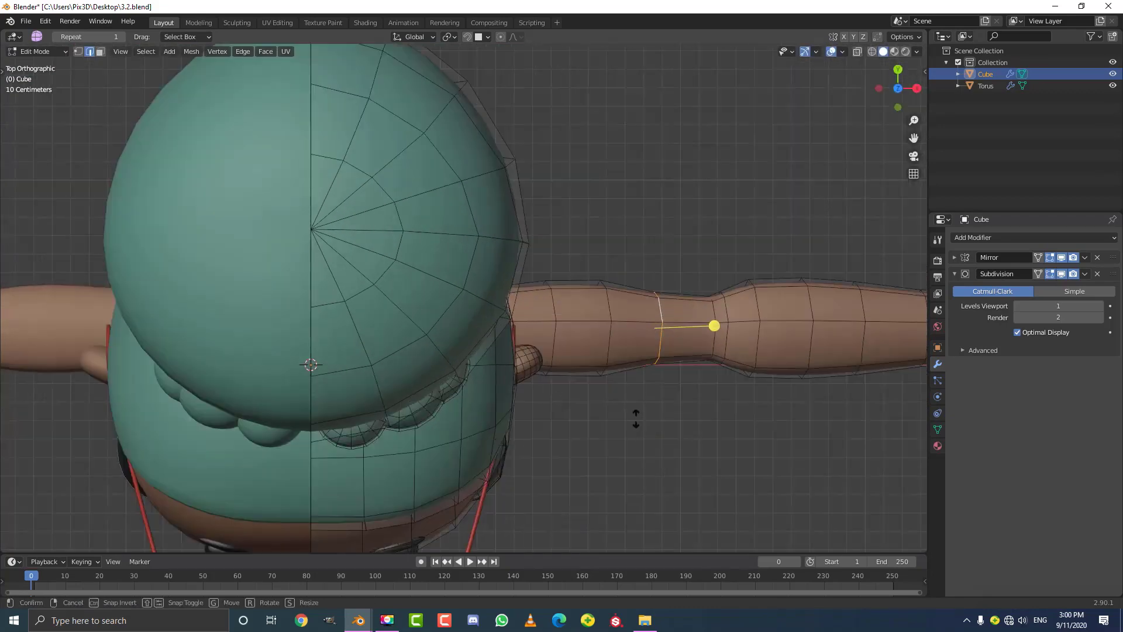
pyautogui.click(632, 384)
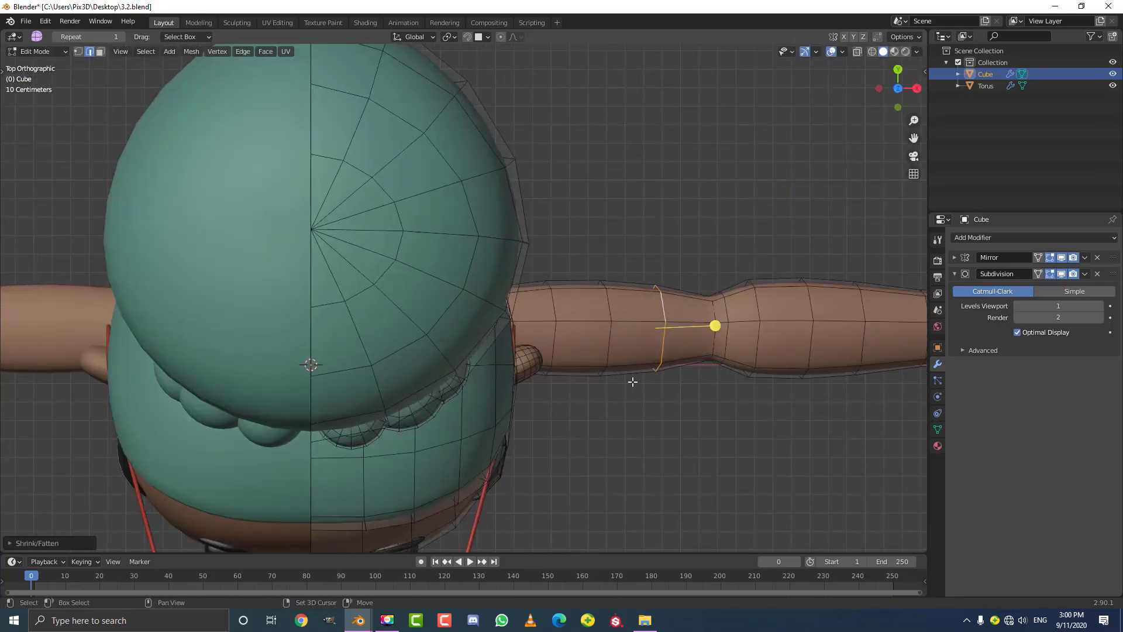
pyautogui.scroll(-3, 612, 396)
pyautogui.moveTo(612, 396); pyautogui.dragTo(626, 313, button='middle')
pyautogui.scroll(-1, 628, 314)
pyautogui.press('Tab')
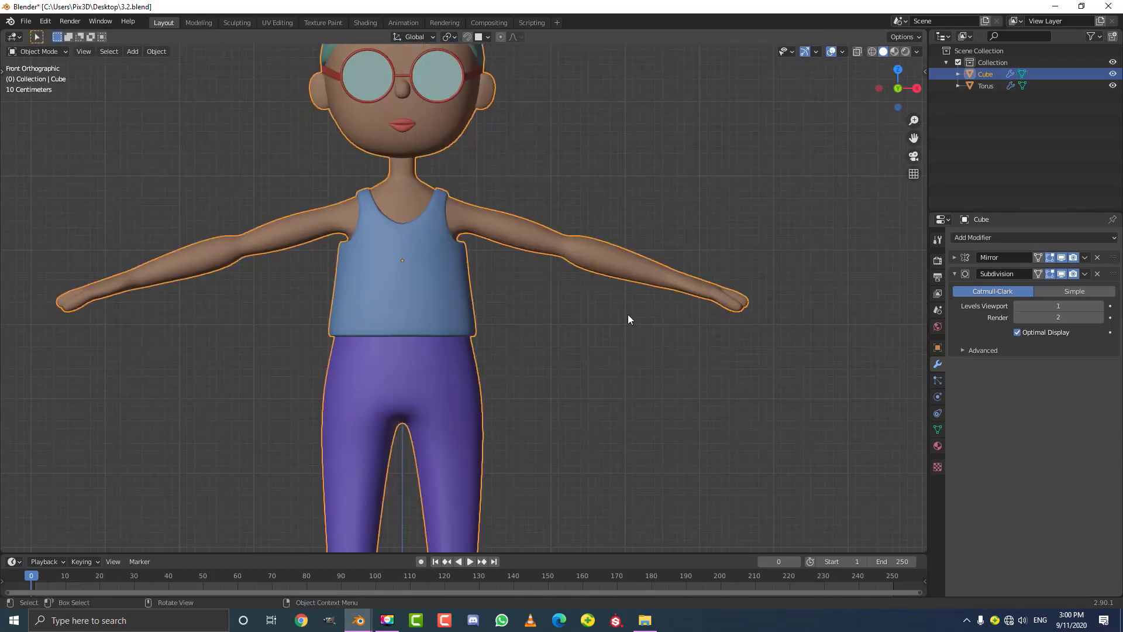
# Enable proportional editing in Edit Mode and move the tank top's underarm edge about 0.035 m inward in front view
pyautogui.scroll(-2, 515, 331)
pyautogui.press('KP_1')
pyautogui.scroll(5, 475, 279)
pyautogui.click(475, 279)
pyautogui.moveTo(475, 279); pyautogui.dragTo(476, 233, button='middle')
pyautogui.press('Tab')
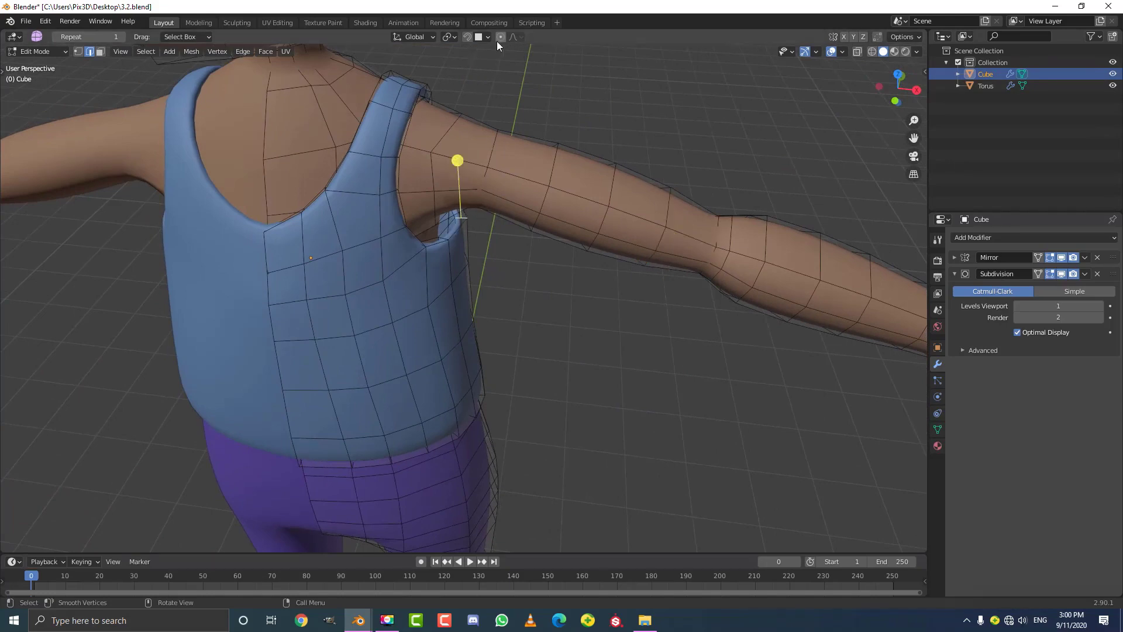
pyautogui.click(511, 38)
pyautogui.press('KP_1')
pyautogui.scroll(2, 467, 220)
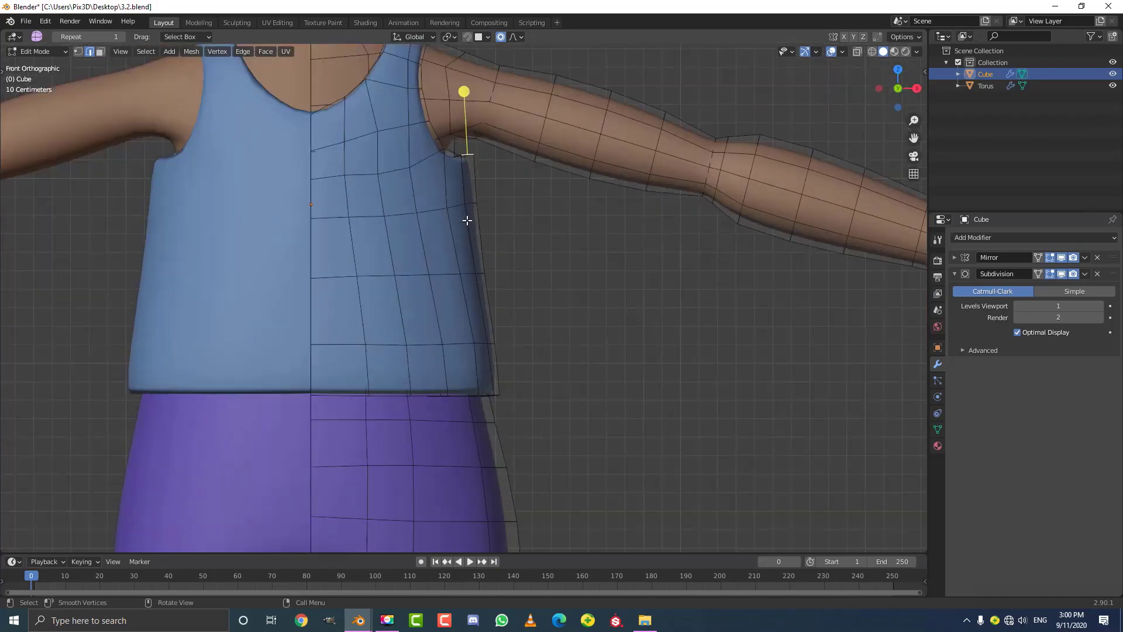
pyautogui.press('g')
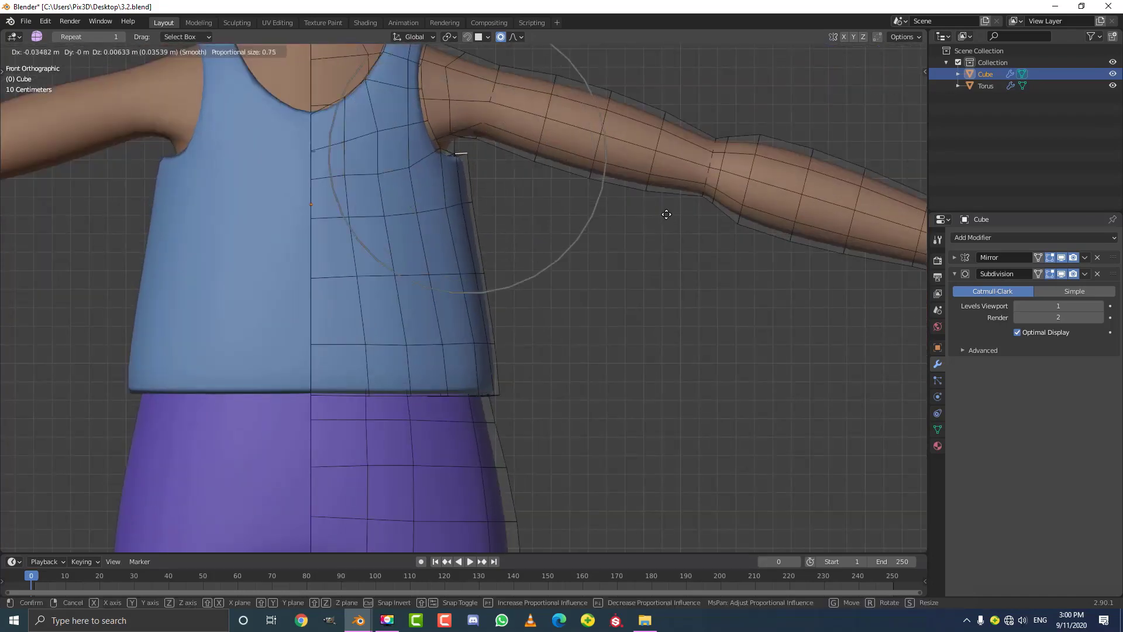
pyautogui.click(667, 214)
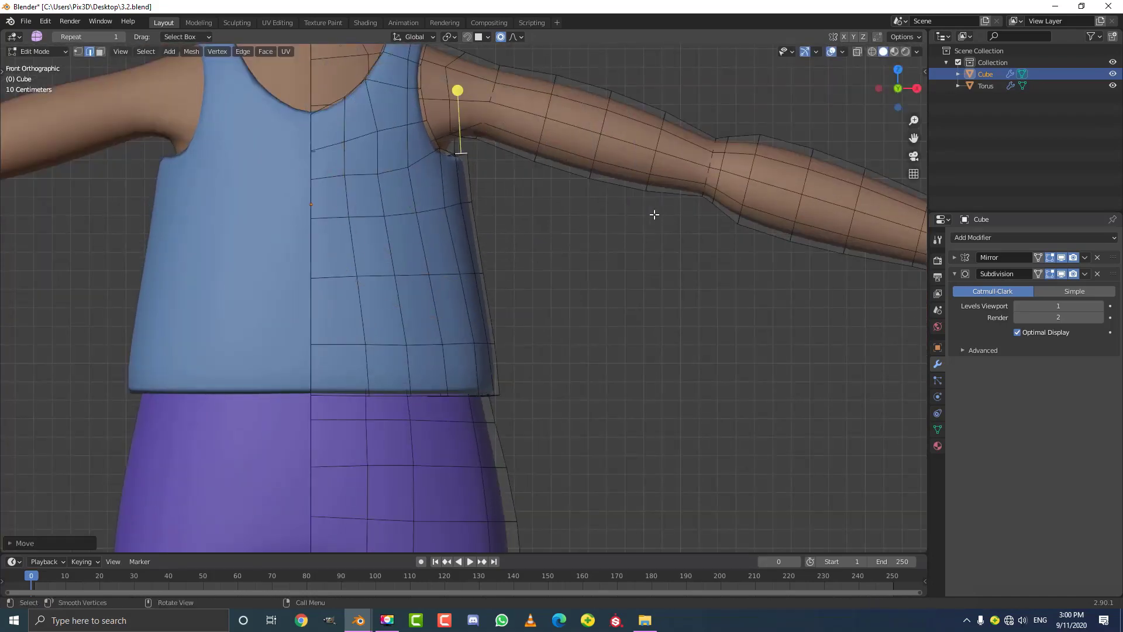
# Refine the tank top's underarm edge from front and angled views with further proportional moves
pyautogui.press('g')
pyautogui.click(458, 345)
pyautogui.scroll(-4, 551, 266)
pyautogui.moveTo(551, 266); pyautogui.dragTo(709, 286, button='middle')
pyautogui.scroll(4, 444, 337)
pyautogui.press('g')
pyautogui.click(541, 386)
pyautogui.scroll(-3, 542, 386)
pyautogui.press('g')
pyautogui.scroll(8, 548, 338)
pyautogui.click(549, 340)
# Return to Object Mode and examine the adjusted tank top and the character from an angle
pyautogui.scroll(-2, 550, 339)
pyautogui.scroll(-3, 465, 292)
pyautogui.scroll(-3, 696, 298)
pyautogui.keyDown('shift'); pyautogui.moveTo(562, 379); pyautogui.dragTo(493, 332, button='middle'); pyautogui.keyUp('shift')
pyautogui.scroll(1, 493, 332)
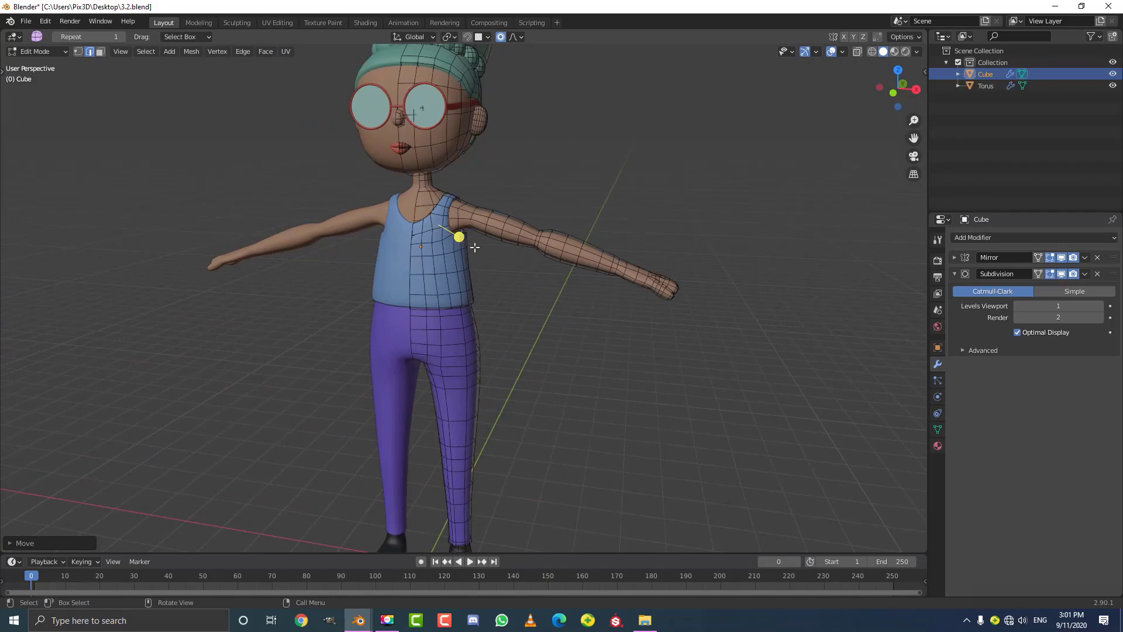
pyautogui.keyDown('shift'); pyautogui.moveTo(418, 120); pyautogui.dragTo(462, 198, button='middle'); pyautogui.keyUp('shift')
pyautogui.scroll(3, 456, 235)
pyautogui.press('Tab')
pyautogui.scroll(-4, 468, 237)
pyautogui.hotkey('alt', 'a')
pyautogui.scroll(3, 478, 246)
pyautogui.press('a')
pyautogui.scroll(2, 475, 195)
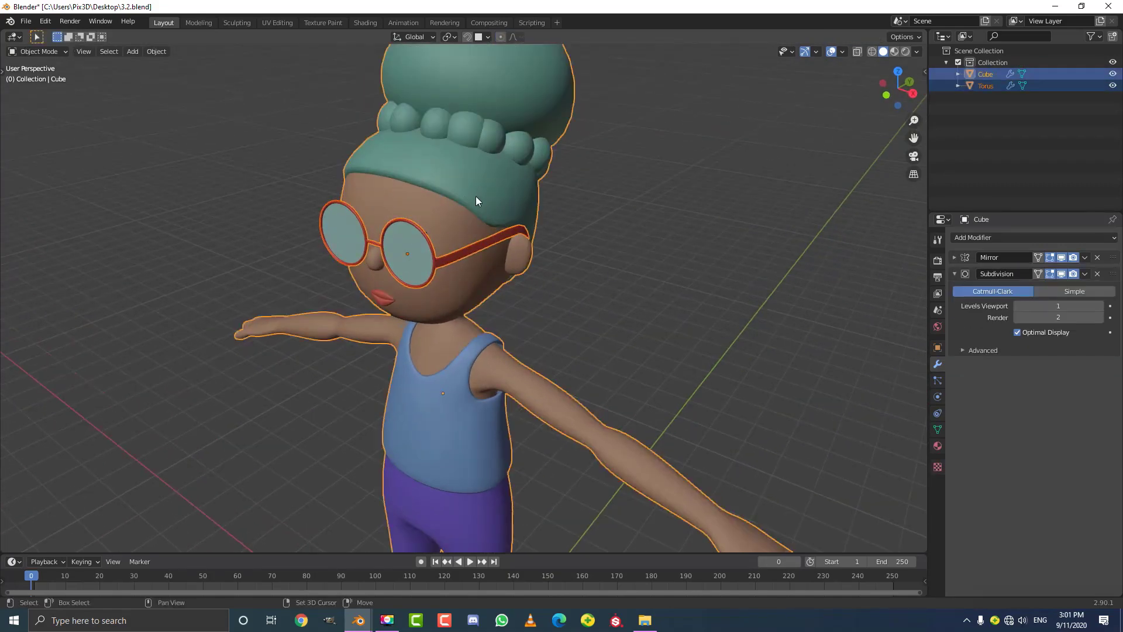
# Try raising the glasses along the global Z axis, bring them back over the eyes, and check their fit from the side
pyautogui.click(427, 244)
pyautogui.moveTo(403, 256); pyautogui.dragTo(453, 247, button='middle')
pyautogui.scroll(2, 449, 248)
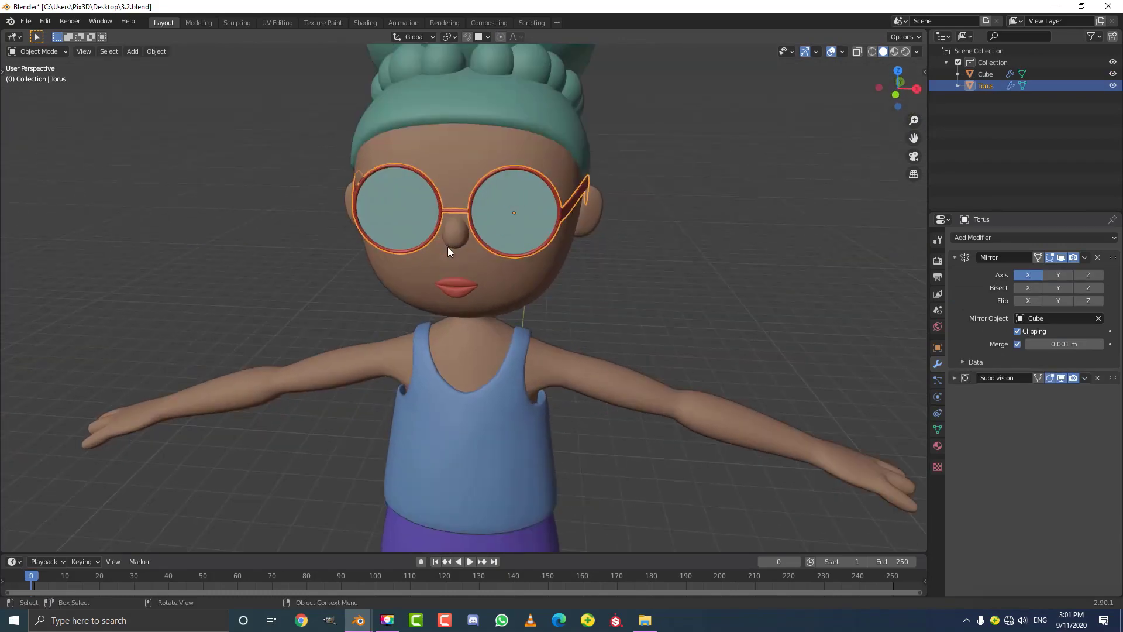
pyautogui.press('g')
pyautogui.press('z')
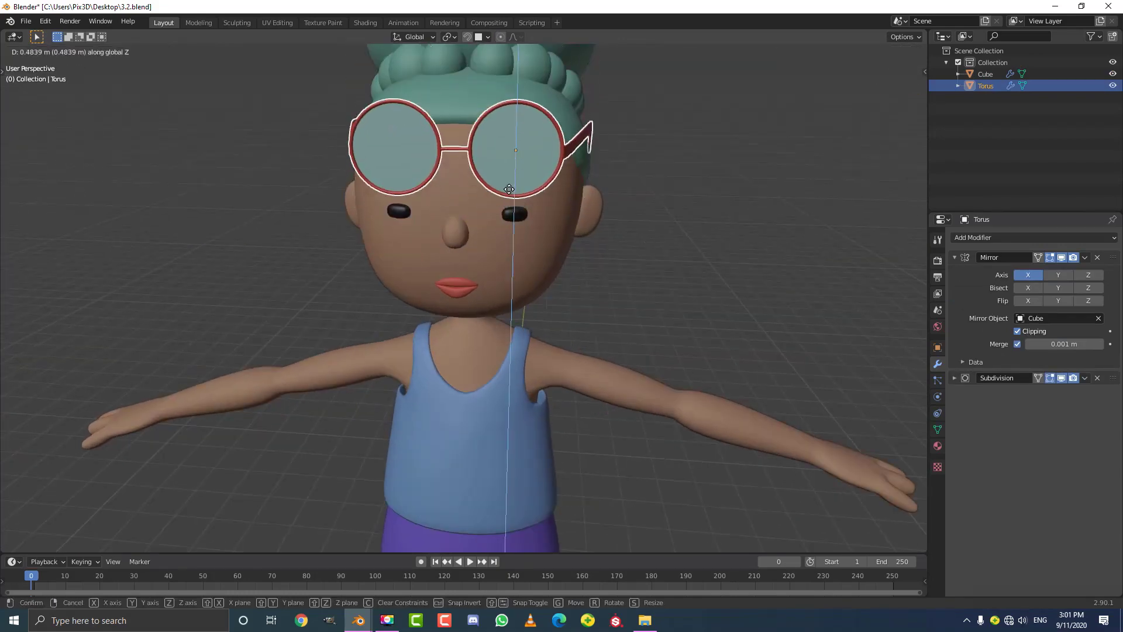
pyautogui.click(523, 250)
pyautogui.moveTo(671, 240); pyautogui.dragTo(599, 236, button='middle')
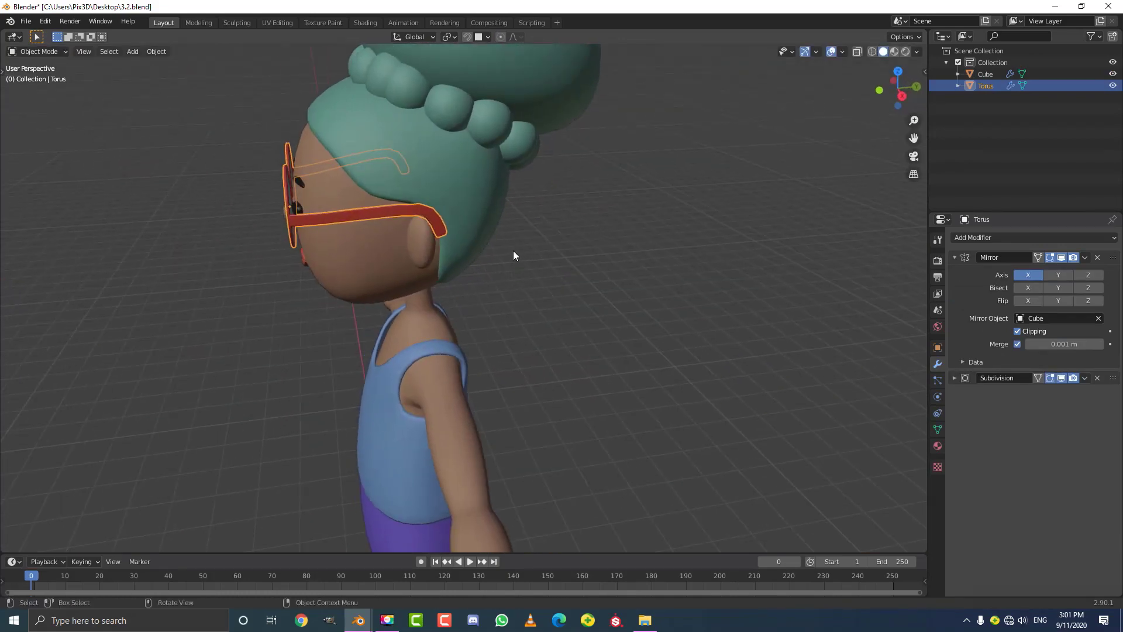
pyautogui.moveTo(297, 232); pyautogui.dragTo(457, 237, button='middle')
# Clear the selection and examine the character's proportions from angled, side and front views
pyautogui.hotkey('alt', 'a')
pyautogui.scroll(-5, 459, 234)
pyautogui.moveTo(497, 398); pyautogui.dragTo(538, 368, button='middle')
pyautogui.scroll(1, 538, 367)
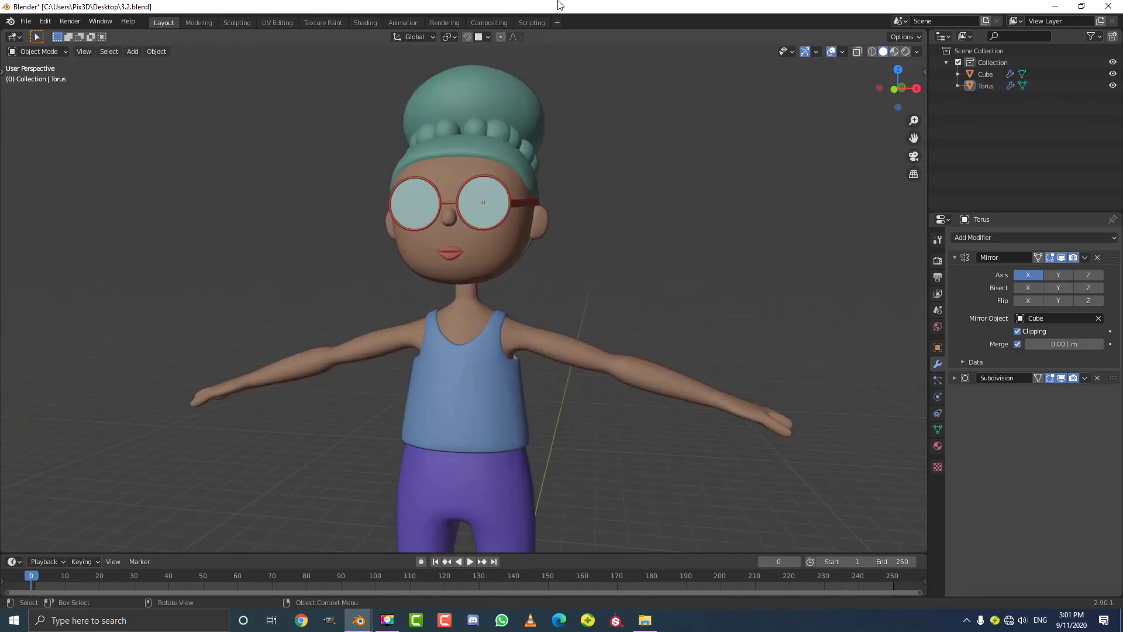
pyautogui.scroll(-2, 599, 166)
pyautogui.moveTo(599, 170); pyautogui.dragTo(534, 217, button='middle')
pyautogui.scroll(3, 534, 217)
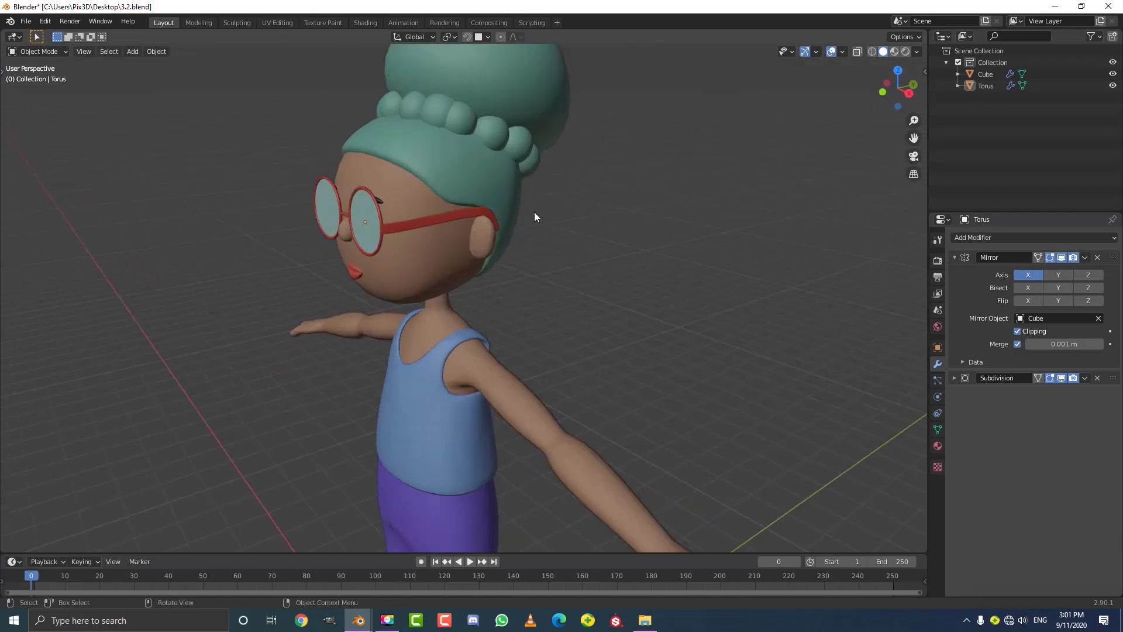
pyautogui.moveTo(366, 311); pyautogui.dragTo(595, 323, button='middle')
pyautogui.scroll(-4, 439, 319)
pyautogui.press('KP_1')
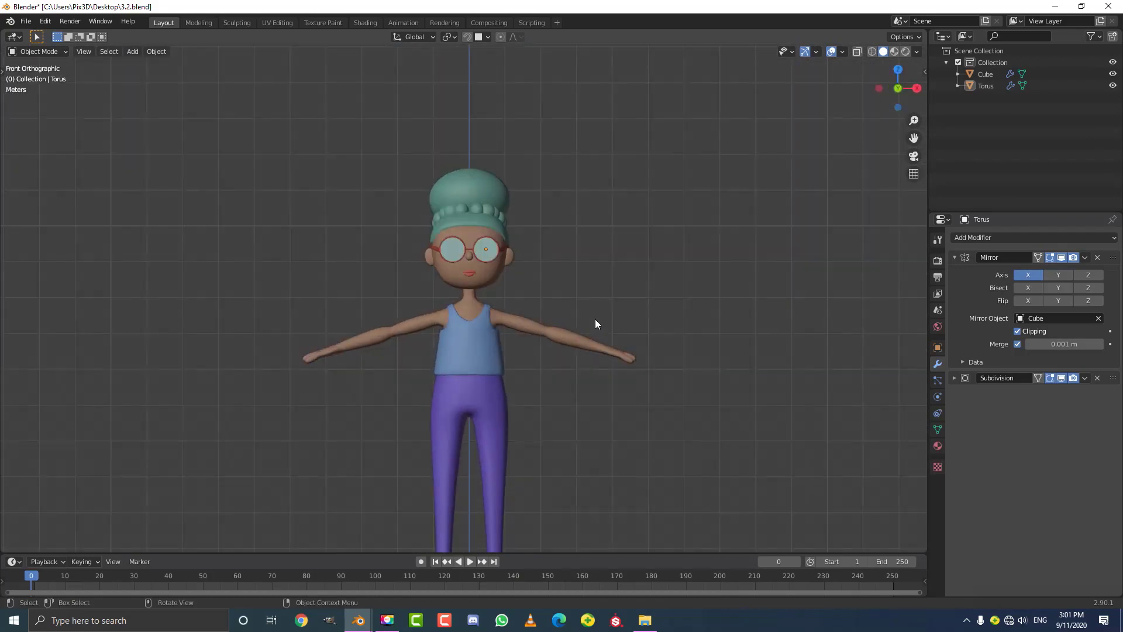
pyautogui.keyDown('shift'); pyautogui.moveTo(656, 377); pyautogui.dragTo(623, 310, button='middle'); pyautogui.keyUp('shift')
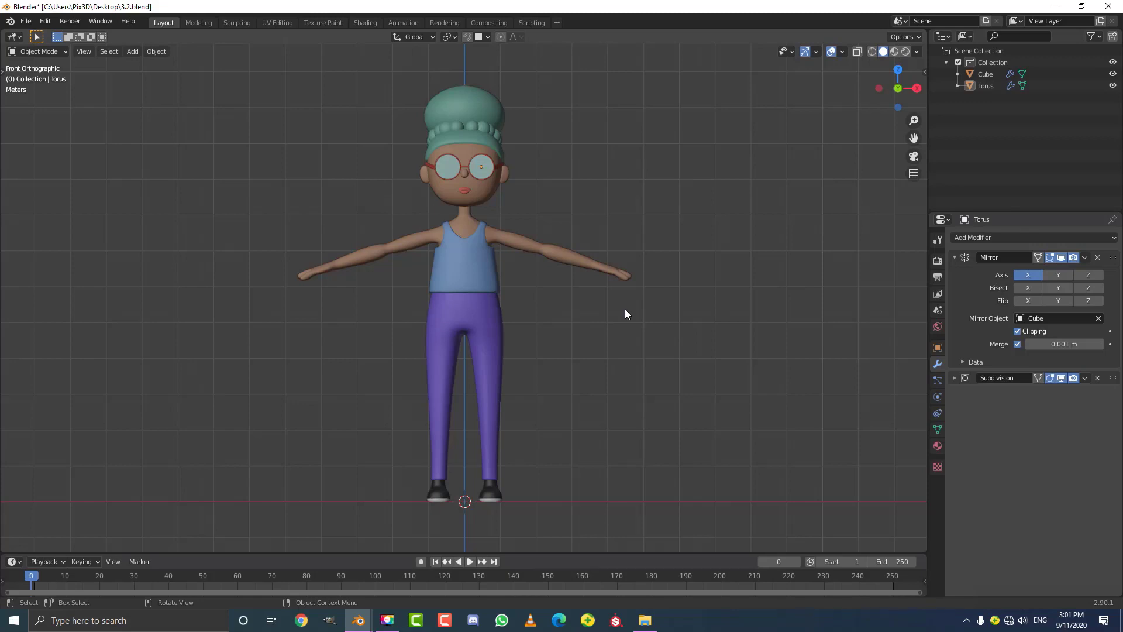
pyautogui.scroll(2, 483, 248)
pyautogui.keyDown('shift'); pyautogui.moveTo(501, 244); pyautogui.dragTo(507, 289, button='middle'); pyautogui.keyUp('shift')
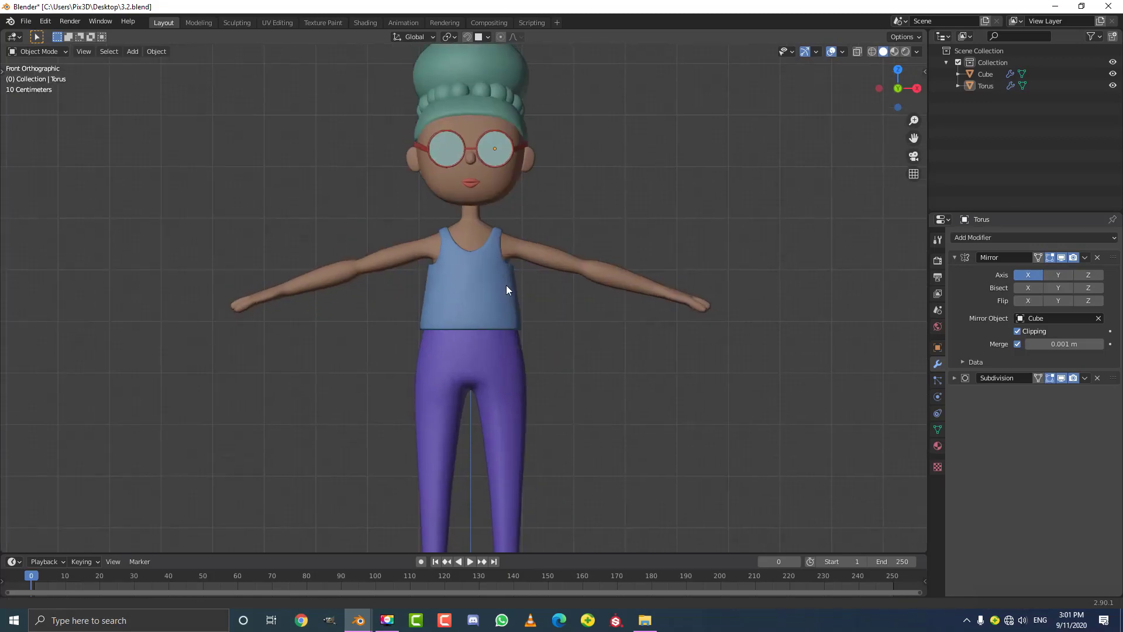